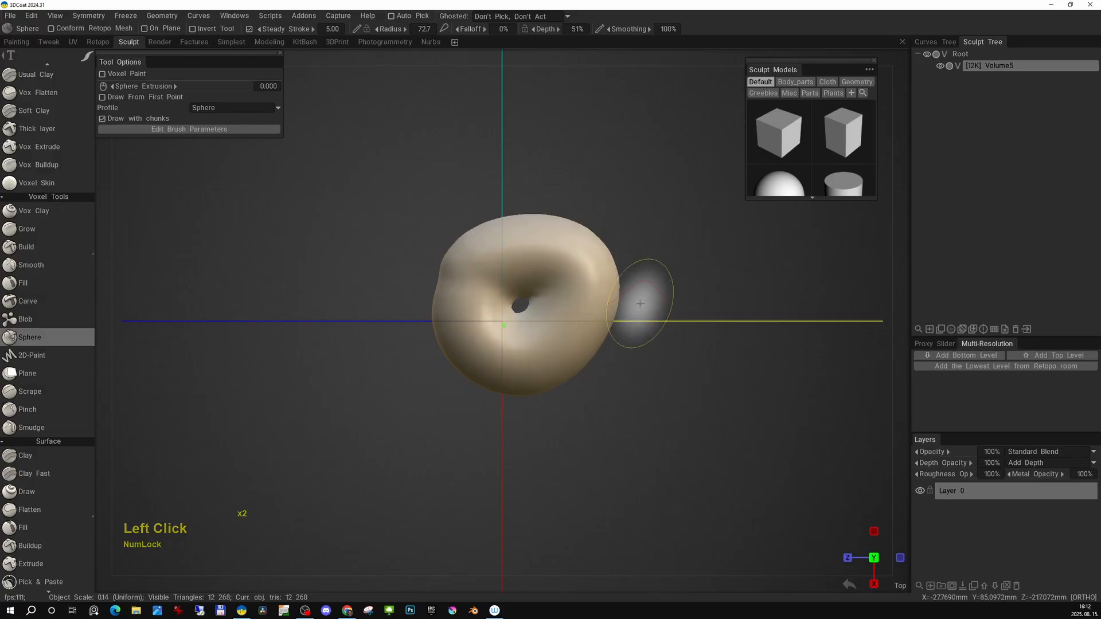
Lay the donut volume on the ground from its context menu in the sculpt tree.
key(KP_2)
right_click(981, 66)
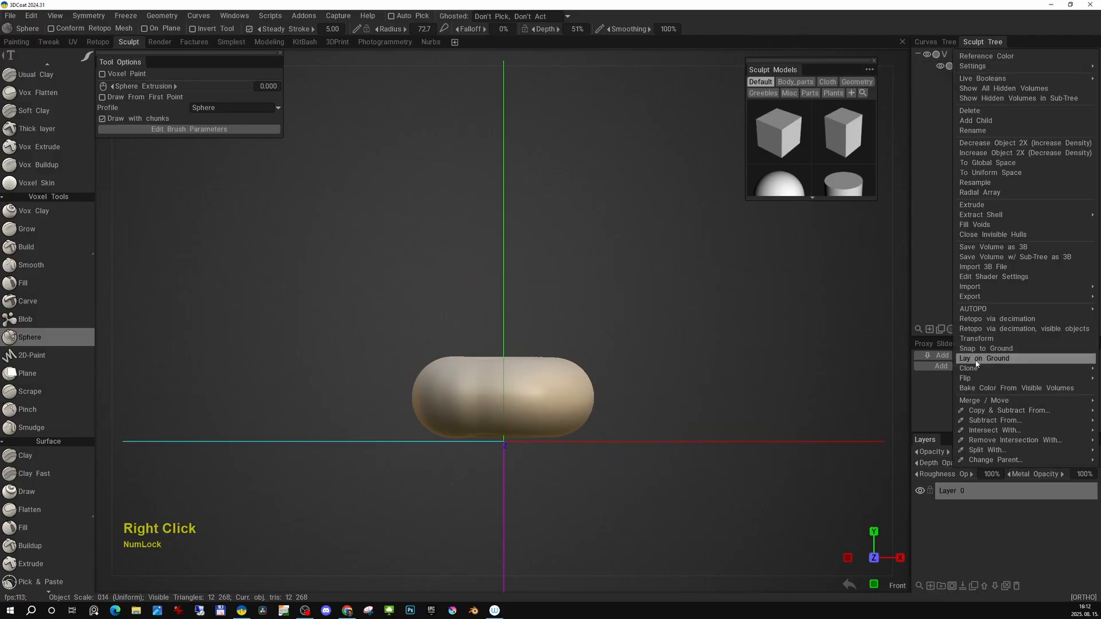
click(976, 360)
Resample the donut volume to a lower polygon count.
alt+right_drag(579, 436, 573, 498)
alt+middle_drag(573, 499, 567, 403)
alt+drag(568, 403, 617, 487)
click(957, 66)
alt+middle_drag(636, 356, 639, 298)
alt+right_drag(638, 299, 637, 289)
key(space)
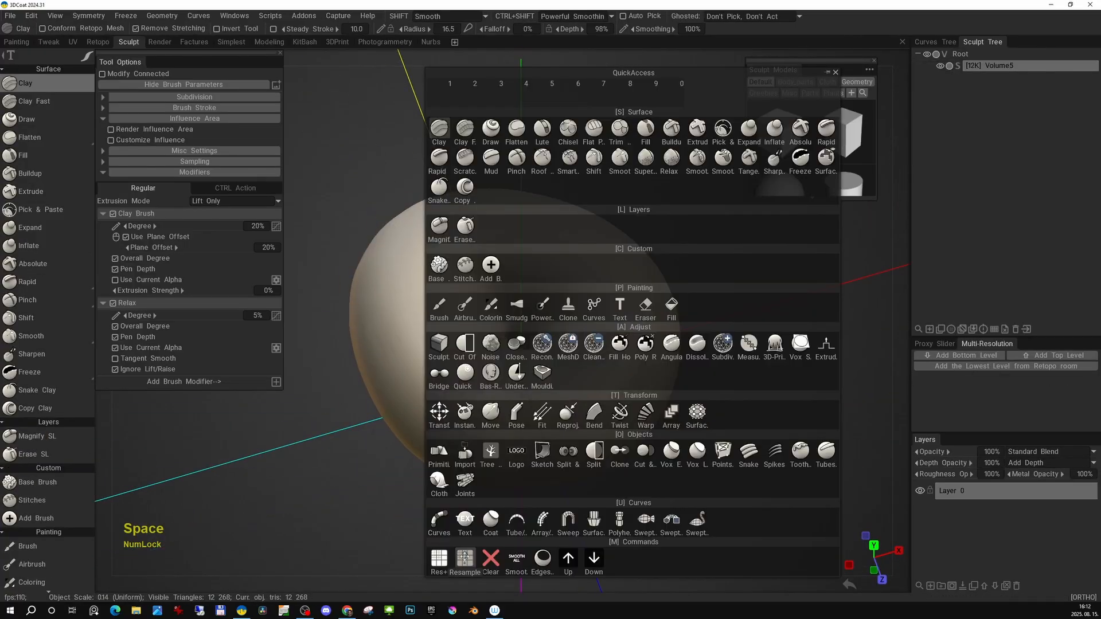
click(465, 560)
click(622, 333)
click(426, 362)
mouse_move(607, 352)
alt+mouse_down()
mouse_move(626, 399)
mouse_move(724, 312)
mouse_move(685, 327)
alt+mouse_up()
key(KP_2)
key(e)
click(630, 406)
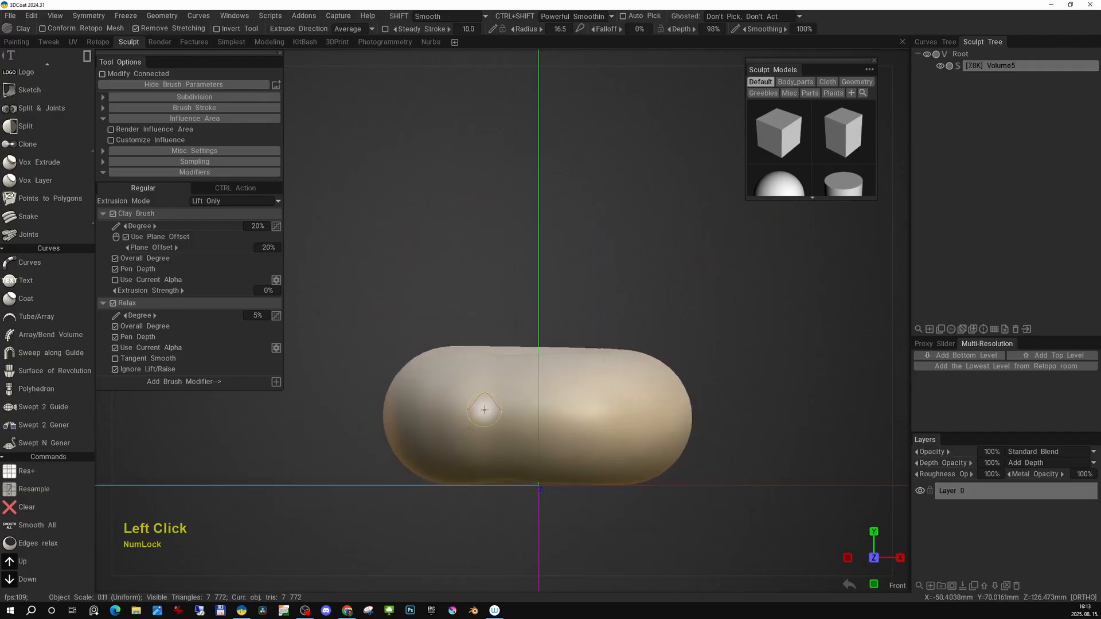
key(e)
click(376, 402)
key(space)
mouse_move(750, 425)
mouse_down()
mouse_move(762, 442)
mouse_move(773, 431)
mouse_up()
key(ctrl+z)
Resample the donut volume again, raising the density modulation factor above 1.02.
key(space)
click(615, 425)
drag(384, 201, 798, 357)
key(ctrl+d)
key(space)
click(535, 332)
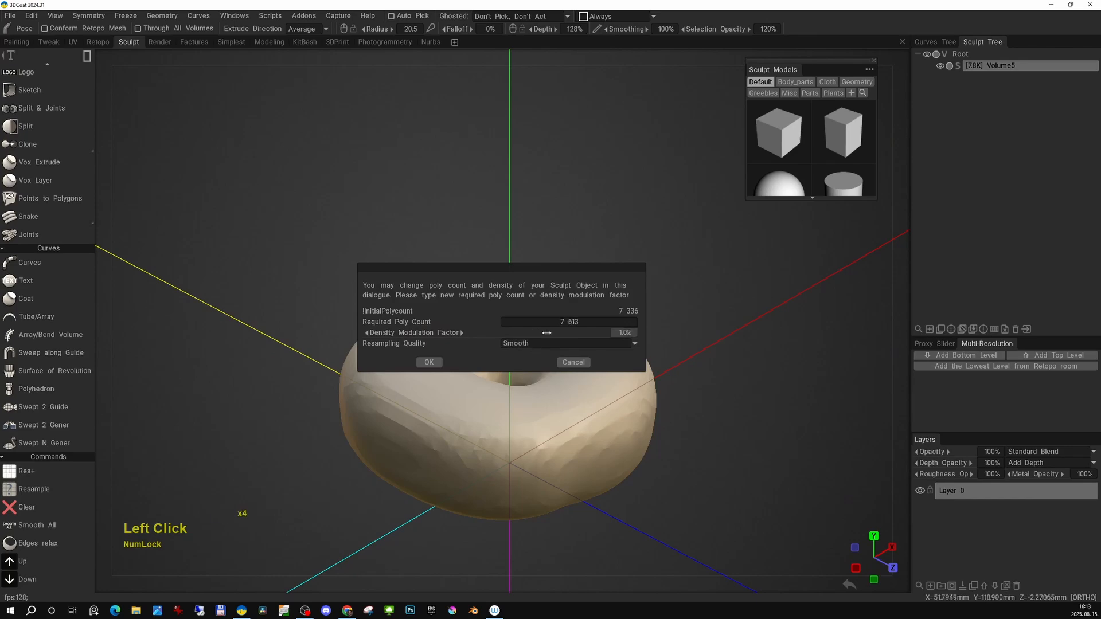
drag(547, 332, 566, 332)
click(429, 362)
Smooth the donut and resample it once more at a higher density.
key(space)
click(486, 574)
click(434, 393)
mouse_move(691, 304)
alt+mouse_down()
mouse_move(669, 358)
mouse_move(674, 315)
alt+mouse_up()
key(space)
click(438, 576)
drag(546, 332, 660, 506)
click(430, 363)
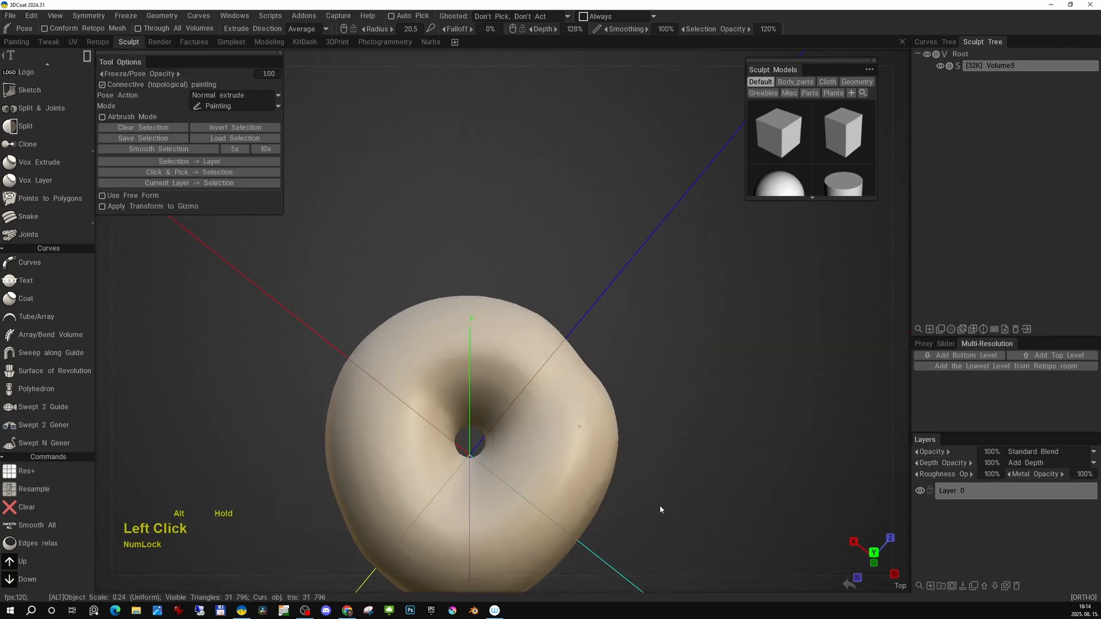
Increase the donut's resolution and smooth the whole volume with Smooth All at degree 1.00.
middle_drag(660, 509, 550, 423)
alt+drag(550, 423, 579, 374)
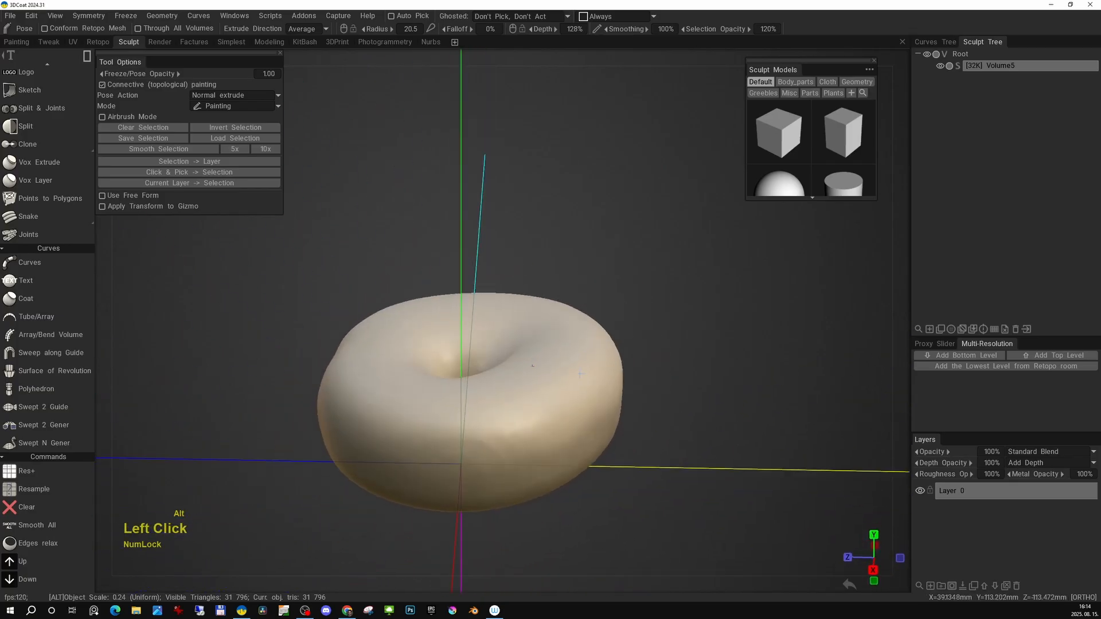
click(957, 65)
click(429, 366)
key(space)
click(442, 570)
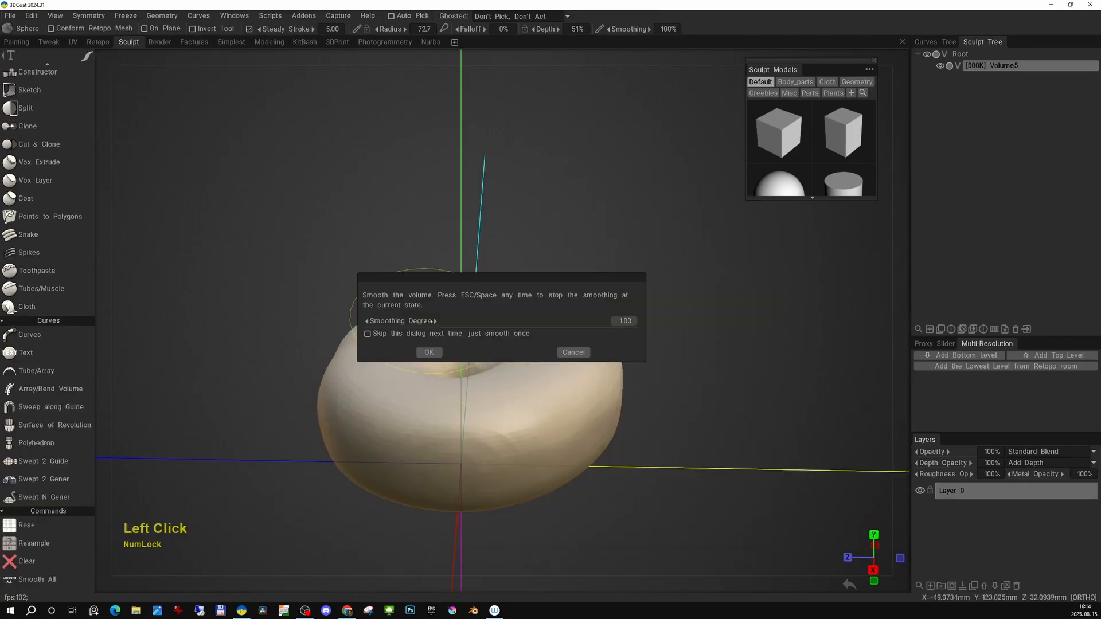
click(429, 352)
Draw icing drips along the donut's rim with the Sphere brush.
alt+drag(559, 329, 580, 340)
mouse_move(579, 339)
alt+right_down()
mouse_move(562, 383)
mouse_move(459, 367)
alt+right_up()
key(space)
click(574, 214)
mouse_move(459, 367)
alt+mouse_down()
mouse_move(484, 396)
mouse_move(498, 392)
alt+mouse_up()
alt+drag(498, 392, 508, 382)
drag(528, 353, 572, 388)
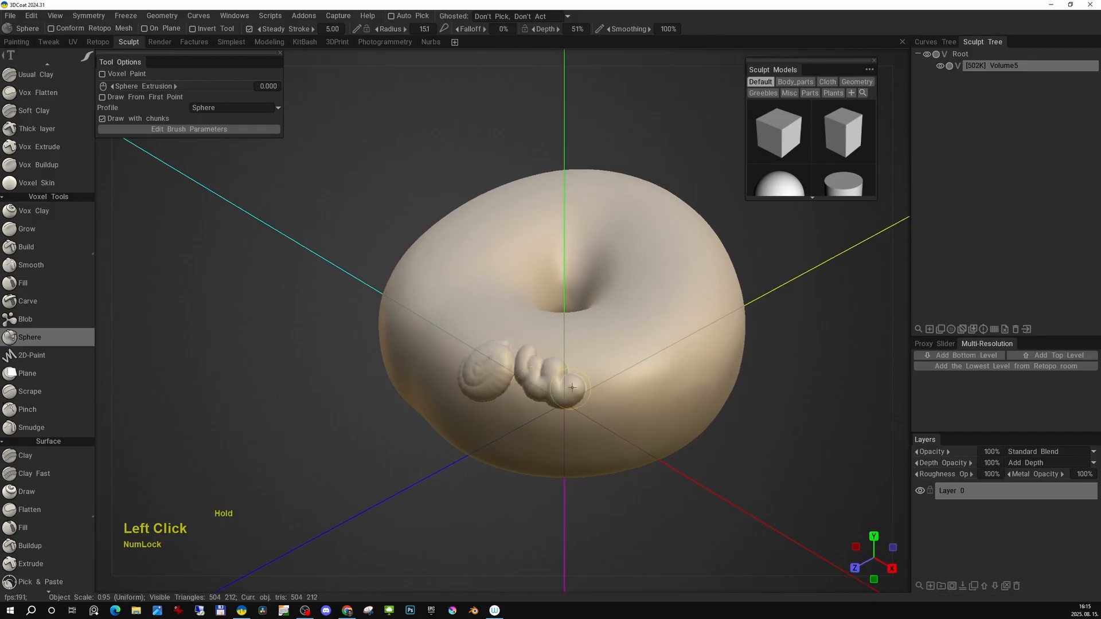
alt+drag(668, 362, 544, 359)
drag(544, 358, 539, 390)
drag(677, 336, 657, 333)
alt+drag(657, 334, 549, 331)
drag(549, 332, 544, 339)
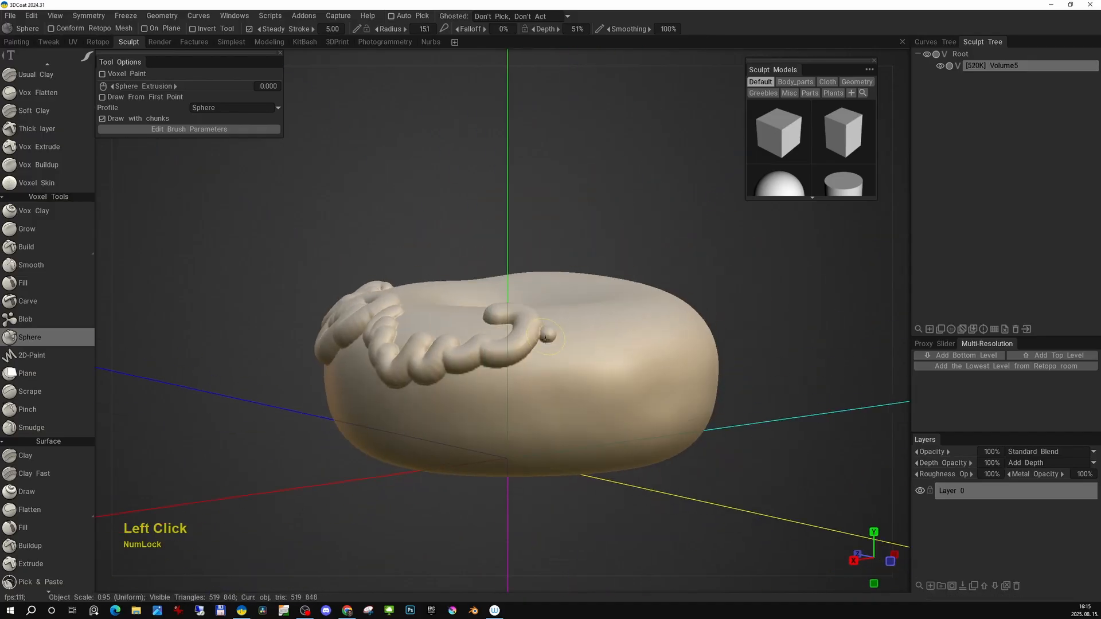
Add more Sphere-brush drips around the rest of the rim until it encircles the donut.
drag(658, 347, 643, 332)
alt+drag(643, 332, 452, 377)
drag(452, 378, 455, 379)
drag(574, 380, 580, 375)
mouse_move(580, 375)
alt+mouse_down()
mouse_move(538, 365)
mouse_move(610, 384)
alt+mouse_up()
alt+drag(610, 384, 565, 367)
mouse_move(565, 367)
mouse_down()
mouse_move(645, 361)
mouse_move(557, 362)
mouse_up()
mouse_move(557, 362)
mouse_down()
mouse_move(599, 378)
mouse_move(641, 330)
mouse_up()
alt+drag(641, 330, 648, 395)
alt+right_drag(648, 395, 625, 384)
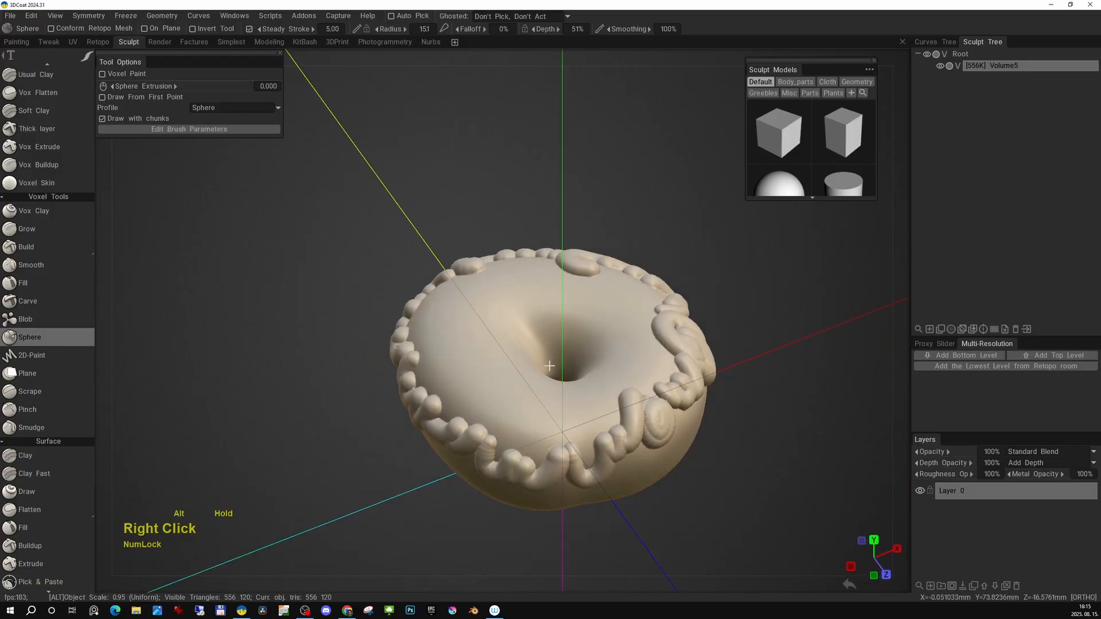
alt+drag(625, 384, 579, 378)
mouse_move(579, 378)
alt+middle_down()
mouse_move(533, 361)
mouse_move(561, 353)
alt+middle_up()
key(space)
alt+right_drag(561, 353, 518, 394)
key(w)
key(w)
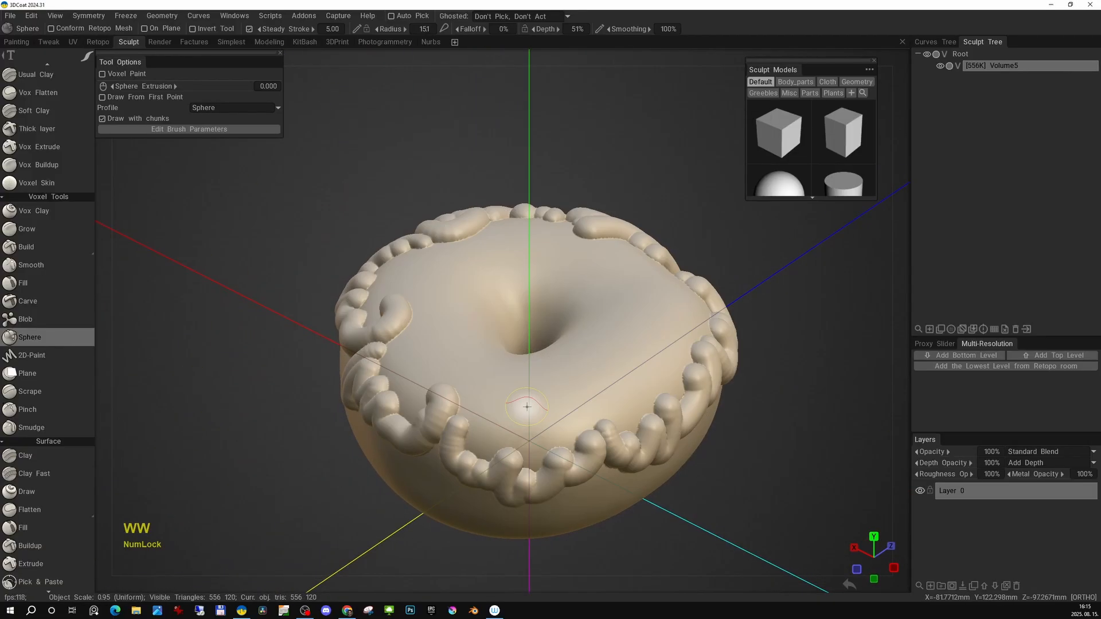
Reshape the drips with the Move tool and smooth them into the icing.
key(space)
click(363, 427)
alt+middle_drag(449, 396, 516, 382)
right_drag(516, 381, 541, 391)
mouse_move(522, 385)
shift+mouse_down()
mouse_move(511, 371)
mouse_move(574, 380)
shift+mouse_up()
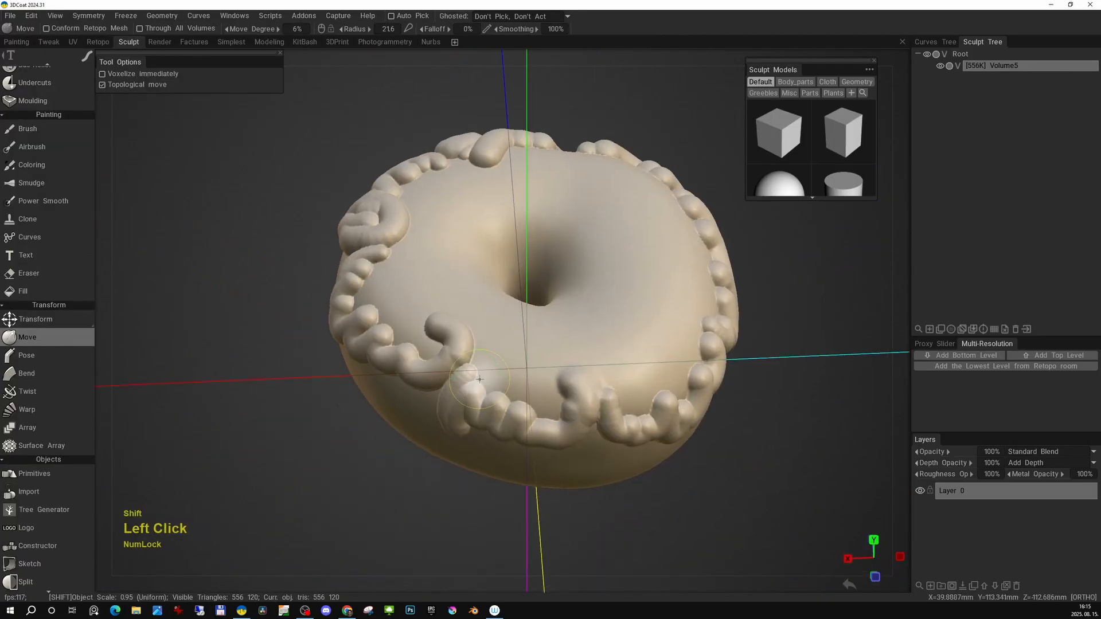
alt+drag(420, 331, 519, 408)
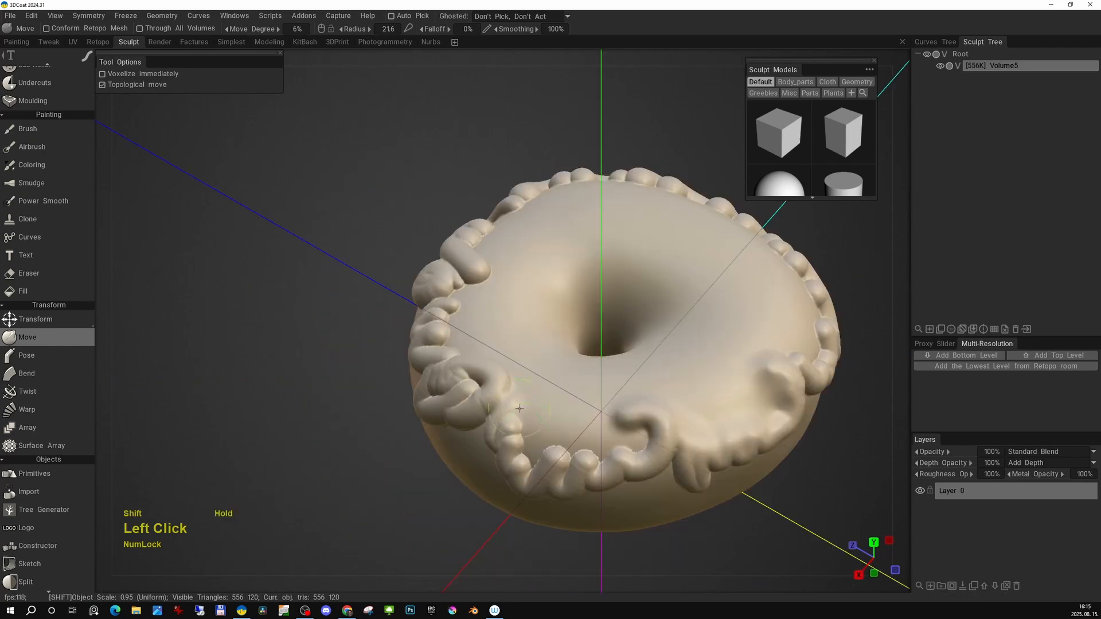
alt+drag(644, 403, 471, 425)
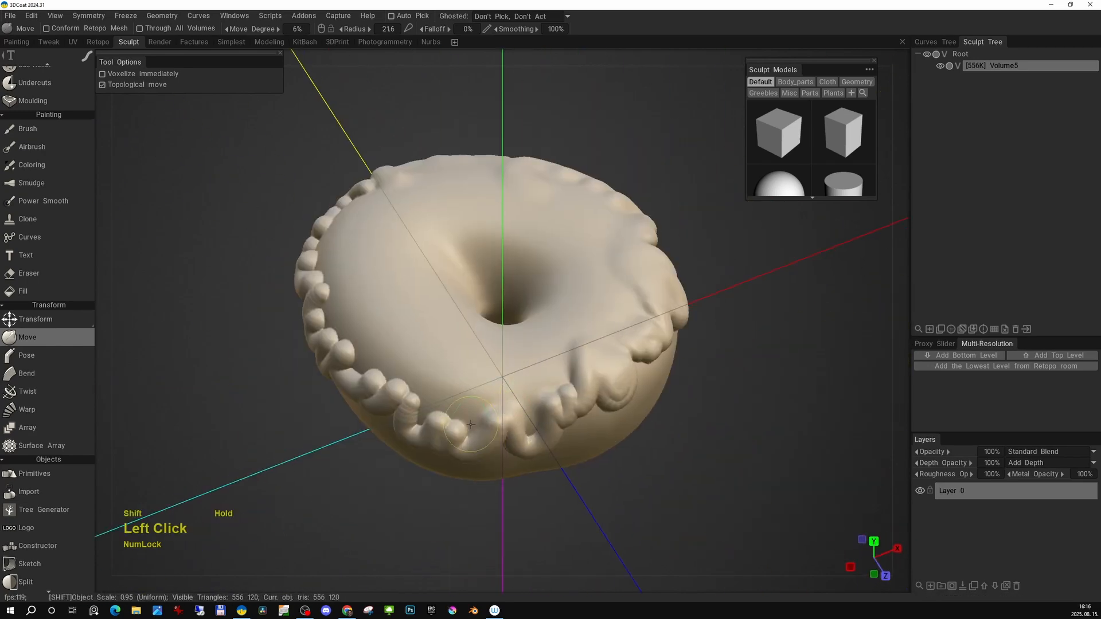
alt+drag(561, 356, 603, 423)
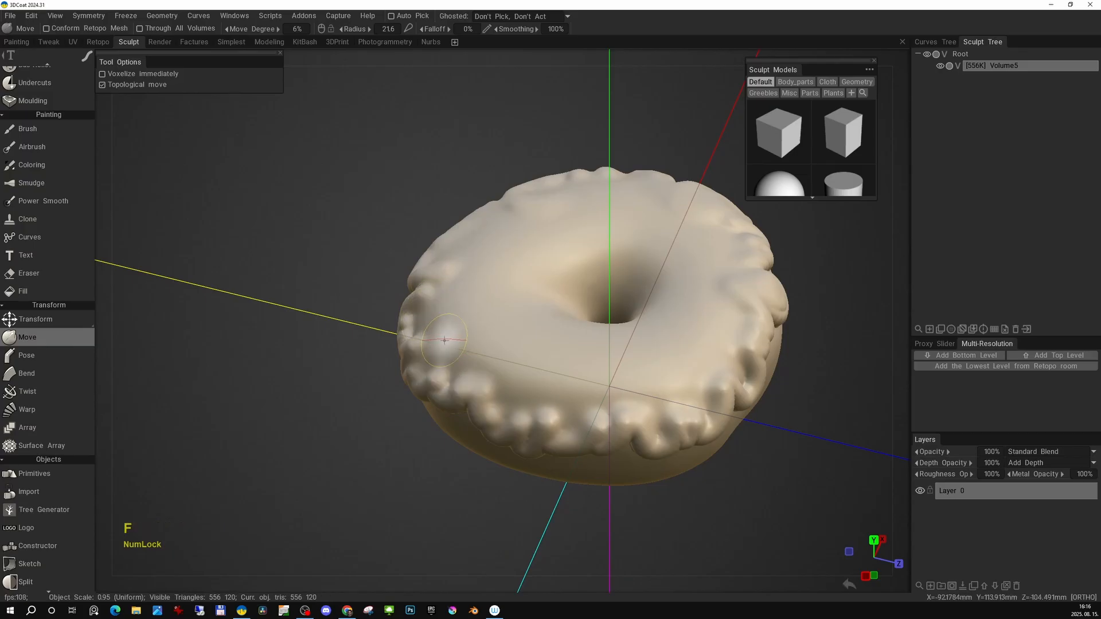
Resample the donut volume to a lower resolution.
alt+drag(444, 340, 508, 365)
alt+drag(390, 359, 556, 329)
key(space)
click(624, 336)
click(432, 362)
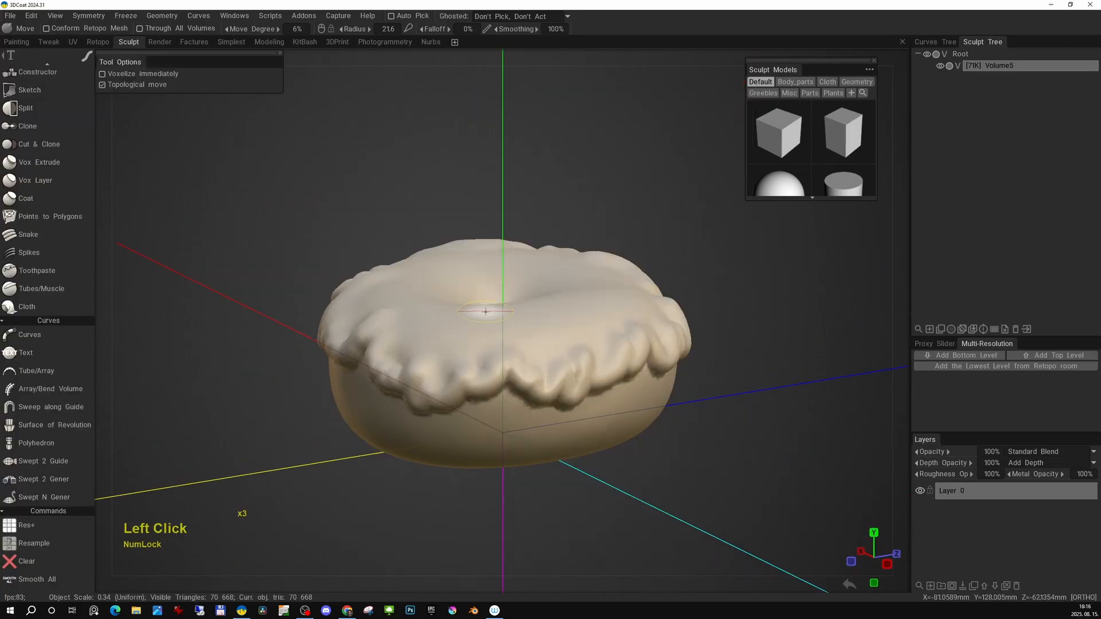
Fill the gaps between the icing drips with the Fill brush all around the donut.
mouse_move(485, 312)
right_down()
mouse_move(439, 341)
mouse_move(550, 334)
right_up()
key(space)
click(403, 239)
drag(519, 356, 507, 354)
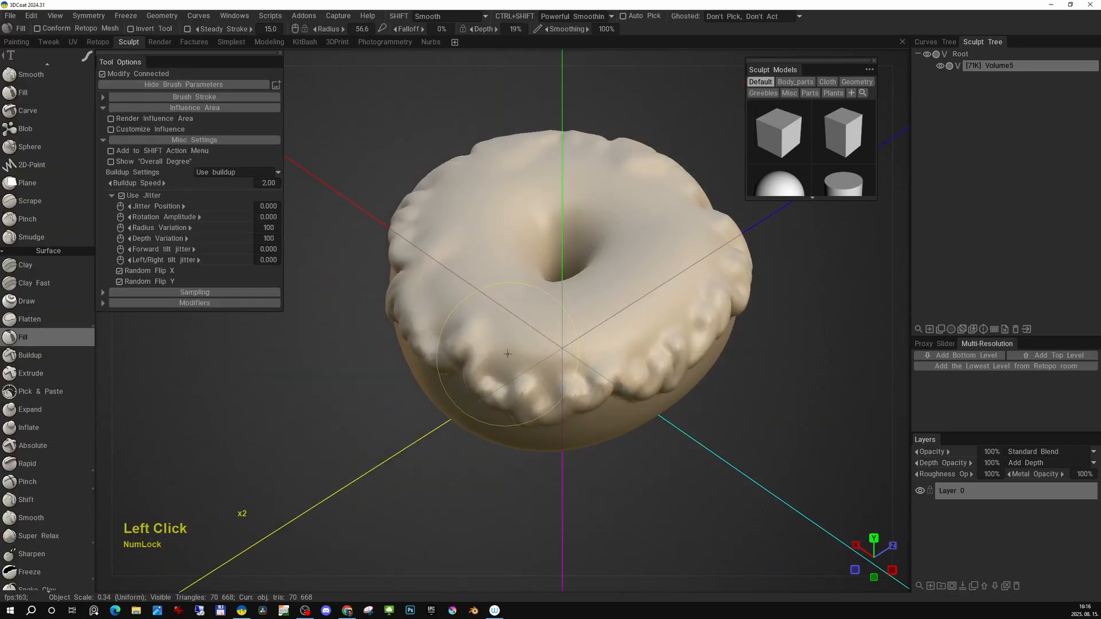
right_drag(652, 319, 628, 319)
alt+drag(665, 344, 579, 319)
mouse_move(568, 398)
mouse_down()
mouse_move(588, 400)
mouse_move(661, 361)
mouse_move(550, 372)
mouse_up()
alt+middle_drag(536, 356, 575, 371)
mouse_move(568, 396)
mouse_down()
mouse_move(581, 370)
mouse_move(540, 336)
mouse_move(550, 456)
mouse_up()
drag(550, 456, 568, 465)
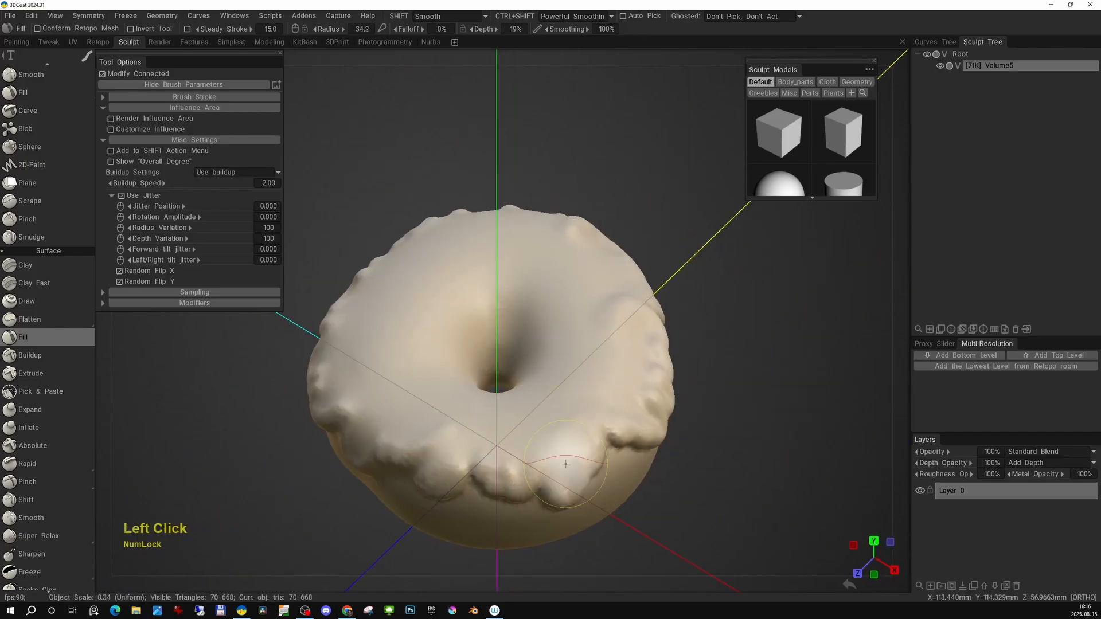
alt+right_drag(568, 464, 536, 430)
mouse_move(565, 424)
alt+mouse_down()
mouse_move(528, 404)
mouse_move(481, 415)
mouse_move(459, 461)
alt+mouse_up()
alt+drag(539, 436, 493, 402)
alt+middle_drag(493, 401, 490, 382)
drag(496, 404, 568, 355)
alt+right_drag(567, 356, 607, 344)
alt+drag(608, 344, 688, 258)
Inflate part of the icing with the Inflate brush and apply Smooth All to the volume.
key(space)
click(691, 250)
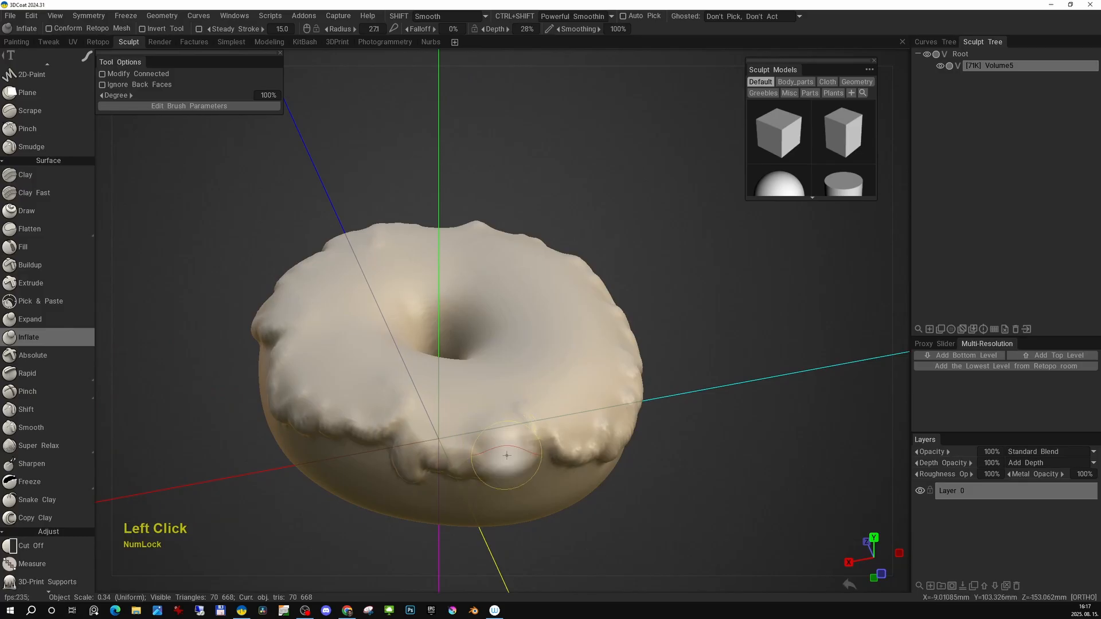
alt+drag(519, 404, 570, 318)
key(space)
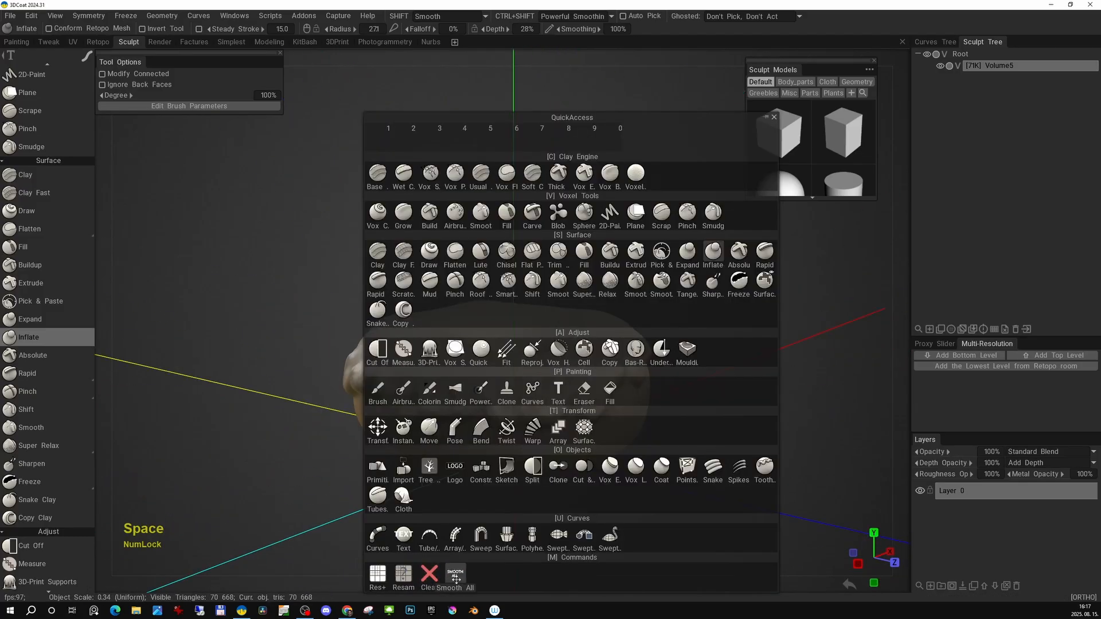
click(457, 573)
click(430, 352)
Inflate more icing areas and apply Smooth All again.
drag(677, 367, 745, 344)
middle_drag(745, 344, 711, 321)
drag(711, 321, 581, 351)
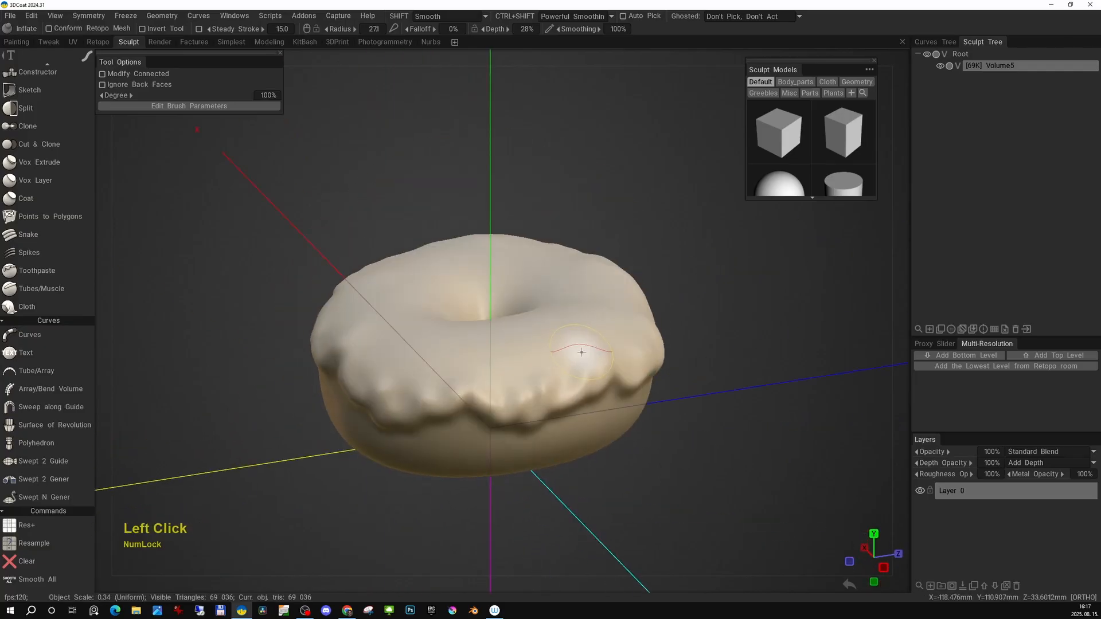
key(space)
click(464, 573)
click(429, 352)
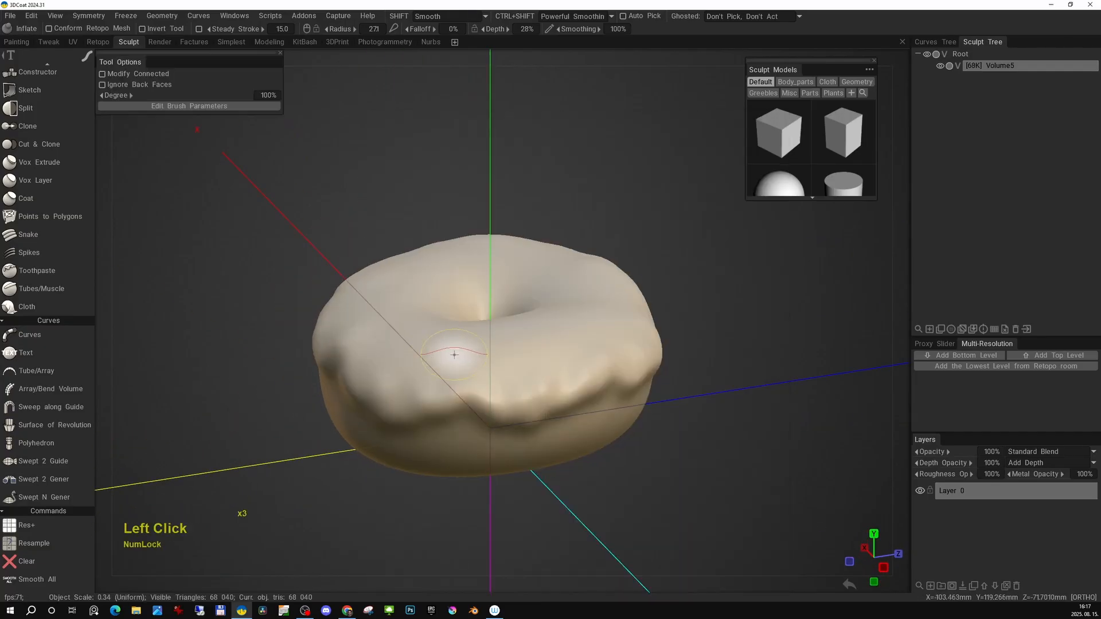
drag(454, 356, 581, 343)
Sharpen the icing's lower edge on the front of the donut with the Pinch brush.
key(space)
click(463, 172)
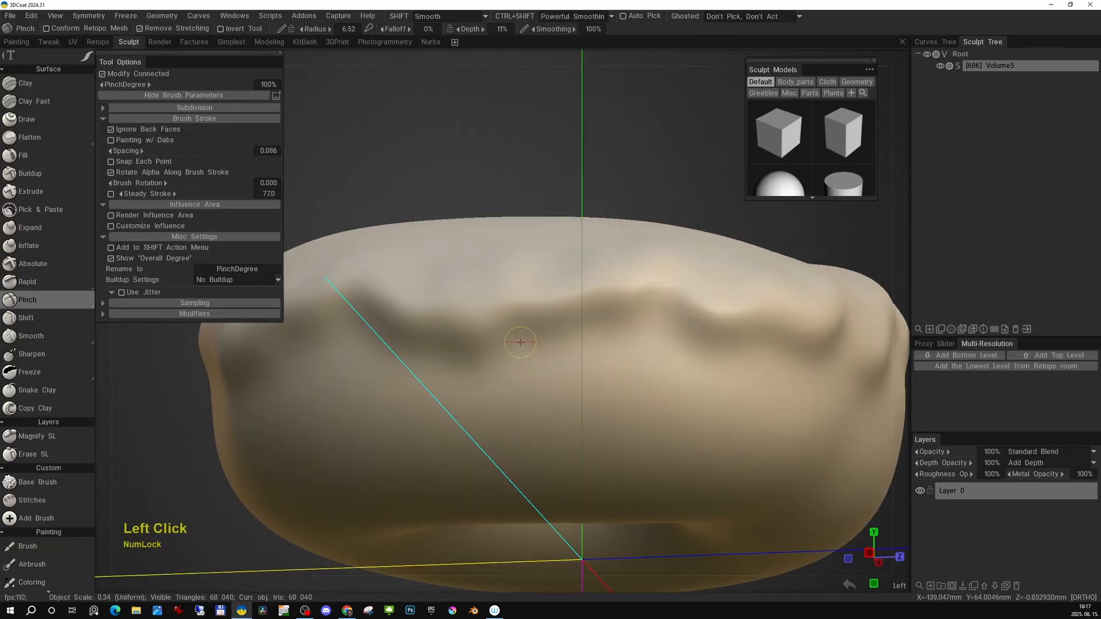
alt+drag(644, 331, 644, 294)
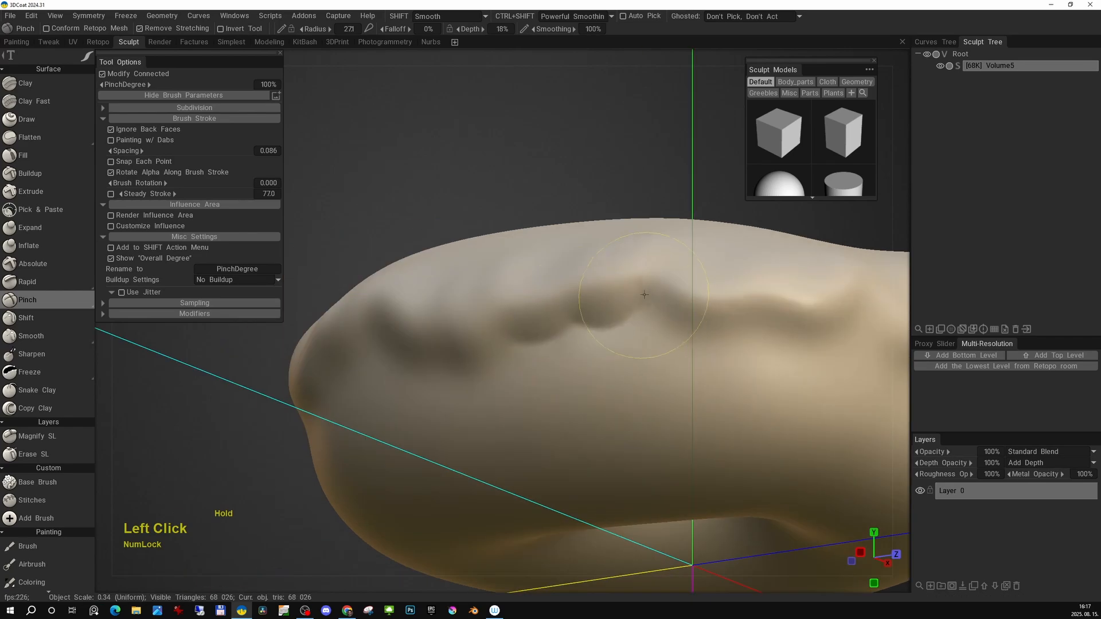
alt+drag(738, 320, 599, 318)
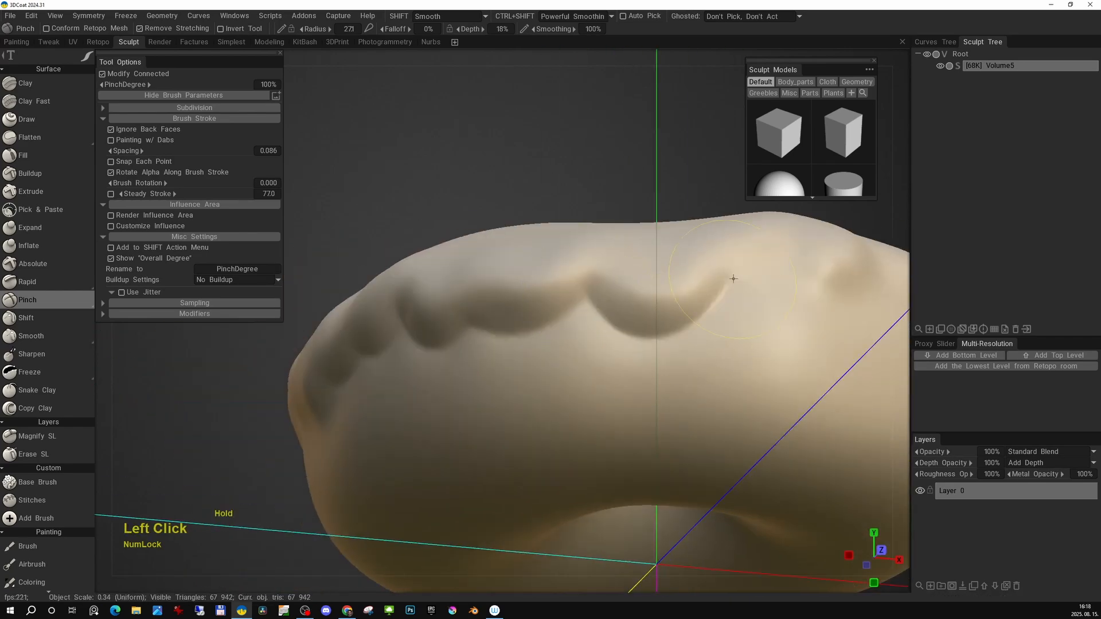
alt+drag(733, 279, 543, 317)
alt+drag(712, 278, 596, 281)
mouse_move(596, 281)
mouse_down()
mouse_move(642, 302)
mouse_move(544, 285)
mouse_up()
drag(545, 285, 575, 281)
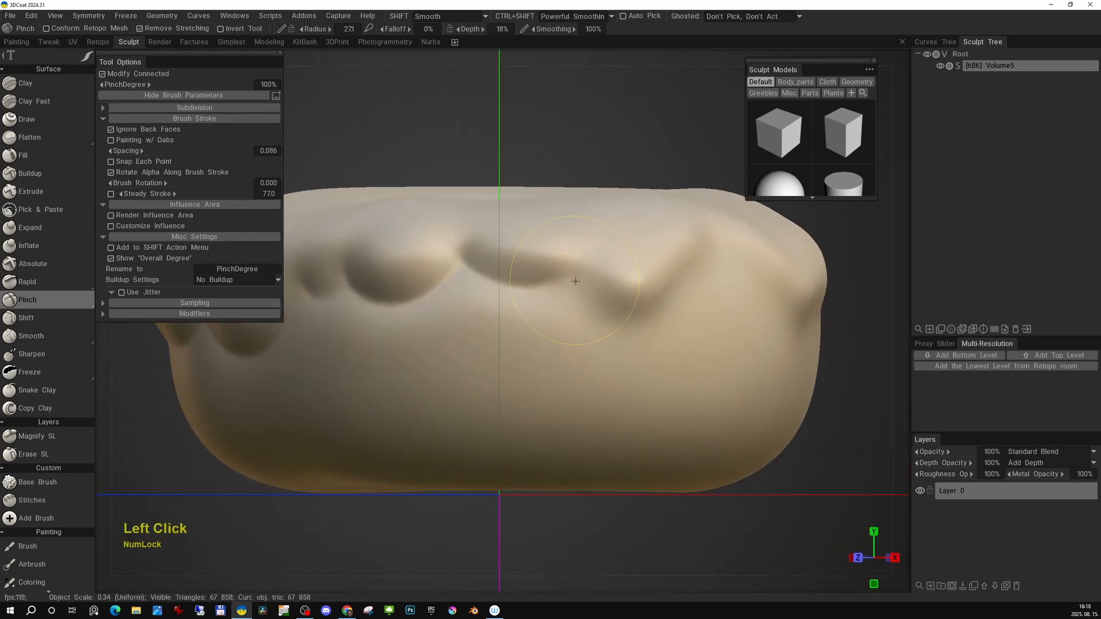
alt+drag(703, 262, 586, 280)
drag(698, 325, 736, 321)
alt+drag(737, 321, 611, 295)
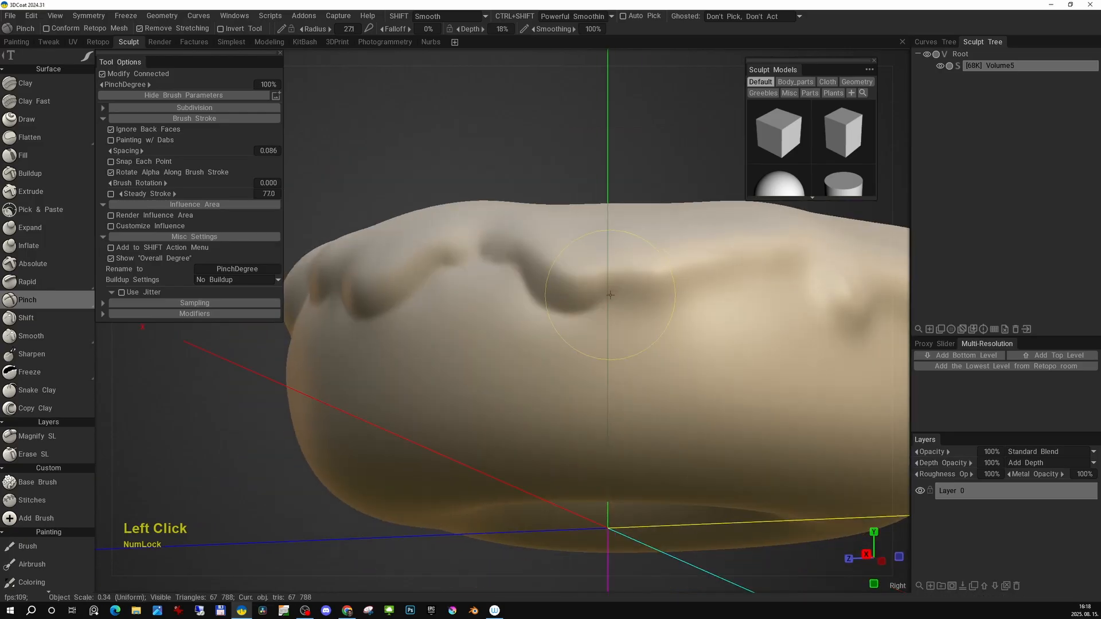
Pinch the icing edge along the sides and back of the donut.
mouse_move(763, 284)
alt+mouse_down()
mouse_move(665, 321)
mouse_move(676, 263)
mouse_move(686, 309)
alt+mouse_up()
alt+right_drag(685, 310, 551, 300)
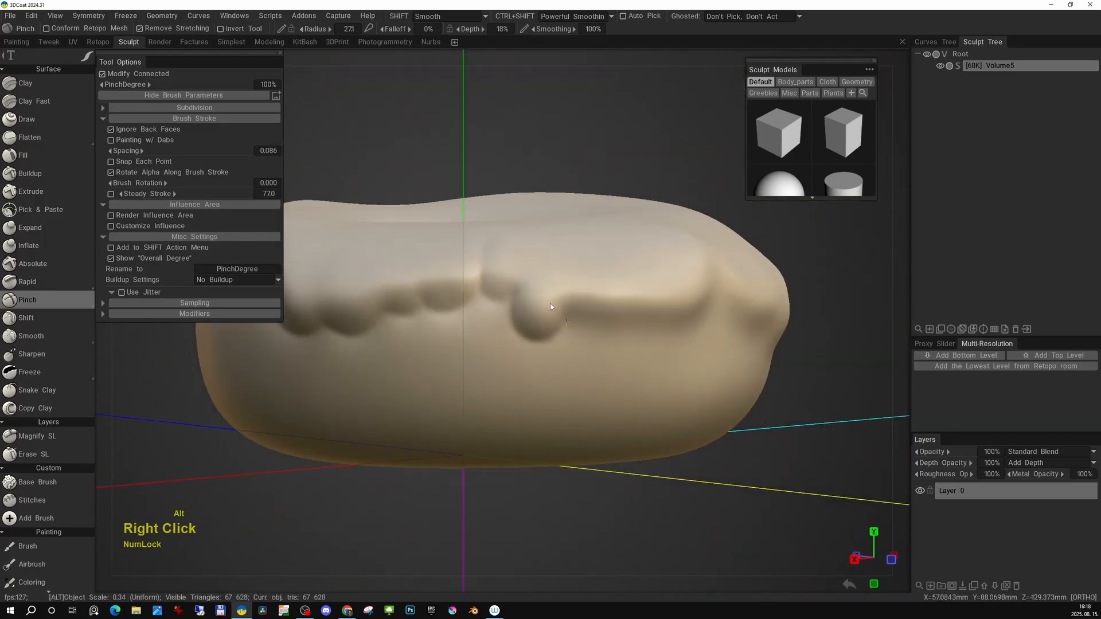
alt+drag(551, 300, 510, 304)
mouse_move(591, 316)
mouse_down()
mouse_move(623, 308)
mouse_move(599, 307)
mouse_up()
drag(624, 313, 675, 328)
alt+drag(697, 307, 657, 270)
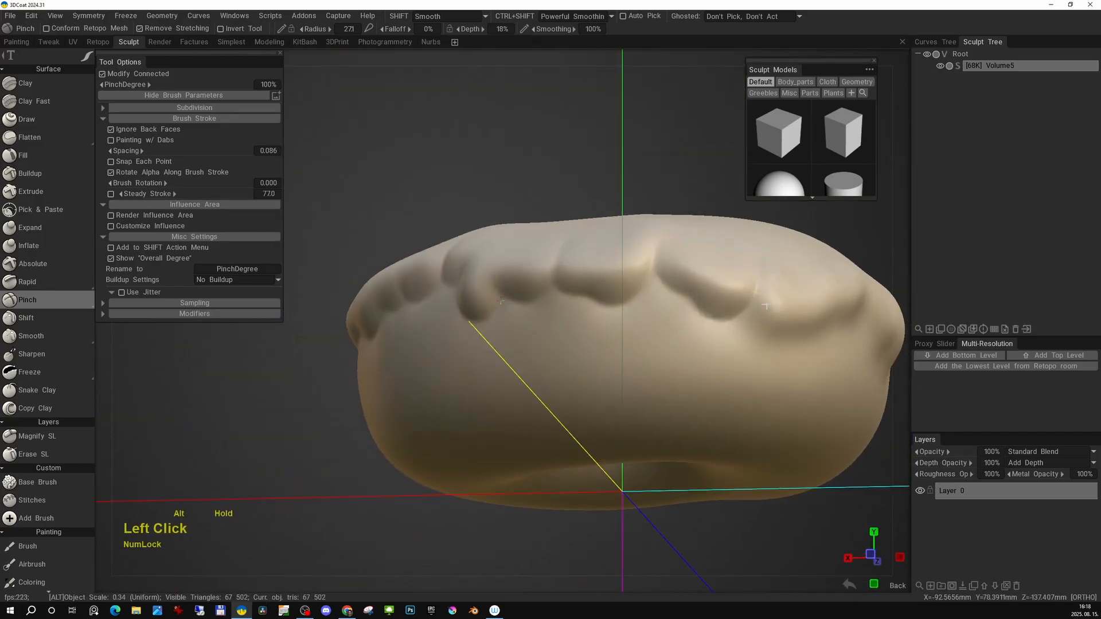
alt+drag(765, 306, 636, 324)
drag(636, 324, 683, 337)
mouse_move(683, 337)
alt+mouse_down()
mouse_move(596, 287)
mouse_move(550, 278)
alt+mouse_up()
drag(551, 278, 599, 294)
alt+right_drag(599, 294, 599, 237)
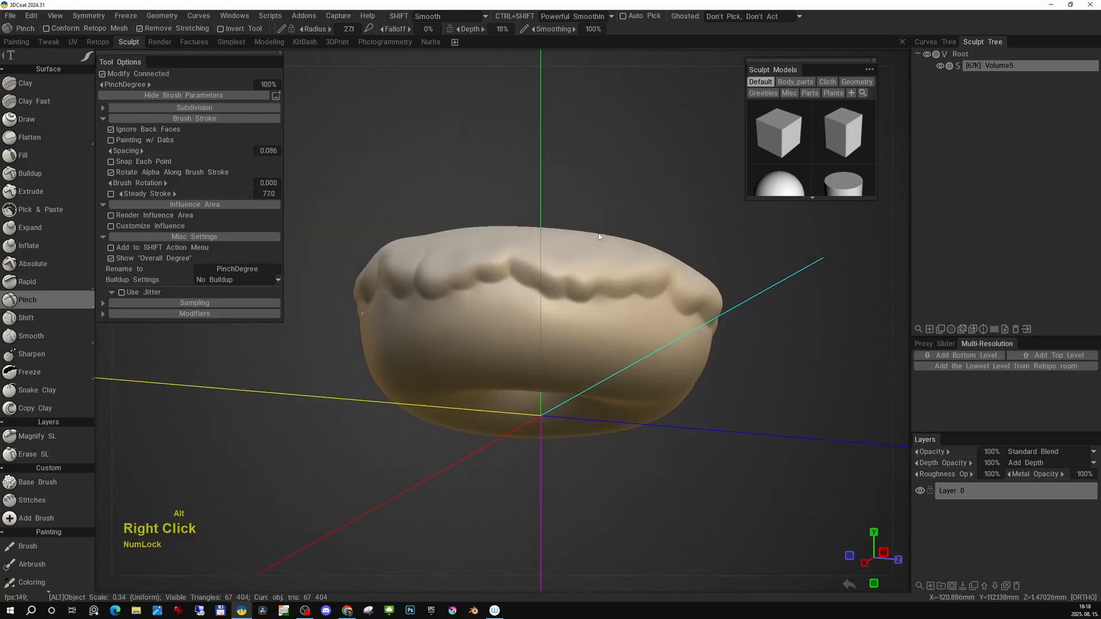
Continue pinching the drip outlines around the remaining icing rim.
alt+drag(600, 237, 545, 310)
alt+right_drag(546, 309, 546, 285)
alt+drag(545, 285, 619, 321)
alt+middle_drag(619, 321, 608, 355)
alt+drag(608, 356, 580, 303)
alt+right_drag(580, 304, 586, 401)
mouse_move(586, 401)
alt+mouse_down()
mouse_move(602, 328)
mouse_move(648, 343)
alt+mouse_up()
alt+drag(647, 342, 665, 338)
alt+drag(566, 308, 596, 306)
drag(599, 308, 626, 319)
alt+drag(527, 321, 579, 338)
alt+middle_drag(579, 338, 589, 339)
drag(619, 343, 636, 350)
alt+middle_drag(409, 264, 508, 260)
drag(508, 259, 636, 312)
alt+drag(677, 321, 806, 325)
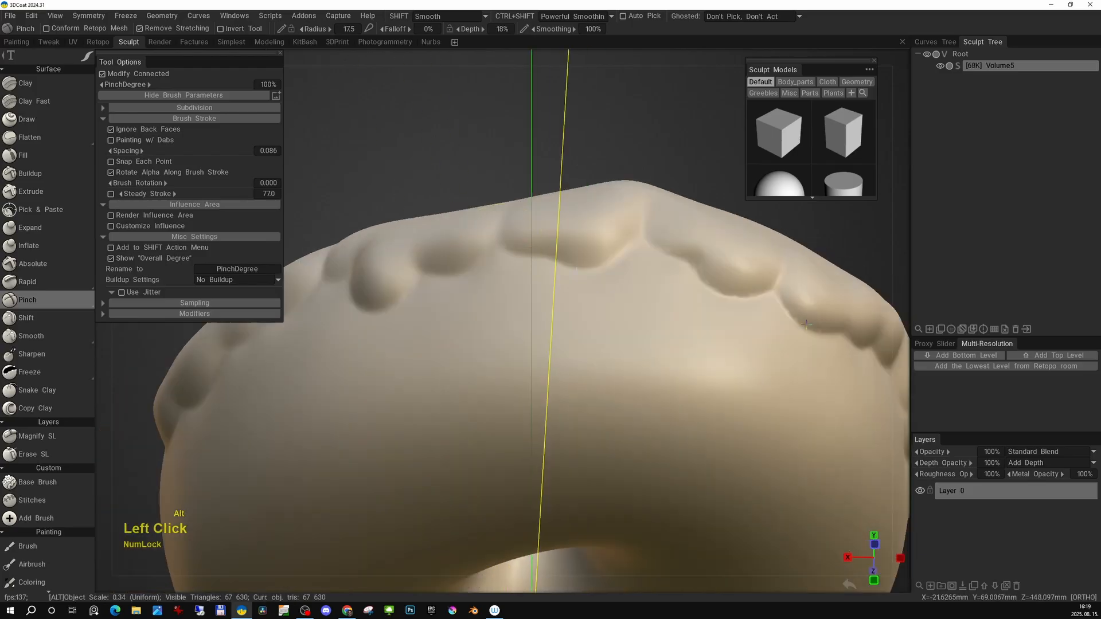
drag(634, 243, 643, 226)
alt+right_drag(643, 227, 608, 286)
alt+drag(608, 287, 596, 459)
alt+middle_drag(573, 321, 619, 298)
alt+drag(619, 298, 627, 304)
key(space)
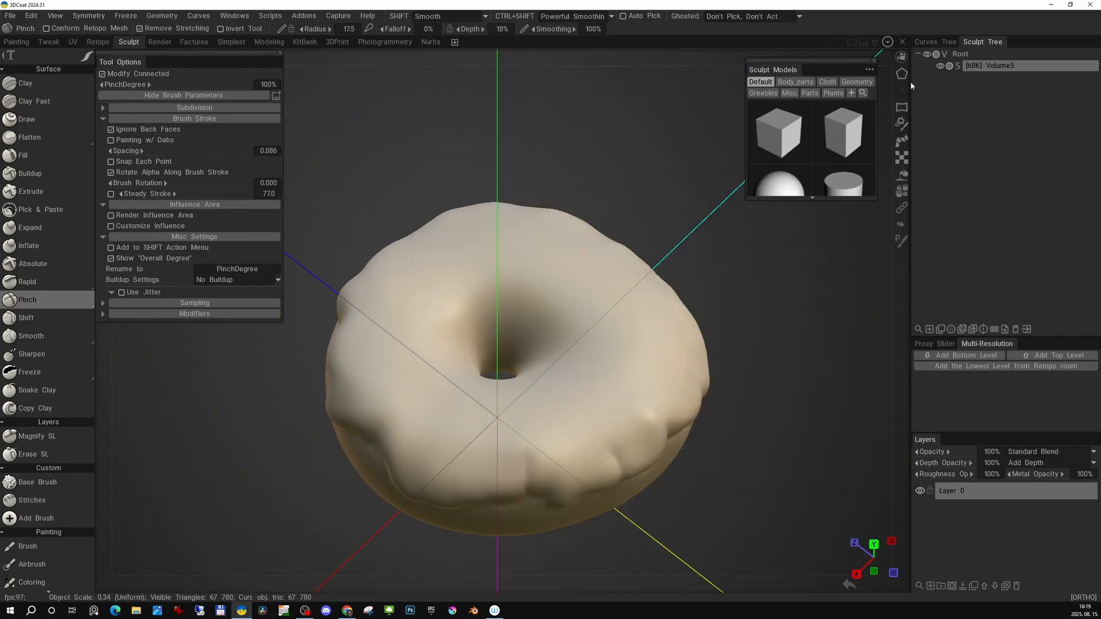
Send the sculpted donut volume to Instant Meshes, solve the fields and export the retopologized mesh.
alt+drag(565, 164, 582, 213)
right_click(1004, 64)
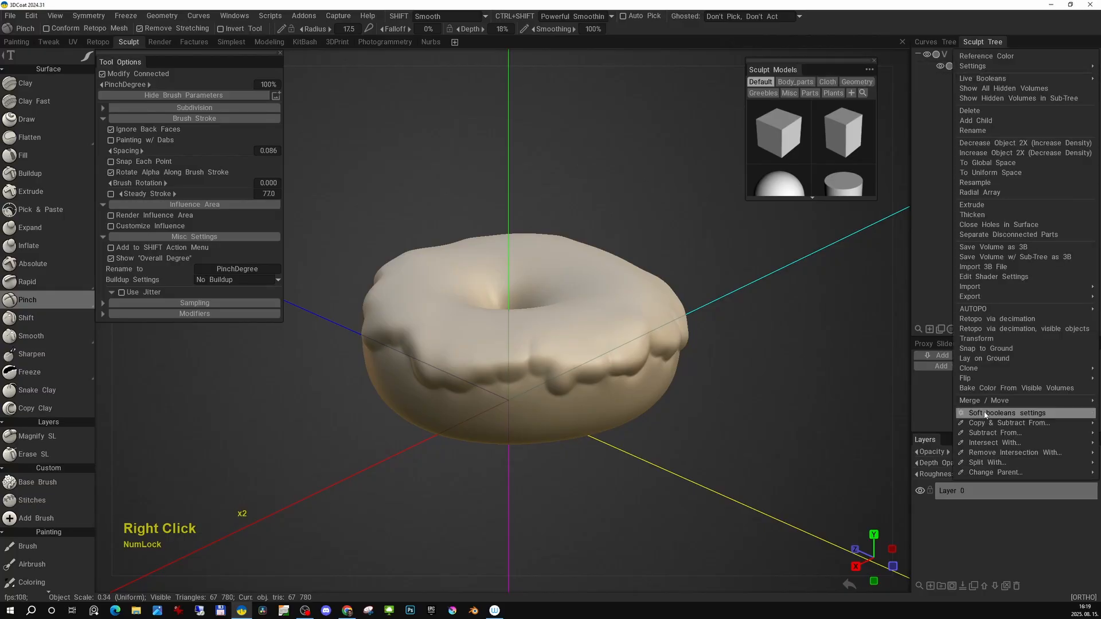
mouse_move(984, 310)
click(917, 379)
click(404, 333)
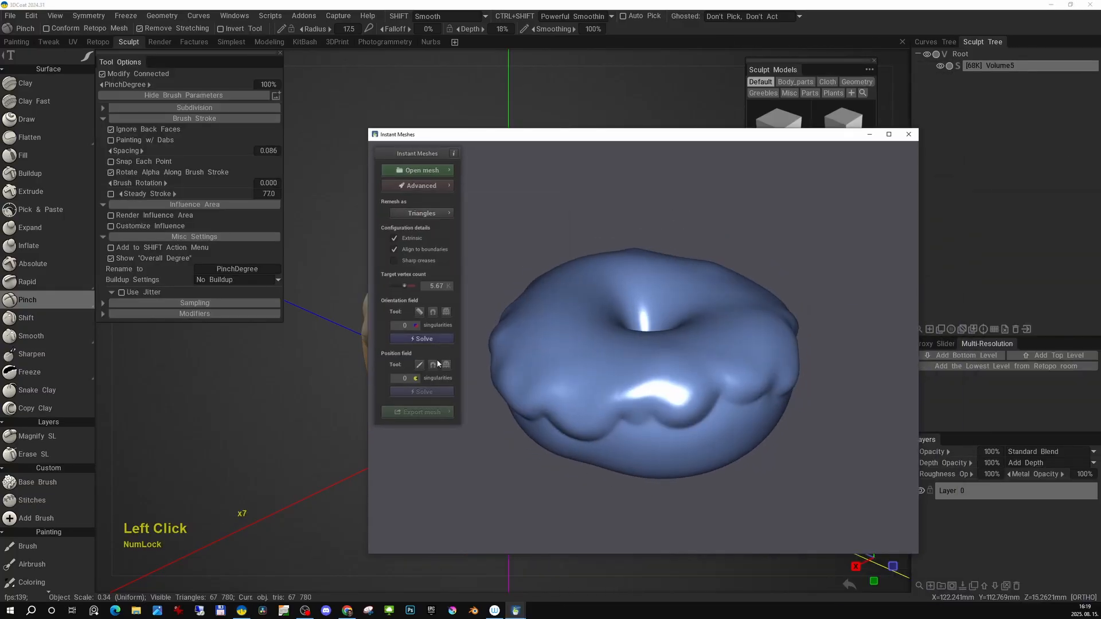
click(427, 414)
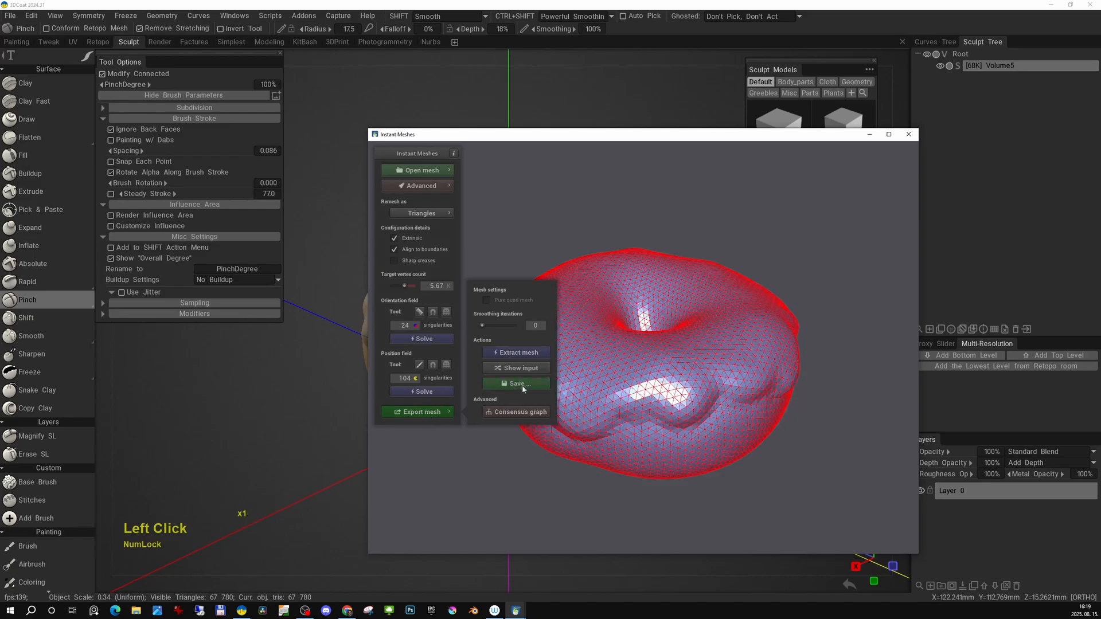
click(908, 135)
Place UV path points in a loop around the donut's inner hole with the UV Path tool.
alt+drag(611, 258, 598, 312)
alt+drag(545, 278, 523, 386)
alt+right_drag(523, 385, 555, 329)
alt+drag(556, 329, 579, 355)
key(space)
click(481, 282)
click(474, 416)
click(566, 287)
click(579, 355)
alt+drag(579, 355, 500, 299)
click(500, 299)
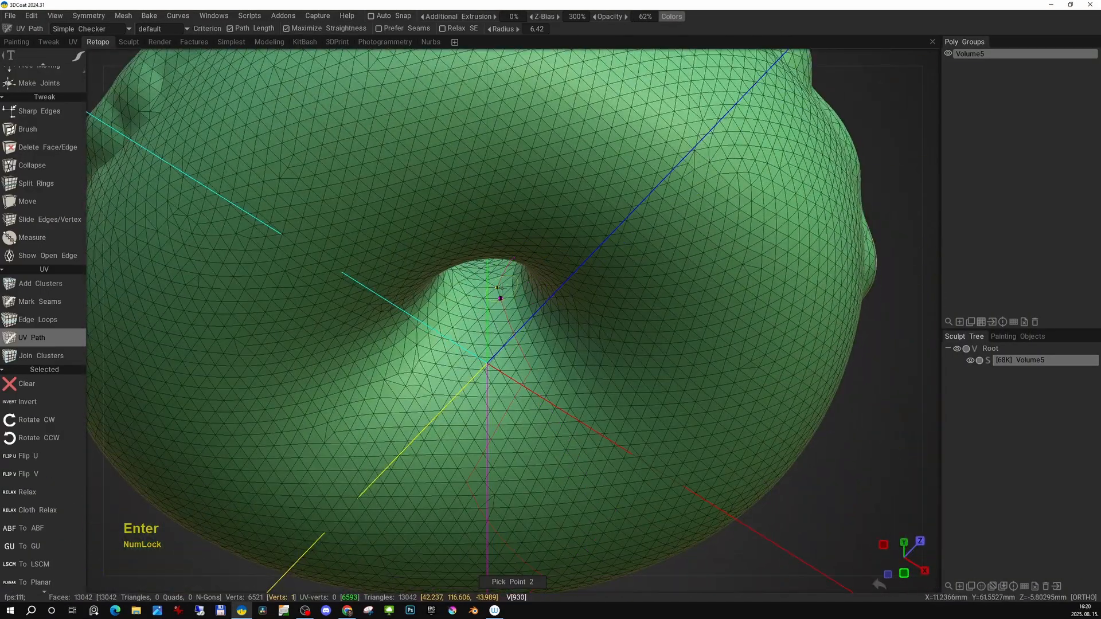
mouse_move(568, 279)
alt+mouse_down()
mouse_move(700, 312)
mouse_move(553, 281)
alt+mouse_up()
click(659, 311)
click(597, 344)
click(551, 283)
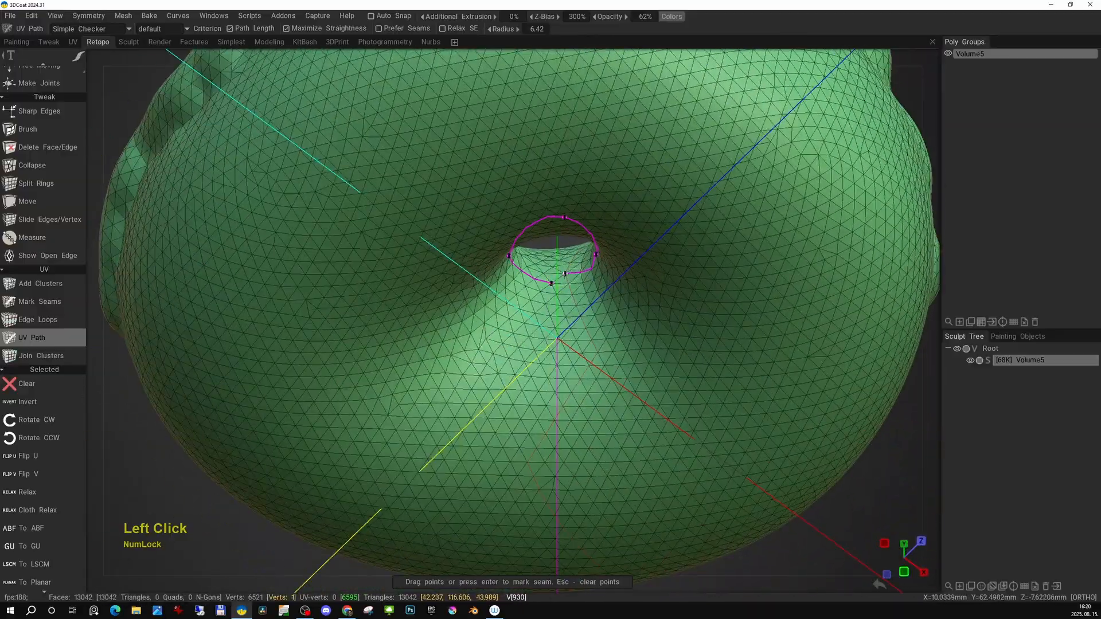
Extend the UV path across the donut surface to its outer edge and mark it as a seam.
alt+right_drag(634, 318, 545, 304)
alt+drag(545, 304, 541, 323)
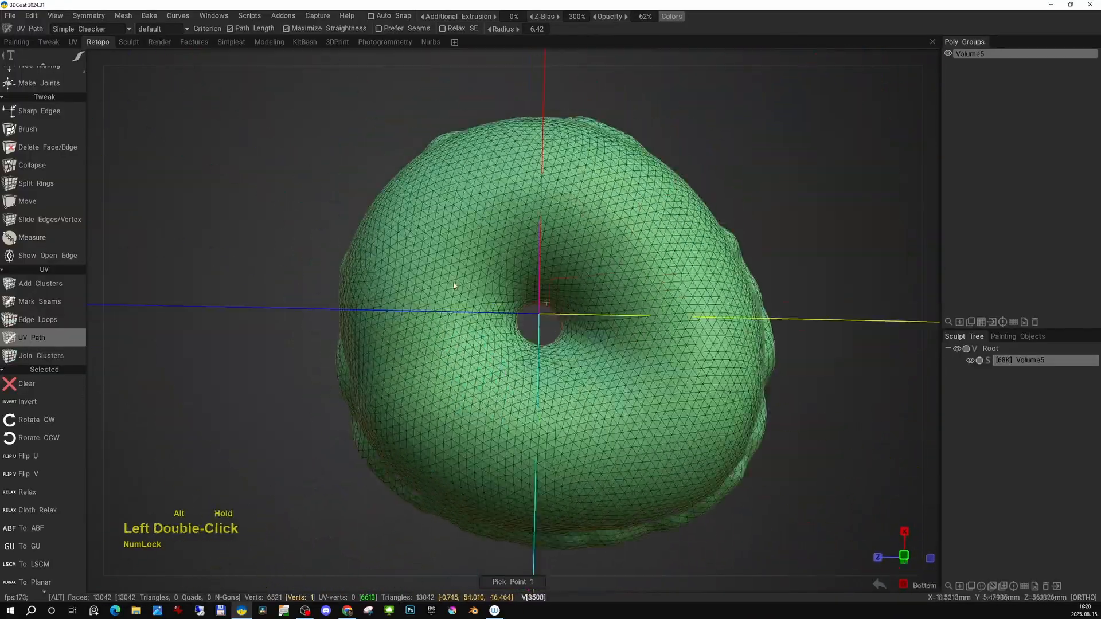
alt+right_drag(541, 323, 580, 338)
alt+drag(579, 338, 563, 349)
click(566, 419)
alt+drag(566, 419, 641, 416)
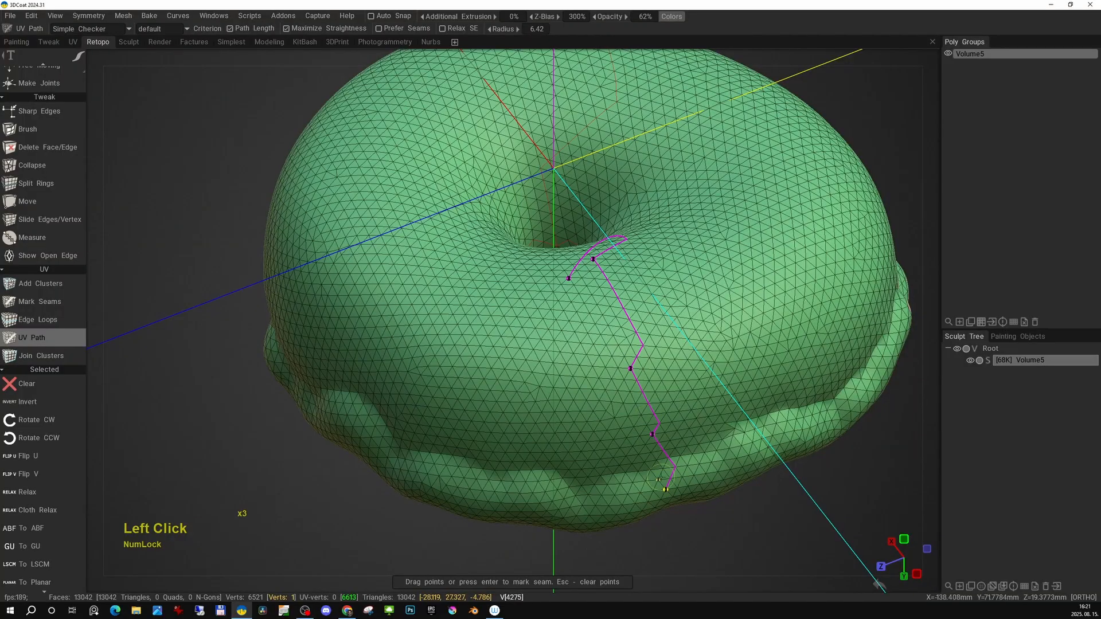
alt+drag(659, 478, 653, 443)
click(641, 400)
click(623, 359)
click(606, 317)
alt+drag(606, 317, 665, 339)
click(495, 428)
alt+drag(494, 428, 539, 367)
click(523, 304)
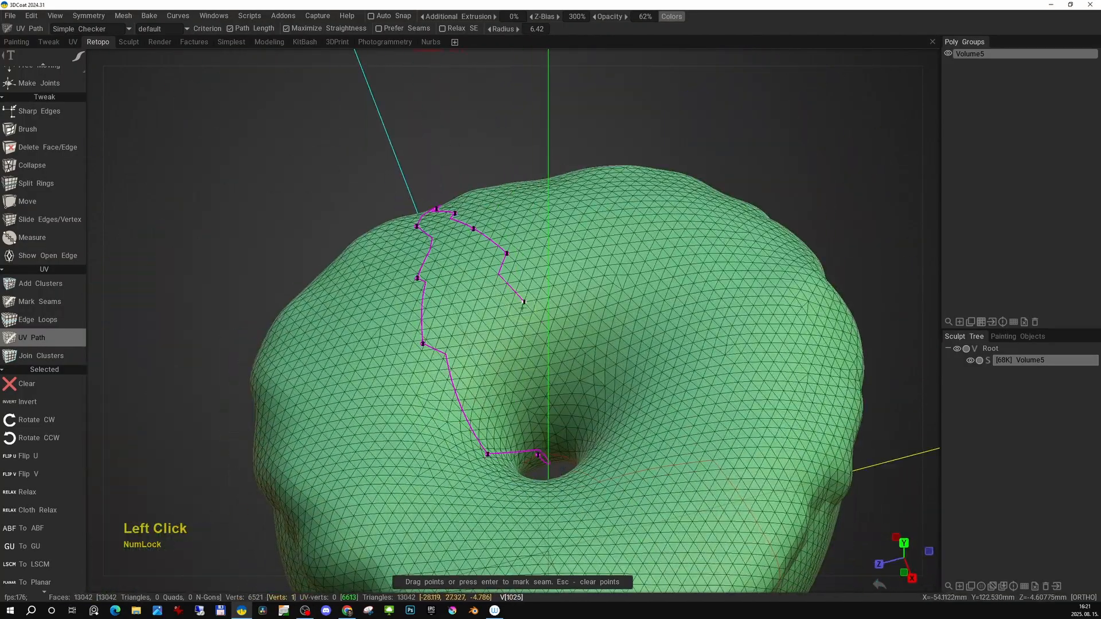
alt+right_drag(524, 301, 553, 380)
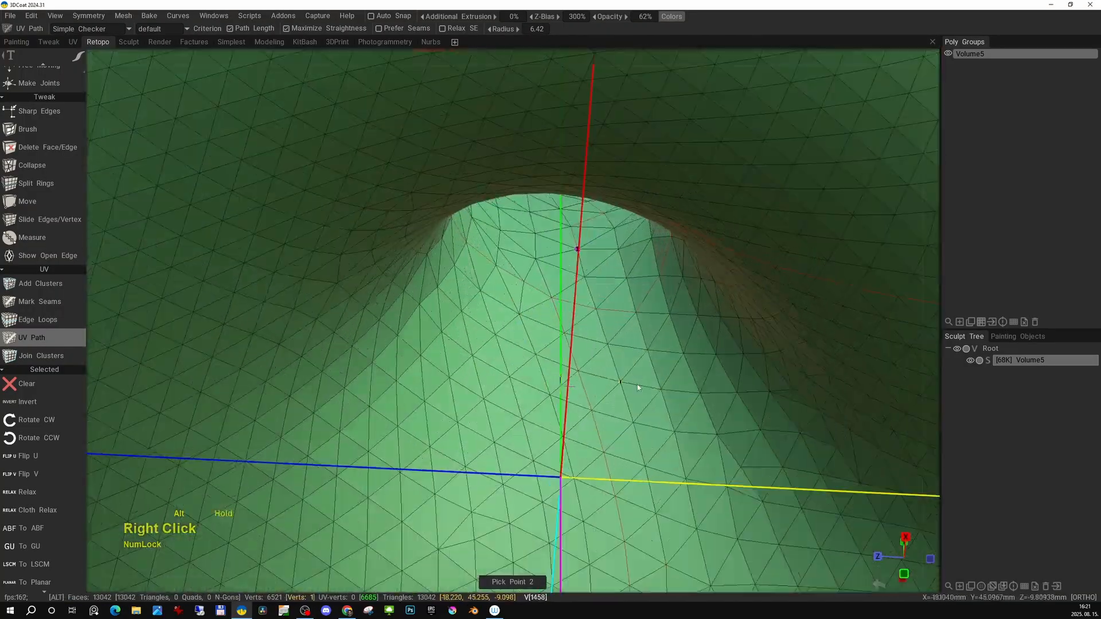
click(584, 291)
key(Return)
Unwrap and pack the retopology mesh's UVs into islands.
alt+right_drag(559, 294, 550, 201)
alt+drag(551, 201, 550, 287)
alt+right_drag(550, 287, 565, 349)
alt+drag(565, 349, 510, 312)
alt+right_drag(511, 311, 530, 198)
alt+drag(530, 198, 579, 235)
alt+right_drag(579, 235, 582, 247)
alt+middle_drag(583, 248, 630, 267)
key(space)
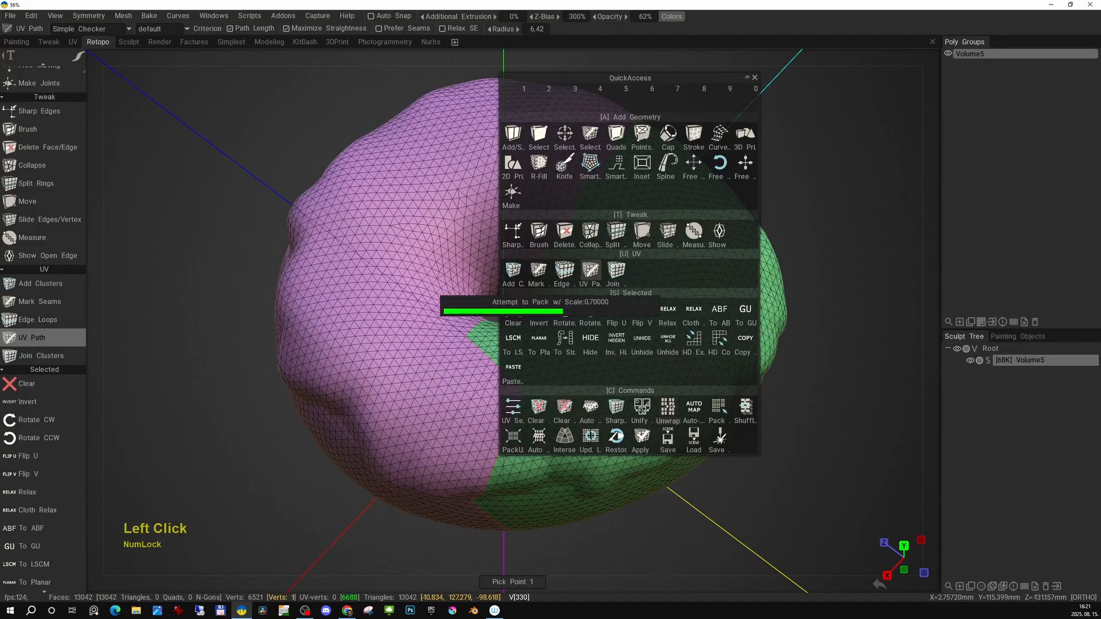
key(space)
Apply the UV set to the retopology mesh.
click(73, 41)
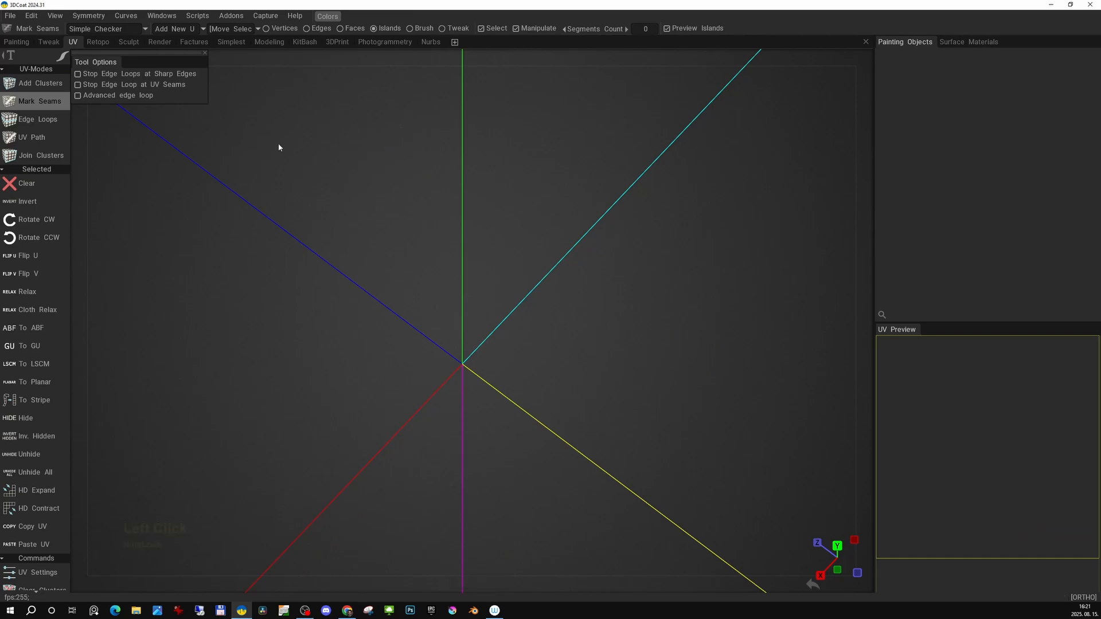
click(98, 42)
key(space)
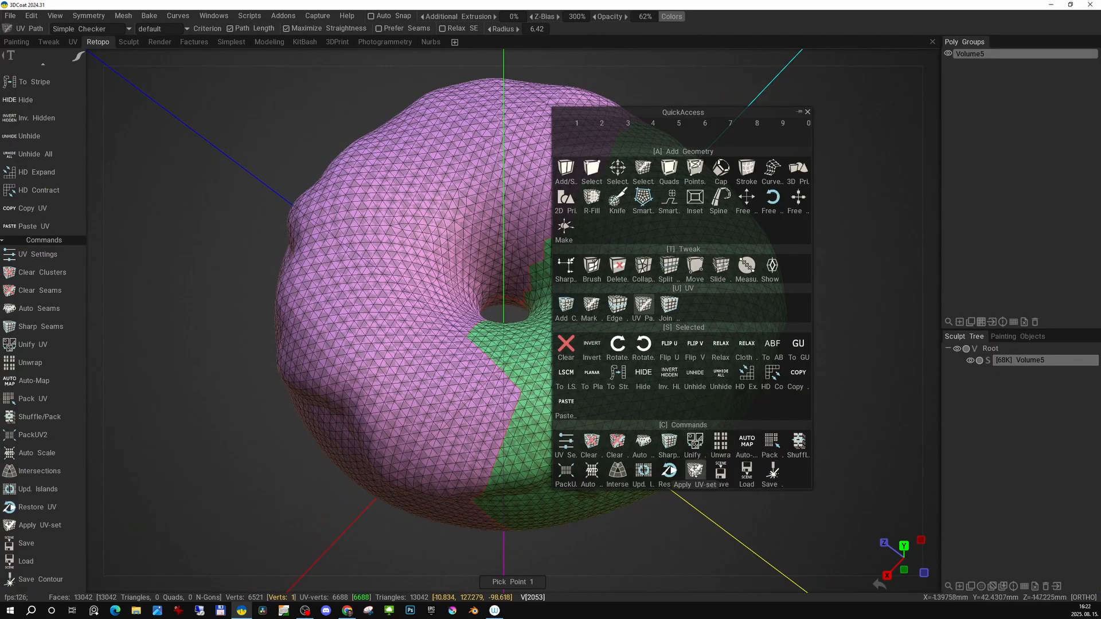
click(695, 472)
click(435, 335)
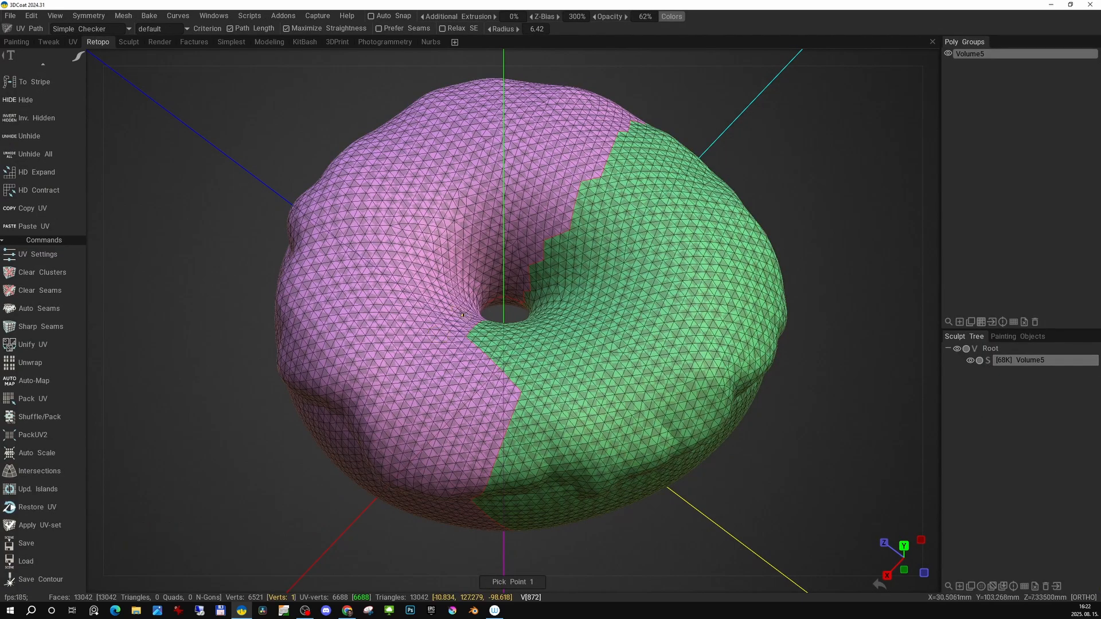
Bake the sculpt onto the retopology mesh with Normal Map (Per-Pixel).
click(150, 16)
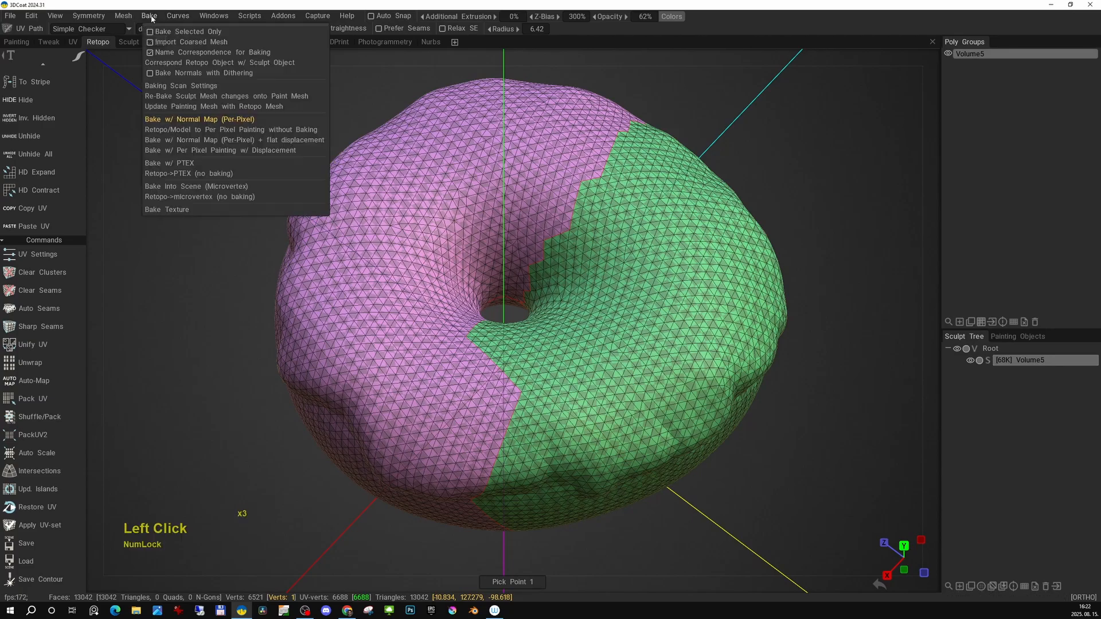
click(201, 118)
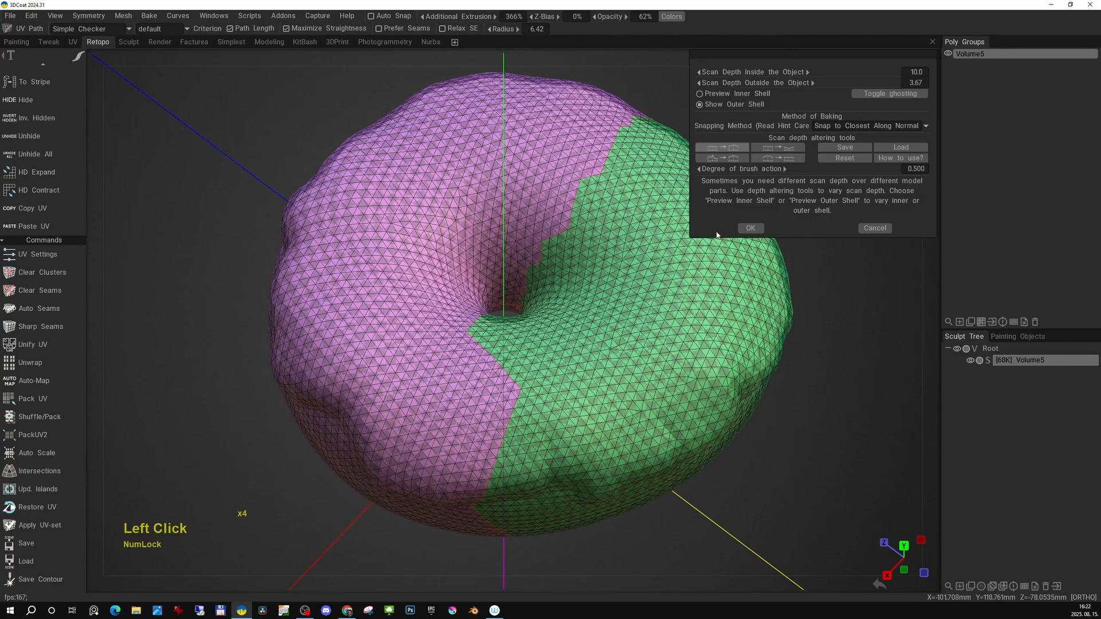
click(752, 228)
click(445, 443)
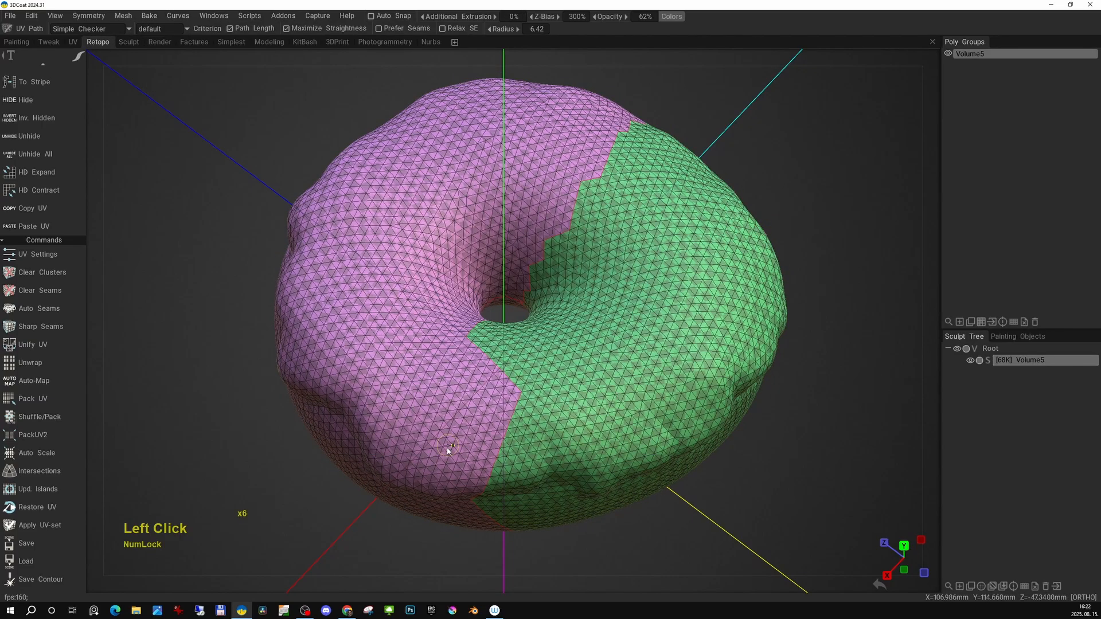
Switch to the painting workspace, select the Volume5 paint layer and inspect the baked donut.
click(21, 43)
click(940, 361)
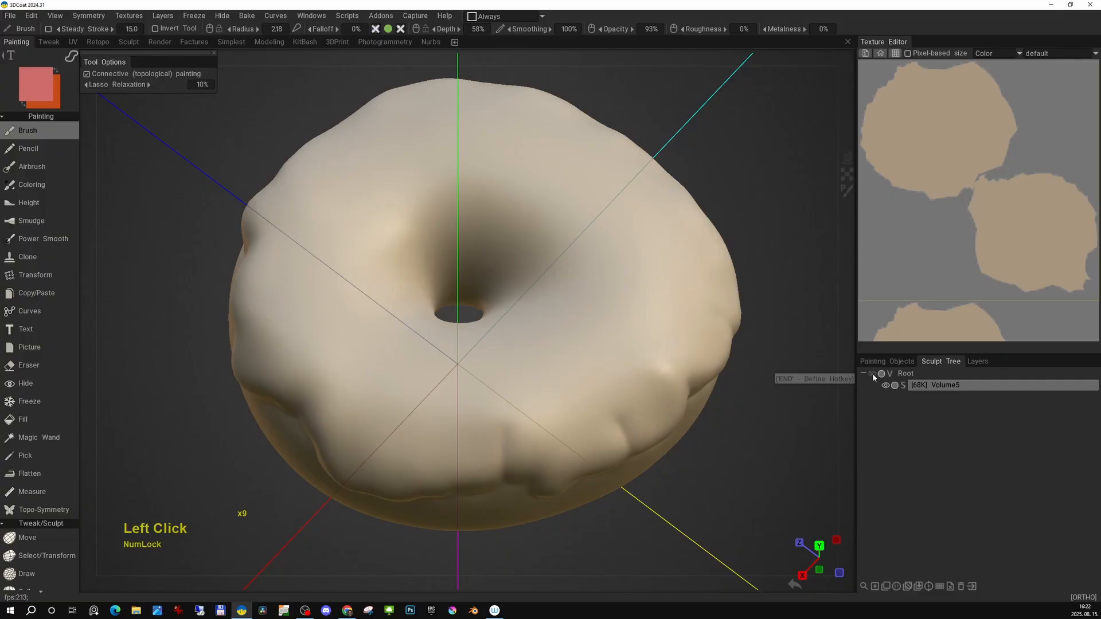
click(982, 362)
key(f)
alt+drag(597, 393, 713, 308)
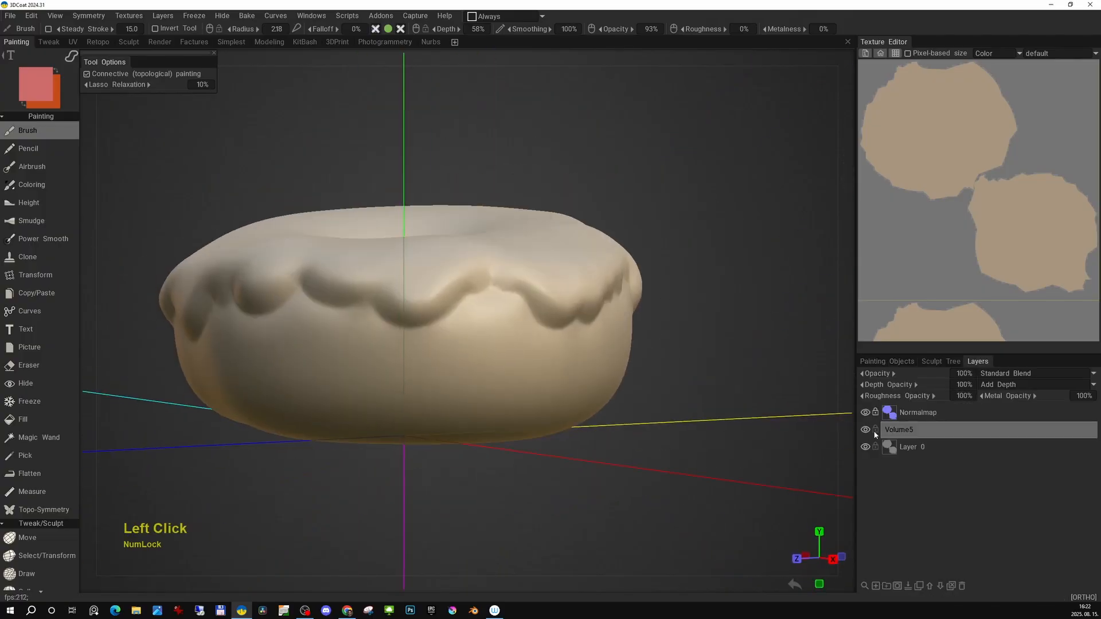
click(866, 429)
click(865, 429)
alt+middle_drag(617, 412, 678, 432)
alt+drag(679, 432, 652, 413)
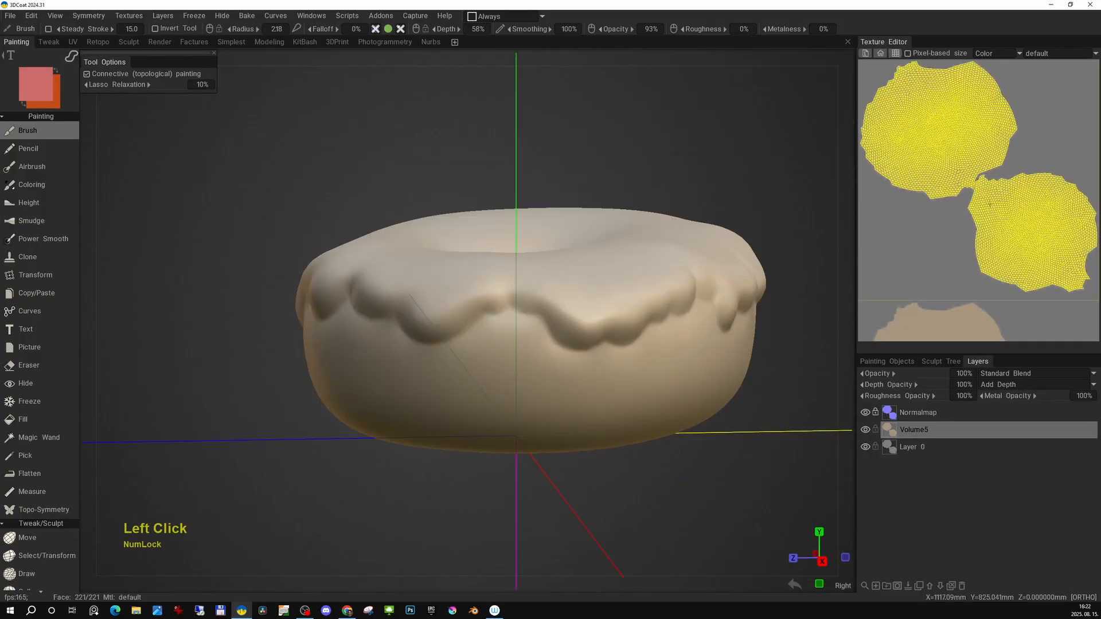
alt+right_drag(994, 192, 980, 199)
alt+drag(629, 228, 567, 255)
alt+middle_drag(567, 255, 719, 304)
alt+drag(711, 330, 585, 339)
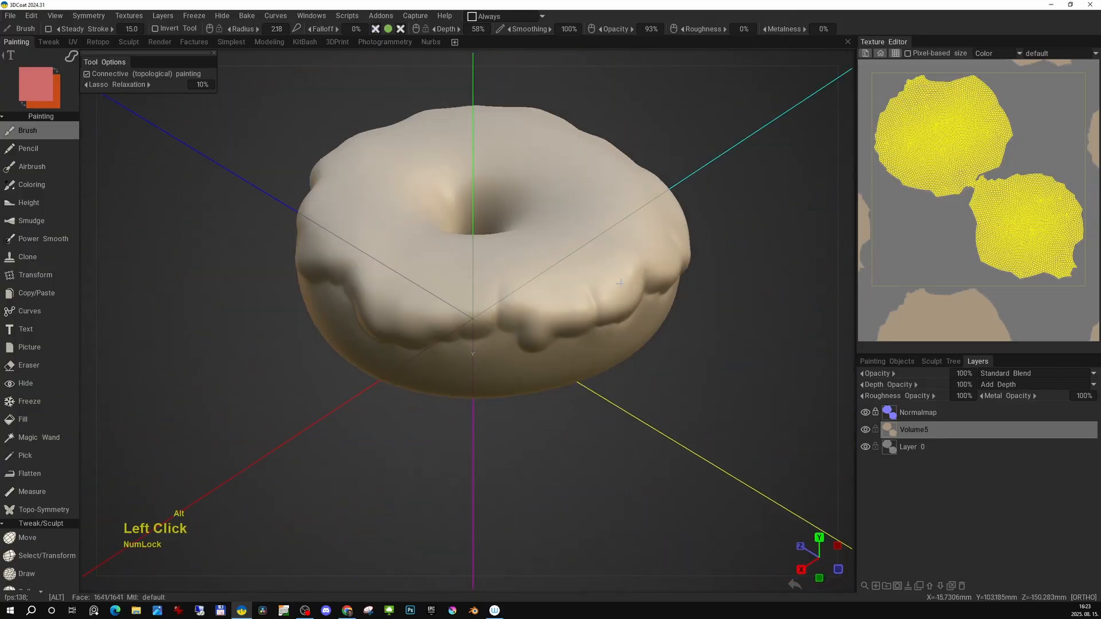
alt+middle_drag(585, 338, 593, 362)
Activate the Fill tool and choose a bread-textured material.
click(23, 419)
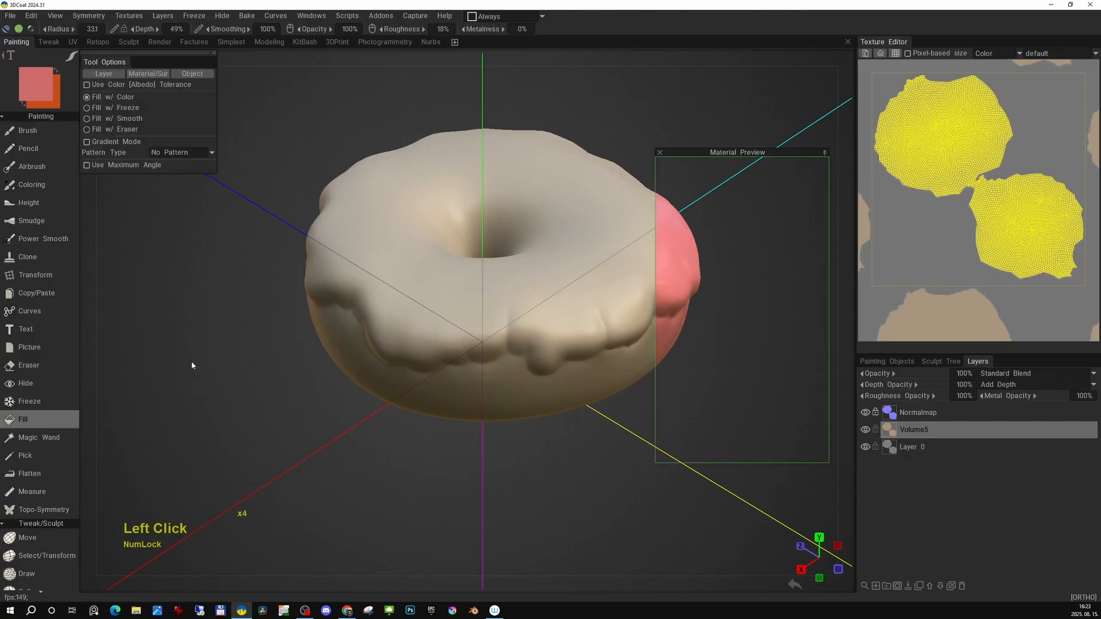
key(space)
click(465, 199)
drag(829, 194, 749, 194)
click(854, 107)
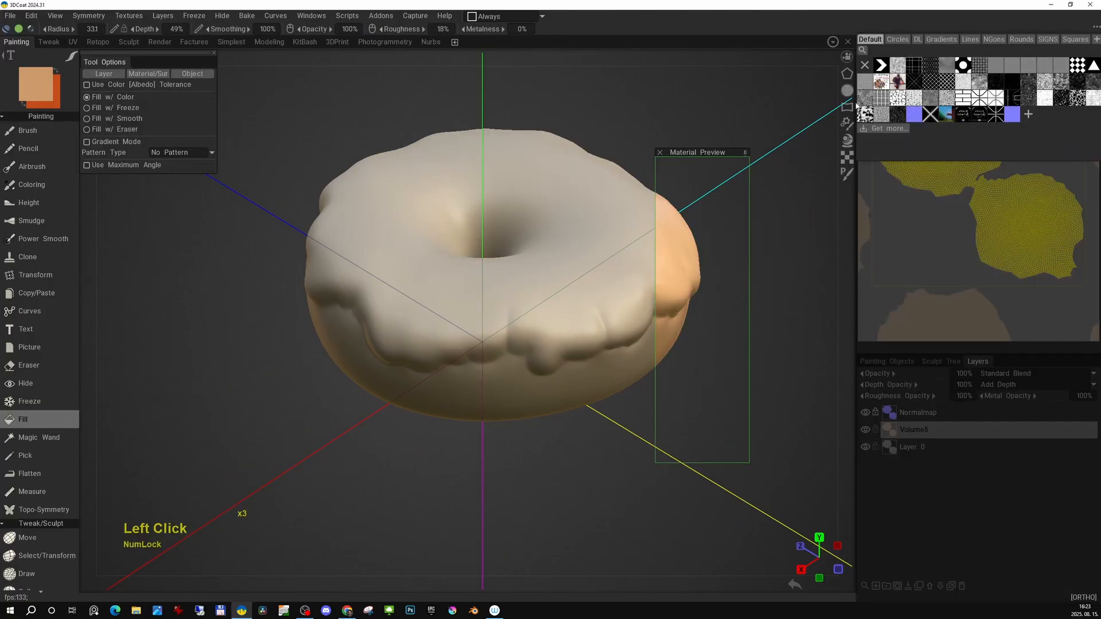
click(981, 86)
click(334, 77)
click(321, 129)
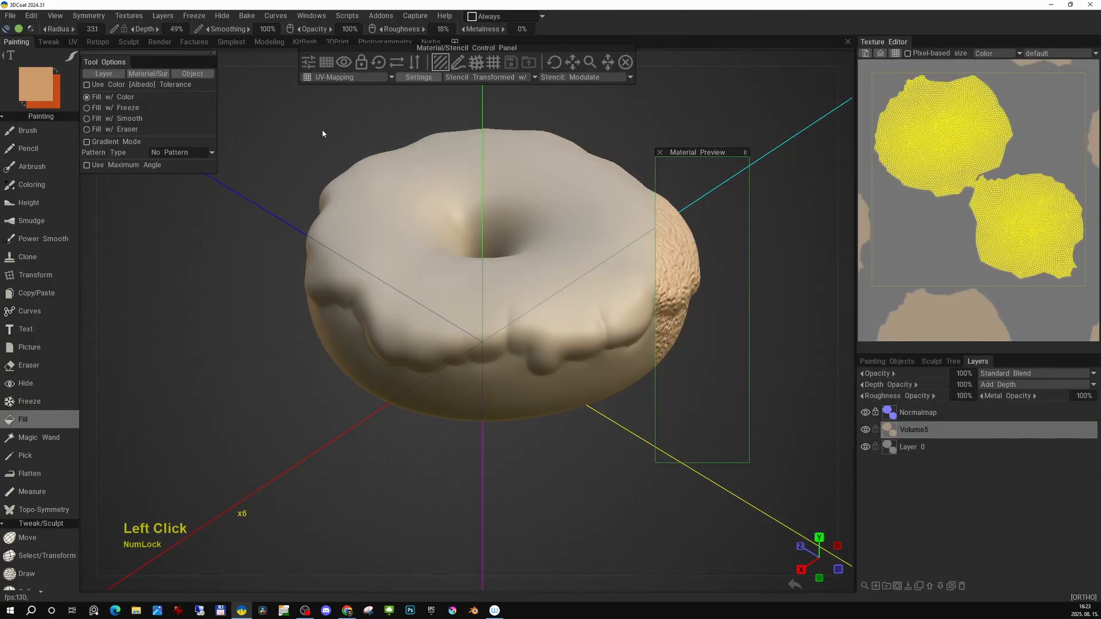
Adjust the material's stencil settings, setting brightness to 6%.
click(379, 63)
click(590, 63)
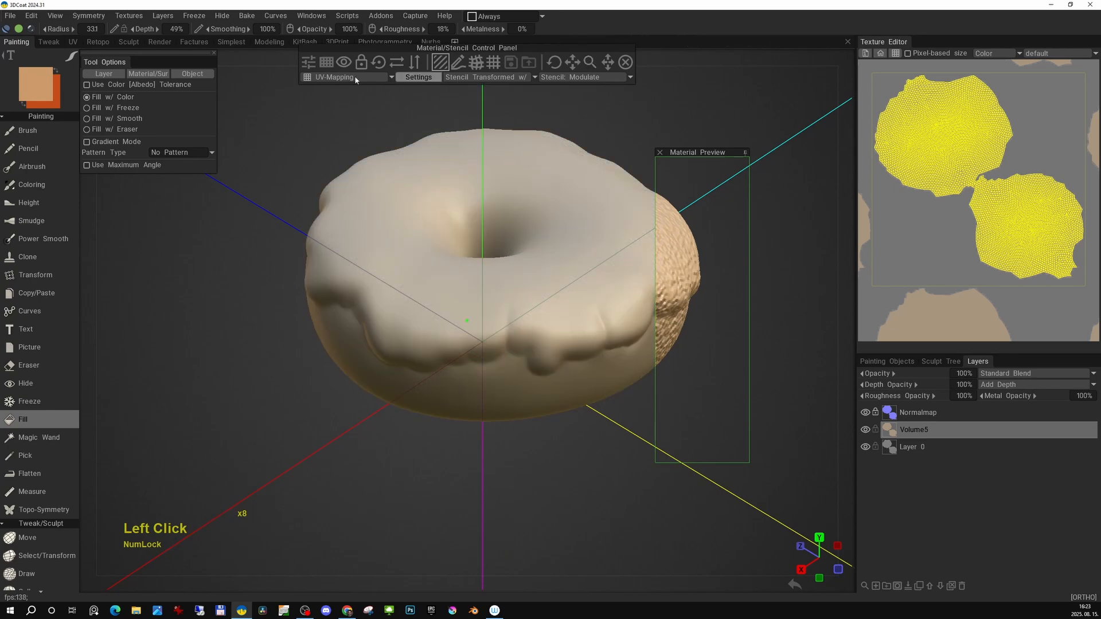
click(419, 77)
mouse_move(430, 100)
mouse_down()
mouse_move(474, 100)
mouse_move(433, 89)
mouse_up()
click(697, 169)
mouse_move(581, 285)
right_down()
mouse_move(576, 301)
mouse_move(563, 284)
right_up()
drag(582, 62, 589, 62)
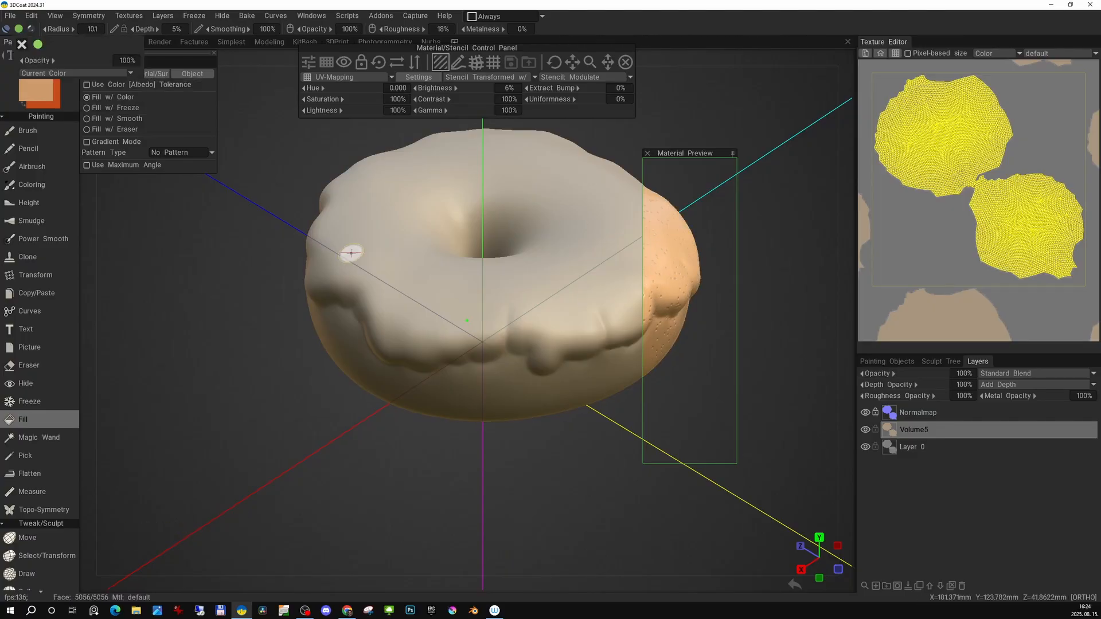
Fill the donut's body with the bread material.
alt+drag(521, 292, 592, 275)
scroll(483, 223, up, 4)
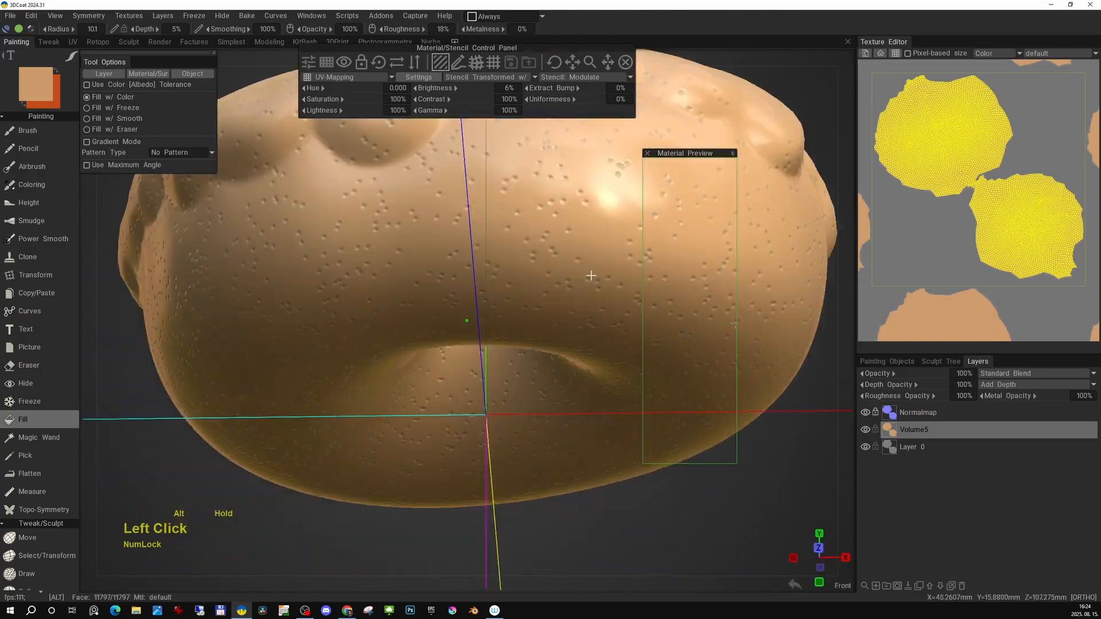
alt+middle_drag(592, 275, 540, 329)
key(z)
right_click(545, 288)
click(540, 287)
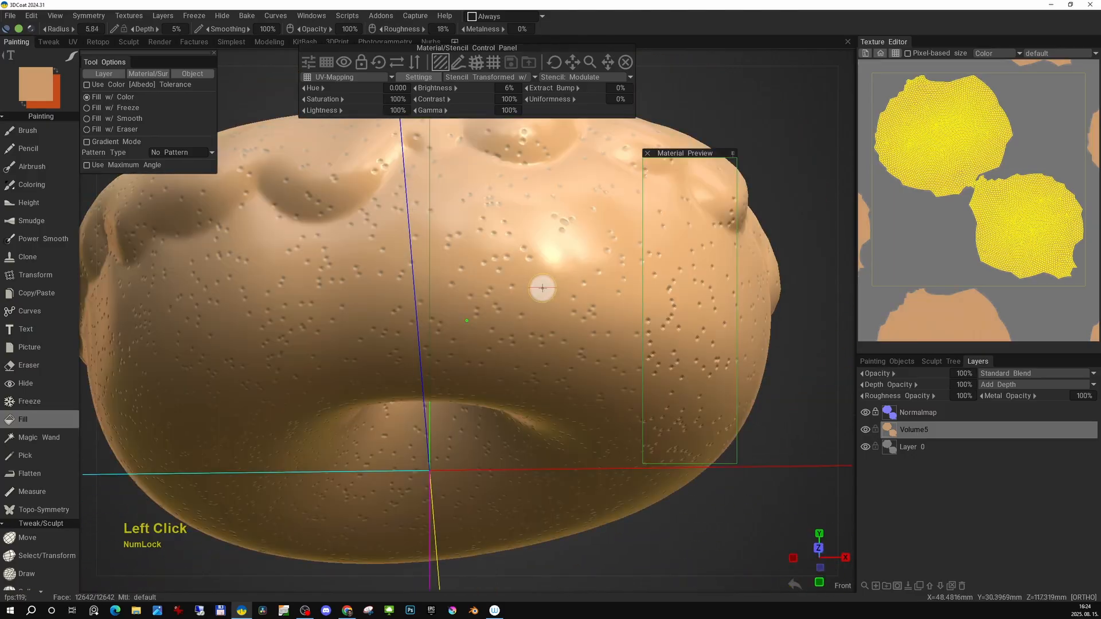
key(z)
click(570, 270)
scroll(570, 270, down, 3)
alt+drag(570, 270, 558, 68)
Choose a pink icing colour from the colour wheel and colour palette.
key(space)
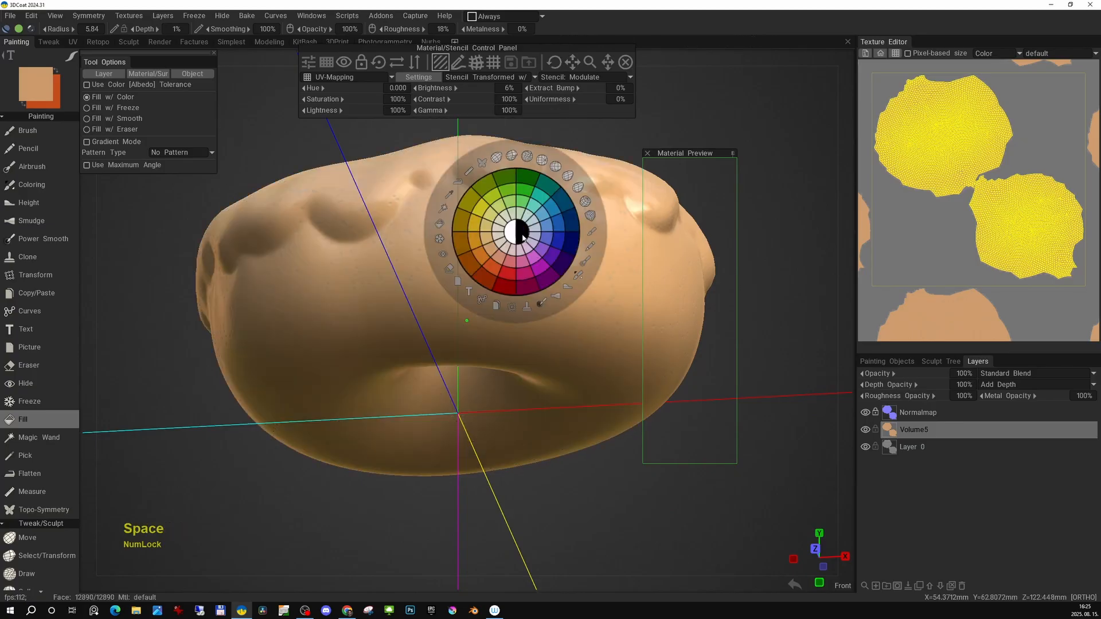
click(502, 258)
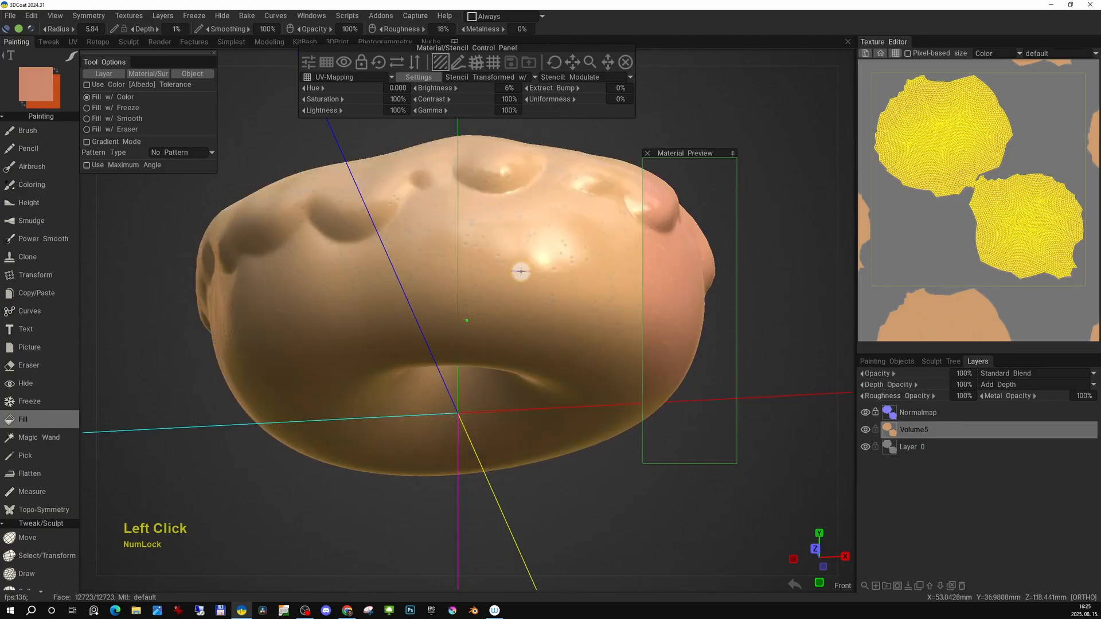
key(space)
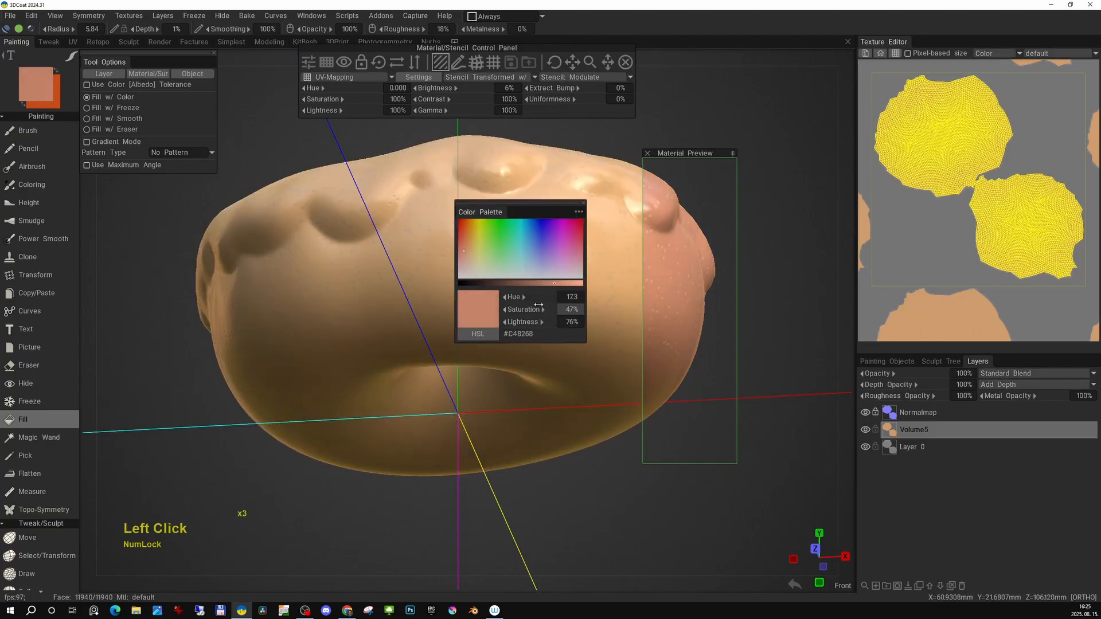
click(514, 277)
alt+drag(514, 278, 524, 225)
key(ctrl+z)
Adjust the roughness and fill the icing layer with the pink colour.
drag(443, 30, 507, 86)
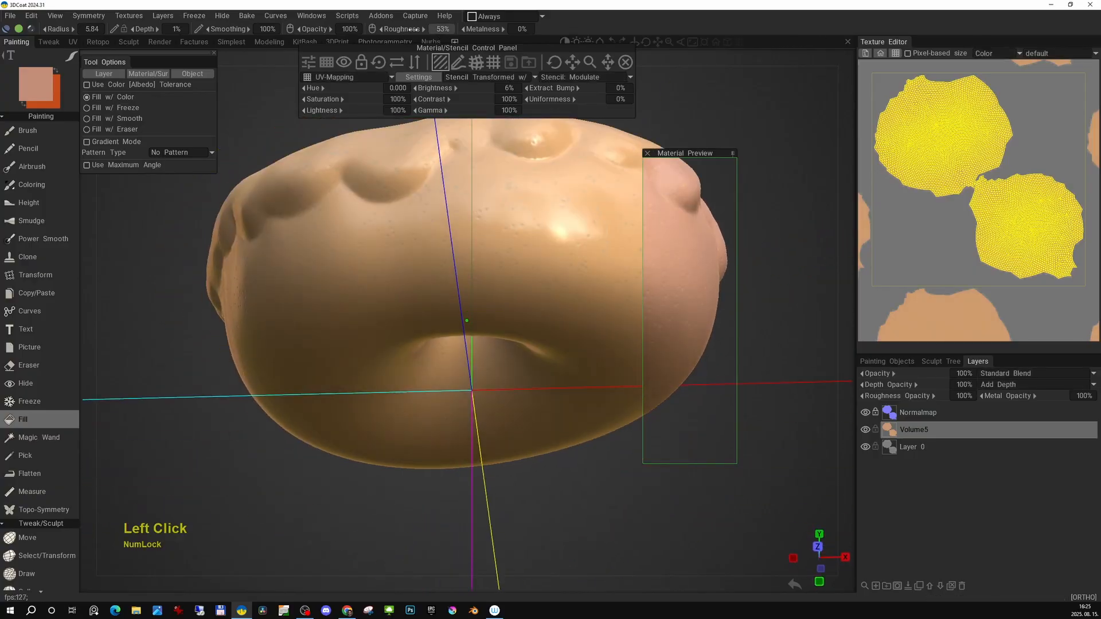
click(613, 258)
alt+drag(613, 258, 516, 298)
alt+middle_drag(516, 298, 504, 241)
alt+drag(464, 301, 516, 367)
alt+middle_drag(516, 367, 509, 337)
alt+drag(509, 337, 529, 224)
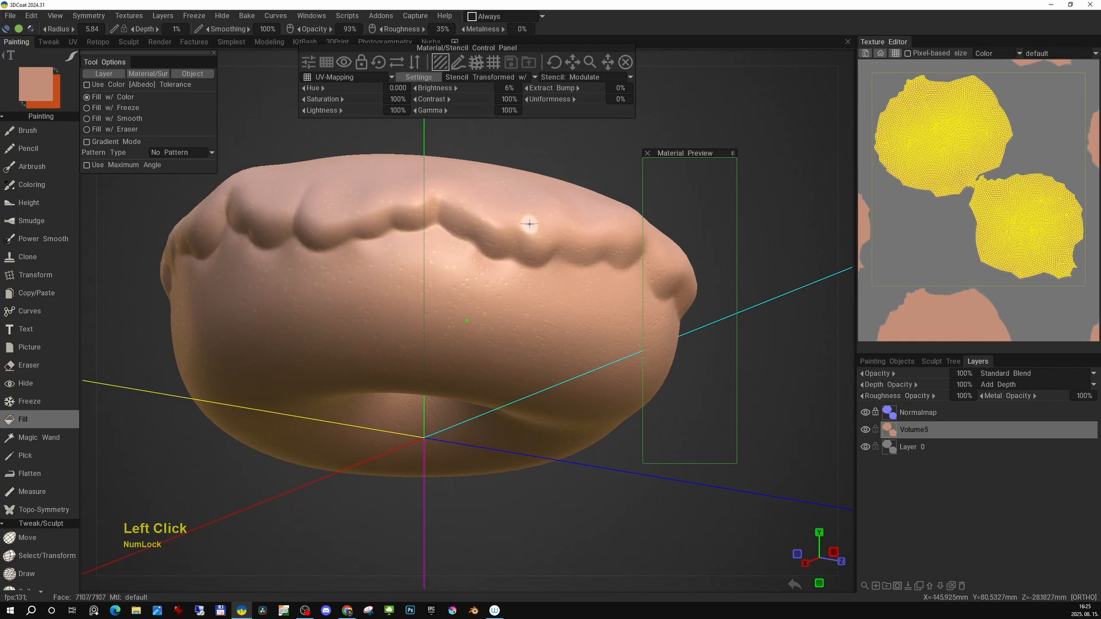
click(420, 227)
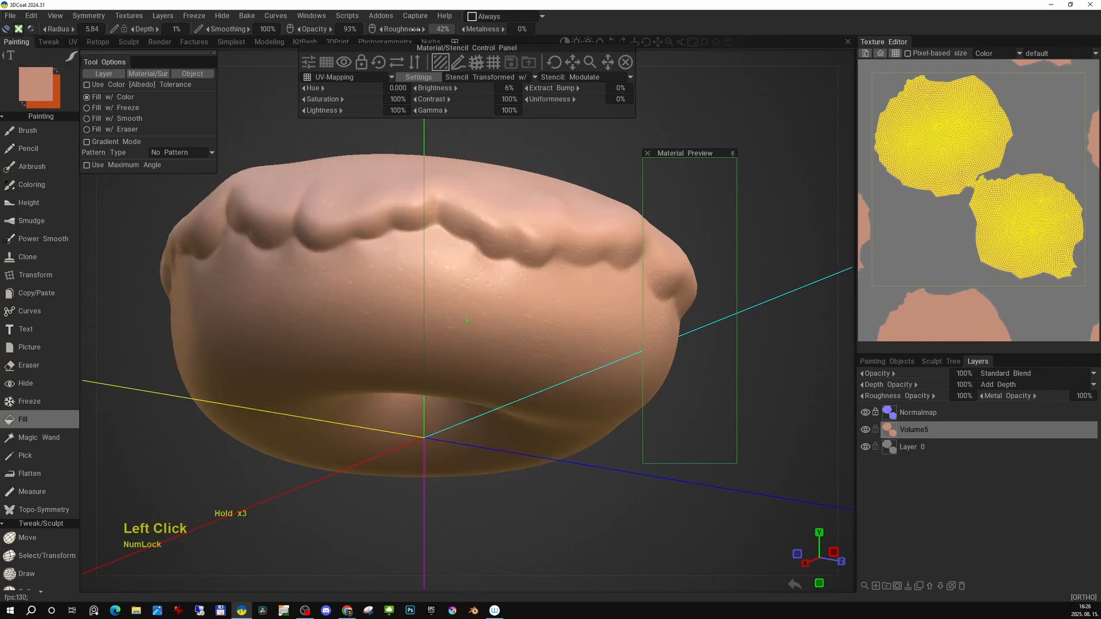
Apply another fill to the donut's lower body.
ctrl+click(500, 306)
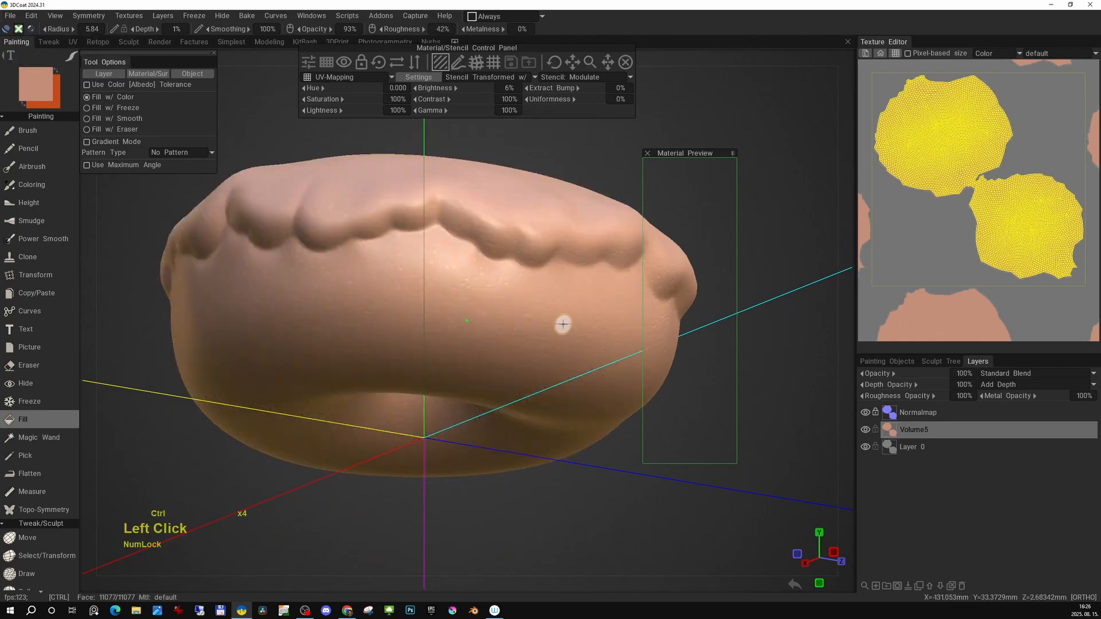
alt+drag(563, 322, 546, 290)
drag(589, 62, 577, 41)
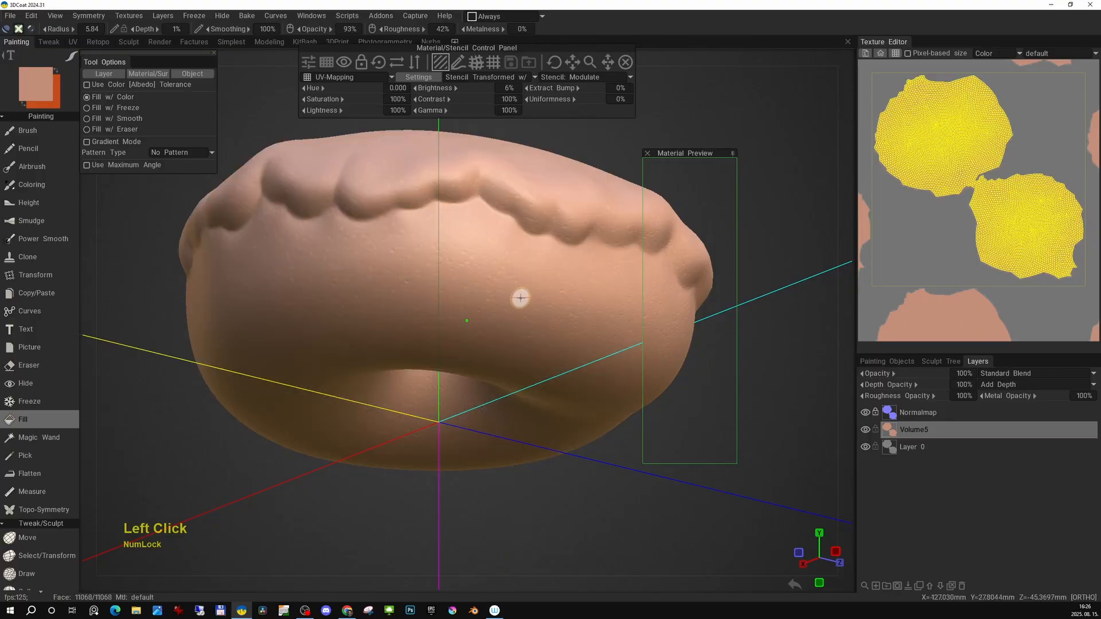
Add a new paint layer above the bread layer for the icing.
alt+drag(538, 281, 493, 321)
alt+middle_drag(493, 321, 453, 339)
alt+drag(453, 338, 475, 285)
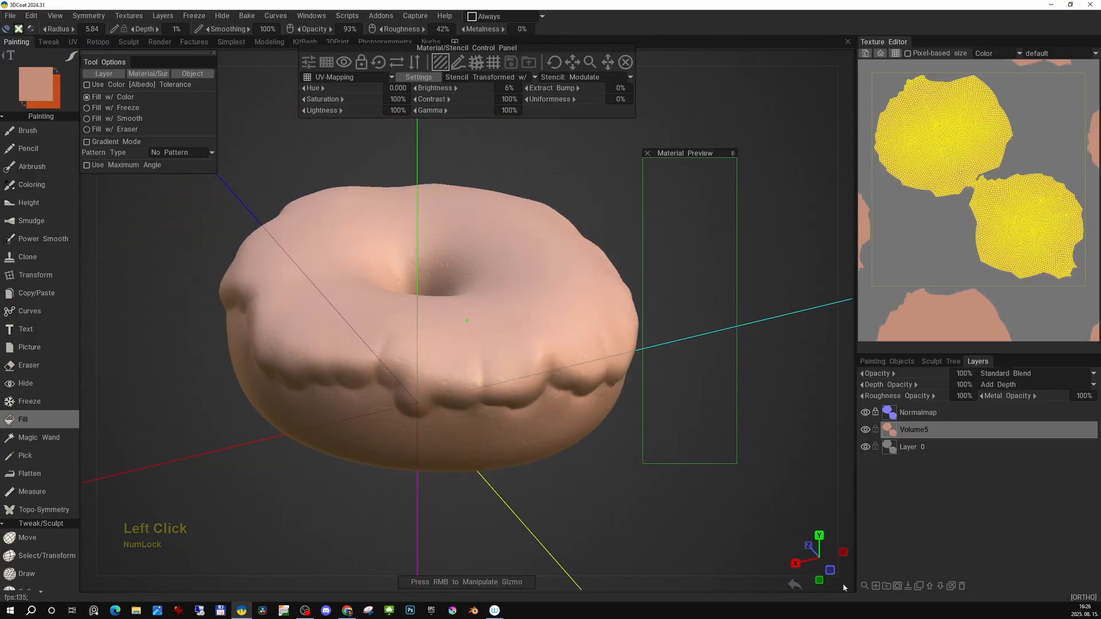
scroll(445, 324, up, 1)
click(625, 62)
alt+drag(481, 366, 483, 312)
alt+middle_drag(483, 312, 497, 335)
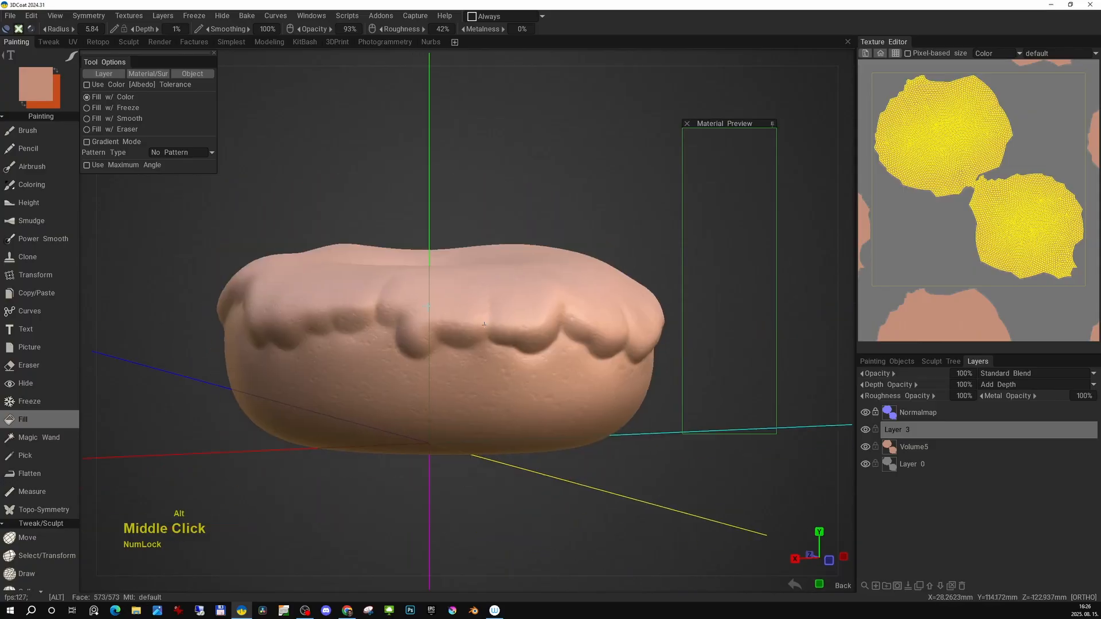
Switch to the Brush tool using the freehand stroke mode.
alt+right_drag(498, 335, 501, 355)
key(w)
key(w)
alt+drag(501, 342, 485, 317)
alt+right_drag(485, 317, 491, 344)
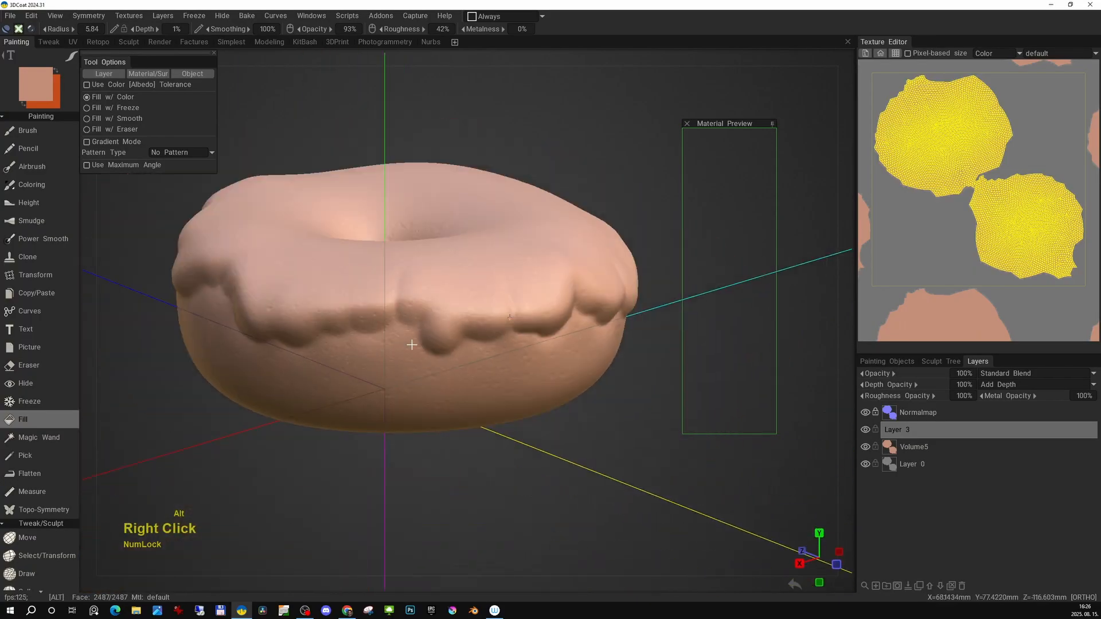
mouse_move(491, 344)
middle_down()
mouse_move(492, 297)
mouse_move(523, 295)
middle_up()
click(27, 131)
key(space)
key(e)
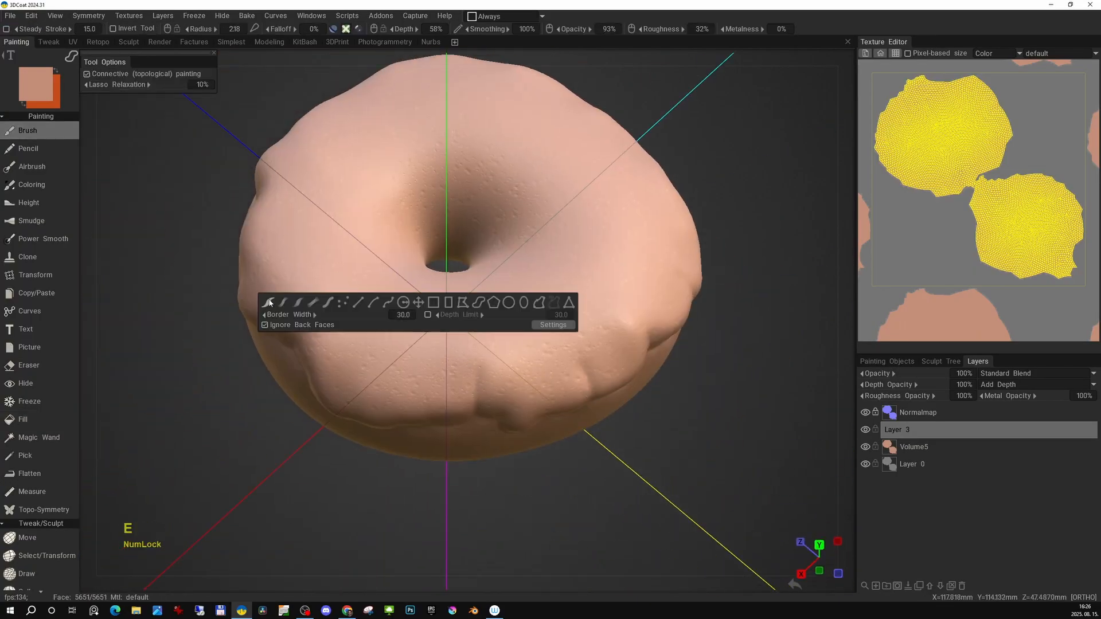
click(267, 302)
right_drag(548, 291, 570, 274)
key(space)
click(566, 297)
click(345, 30)
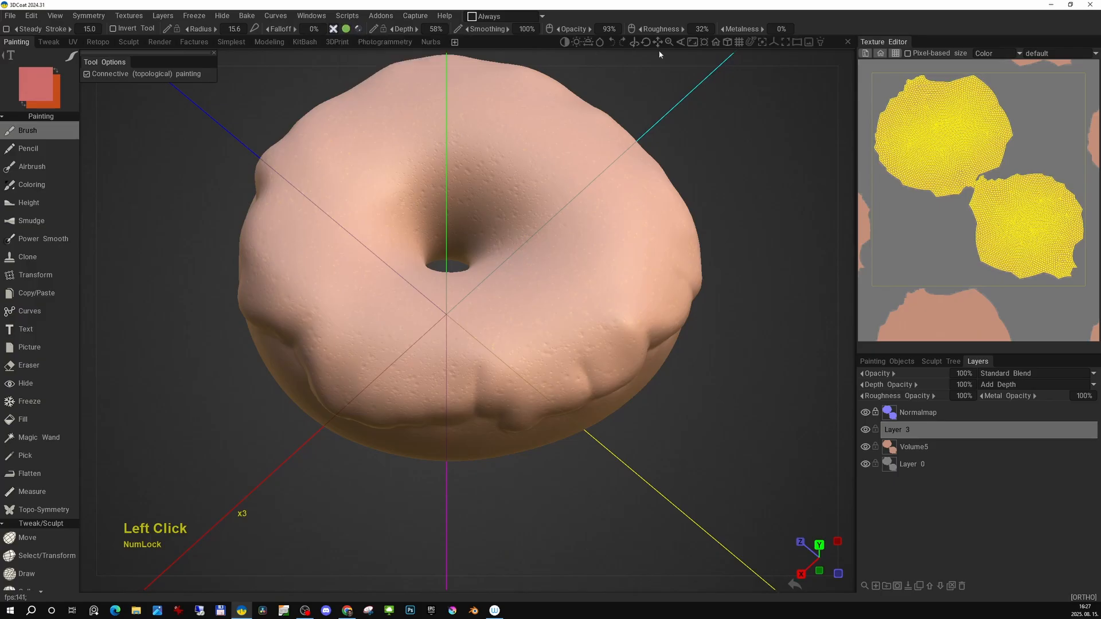
Paint pink icing strokes across the left side of the donut's top.
drag(546, 206, 550, 284)
alt+drag(551, 284, 661, 248)
alt+middle_drag(661, 248, 680, 166)
alt+middle_drag(424, 321, 499, 244)
mouse_move(488, 247)
mouse_down()
mouse_move(423, 325)
mouse_move(439, 284)
mouse_up()
mouse_move(439, 283)
alt+mouse_down()
mouse_move(450, 328)
mouse_move(662, 28)
alt+mouse_up()
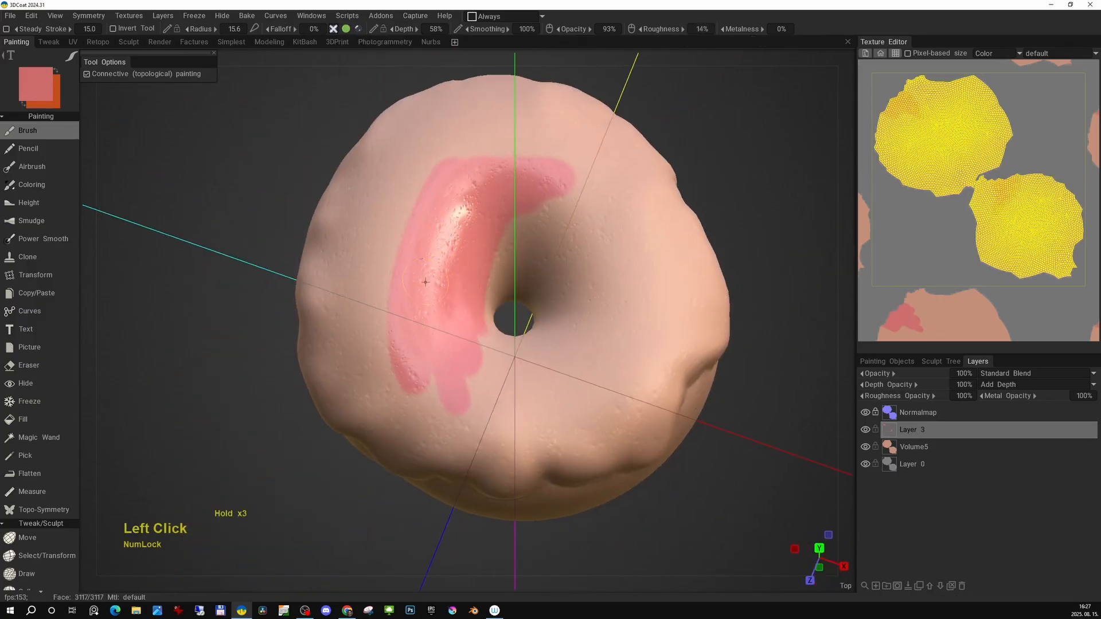
mouse_move(425, 281)
alt+mouse_down()
mouse_move(491, 344)
mouse_move(524, 338)
alt+mouse_up()
mouse_move(321, 327)
mouse_down()
mouse_move(373, 361)
mouse_move(511, 309)
mouse_up()
drag(487, 349, 418, 373)
alt+drag(418, 372, 551, 344)
alt+middle_drag(550, 344, 497, 340)
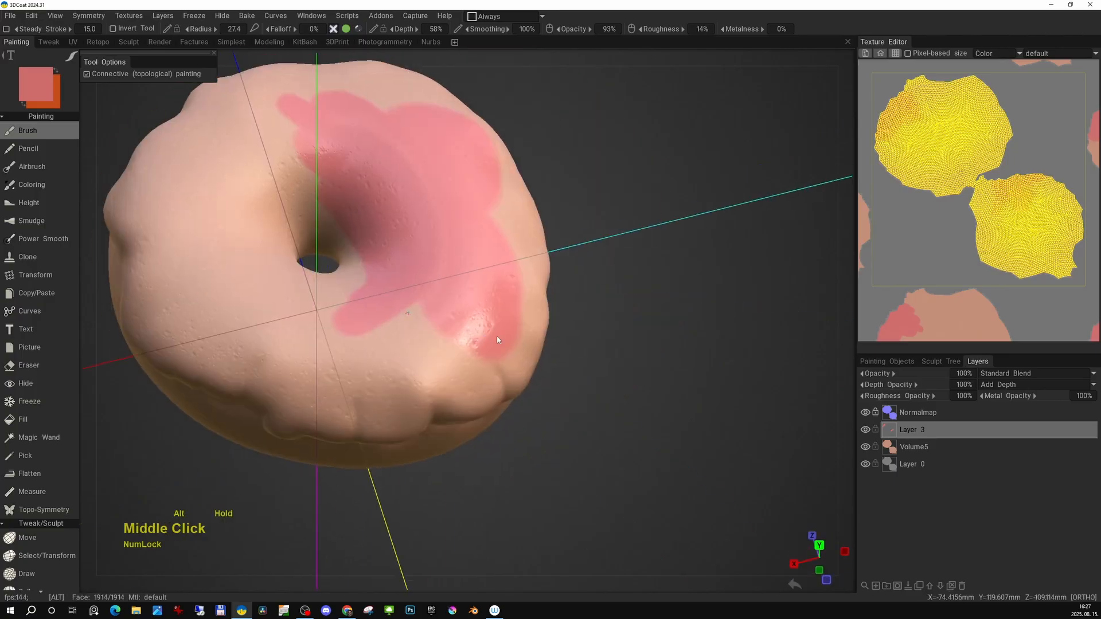
Continue painting pink until the donut's whole top and drip edges are covered.
alt+drag(497, 340, 591, 357)
alt+middle_drag(590, 356, 639, 379)
mouse_move(487, 364)
mouse_down()
mouse_move(330, 327)
mouse_move(370, 330)
mouse_up()
mouse_move(285, 263)
mouse_down()
mouse_move(281, 339)
mouse_move(459, 387)
mouse_move(321, 303)
mouse_up()
key(f)
alt+middle_drag(321, 303, 415, 339)
alt+drag(416, 339, 462, 321)
mouse_move(462, 347)
mouse_down()
mouse_move(590, 270)
mouse_move(481, 258)
mouse_up()
drag(482, 258, 580, 225)
alt+middle_drag(580, 225, 555, 273)
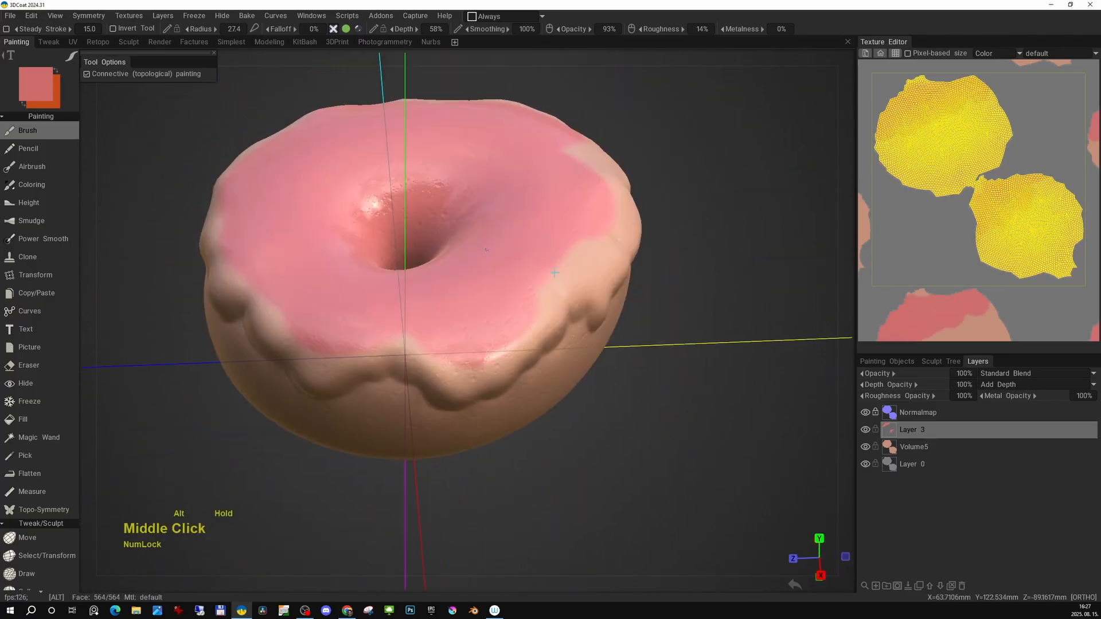
alt+drag(555, 273, 461, 258)
mouse_move(462, 258)
alt+middle_down()
mouse_move(503, 285)
mouse_move(458, 242)
alt+middle_up()
mouse_move(481, 298)
mouse_down()
mouse_move(560, 257)
mouse_move(567, 266)
mouse_up()
alt+drag(567, 266, 600, 286)
alt+middle_drag(573, 252, 571, 298)
alt+right_drag(570, 298, 504, 293)
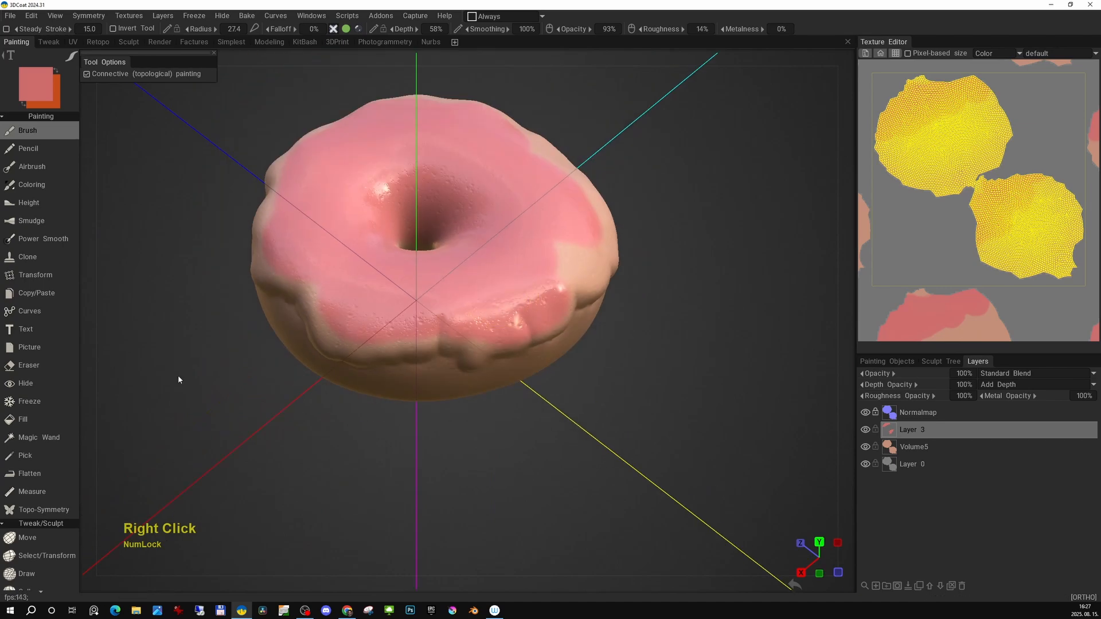
Switch to the Fill tool, pick a red colour and fill the icing layer.
click(26, 419)
click(499, 277)
mouse_move(499, 278)
alt+mouse_down()
mouse_move(479, 386)
mouse_move(468, 282)
mouse_move(480, 378)
alt+mouse_up()
alt+right_drag(480, 378, 494, 432)
alt+drag(494, 432, 501, 407)
key(space)
click(518, 437)
mouse_move(725, 80)
mouse_down()
mouse_move(663, 124)
mouse_move(651, 114)
mouse_up()
click(31, 16)
click(61, 99)
click(397, 354)
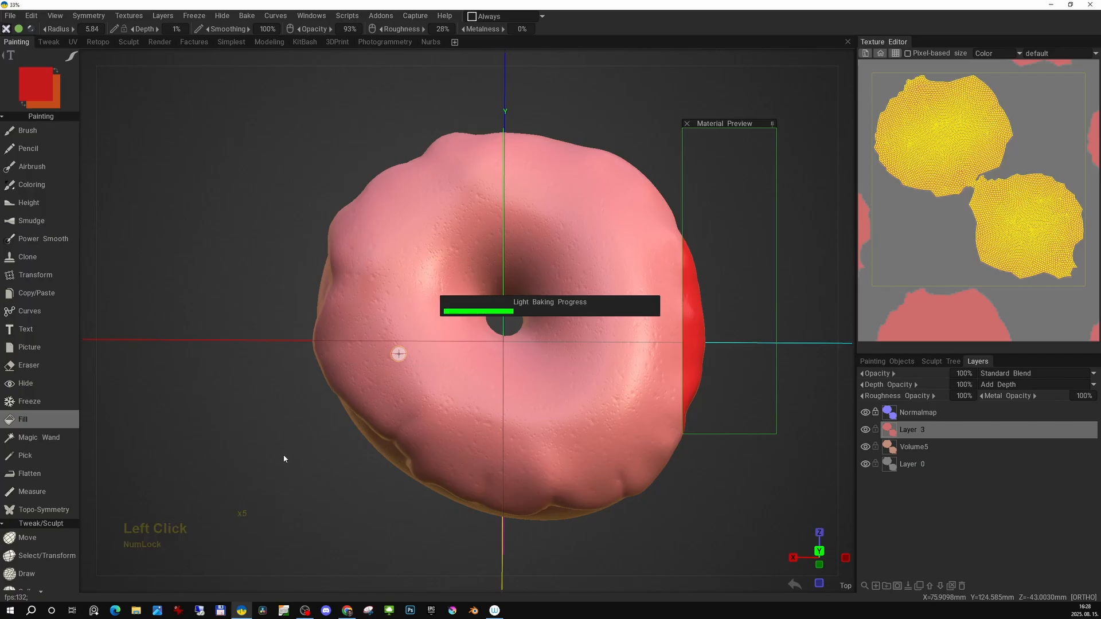
Limit painting to concave areas with a 46% cavity width and fill red into the icing's crevices.
click(508, 17)
click(505, 81)
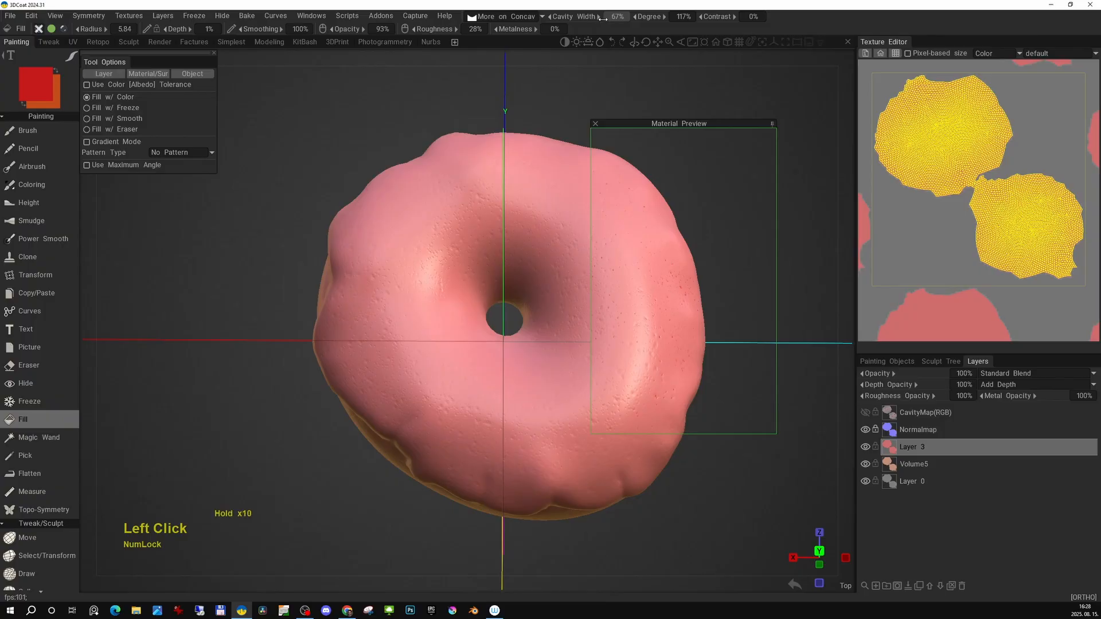
drag(602, 18, 440, 244)
alt+middle_drag(440, 219, 419, 194)
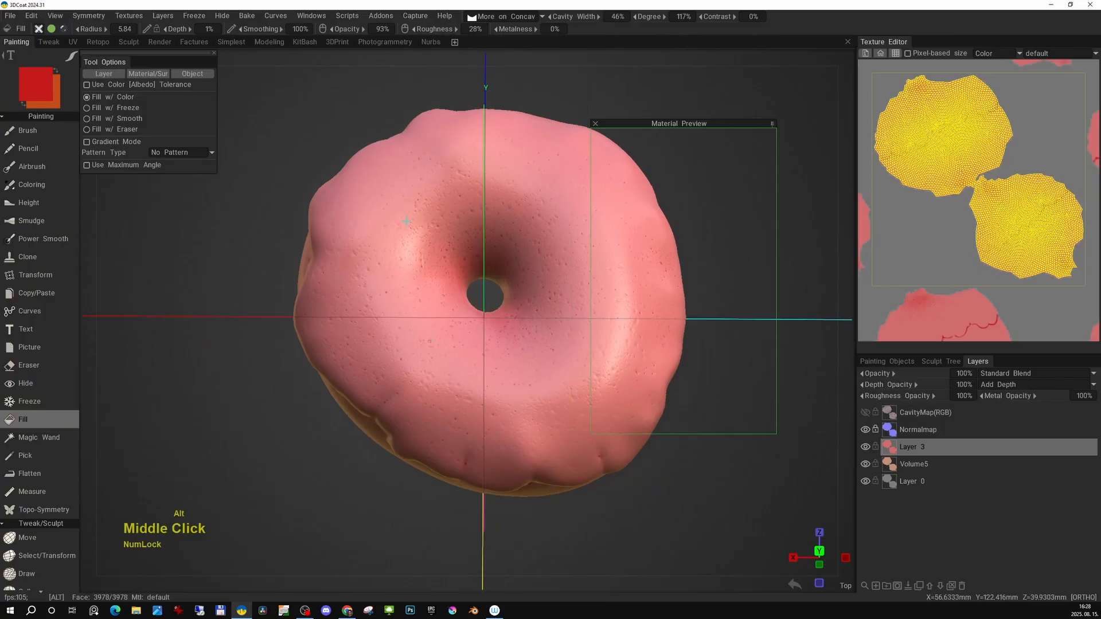
alt+drag(414, 318, 396, 359)
alt+right_drag(397, 359, 439, 275)
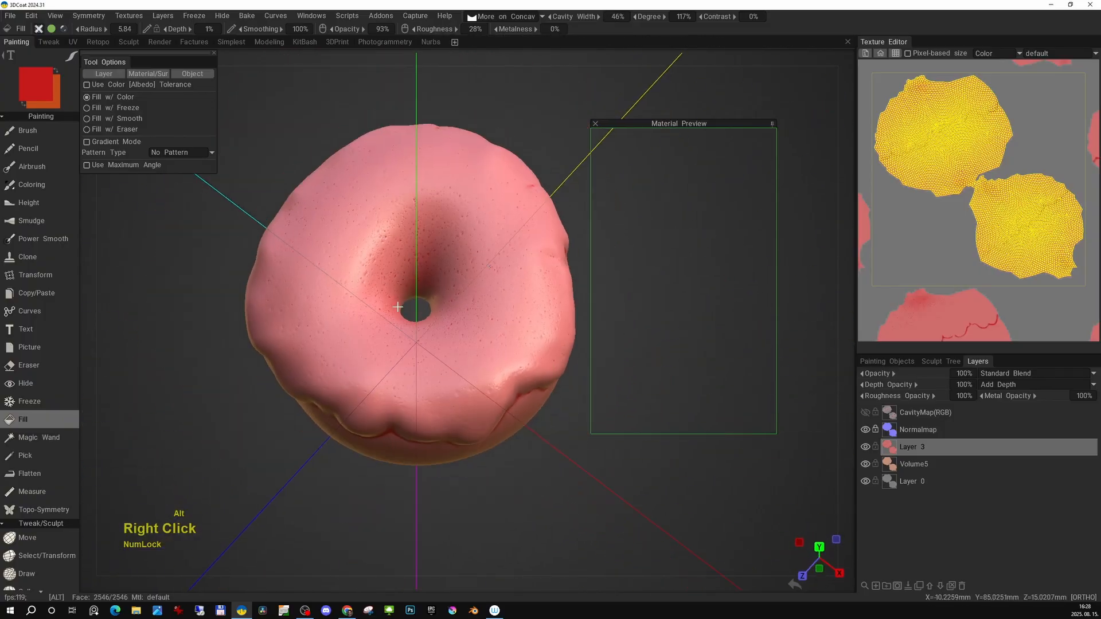
alt+drag(439, 275, 444, 230)
alt+right_drag(445, 231, 484, 258)
alt+drag(484, 258, 443, 243)
alt+right_drag(444, 243, 452, 247)
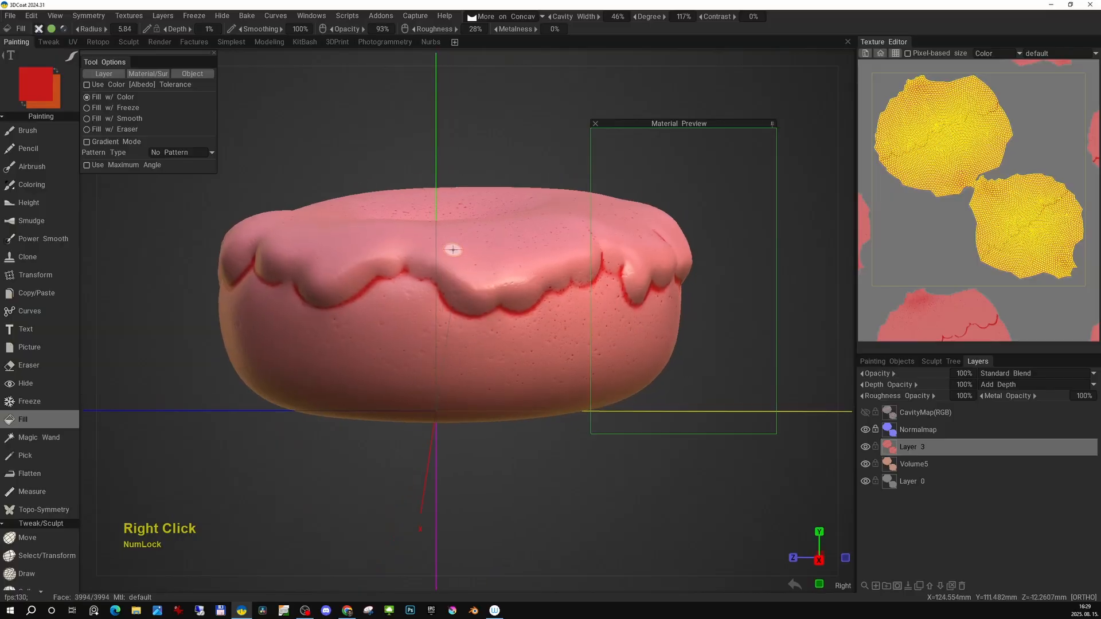
Undo the last red fill.
key(1)
key(2)
mouse_move(406, 327)
alt+mouse_down()
mouse_move(458, 263)
mouse_move(470, 270)
alt+mouse_up()
key(1)
key(ctrl+z)
Brush red into the concave spots around the icing's top and front drips.
click(35, 131)
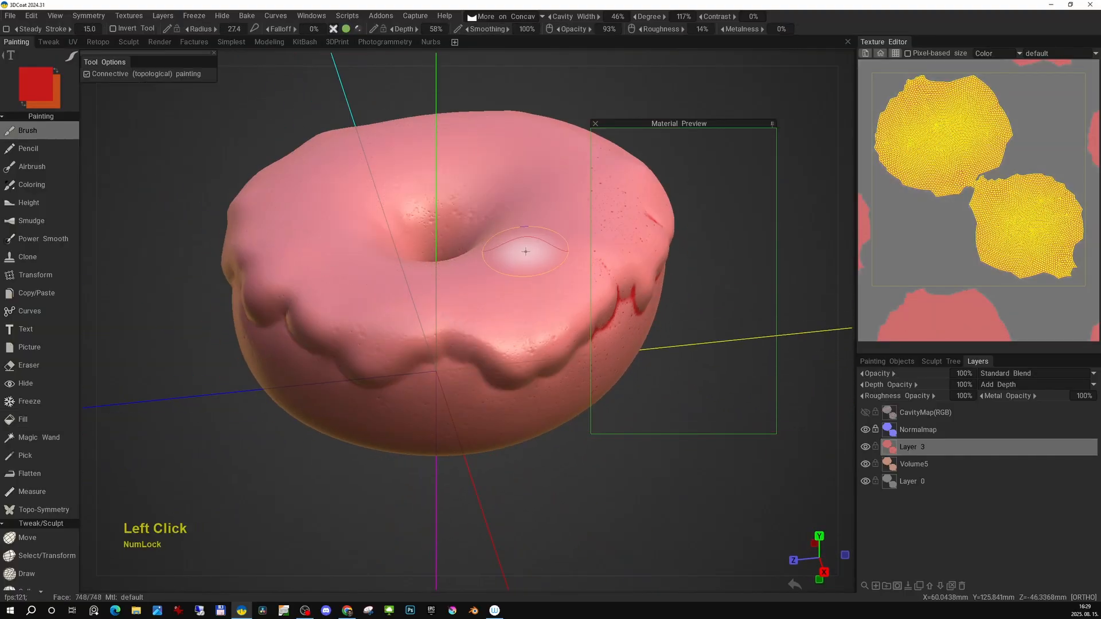
key(e)
click(405, 232)
mouse_move(405, 236)
alt+mouse_down()
mouse_move(424, 253)
mouse_move(455, 227)
mouse_move(412, 294)
alt+mouse_up()
alt+drag(304, 278, 336, 290)
right_drag(336, 290, 332, 310)
mouse_move(332, 309)
alt+mouse_down()
mouse_move(361, 284)
mouse_move(448, 307)
alt+mouse_up()
alt+middle_drag(448, 307, 455, 289)
mouse_move(384, 324)
alt+mouse_down()
mouse_move(393, 265)
mouse_move(355, 258)
alt+mouse_up()
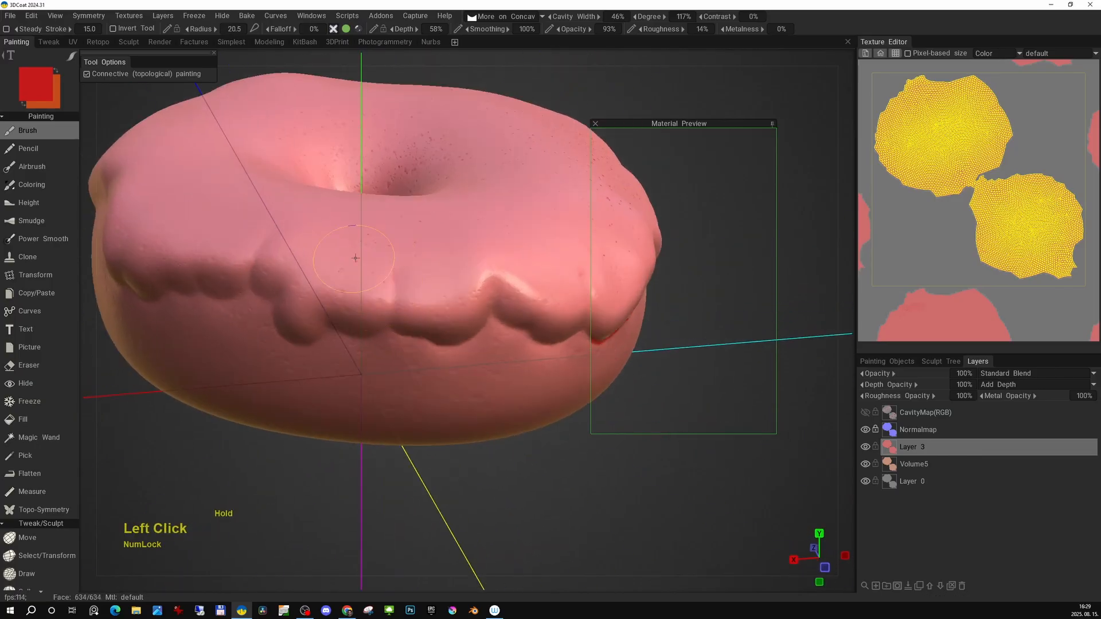
alt+drag(319, 219, 401, 367)
alt+drag(356, 241, 376, 223)
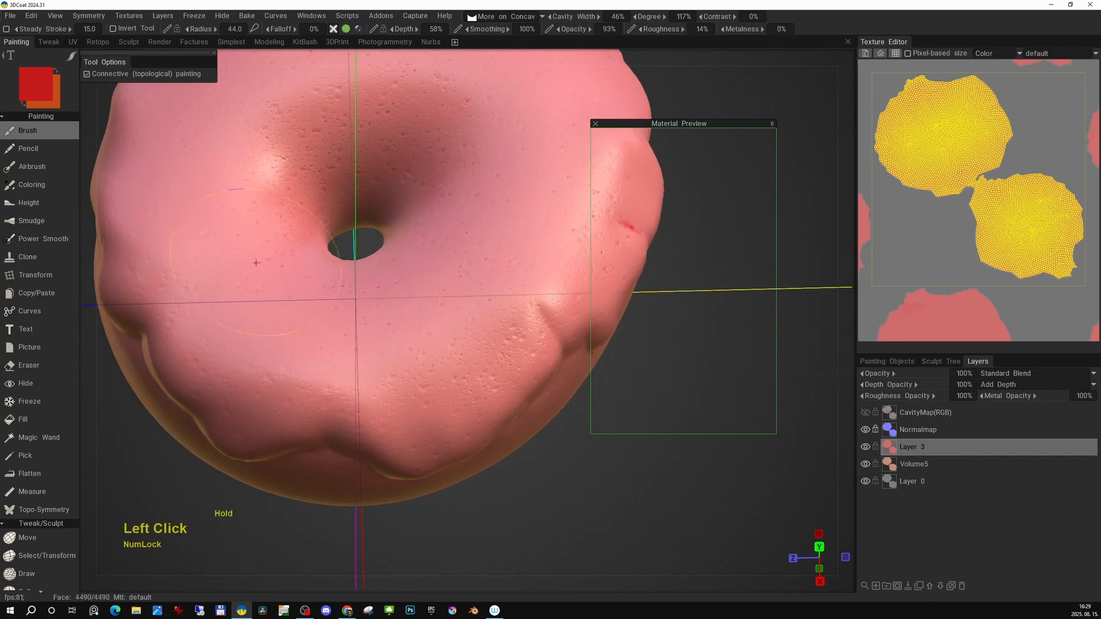
mouse_move(264, 214)
alt+middle_down()
mouse_move(322, 349)
mouse_move(335, 251)
alt+middle_up()
alt+right_drag(335, 251, 338, 258)
alt+drag(338, 258, 410, 229)
alt+middle_drag(410, 298, 438, 253)
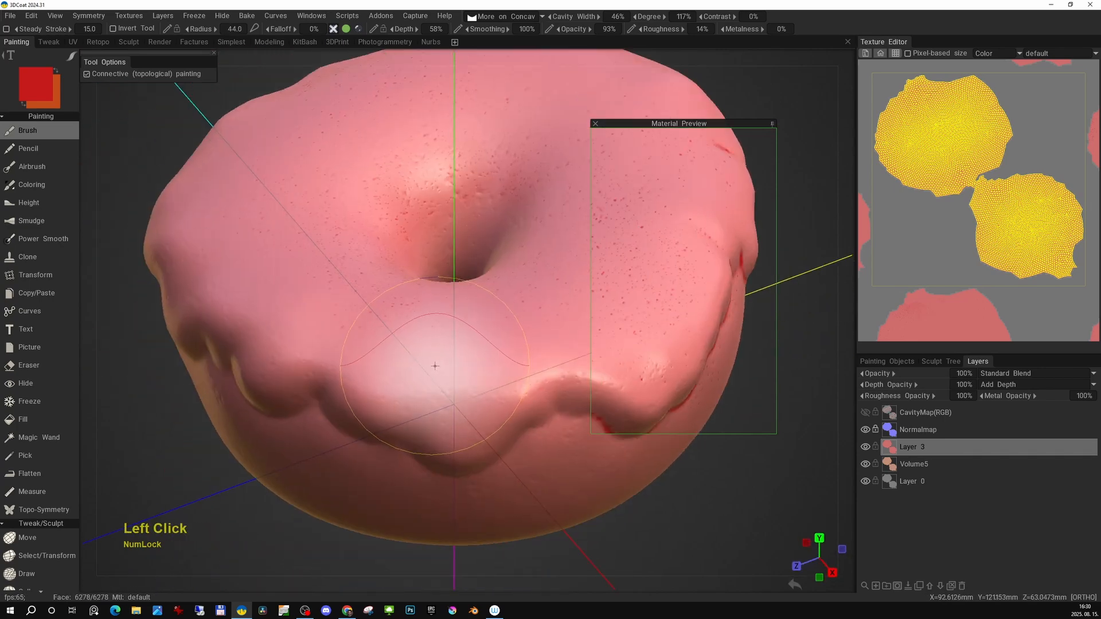
Brush red into the hollows around the donut's hole and upper icing.
alt+drag(312, 297, 376, 307)
alt+right_drag(375, 307, 377, 328)
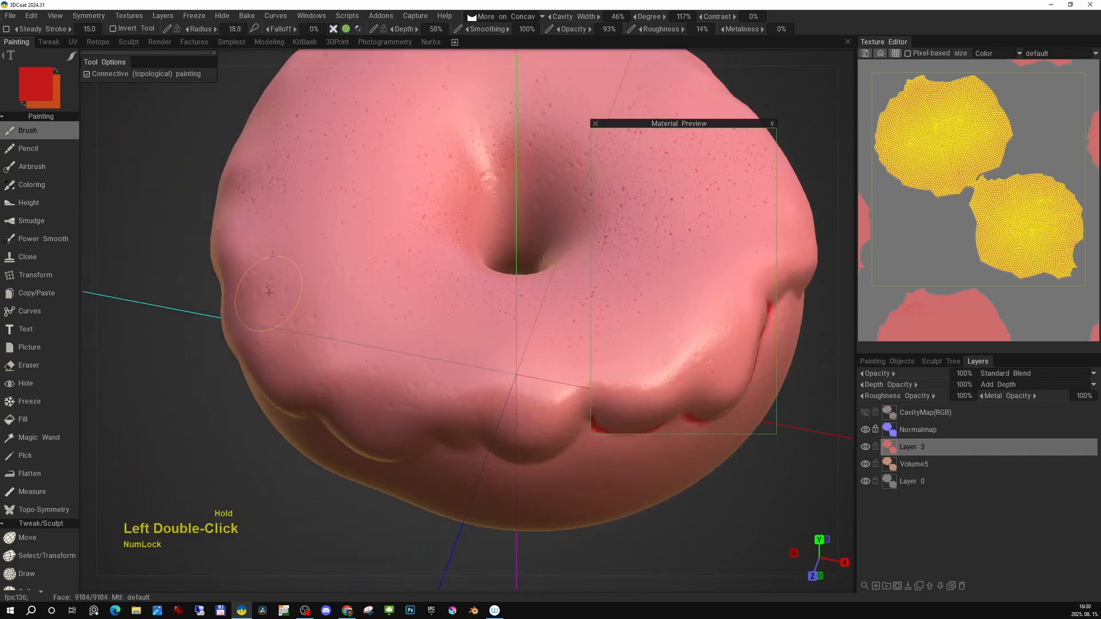
alt+drag(369, 367, 436, 367)
alt+right_drag(436, 367, 430, 327)
mouse_move(401, 229)
alt+mouse_down()
mouse_move(370, 259)
mouse_move(395, 310)
alt+mouse_up()
drag(367, 332, 395, 328)
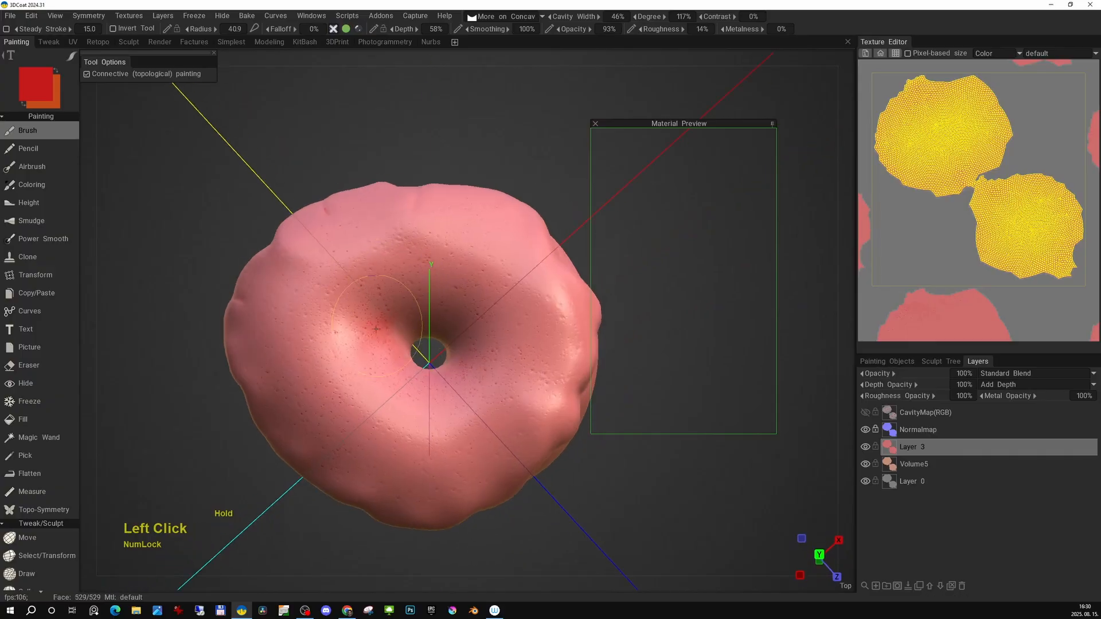
alt+drag(389, 385, 387, 338)
alt+right_drag(396, 315, 412, 338)
alt+drag(412, 338, 381, 339)
drag(373, 286, 373, 229)
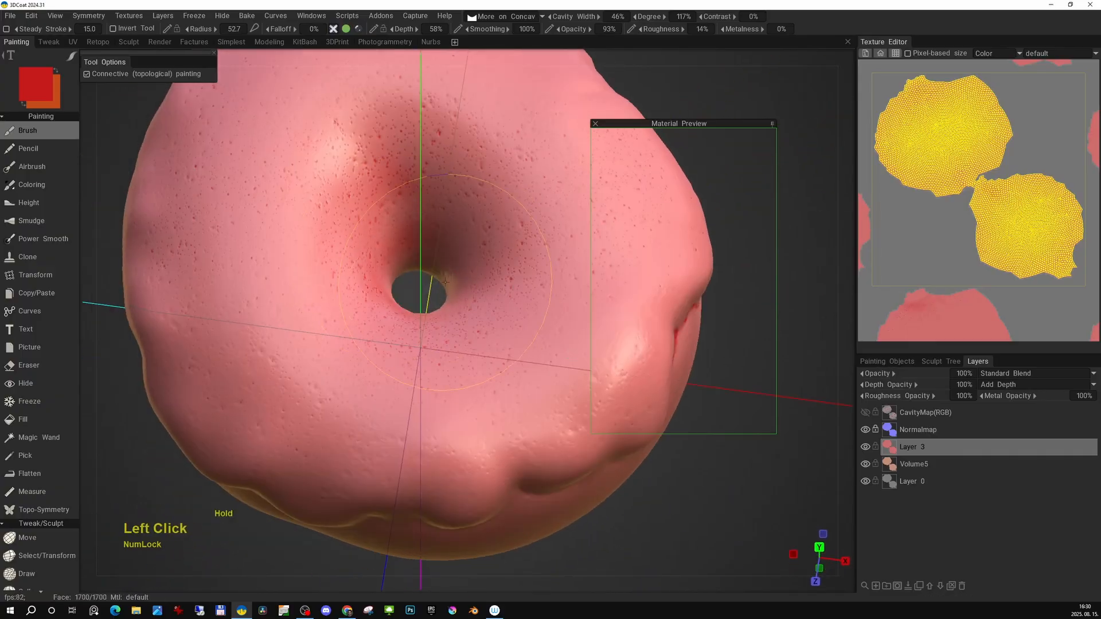
alt+middle_drag(373, 212, 361, 278)
drag(344, 252, 349, 198)
alt+right_drag(349, 198, 358, 157)
alt+middle_drag(476, 229, 356, 215)
mouse_move(436, 207)
alt+mouse_down()
mouse_move(395, 244)
mouse_move(411, 238)
alt+mouse_up()
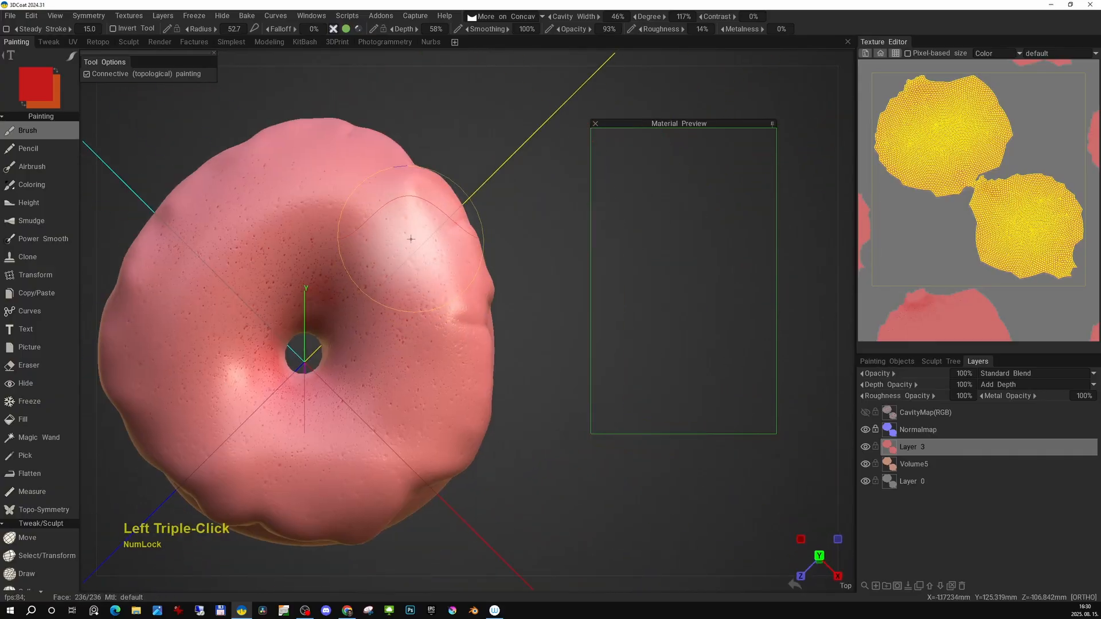
Brush red along the recesses under the icing drips on the donut's side.
mouse_move(476, 424)
alt+mouse_down()
mouse_move(386, 367)
mouse_move(298, 378)
mouse_move(465, 281)
alt+mouse_up()
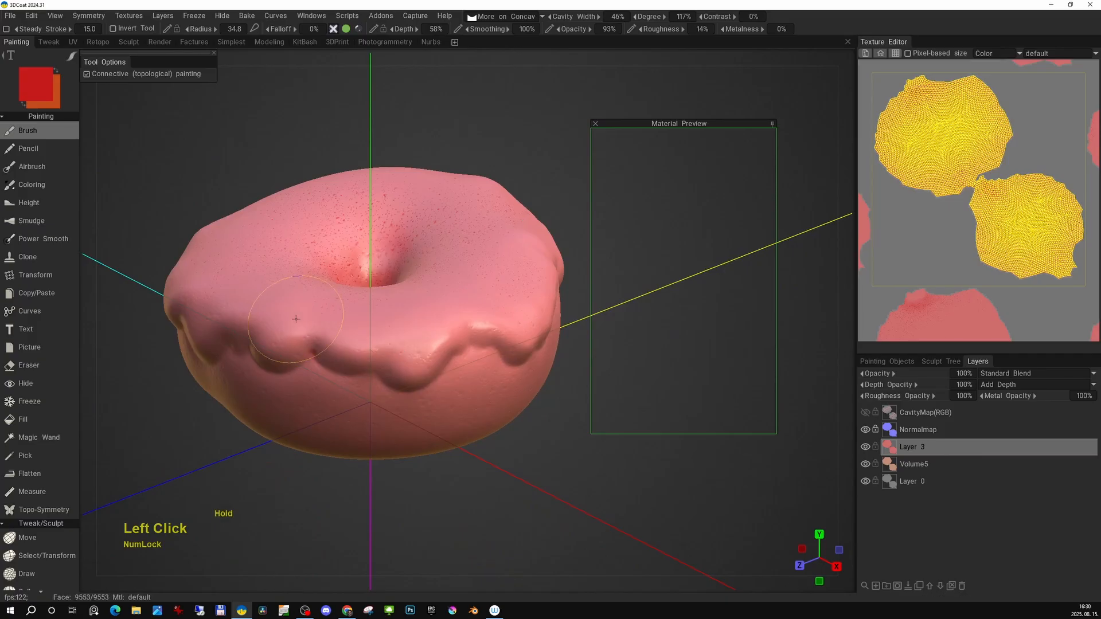
drag(296, 318, 287, 323)
alt+drag(287, 322, 372, 347)
alt+middle_drag(381, 329, 321, 319)
drag(322, 319, 304, 335)
mouse_move(303, 335)
alt+mouse_down()
mouse_move(367, 304)
mouse_move(378, 270)
alt+mouse_up()
mouse_move(252, 322)
mouse_down()
mouse_move(229, 339)
mouse_move(396, 373)
mouse_move(412, 298)
mouse_up()
alt+middle_drag(413, 299, 388, 290)
alt+right_drag(388, 291, 424, 327)
mouse_move(396, 321)
mouse_down()
mouse_move(374, 334)
mouse_move(195, 323)
mouse_up()
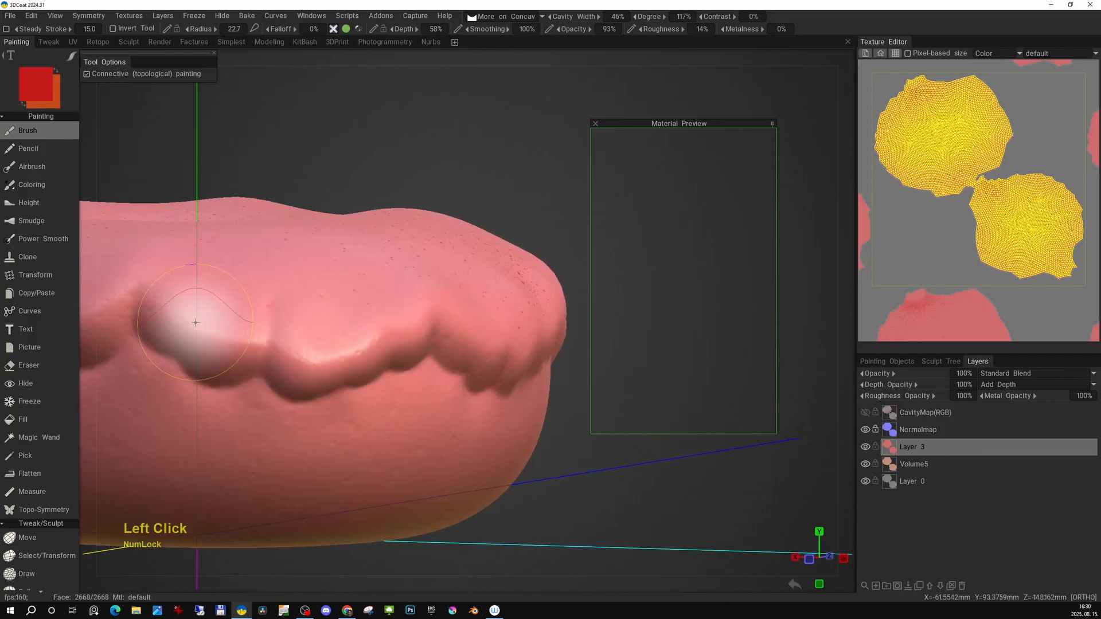
alt+drag(217, 282, 344, 299)
alt+middle_drag(344, 299, 516, 333)
drag(599, 380, 751, 372)
mouse_move(371, 278)
mouse_down()
mouse_move(396, 304)
mouse_move(493, 298)
mouse_up()
alt+middle_drag(493, 298, 402, 270)
alt+drag(275, 299, 344, 344)
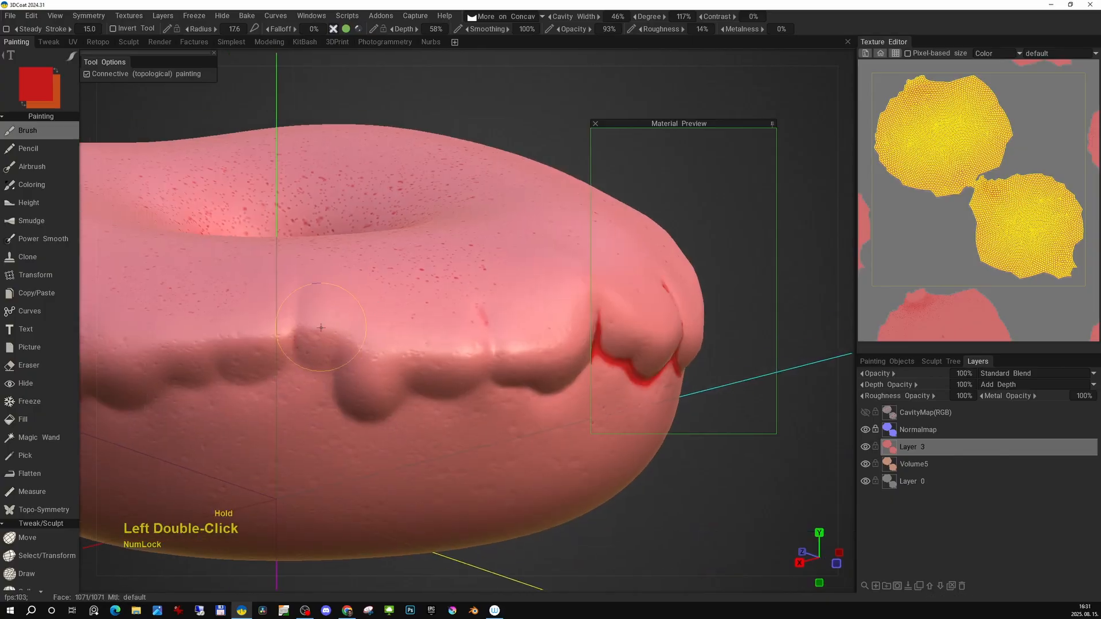
Continue brushing red into the remaining drip recesses around the donut.
alt+middle_drag(321, 327, 461, 278)
drag(628, 290, 728, 344)
key(f)
alt+drag(241, 282, 367, 310)
mouse_move(645, 304)
mouse_down()
mouse_move(602, 344)
mouse_move(585, 332)
mouse_up()
alt+drag(367, 258, 448, 347)
alt+right_drag(448, 346, 370, 269)
alt+drag(370, 281, 445, 326)
alt+middle_drag(424, 327, 491, 343)
Add a new layer and pick a darker red colour.
key(space)
click(387, 374)
click(358, 28)
click(504, 16)
click(500, 62)
key(space)
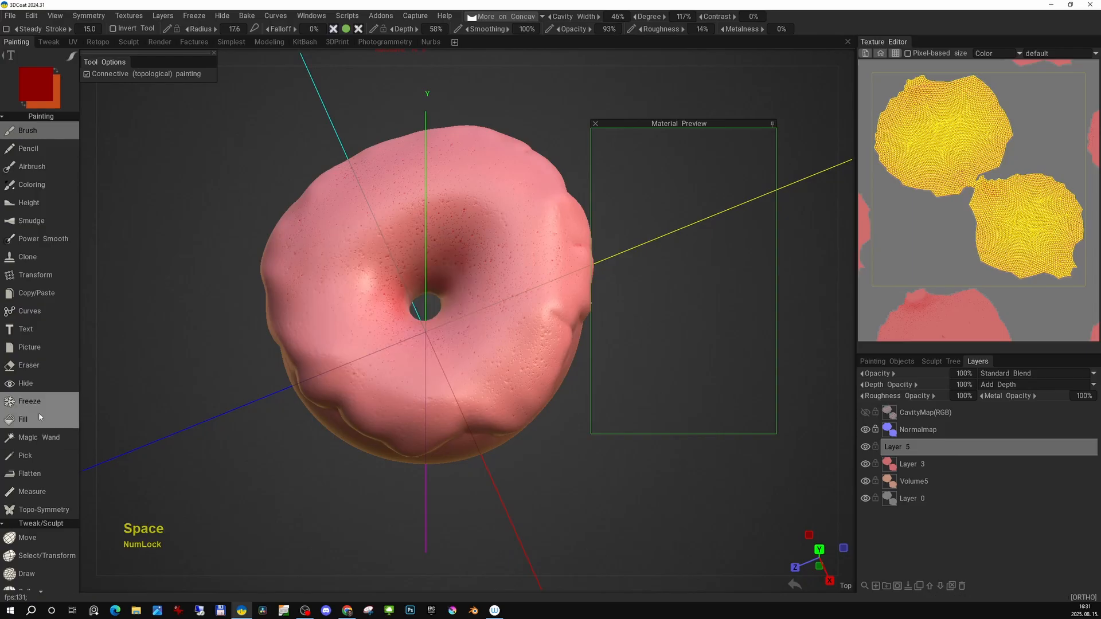
Set the painting condition to Always and fill the new layer with the dark red.
click(39, 418)
click(353, 323)
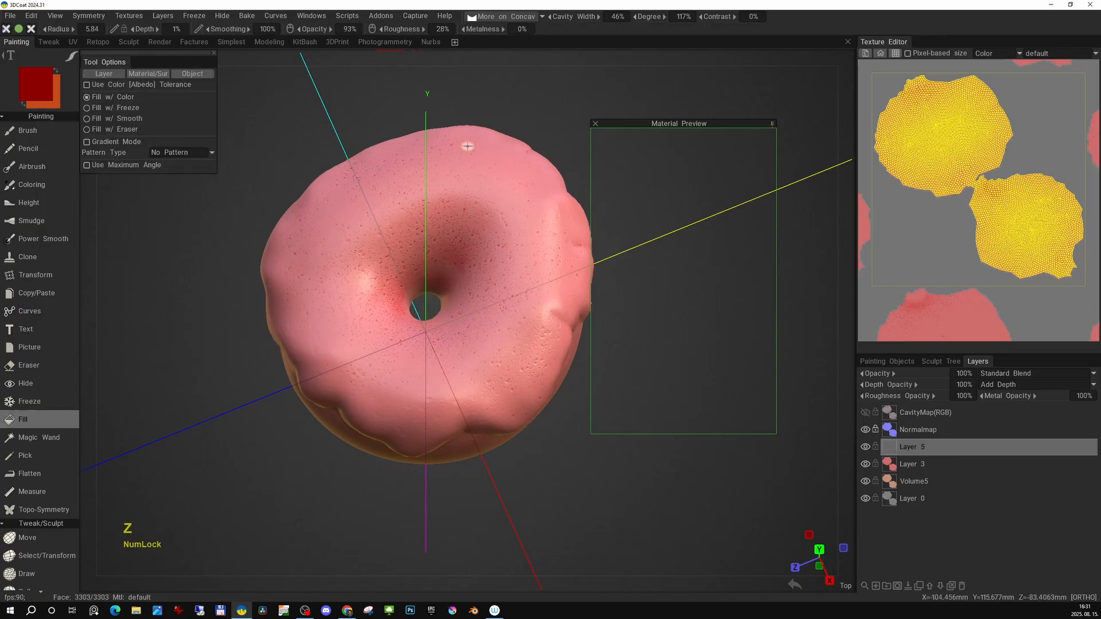
click(505, 17)
click(493, 29)
click(336, 310)
mouse_move(396, 419)
alt+mouse_down()
mouse_move(501, 336)
mouse_move(439, 447)
alt+mouse_up()
alt+middle_drag(439, 447, 469, 455)
alt+drag(470, 454, 471, 473)
Pick an orange colour and brush strokes over the red layer's top surface.
click(27, 131)
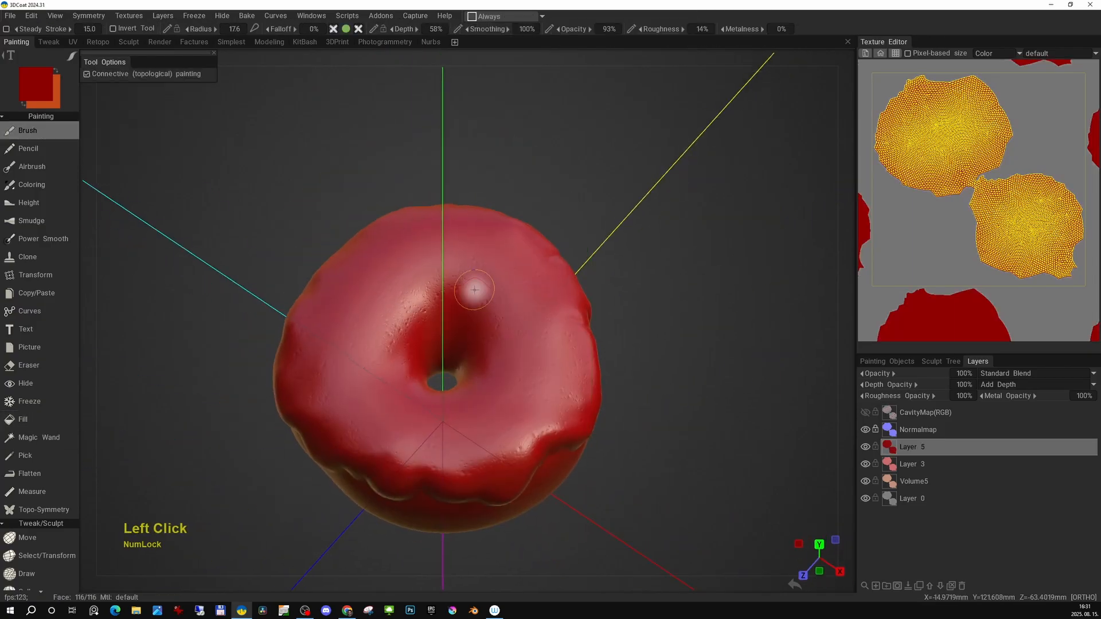
key(space)
click(400, 281)
key(e)
click(383, 272)
drag(387, 279, 459, 253)
alt+drag(476, 241, 565, 309)
alt+middle_drag(564, 309, 587, 244)
alt+right_drag(587, 244, 526, 317)
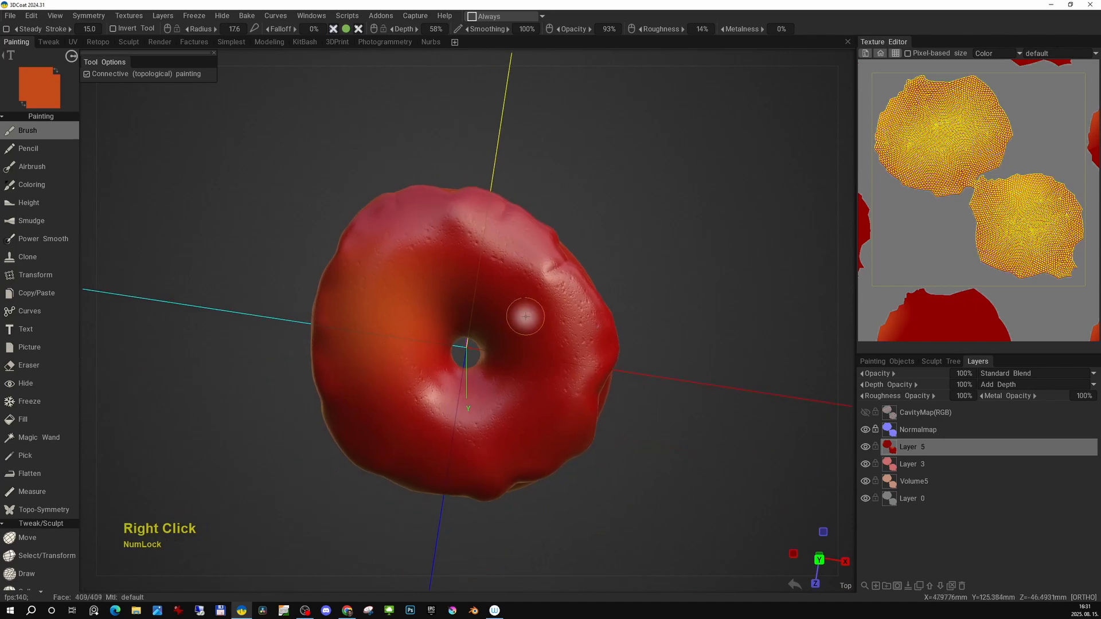
Pick a pink colour and brush it over the donut's upper side.
key(space)
click(544, 318)
drag(533, 275, 579, 226)
alt+drag(539, 356, 568, 325)
alt+middle_drag(569, 326, 563, 275)
alt+drag(636, 390, 634, 346)
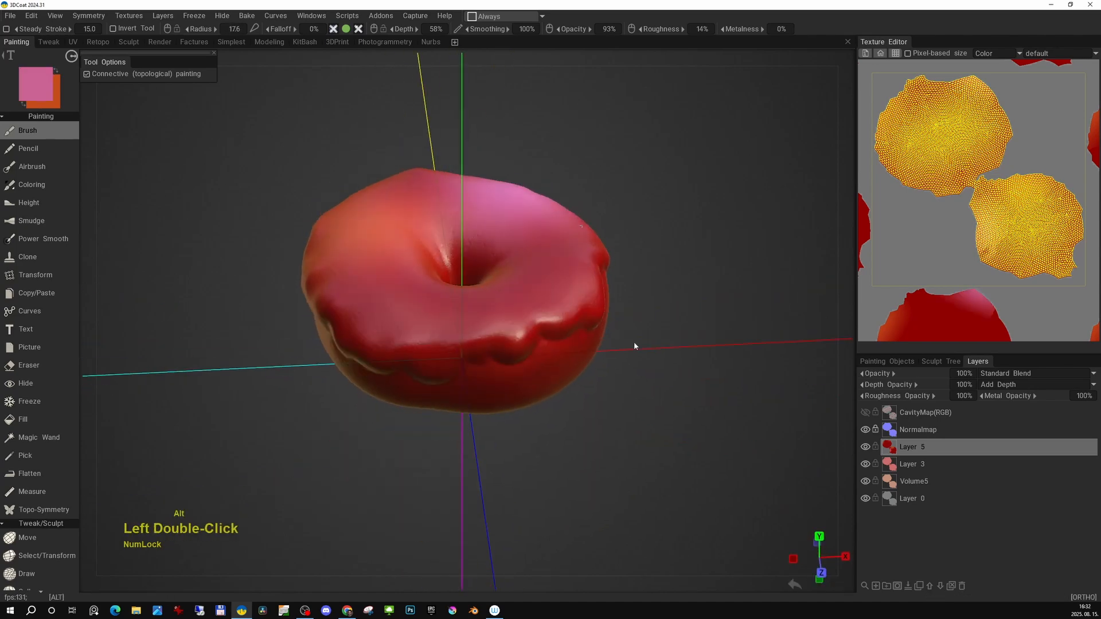
Add a mask to the red layer and lasso-hide a patch of its side with black.
alt+right_drag(634, 347, 624, 398)
alt+middle_drag(625, 398, 579, 413)
alt+drag(579, 413, 654, 413)
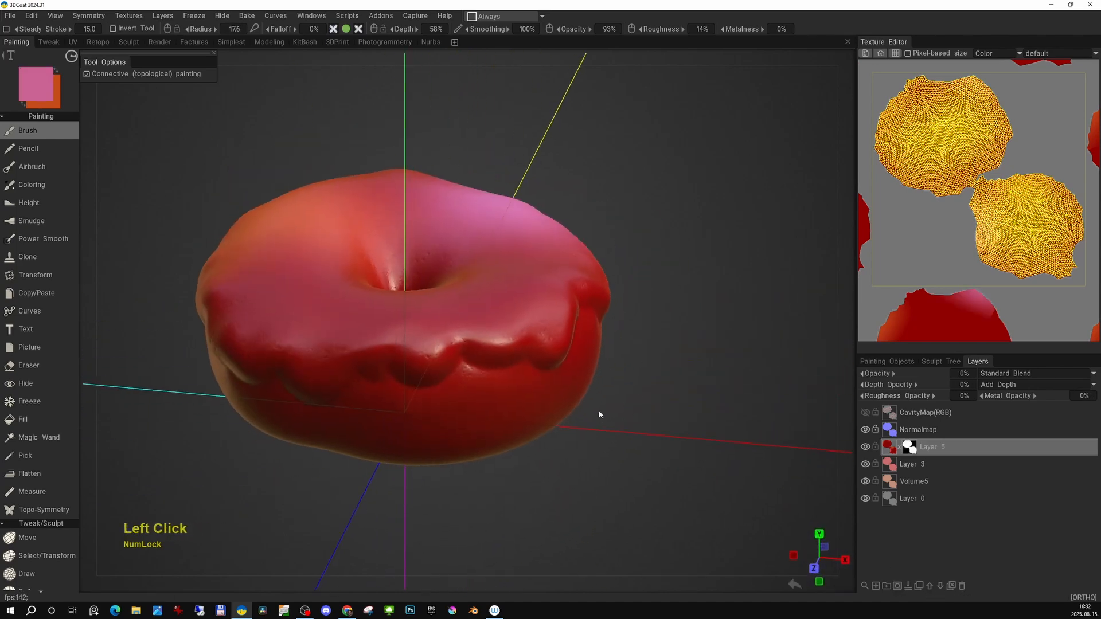
key(space)
click(565, 374)
alt+drag(563, 423, 540, 351)
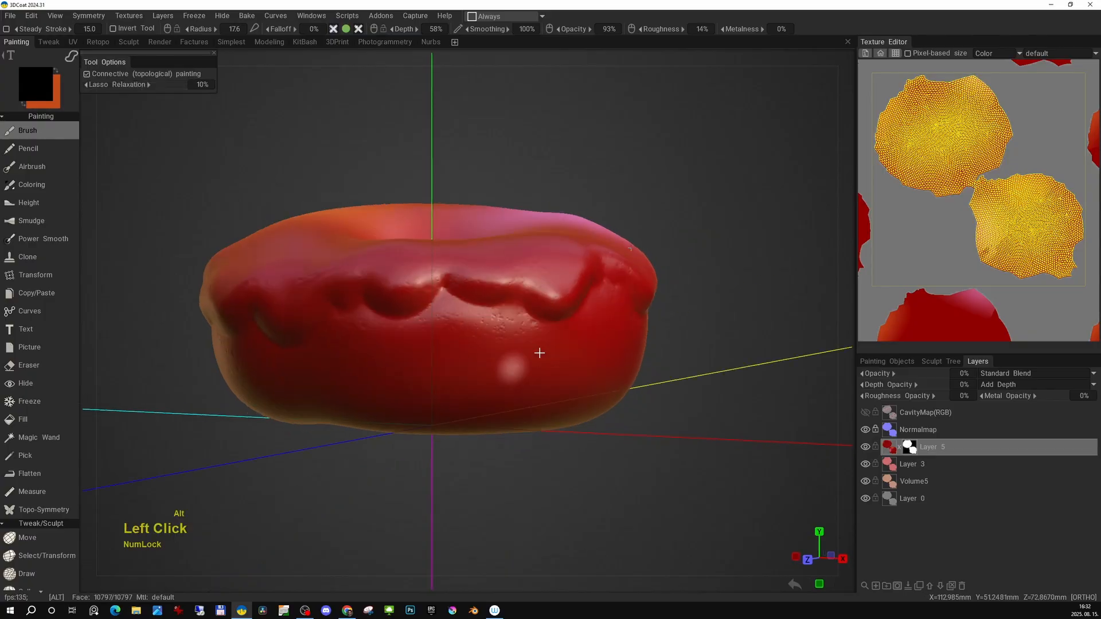
alt+right_drag(541, 351, 439, 309)
drag(506, 338, 438, 444)
mouse_move(474, 435)
alt+middle_down()
mouse_move(545, 430)
mouse_move(581, 402)
alt+middle_up()
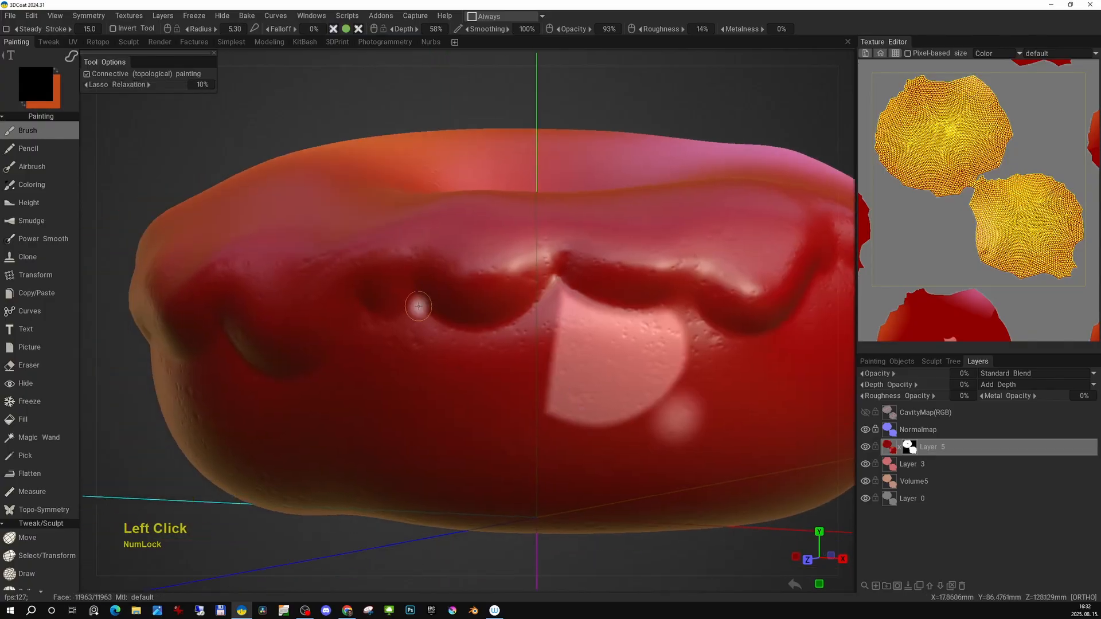
Lasso-mask more of the red layer's side, clear the mask, and hide the red layer.
drag(513, 317, 379, 388)
alt+right_drag(378, 388, 421, 356)
alt+drag(436, 344, 523, 460)
alt+middle_drag(522, 459, 498, 442)
mouse_move(511, 401)
alt+mouse_down()
mouse_move(609, 462)
mouse_move(613, 442)
alt+mouse_up()
alt+right_drag(612, 441, 597, 419)
mouse_move(596, 419)
alt+mouse_down()
mouse_move(596, 273)
mouse_move(599, 356)
mouse_move(711, 453)
alt+mouse_up()
alt+drag(436, 378, 562, 412)
key(e)
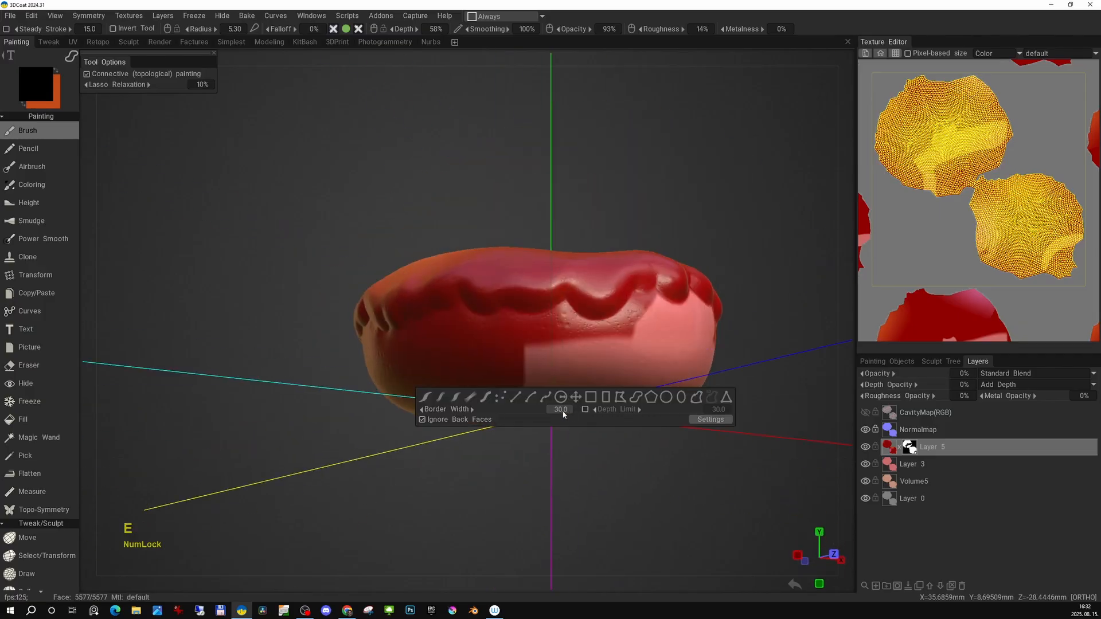
alt+drag(379, 421, 424, 410)
drag(386, 452, 602, 445)
key(Delete)
click(866, 449)
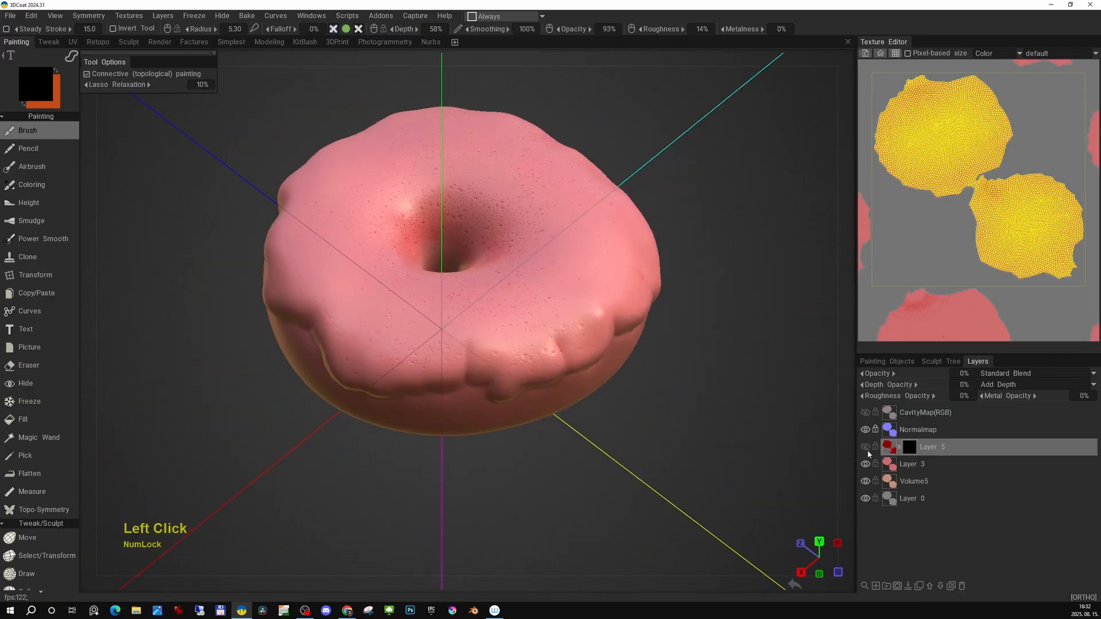
Remove the red layer's mask and clear all of that layer's paint.
right_click(912, 454)
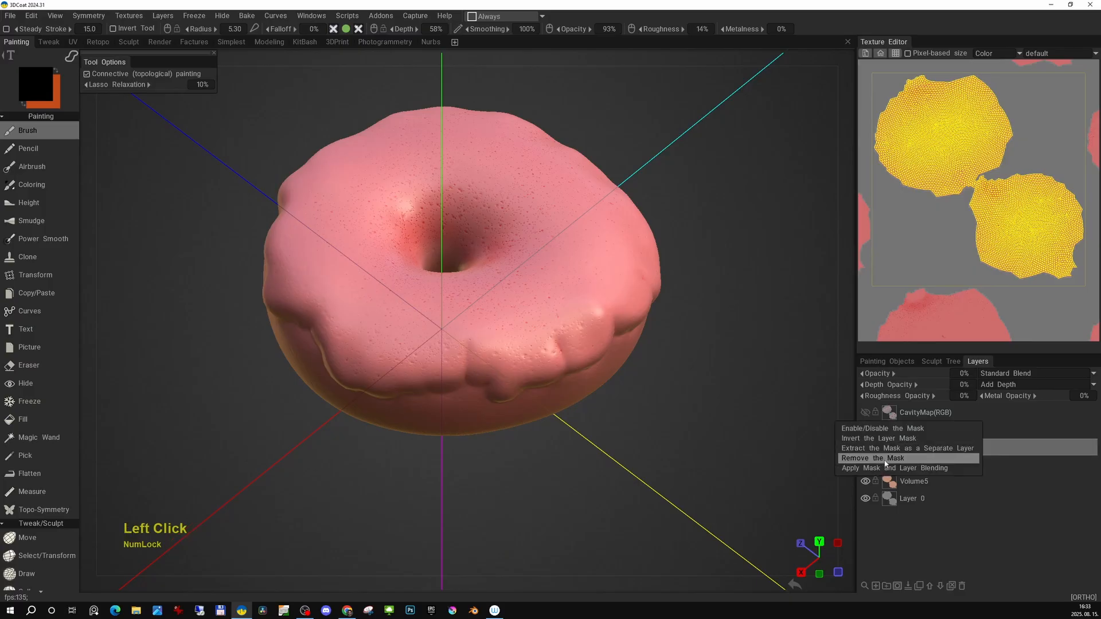
click(884, 460)
click(890, 450)
key(Delete)
Pick a dark magenta colour and brush a few large blotches onto the icing top of the cleared layer.
alt+drag(576, 312, 560, 350)
key(e)
click(576, 295)
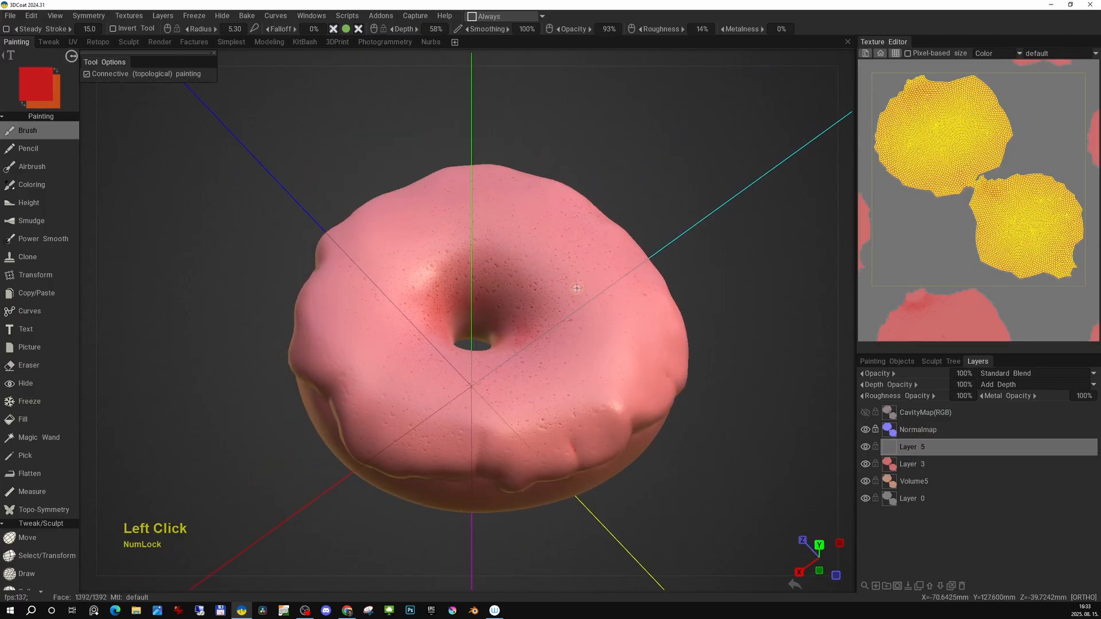
drag(578, 294, 583, 264)
alt+drag(619, 376, 670, 421)
mouse_move(671, 422)
alt+middle_down()
mouse_move(649, 357)
mouse_move(757, 345)
alt+middle_up()
key(space)
click(569, 343)
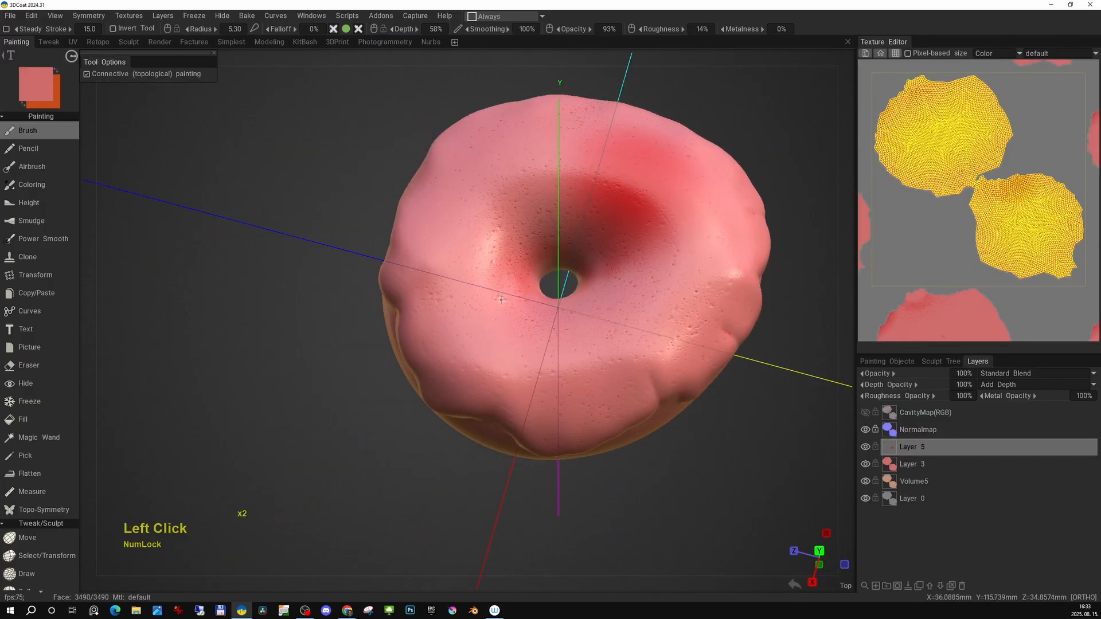
key(space)
click(509, 309)
key(space)
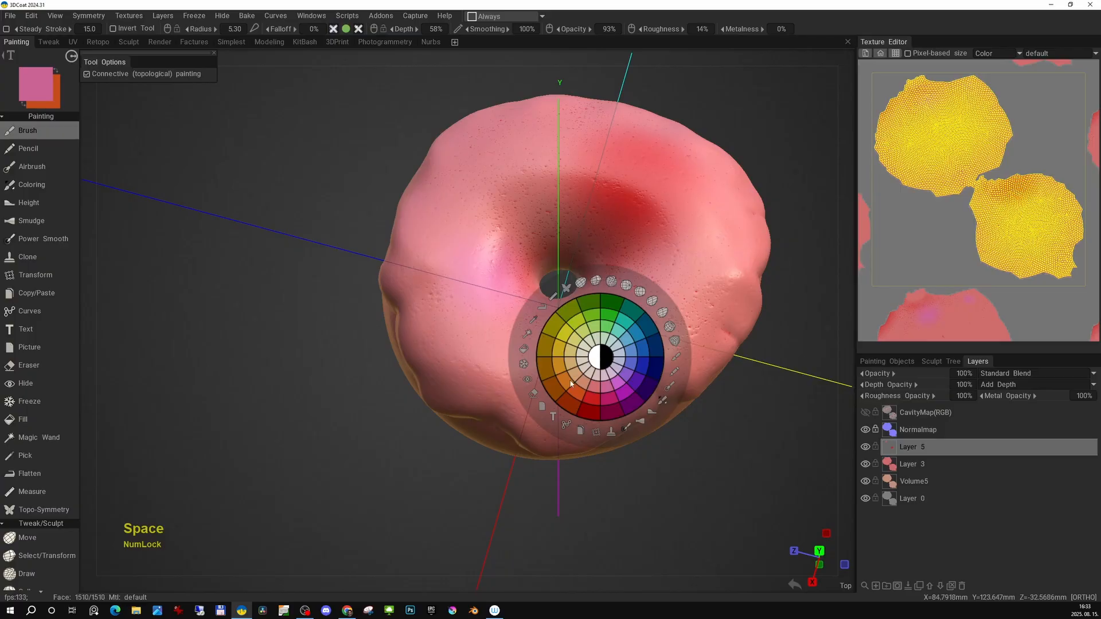
click(611, 411)
mouse_move(644, 314)
mouse_down()
mouse_move(688, 262)
mouse_move(642, 316)
mouse_up()
mouse_move(608, 338)
alt+mouse_down()
mouse_move(709, 260)
mouse_move(737, 278)
alt+mouse_up()
drag(440, 357, 494, 381)
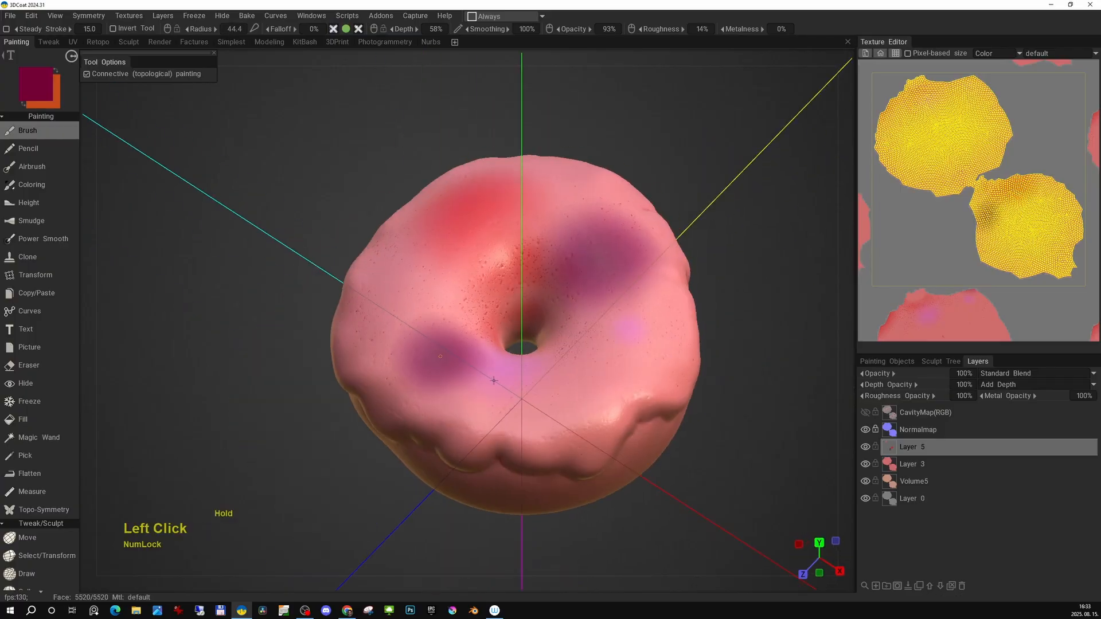
Erase the magenta blotches from the layer using the Fill tool in eraser mode.
click(39, 424)
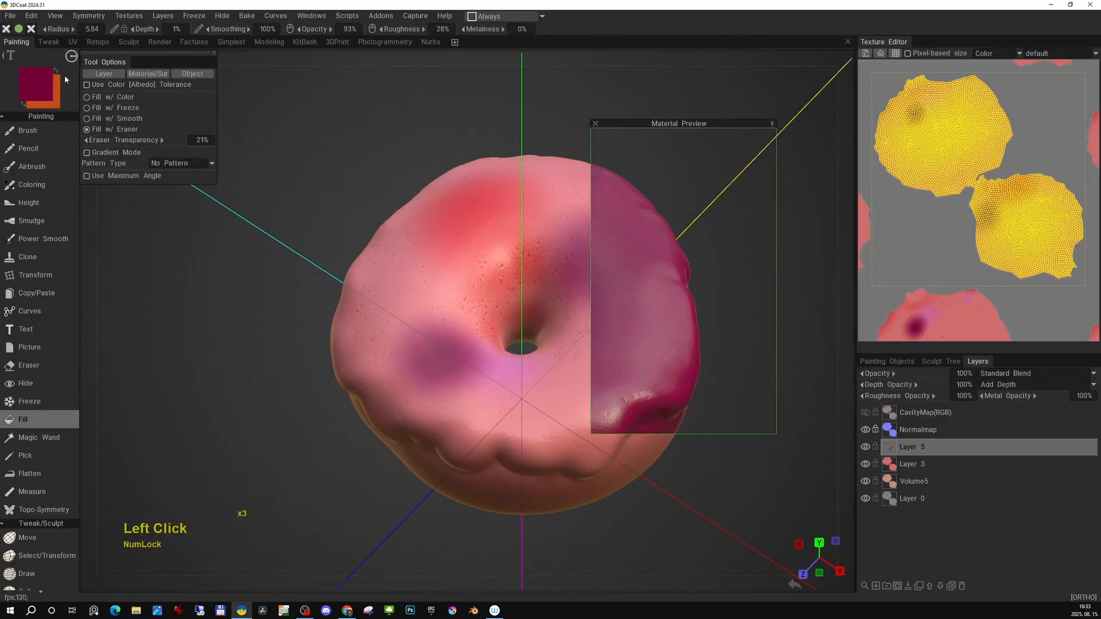
click(439, 338)
alt+drag(439, 339, 487, 388)
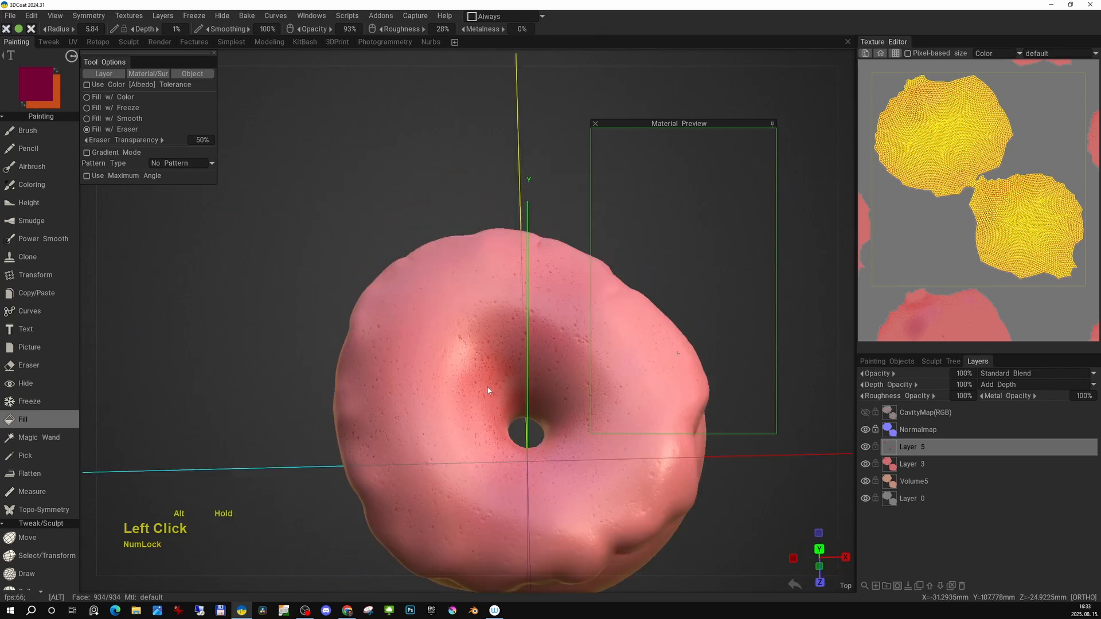
Select the pink icing layer, Layer 3, and add a layer mask to it.
alt+right_drag(487, 388, 449, 357)
drag(732, 123, 778, 83)
alt+drag(499, 401, 508, 332)
alt+right_drag(507, 332, 514, 313)
alt+drag(515, 313, 522, 298)
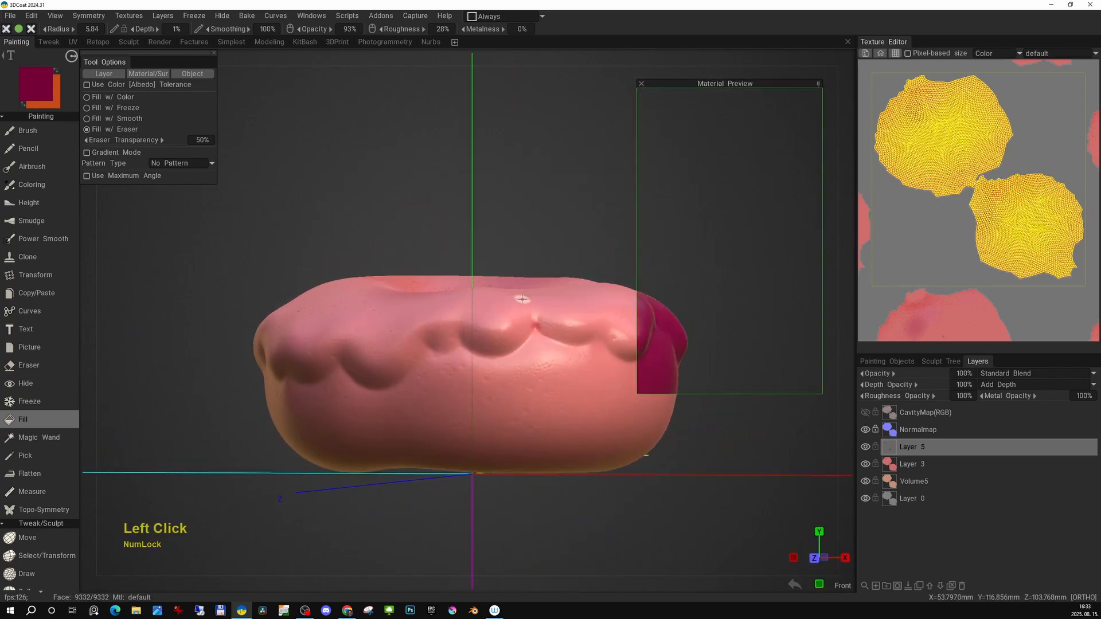
click(866, 465)
click(866, 465)
alt+middle_drag(771, 241, 744, 235)
drag(732, 85, 765, 84)
alt+right_drag(473, 321, 459, 356)
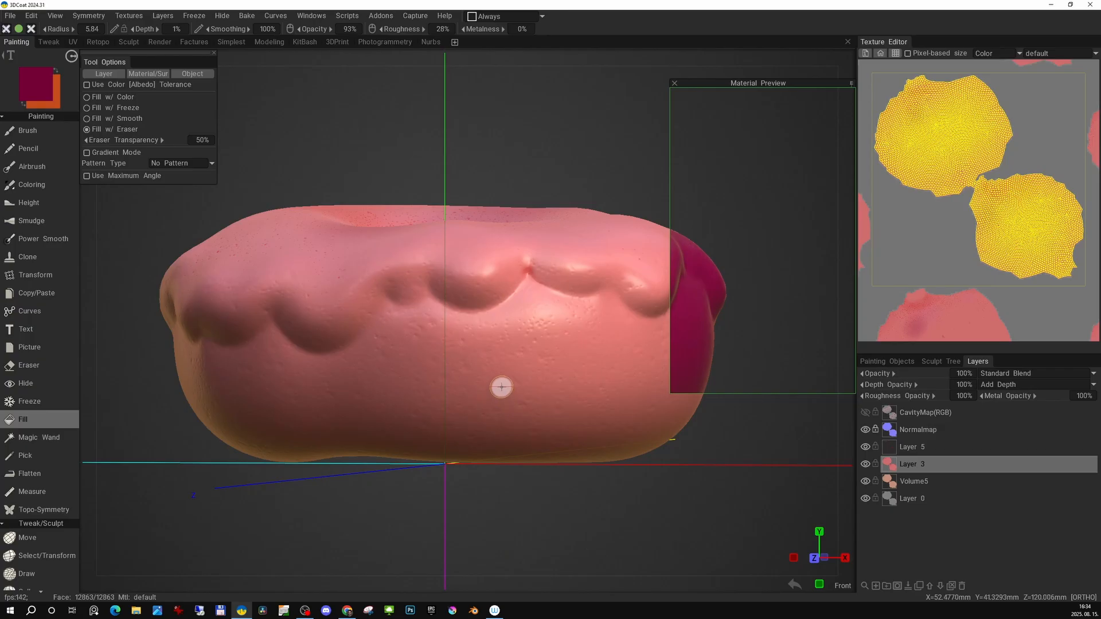
click(898, 586)
Try masking the donut's lower half with a rectangle fill from the front view, then undo it.
middle_drag(496, 406, 513, 401)
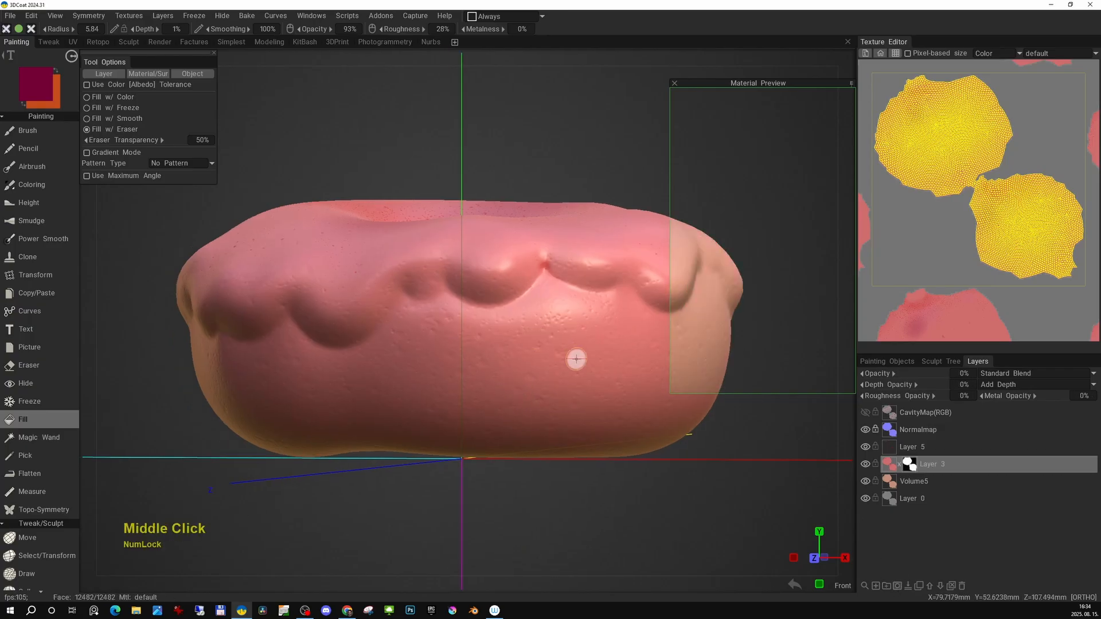
key(e)
click(637, 364)
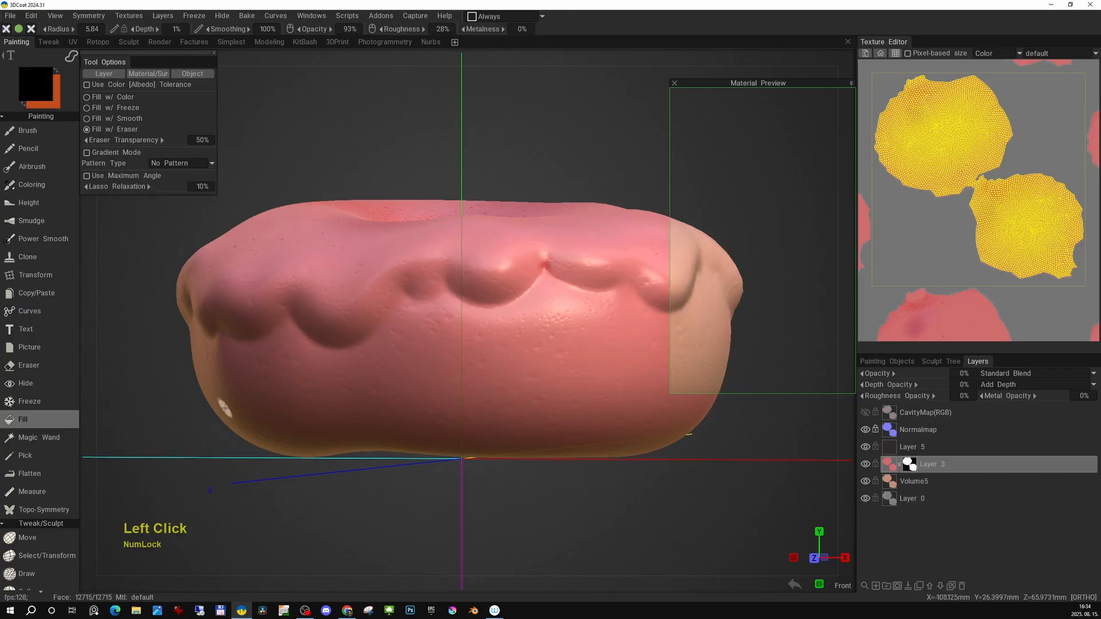
key(e)
key(e)
click(373, 392)
scroll(177, 464, down, 3)
drag(238, 472, 689, 366)
key(KP_2)
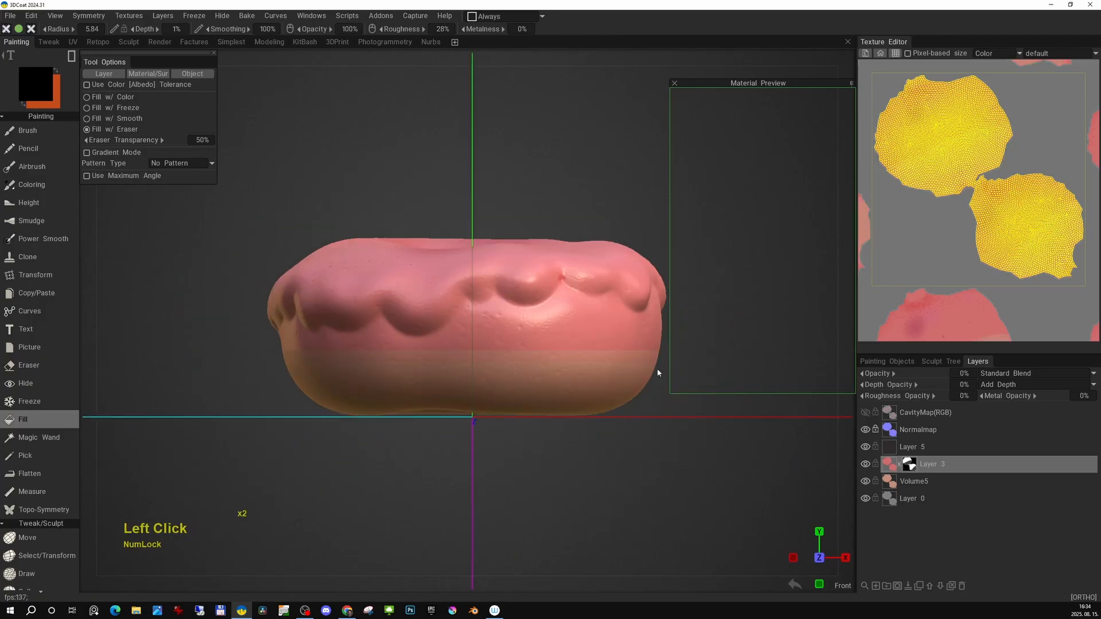
key(ctrl+z)
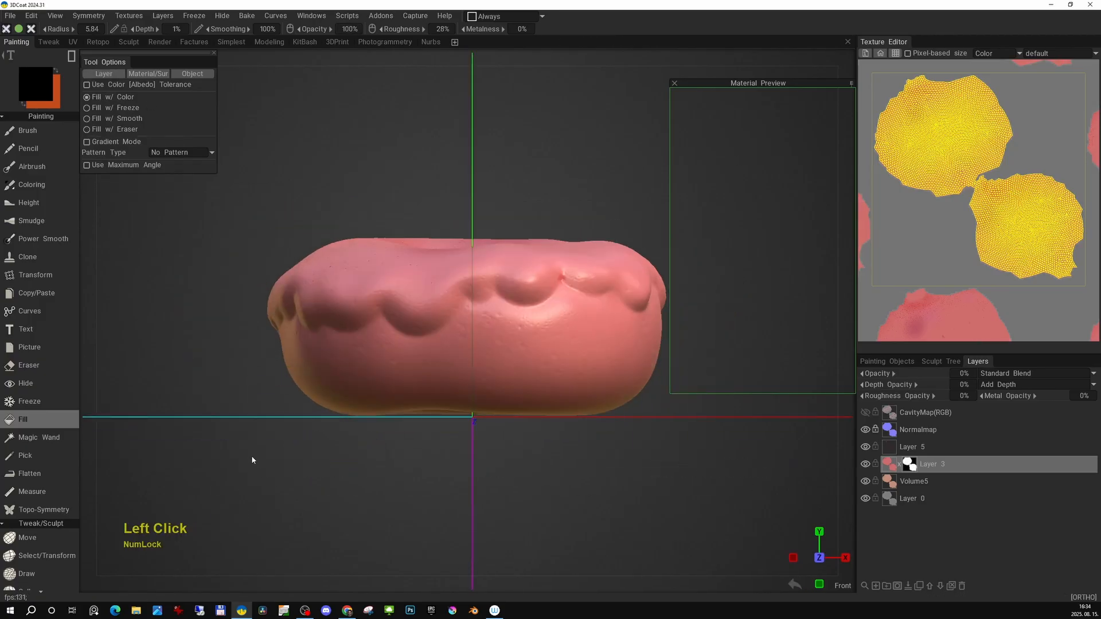
Rectangle-fill the mask from the side views to hide the pink icing on the donut's lower half all around.
click(242, 449)
key(KP_6)
scroll(700, 286, down, 2)
drag(290, 438, 709, 336)
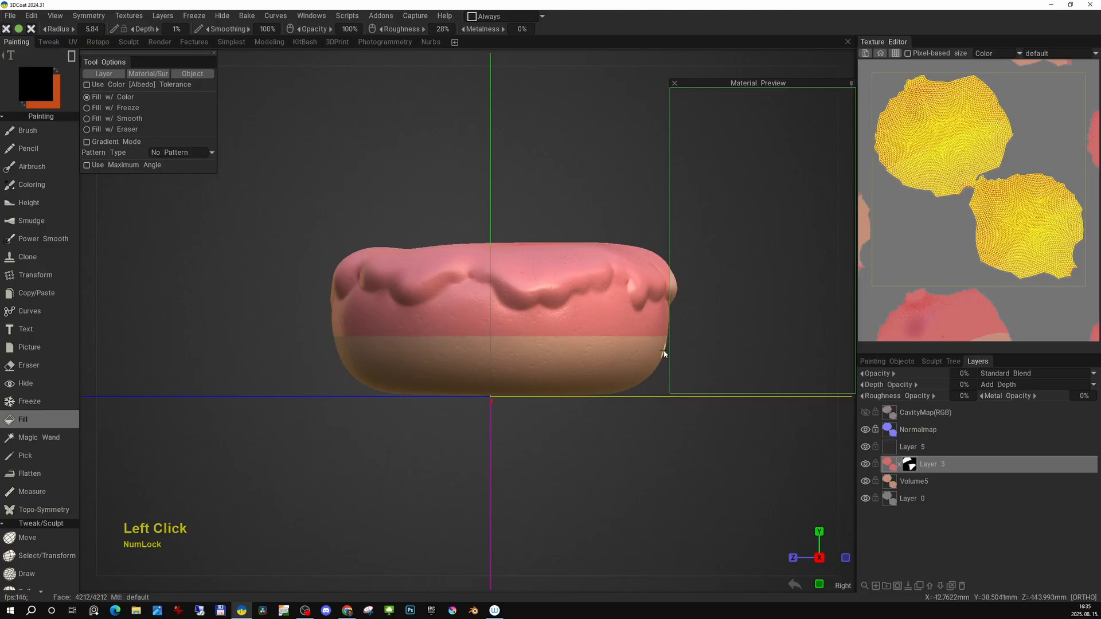
key(KP_6)
drag(224, 407, 623, 310)
alt+middle_drag(516, 344, 506, 309)
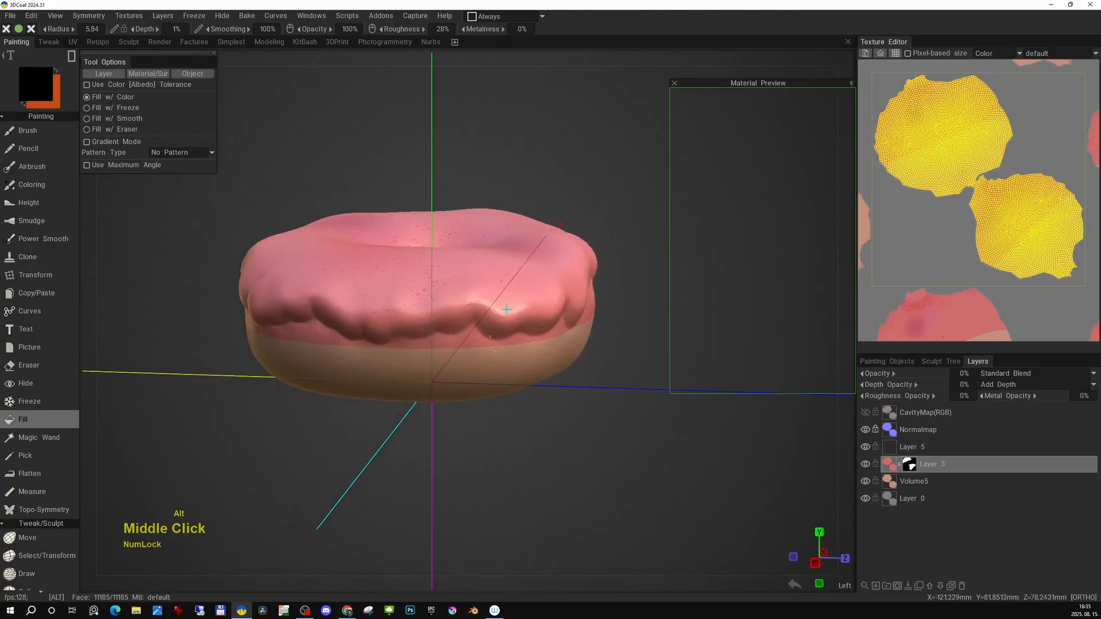
alt+right_drag(507, 310, 507, 322)
alt+drag(507, 322, 506, 327)
alt+right_drag(506, 327, 489, 361)
Switch to the Brush with lasso stroke mode and set Lasso Relaxation to 100%.
key(b)
alt+middle_drag(487, 338, 484, 347)
key(e)
mouse_move(484, 347)
alt+right_down()
mouse_move(531, 355)
mouse_move(510, 335)
alt+right_up()
click(594, 347)
key(e)
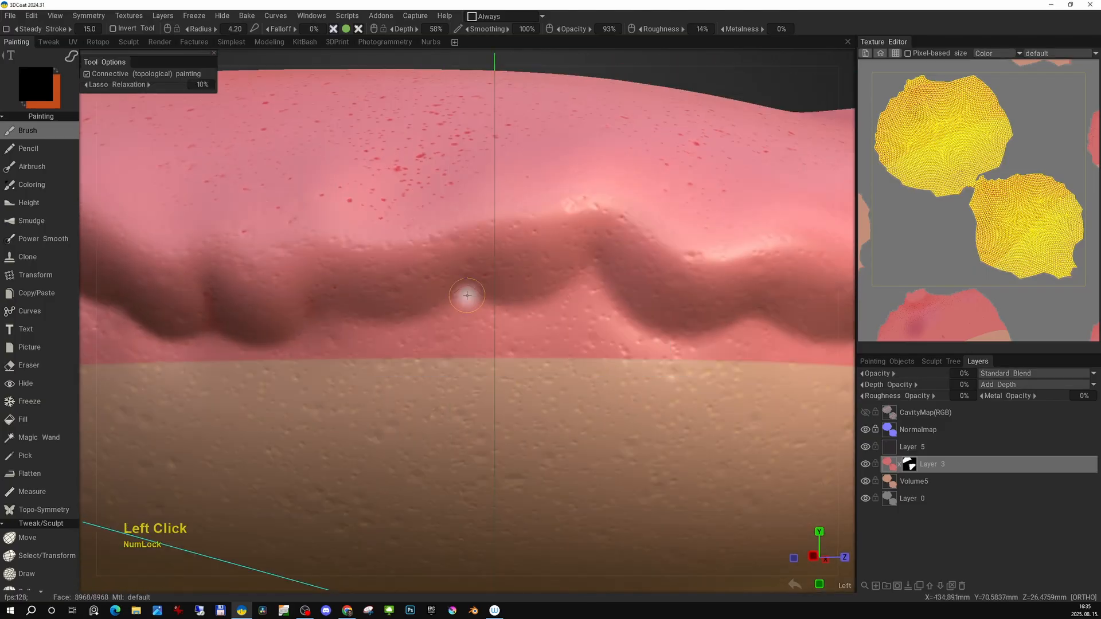
key(e)
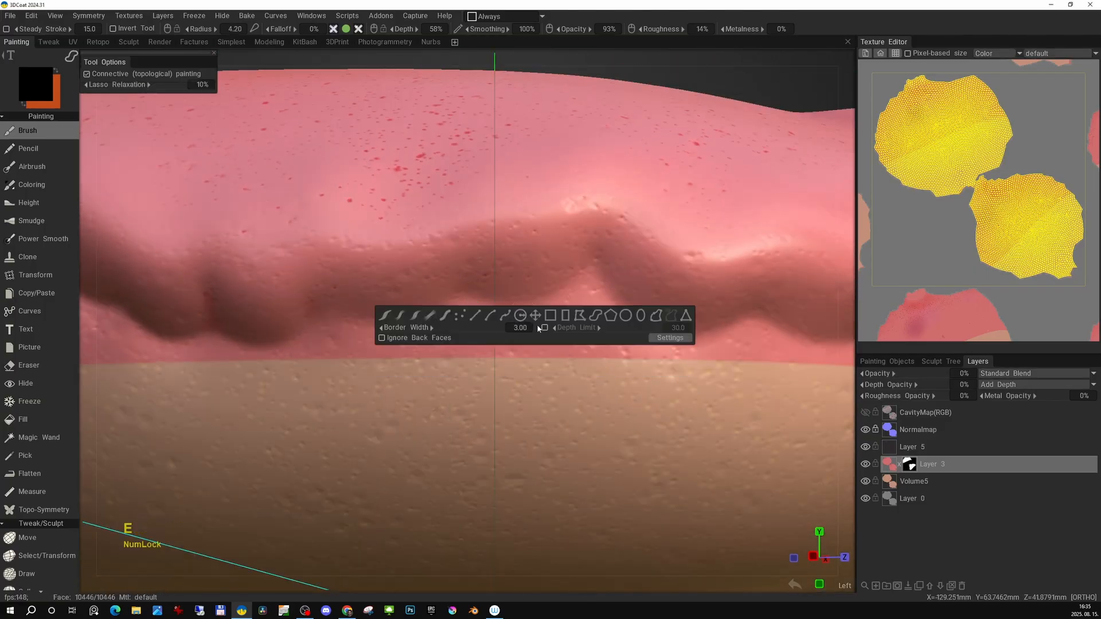
click(187, 85)
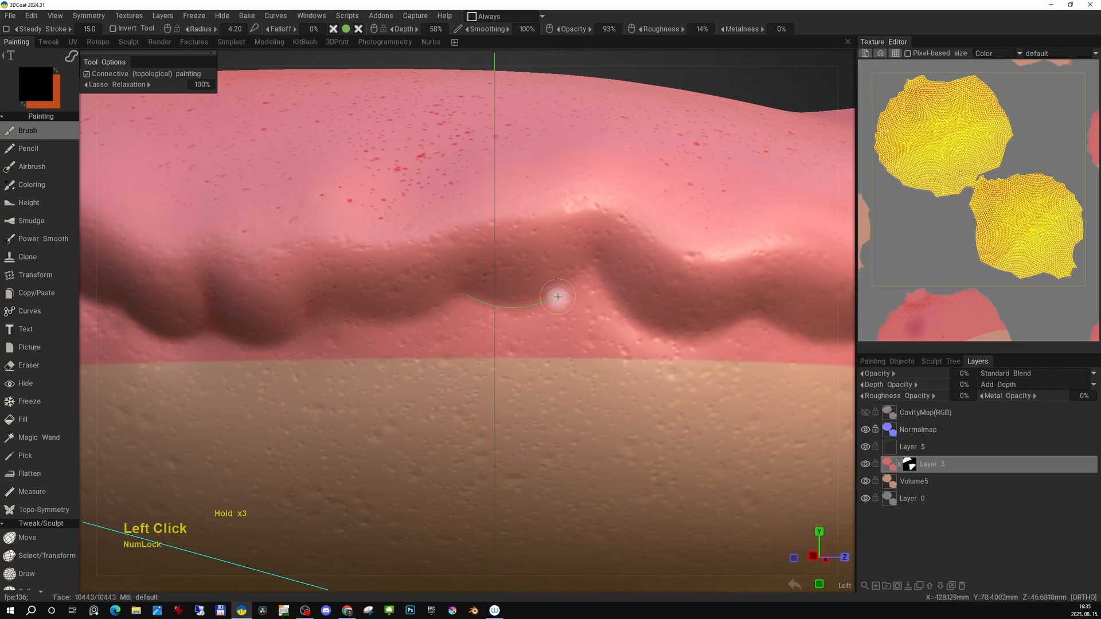
Lasso the area beneath the front drips to mask the pink icing below their edge.
drag(616, 302, 442, 435)
right_drag(442, 435, 465, 361)
drag(453, 355, 468, 357)
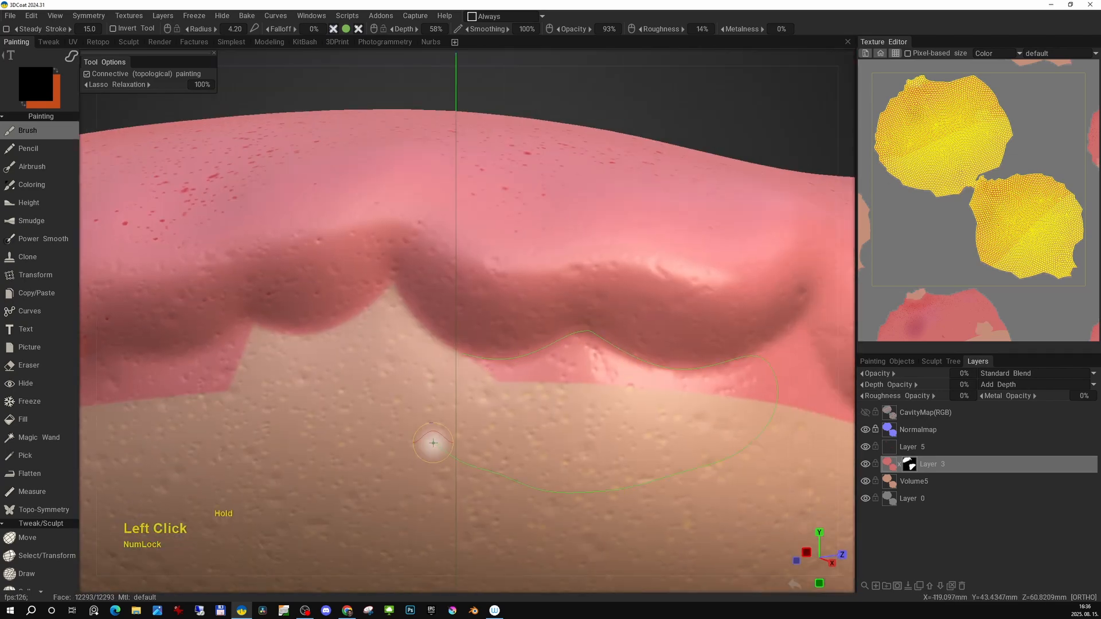
drag(433, 443, 470, 407)
right_drag(470, 407, 528, 365)
Lasso along the drip outline on the adjacent section to hide more pink below the icing.
key(e)
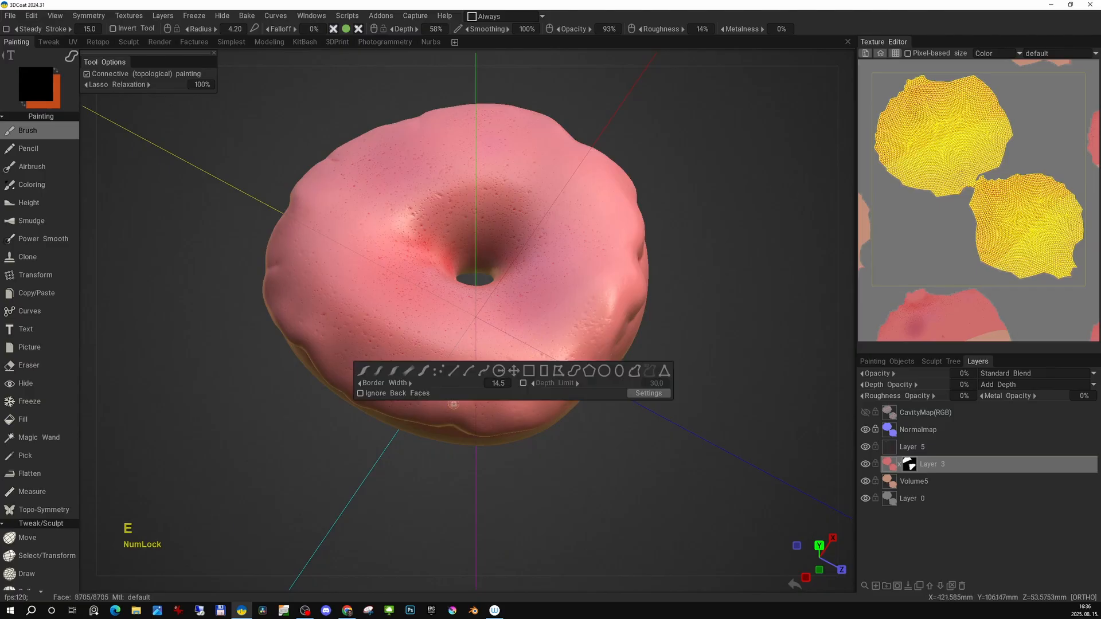
middle_click(533, 359)
drag(510, 327, 525, 360)
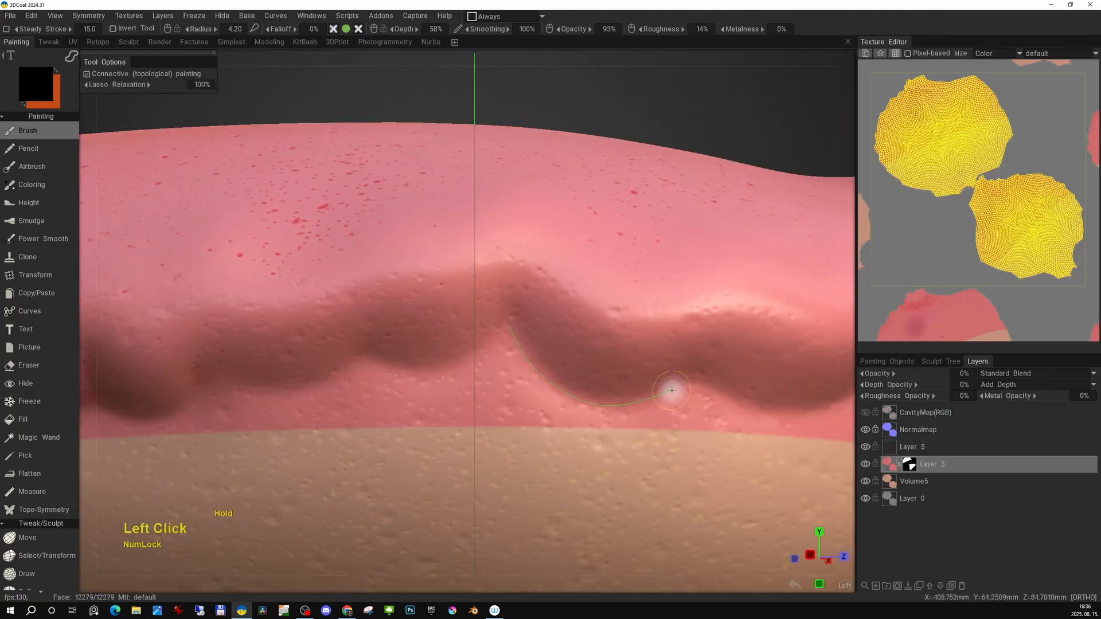
drag(785, 427, 791, 430)
middle_drag(253, 378, 395, 363)
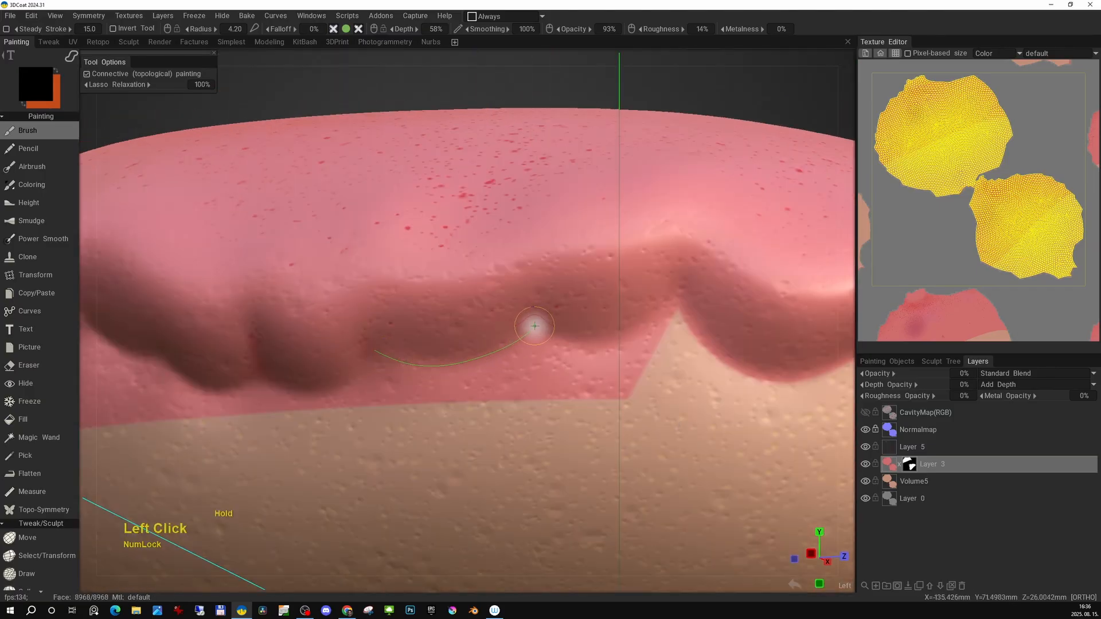
drag(668, 309, 688, 315)
middle_drag(374, 487, 389, 240)
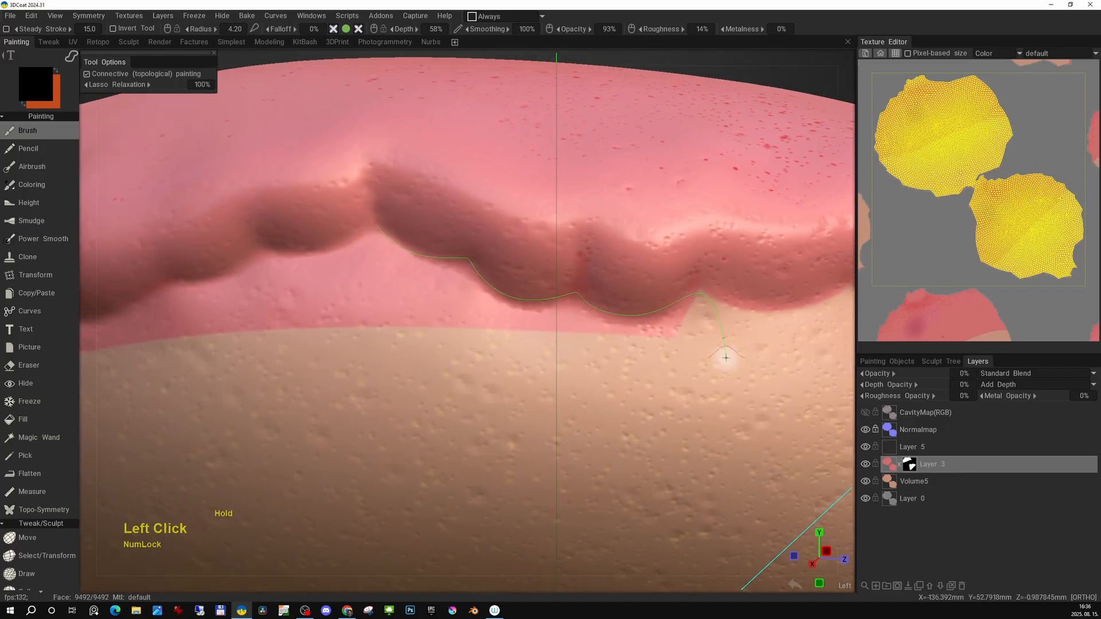
Lasso the region under the next stretch of drips, following their curved lower edges.
drag(726, 358, 281, 447)
alt+drag(281, 448, 470, 344)
alt+right_drag(470, 344, 484, 268)
alt+drag(484, 267, 361, 308)
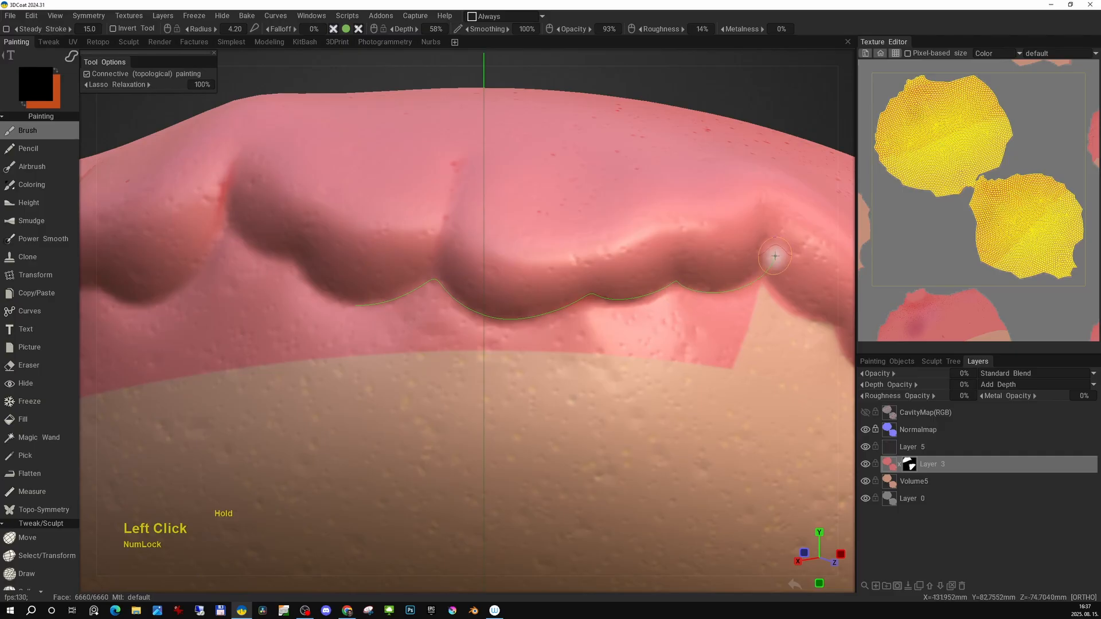
mouse_move(774, 255)
mouse_down()
mouse_move(339, 413)
mouse_move(658, 312)
mouse_up()
alt+right_drag(472, 406, 437, 388)
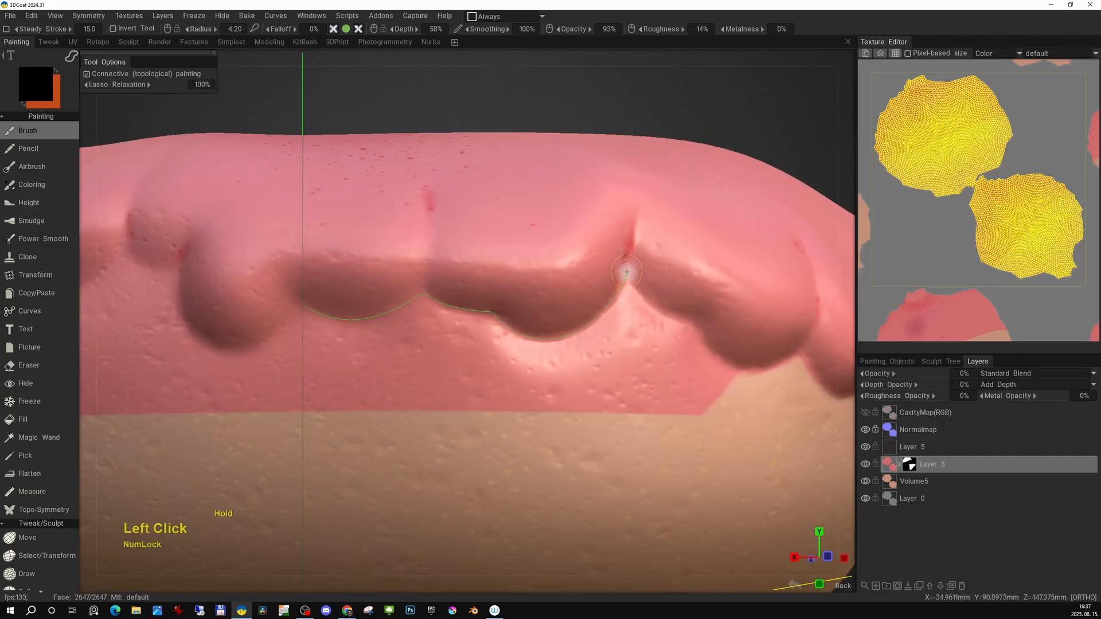
Trace the drip edges around the back of the donut with lasso masks to hide the pink below.
drag(754, 373, 326, 473)
middle_drag(326, 474, 239, 348)
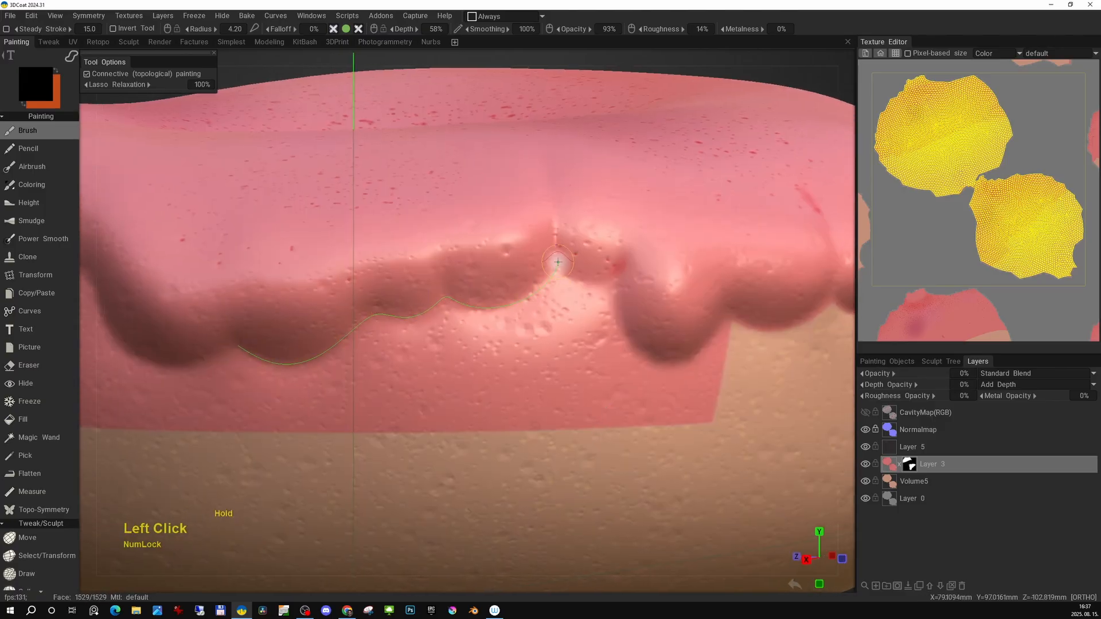
mouse_move(729, 322)
mouse_down()
mouse_move(240, 402)
mouse_move(597, 369)
mouse_up()
alt+middle_drag(596, 368, 803, 352)
drag(297, 327, 304, 330)
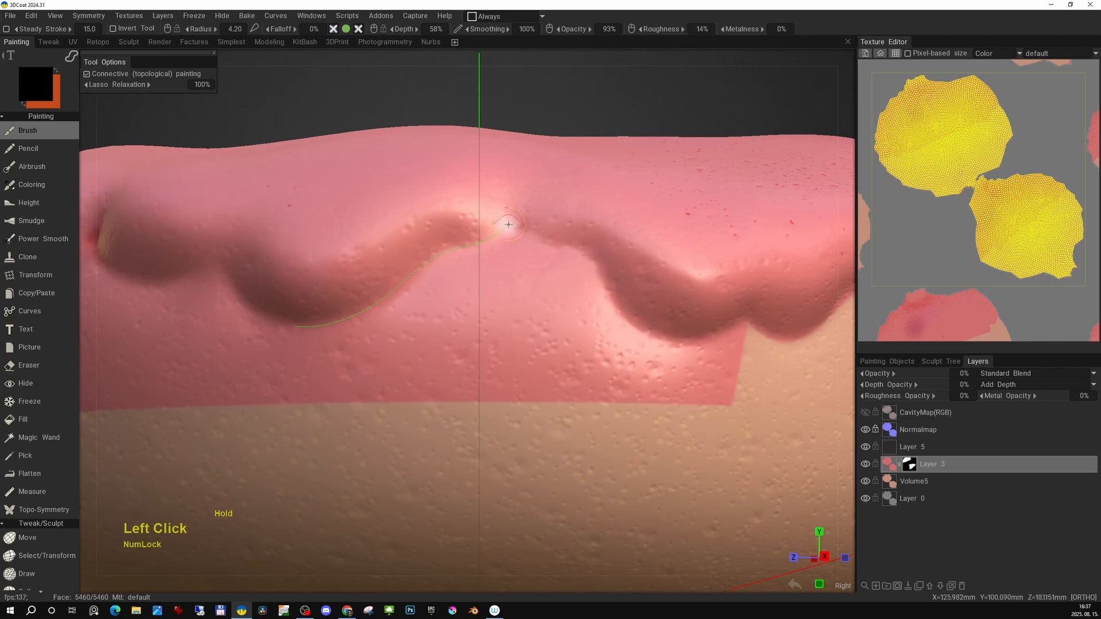
Finish lasso-masking the pink below the remaining drip edges around the donut.
drag(752, 326, 287, 444)
alt+middle_drag(305, 376, 386, 394)
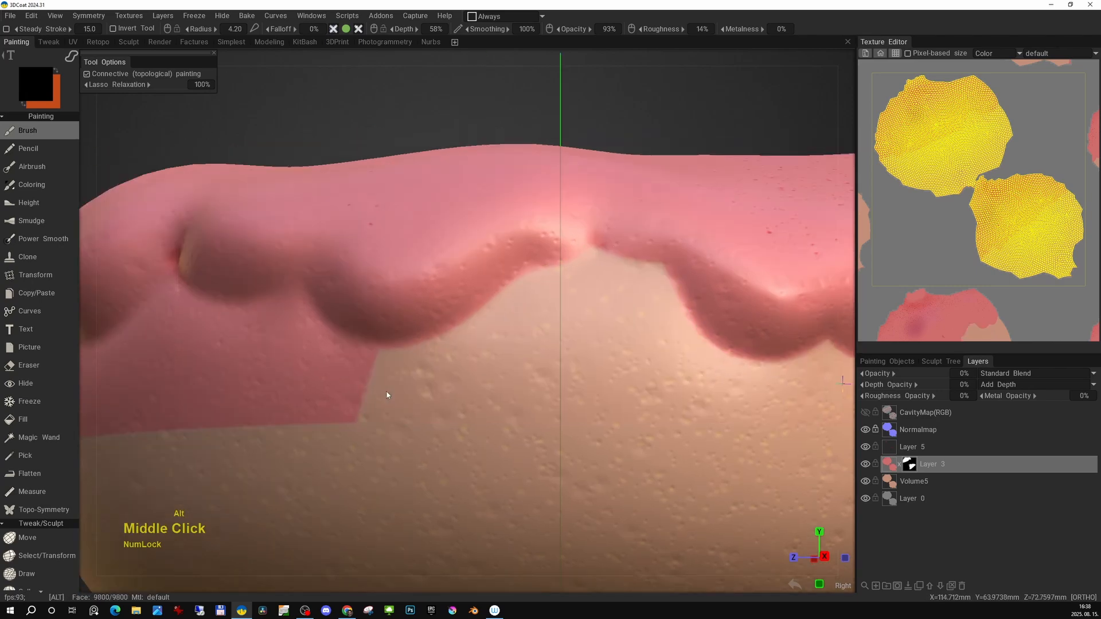
alt+drag(386, 394, 596, 390)
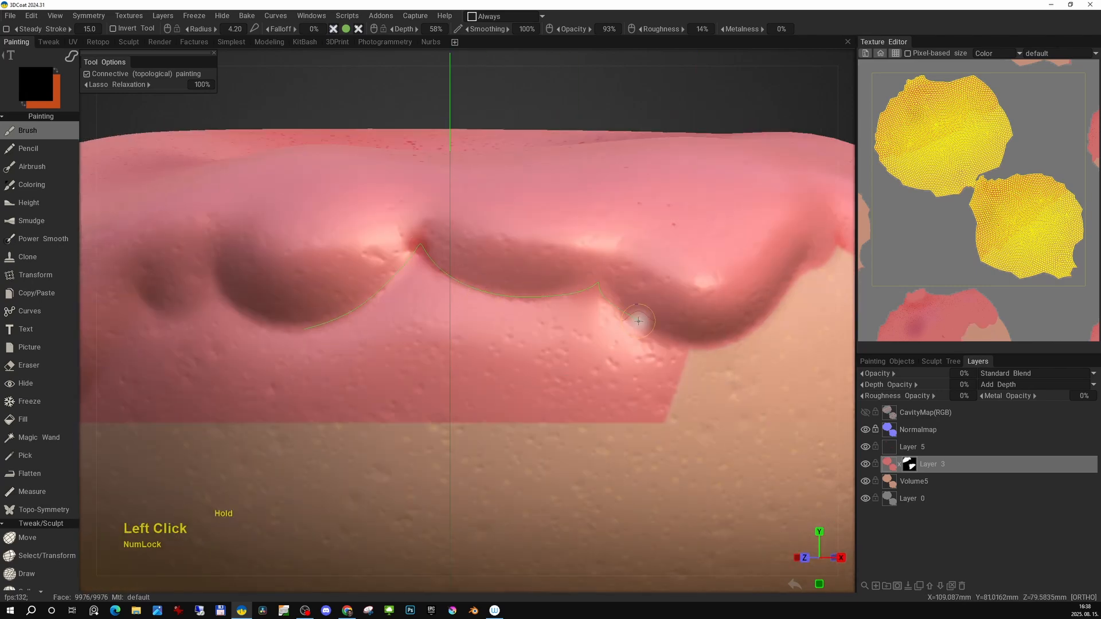
drag(336, 475, 314, 447)
mouse_move(310, 390)
right_down()
mouse_move(440, 315)
mouse_move(459, 361)
right_up()
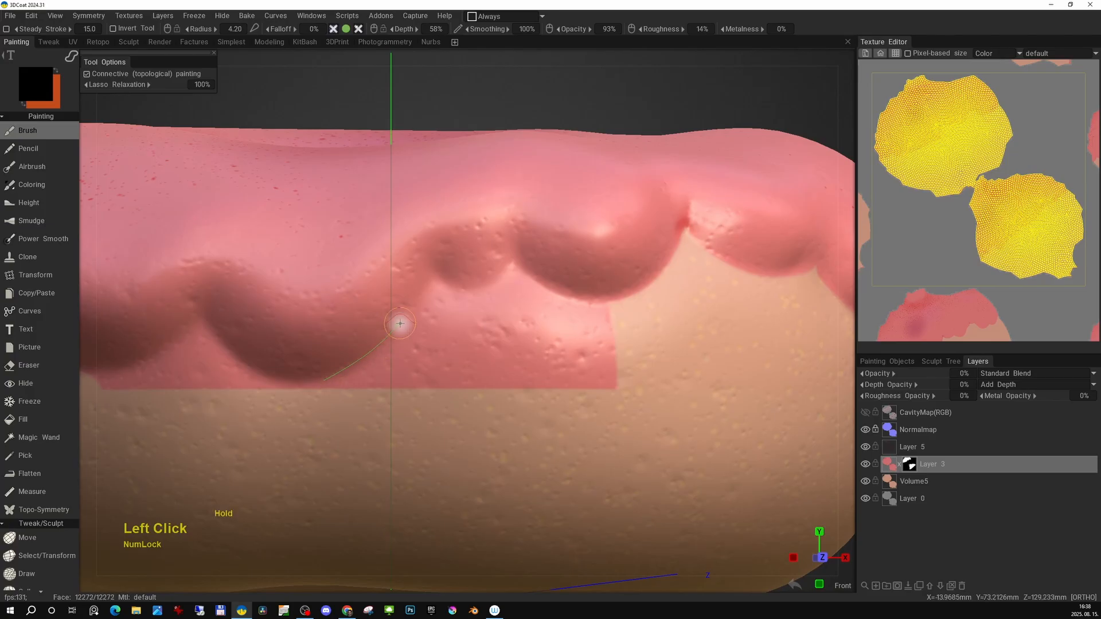
drag(583, 299, 419, 312)
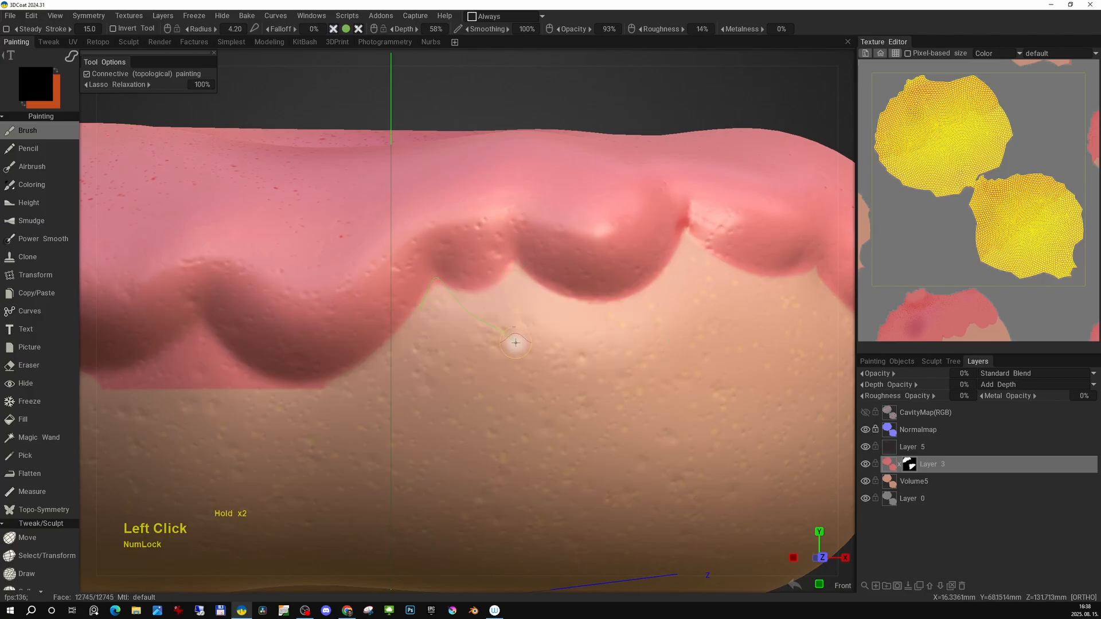
alt+right_drag(475, 388, 518, 364)
alt+drag(518, 363, 453, 354)
alt+right_drag(452, 353, 460, 350)
alt+drag(459, 350, 476, 360)
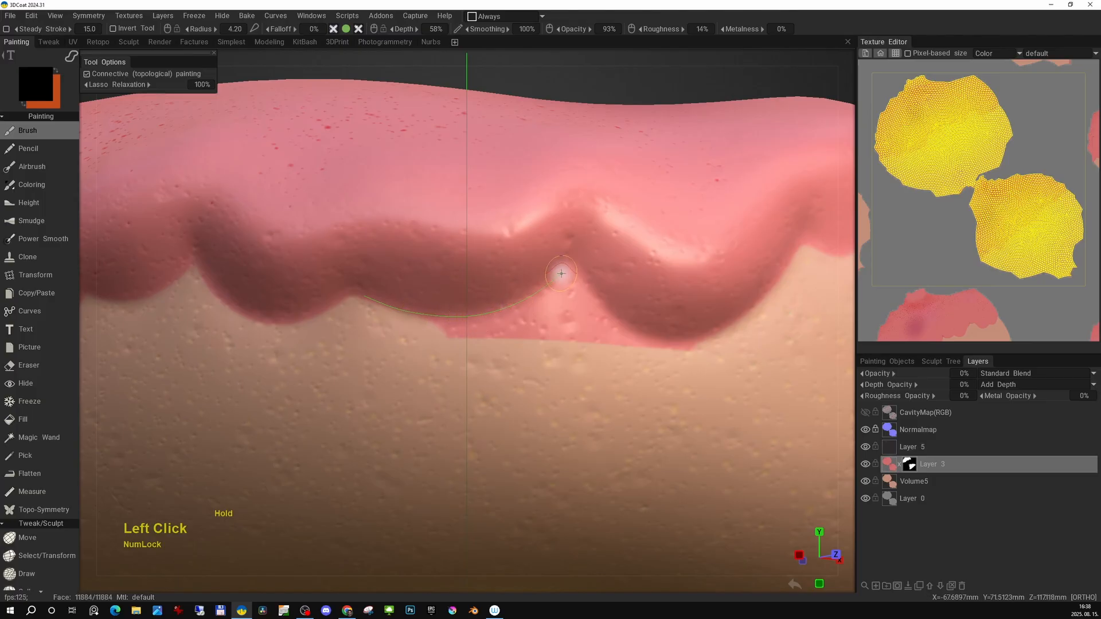
drag(598, 304, 355, 398)
alt+right_drag(355, 399, 338, 378)
alt+drag(338, 379, 424, 435)
alt+middle_drag(425, 436, 458, 459)
alt+drag(459, 459, 883, 478)
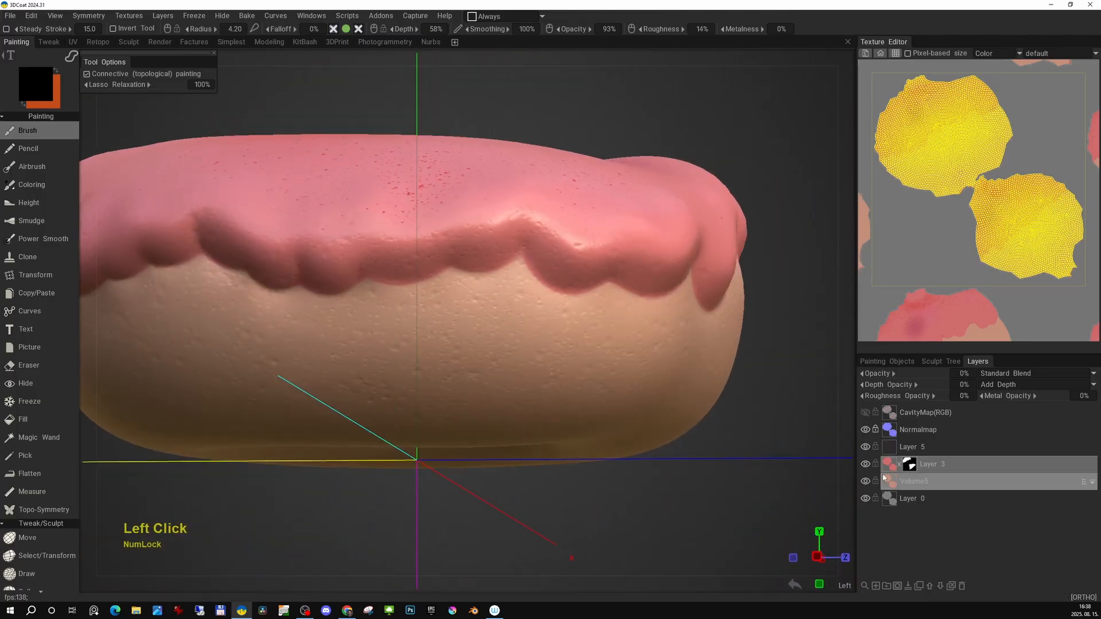
Fill the icing layer with the Fill tool at 53% depth to raise the unmasked icing.
click(333, 29)
click(345, 29)
click(23, 419)
right_click(513, 243)
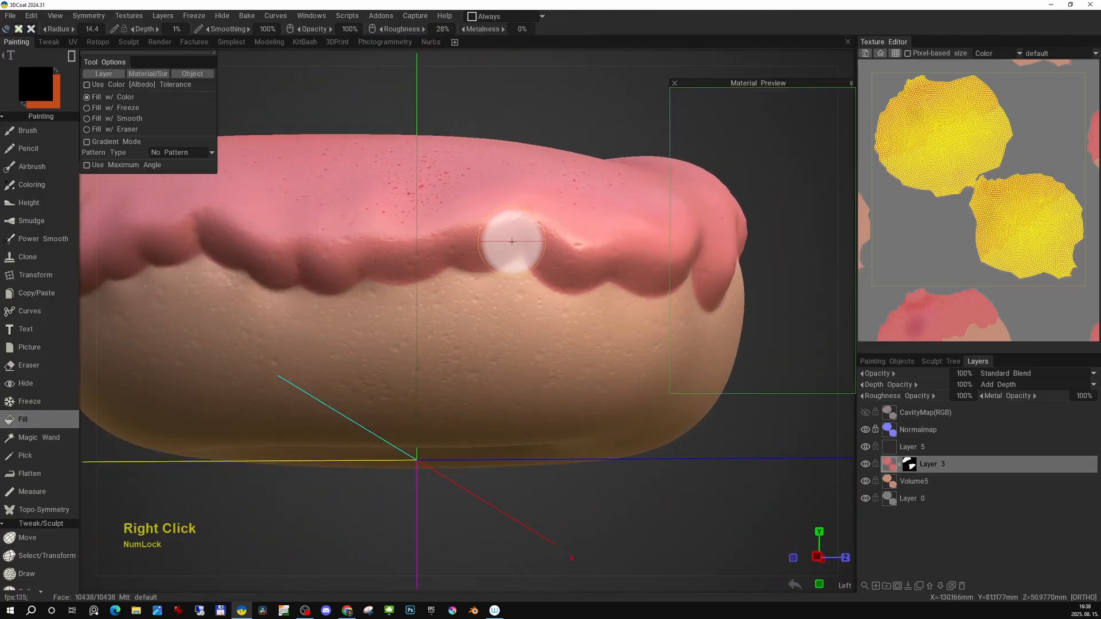
right_click(548, 218)
click(561, 256)
alt+middle_drag(508, 258, 543, 277)
alt+drag(543, 277, 470, 248)
drag(144, 29, 178, 29)
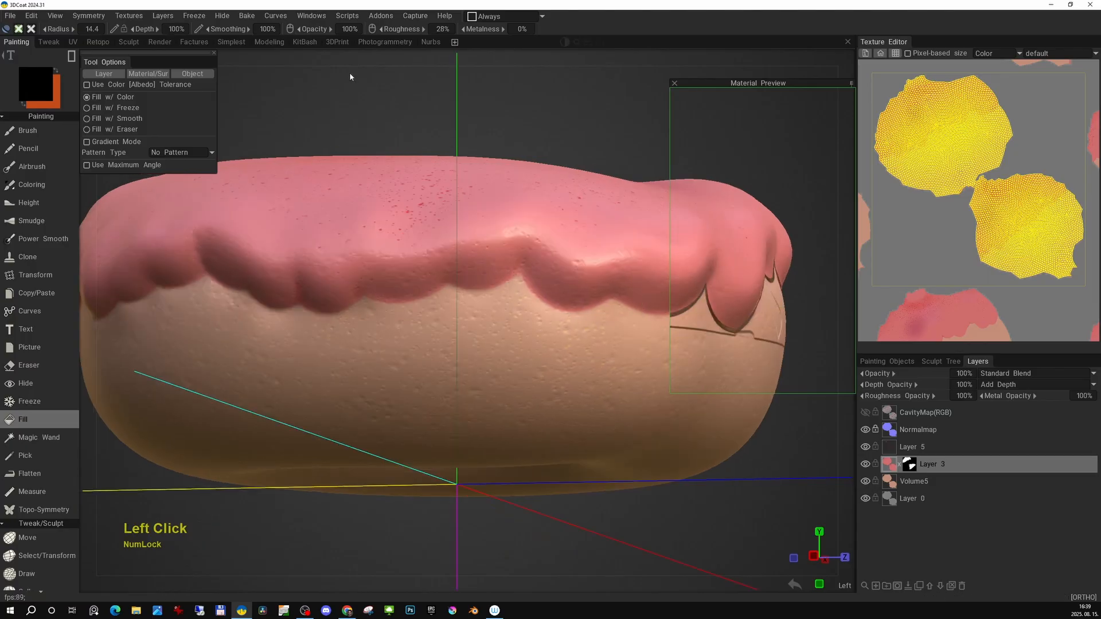
alt+middle_drag(247, 233, 268, 220)
key(t)
click(492, 324)
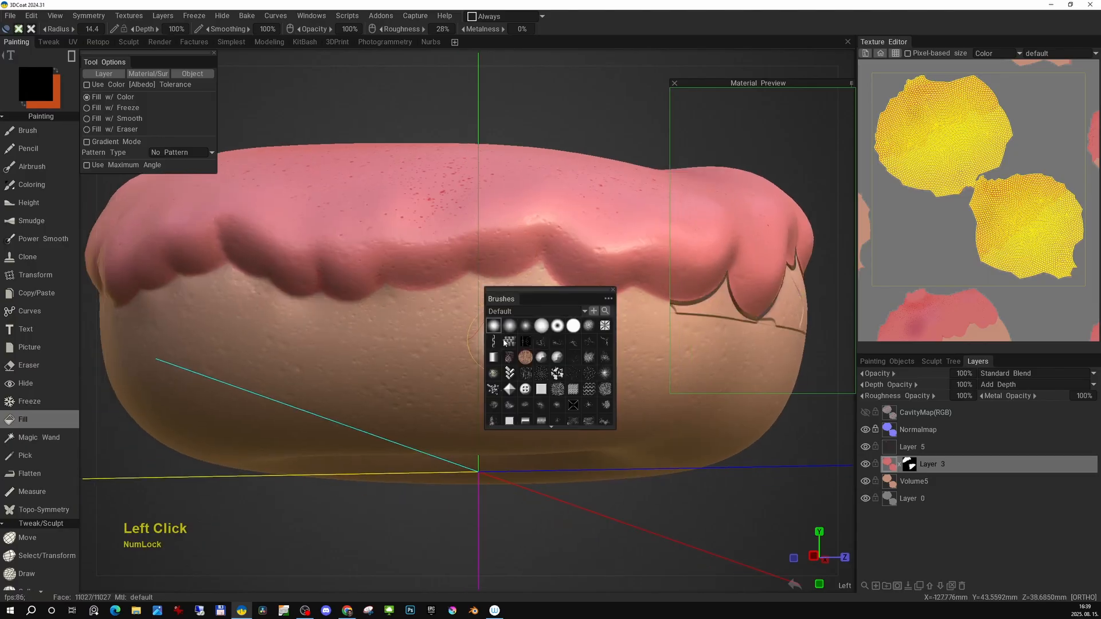
middle_drag(617, 243, 591, 248)
right_drag(586, 287, 587, 293)
click(893, 467)
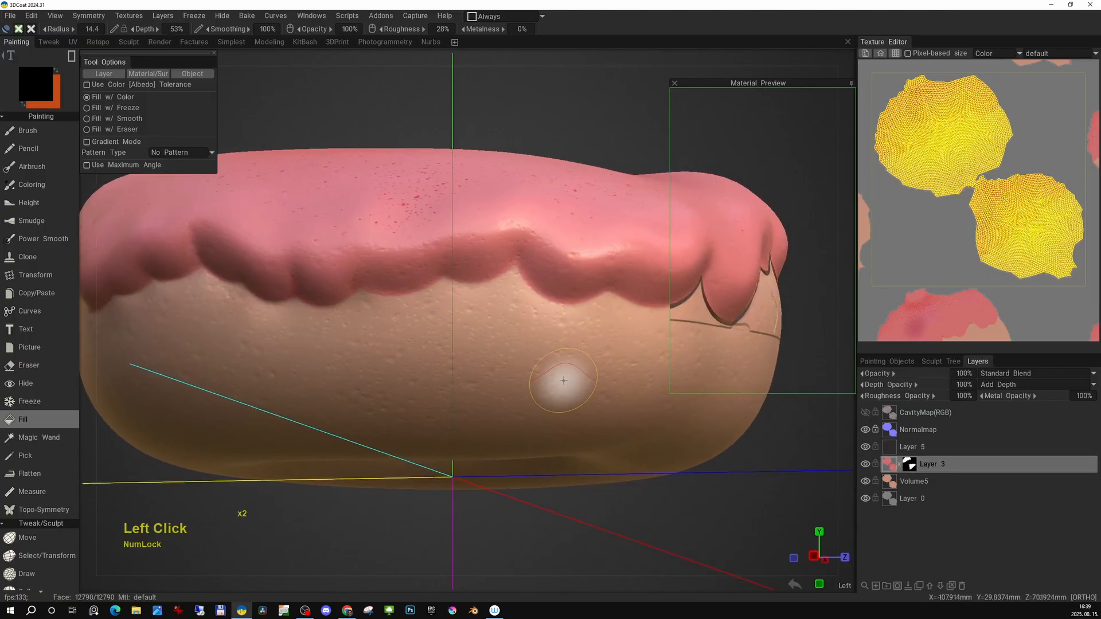
click(565, 290)
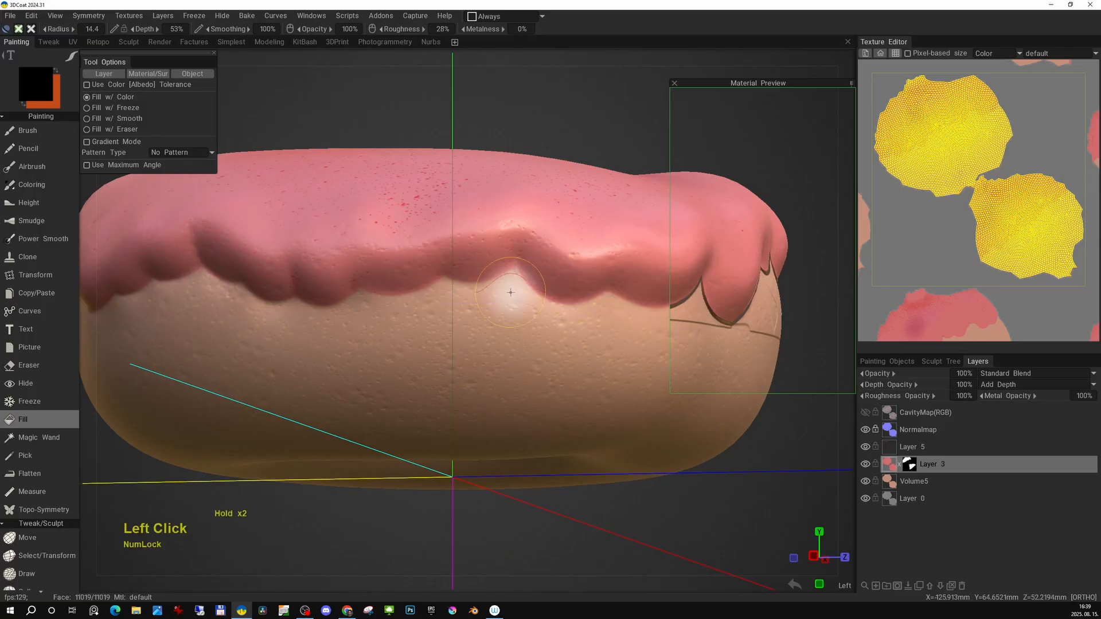
click(578, 265)
key(ctrl+z)
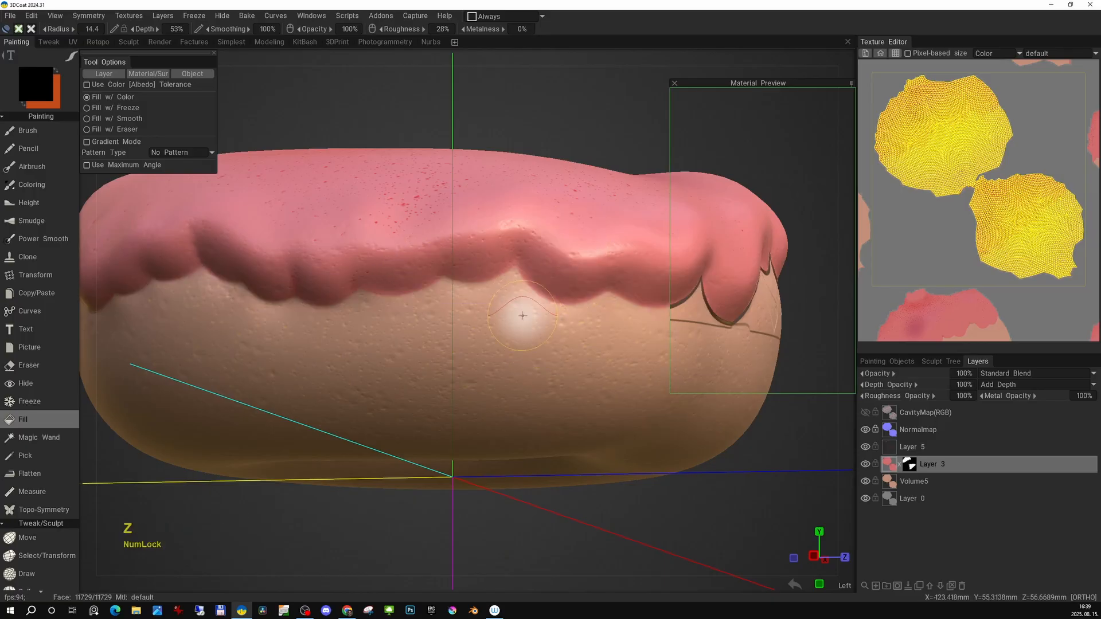
click(552, 287)
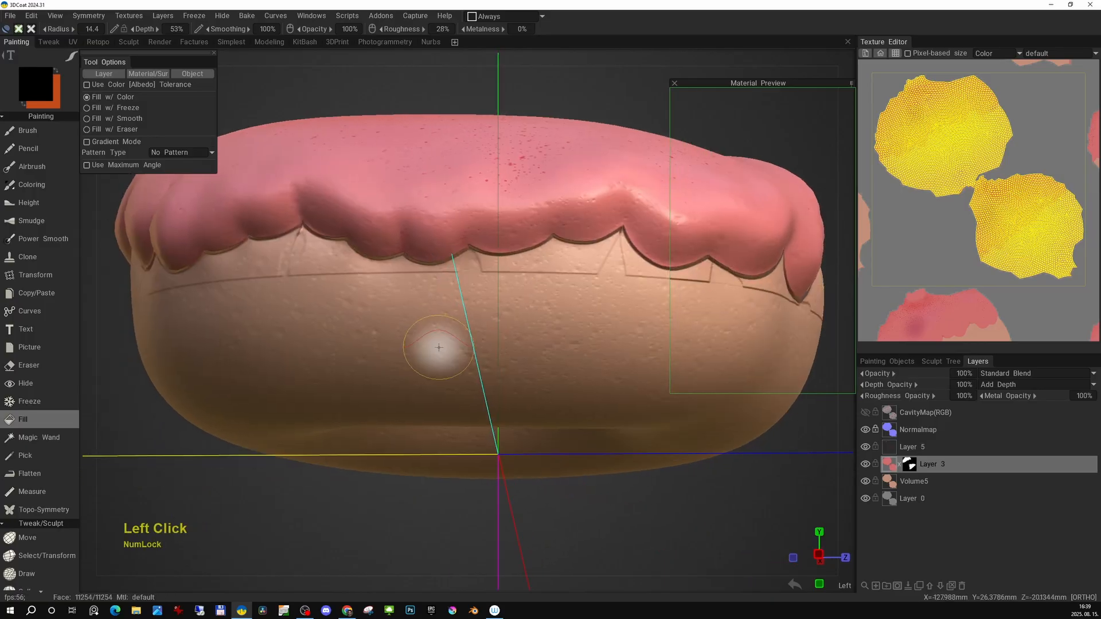
Brush at 100% opacity over the stray edge lines on the bread below the icing.
click(55, 134)
scroll(569, 322, up, 3)
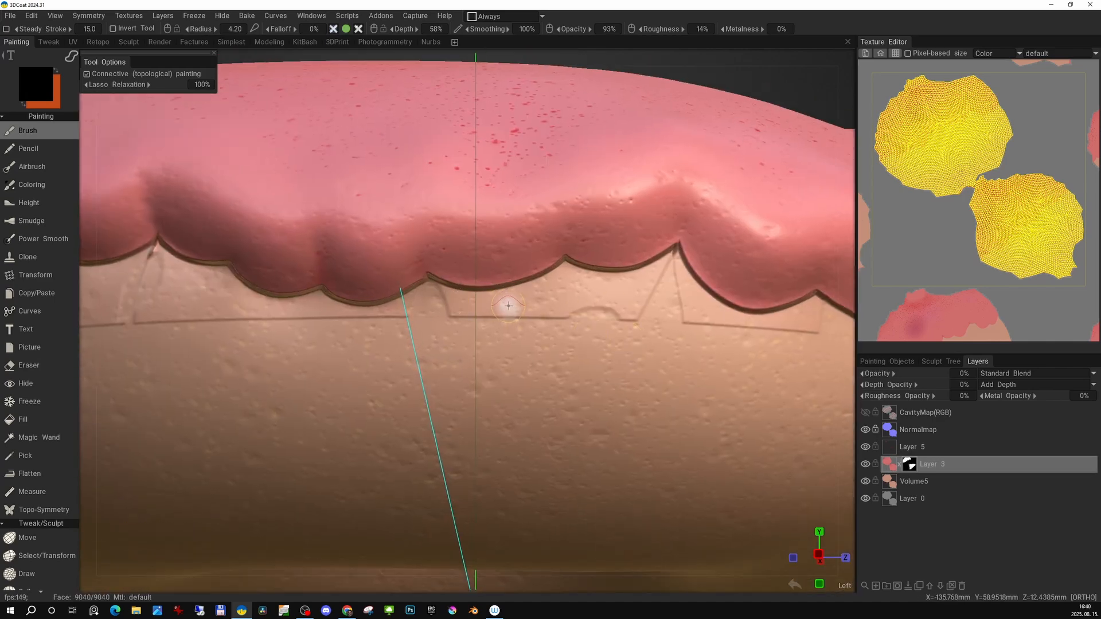
key(e)
alt+right_drag(491, 367, 485, 393)
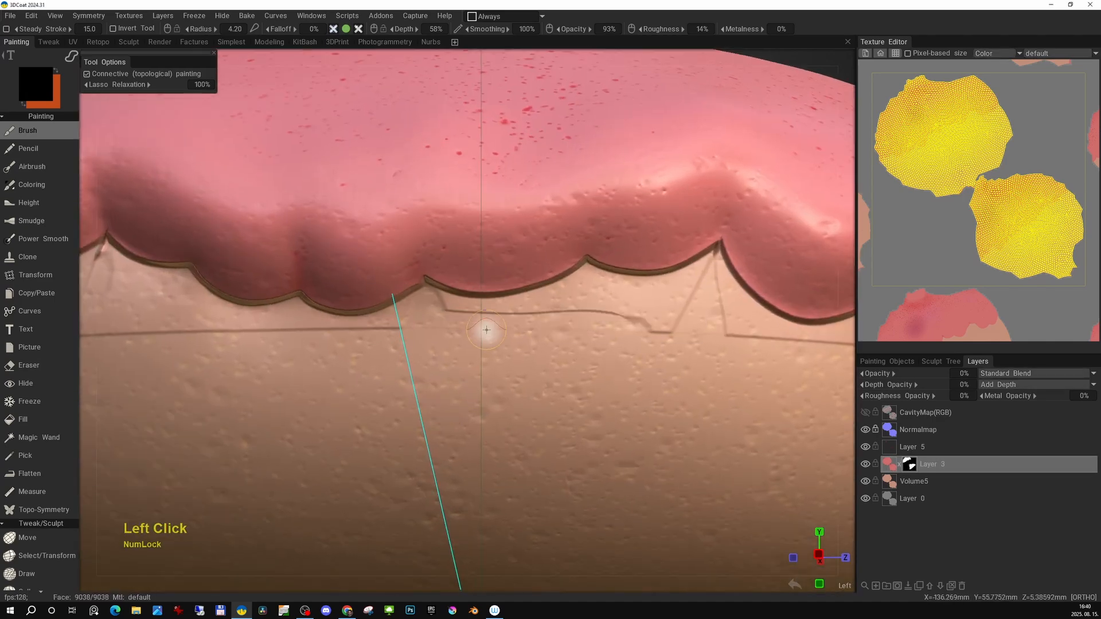
click(591, 29)
key(e)
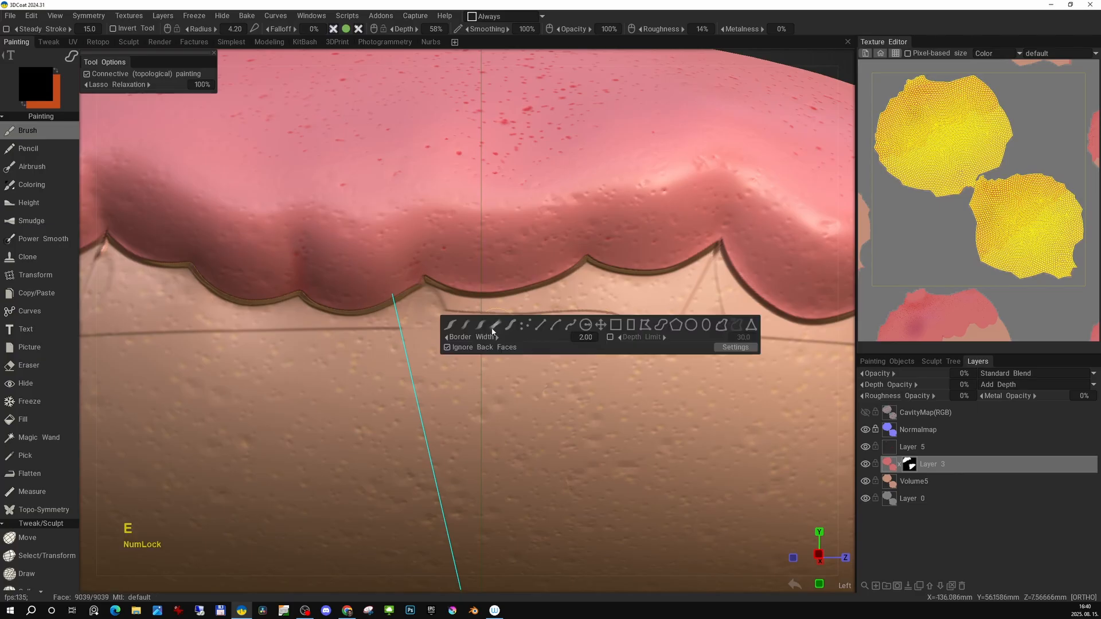
click(494, 326)
drag(623, 322, 564, 310)
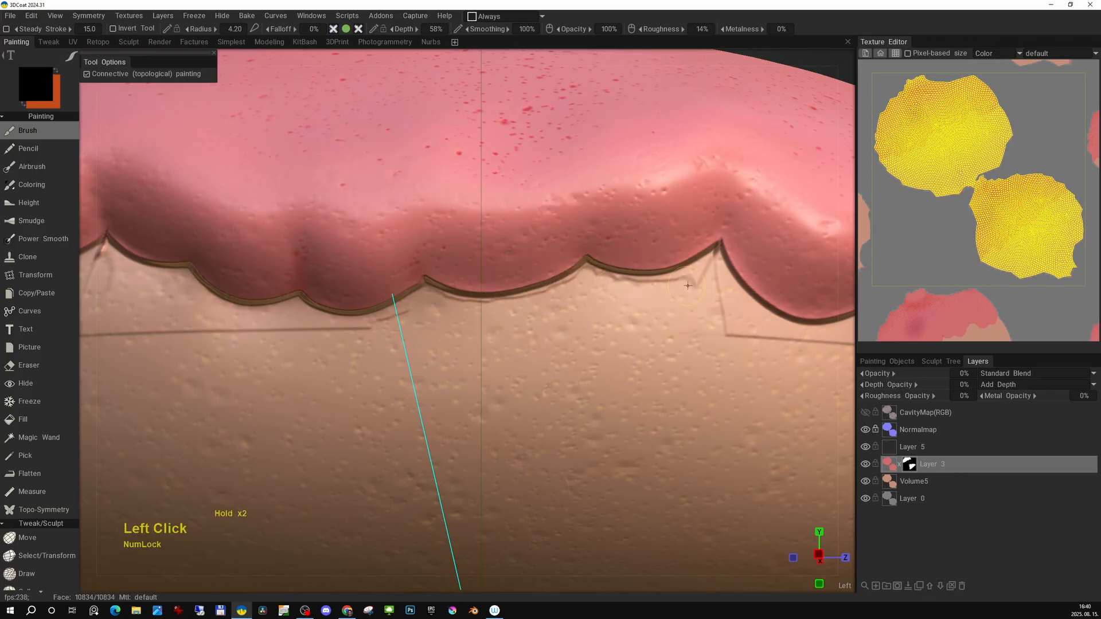
alt+right_drag(687, 285, 565, 351)
mouse_move(566, 351)
alt+mouse_down()
mouse_move(605, 304)
mouse_move(660, 309)
alt+mouse_up()
right_drag(405, 333, 433, 341)
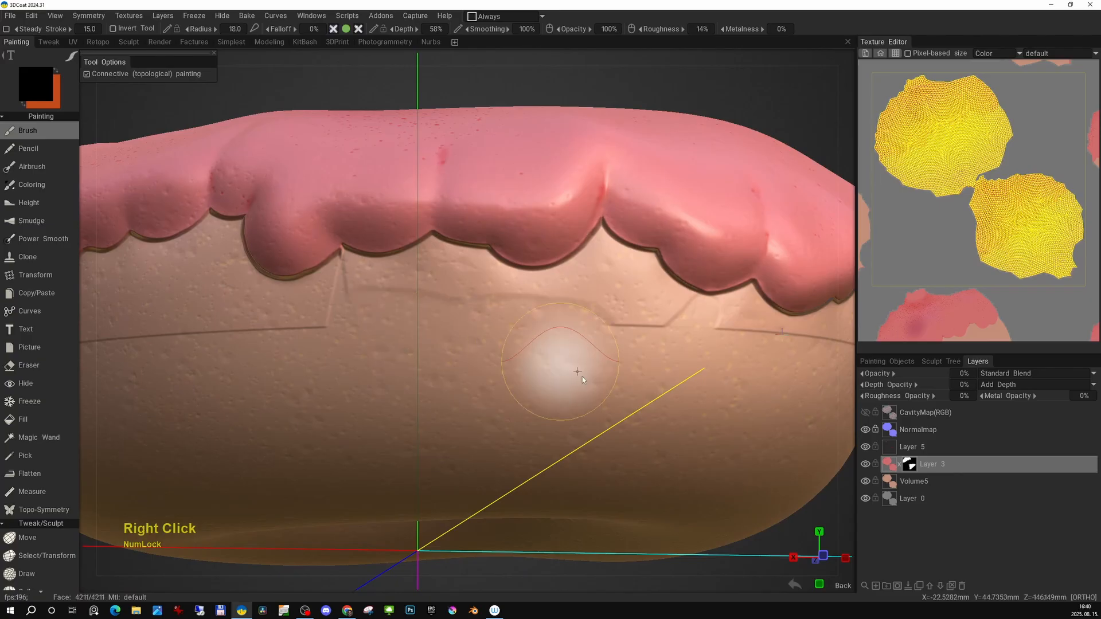
alt+drag(526, 340, 557, 346)
alt+right_drag(549, 372, 367, 339)
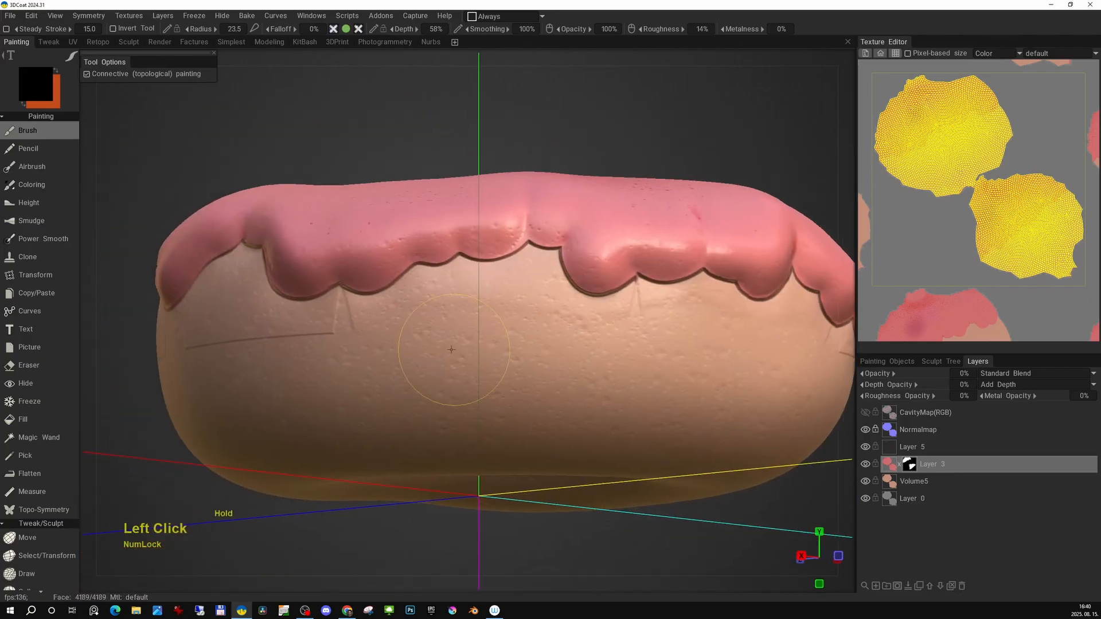
alt+drag(452, 350, 621, 350)
alt+drag(390, 329, 564, 314)
alt+drag(431, 324, 517, 335)
alt+middle_drag(394, 315, 682, 344)
alt+middle_drag(454, 345, 710, 355)
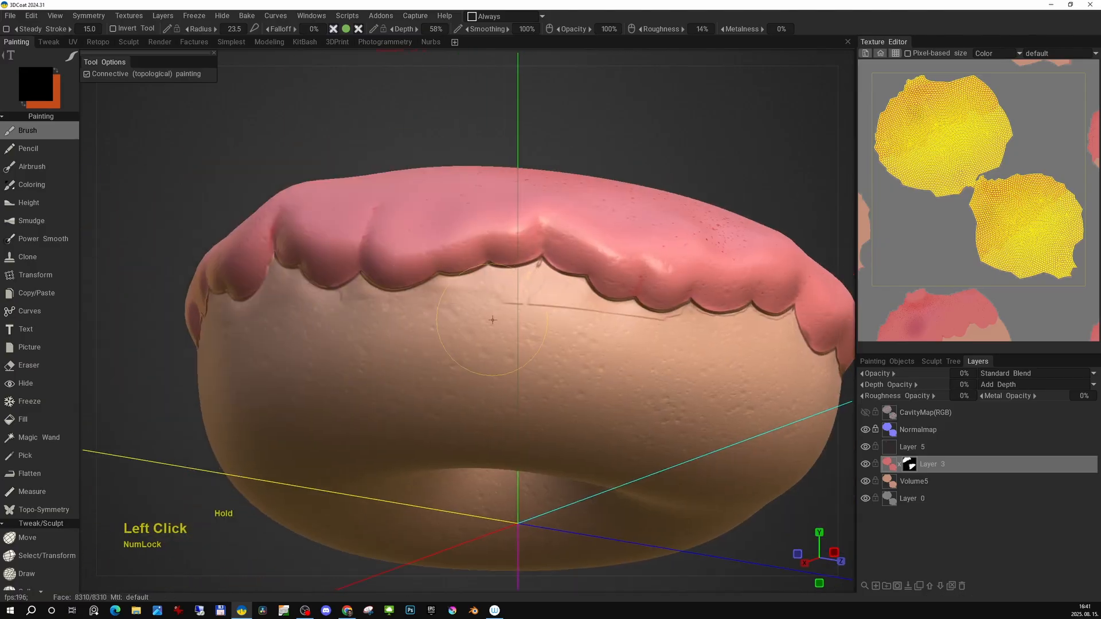
Paint along the dark seam beneath the drip edges with a small brush.
alt+drag(487, 347, 573, 381)
alt+drag(390, 369, 445, 366)
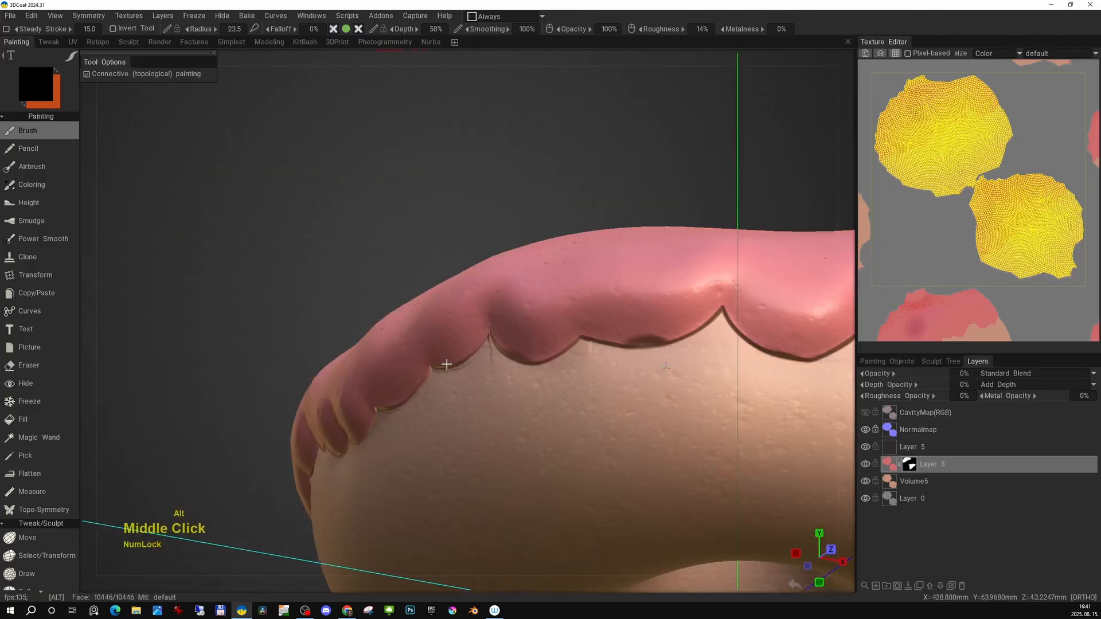
alt+middle_drag(445, 366, 505, 355)
key(space)
mouse_move(504, 355)
alt+right_down()
mouse_move(590, 339)
mouse_move(584, 322)
alt+right_up()
click(585, 339)
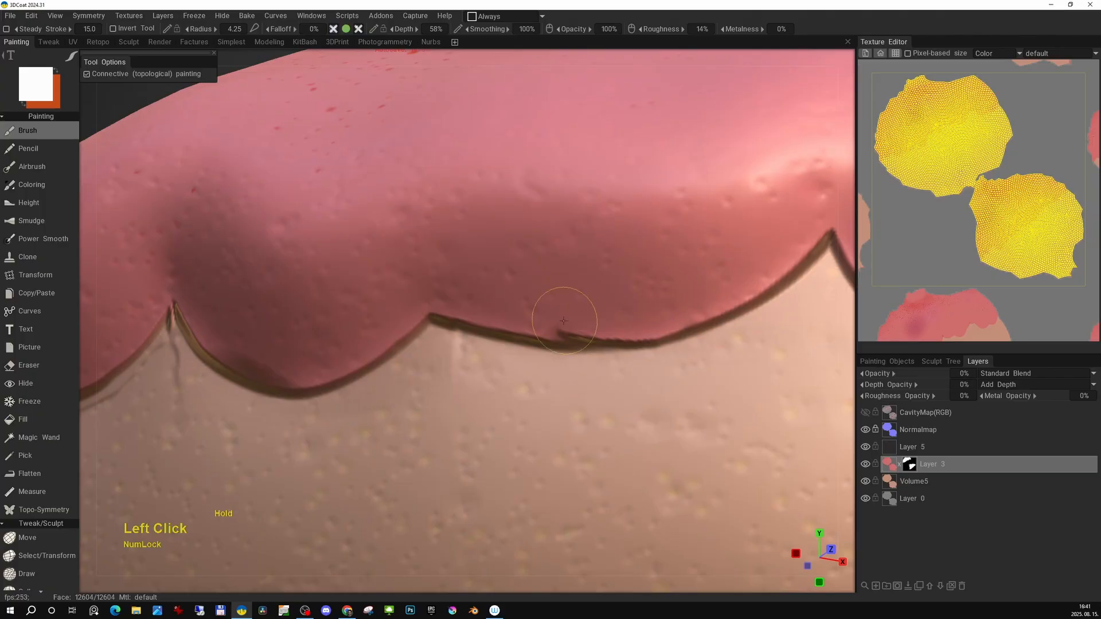
alt+drag(675, 327, 516, 338)
alt+right_drag(516, 338, 424, 344)
key(space)
click(433, 346)
alt+right_drag(509, 388, 447, 376)
alt+drag(447, 376, 578, 379)
Apply Smooth Current Layer to the icing layer with degree 1.00 and 10 repeats.
click(129, 15)
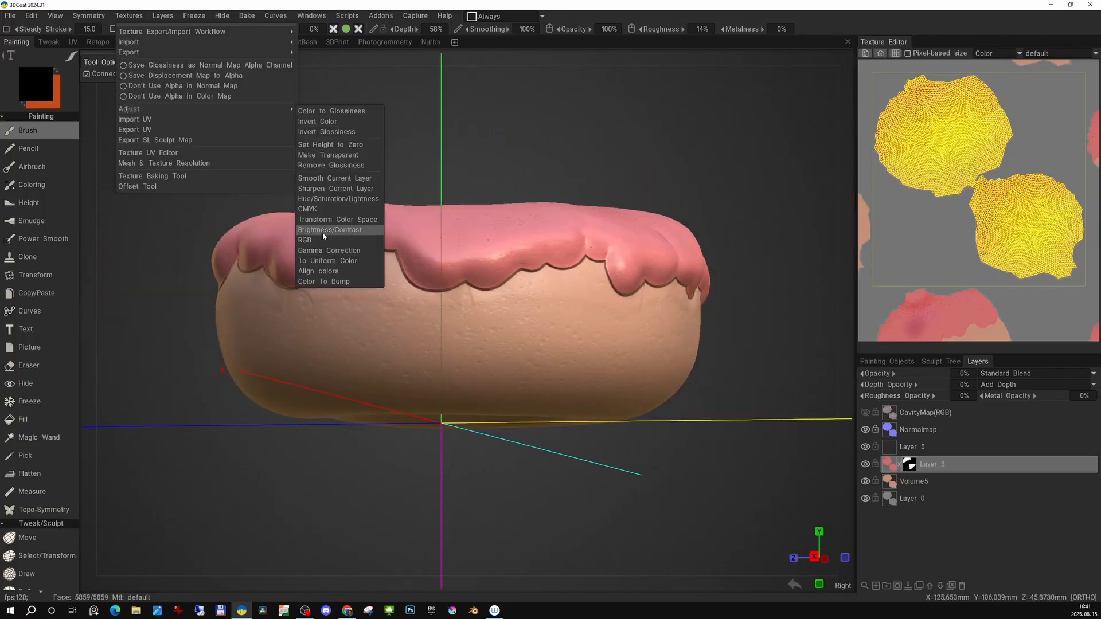
click(334, 179)
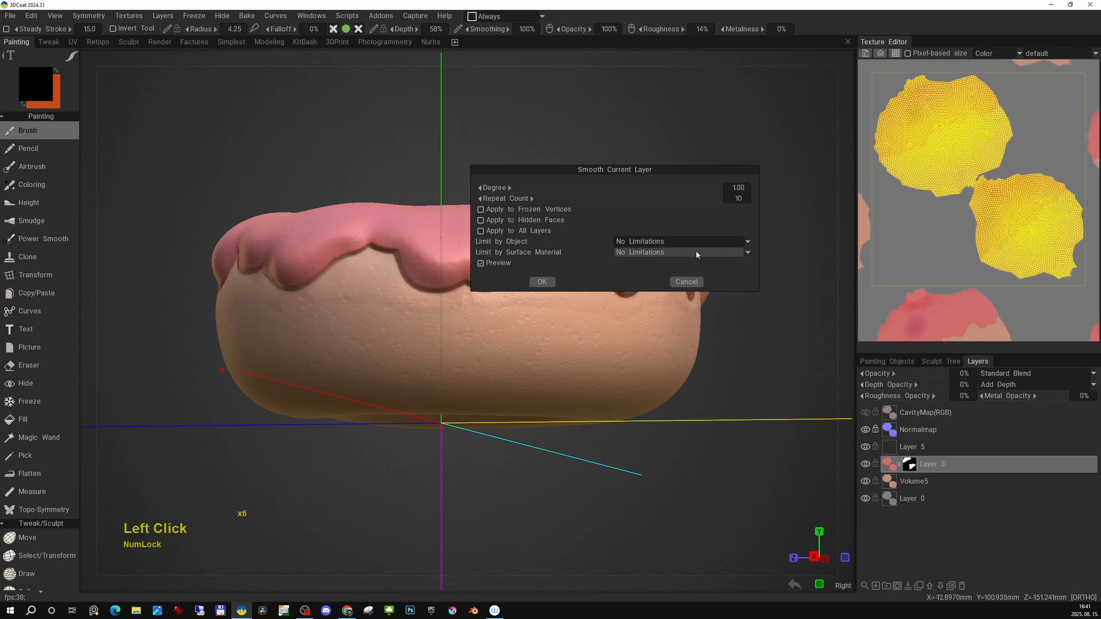
click(547, 287)
Set the icing layer's depth opacity to 100.
alt+drag(533, 321, 665, 361)
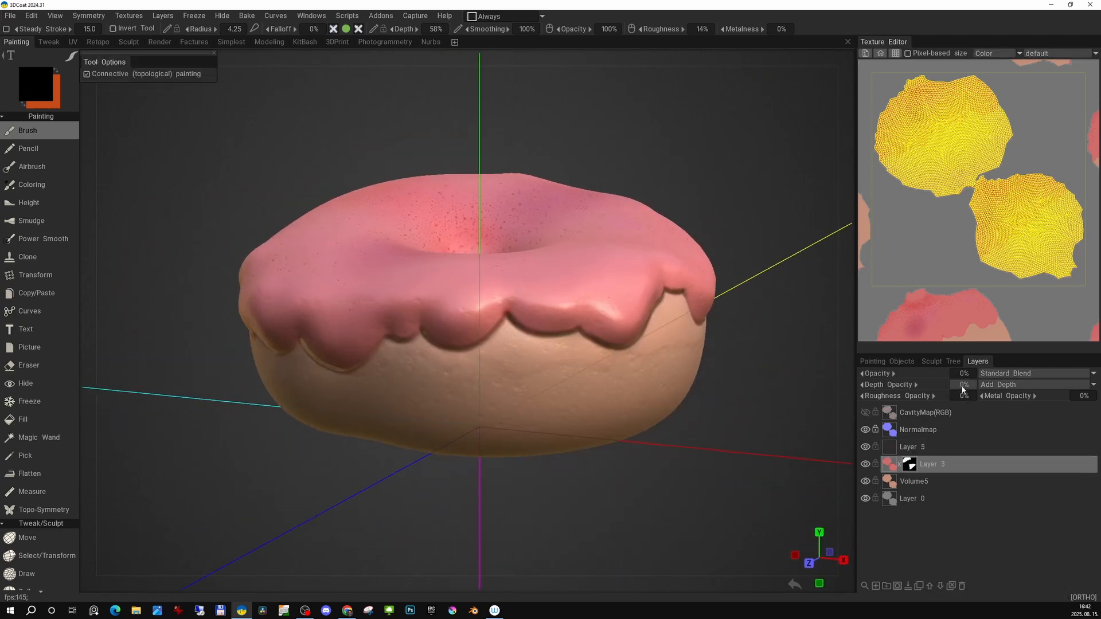
click(946, 464)
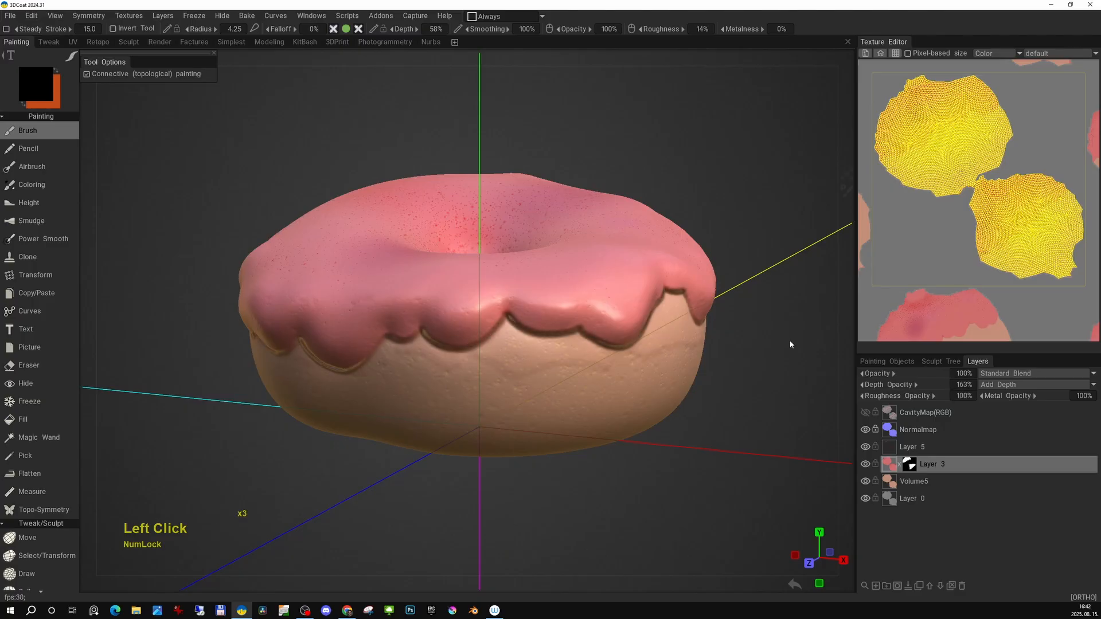
drag(897, 386, 911, 387)
alt+drag(659, 445, 679, 373)
alt+right_drag(679, 372, 665, 350)
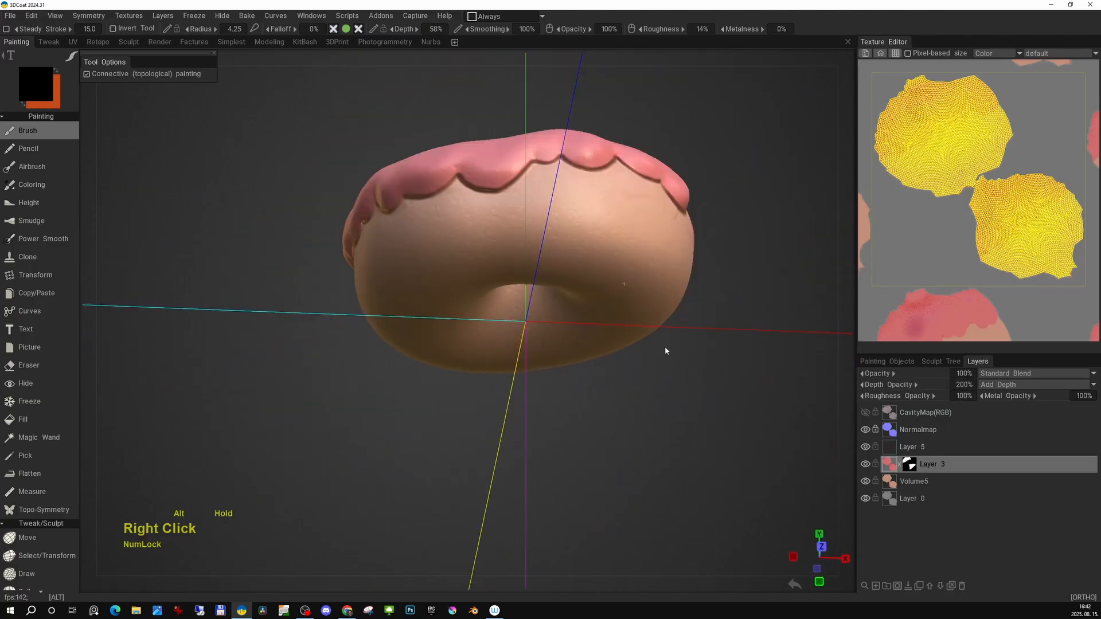
click(973, 388)
text(1)
alt+drag(665, 349, 659, 411)
text(00)
key(Return)
Brush over the remaining lines on the bread under the front drips.
alt+right_drag(659, 411, 591, 366)
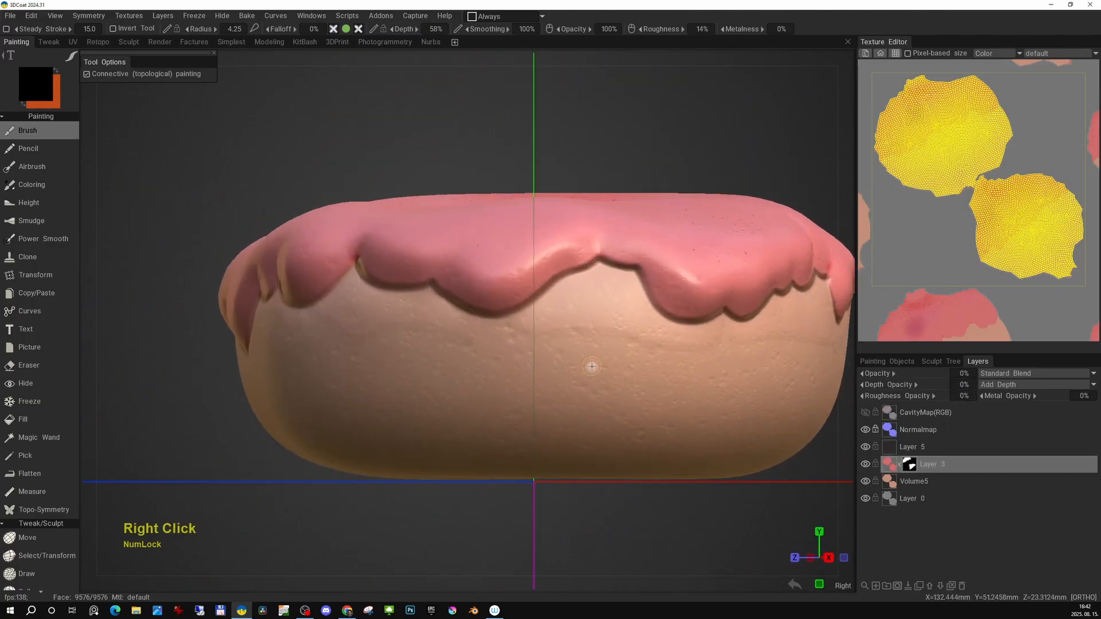
alt+drag(568, 330, 442, 371)
click(502, 395)
alt+drag(505, 390, 572, 290)
alt+drag(803, 339, 565, 335)
alt+drag(709, 342, 566, 338)
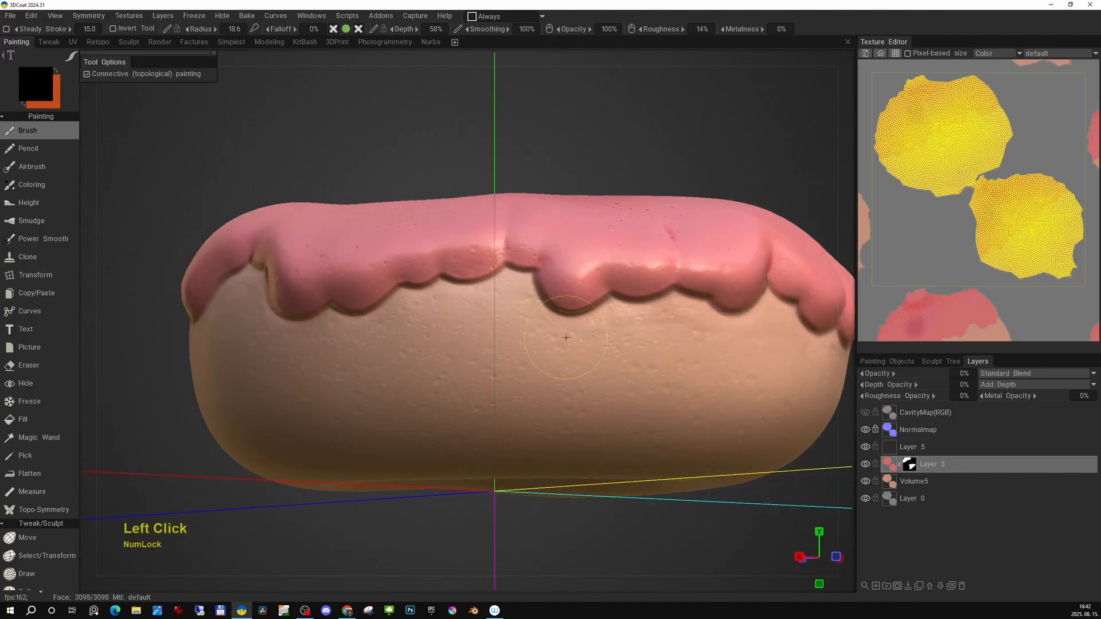
alt+drag(670, 320, 494, 327)
alt+middle_drag(494, 327, 507, 351)
alt+drag(619, 355, 550, 351)
alt+right_drag(559, 349, 628, 373)
alt+drag(628, 372, 693, 376)
alt+middle_drag(694, 375, 652, 351)
alt+right_drag(651, 351, 619, 344)
alt+drag(619, 344, 616, 276)
Smooth the icing layer once more with Smooth Current Layer.
click(911, 467)
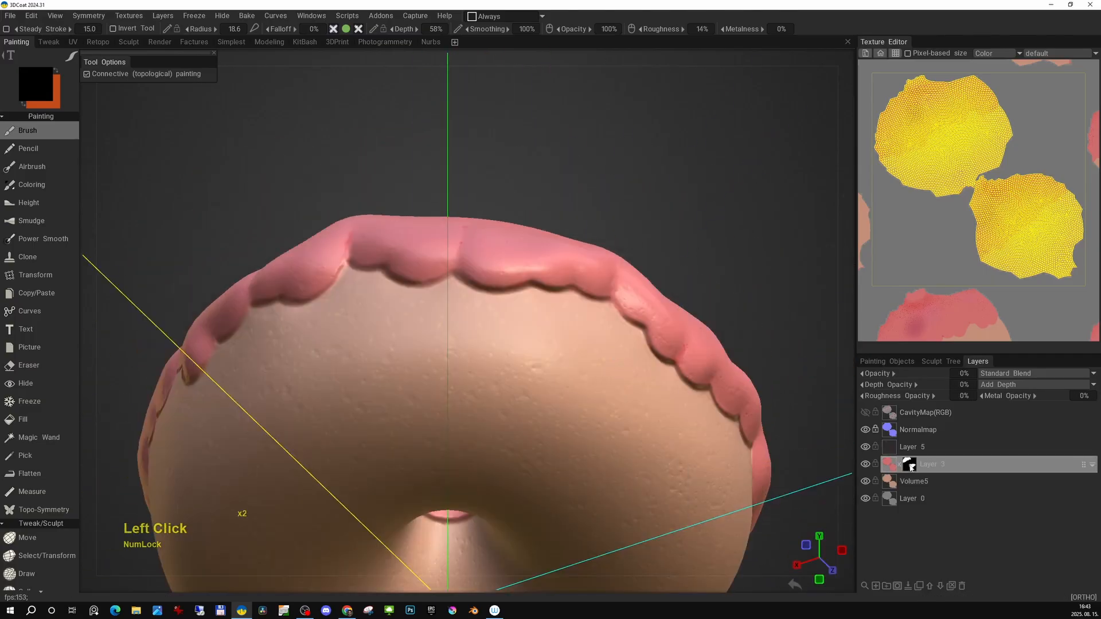
click(133, 16)
mouse_move(232, 115)
click(339, 178)
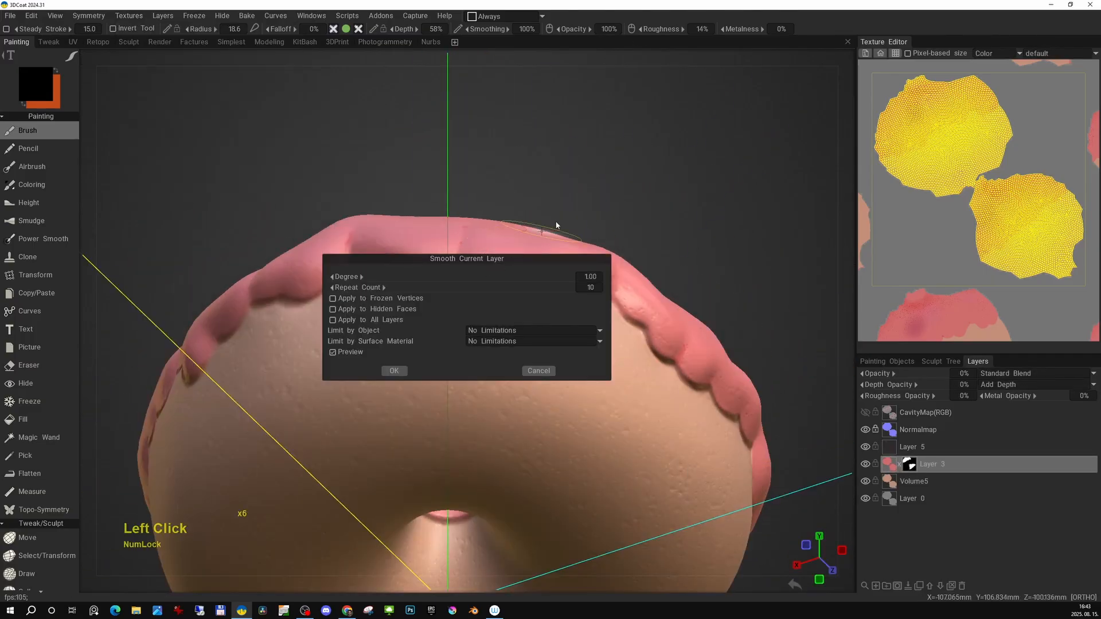
click(510, 210)
click(570, 227)
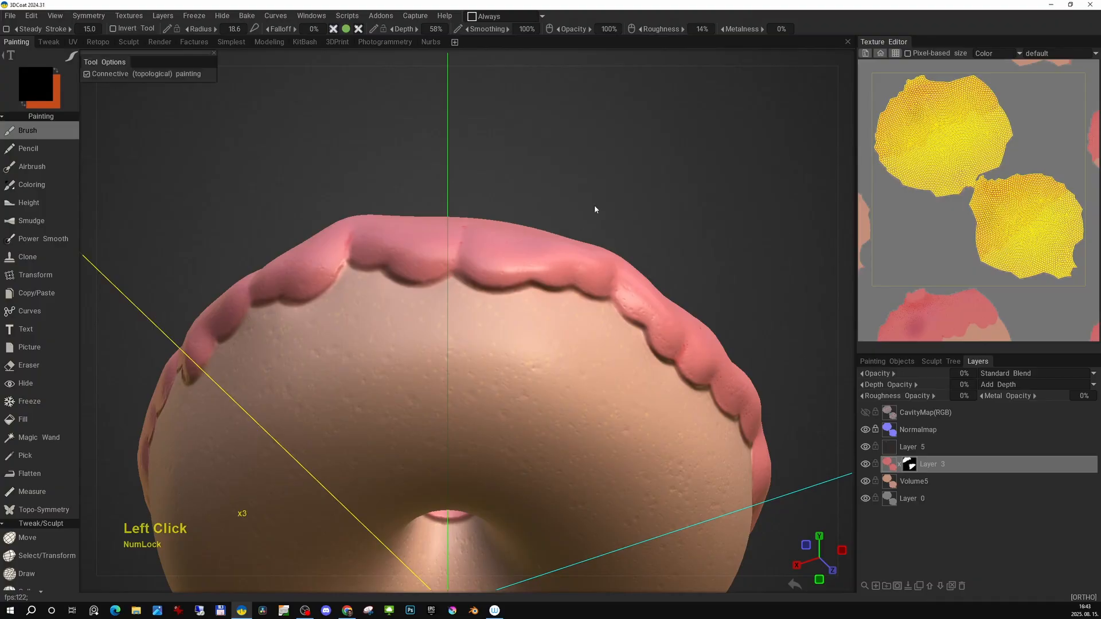
Toggle the icing layer's visibility while orbiting to compare the donut with and without it.
alt+right_drag(595, 209, 608, 241)
alt+drag(608, 241, 683, 189)
click(900, 481)
click(867, 465)
click(867, 465)
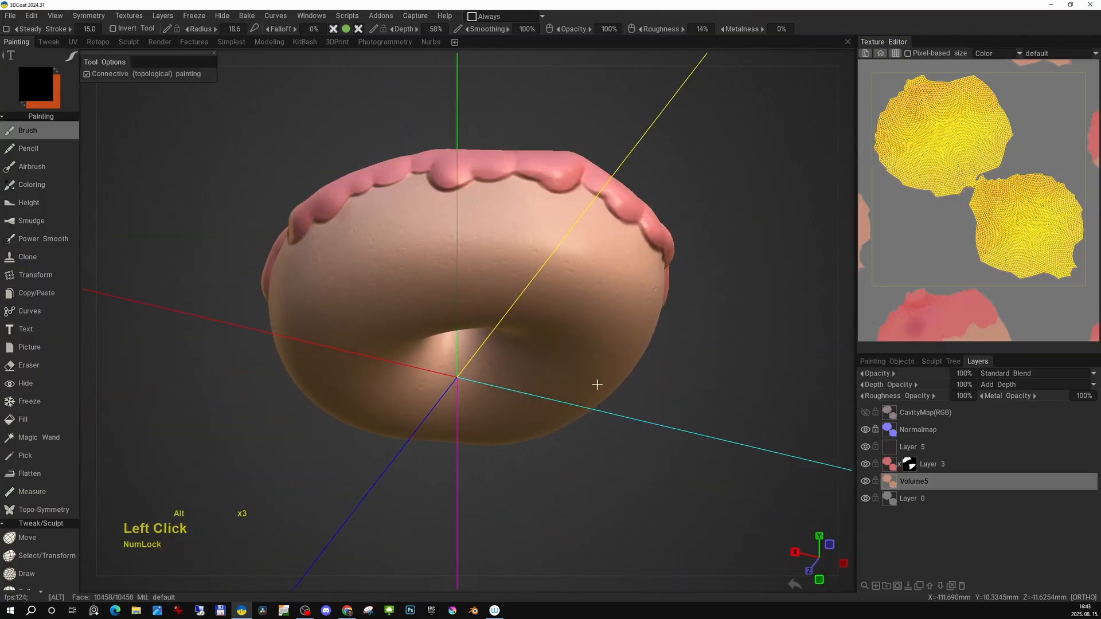
alt+right_drag(596, 383, 661, 415)
click(866, 466)
alt+drag(708, 262, 697, 295)
click(866, 464)
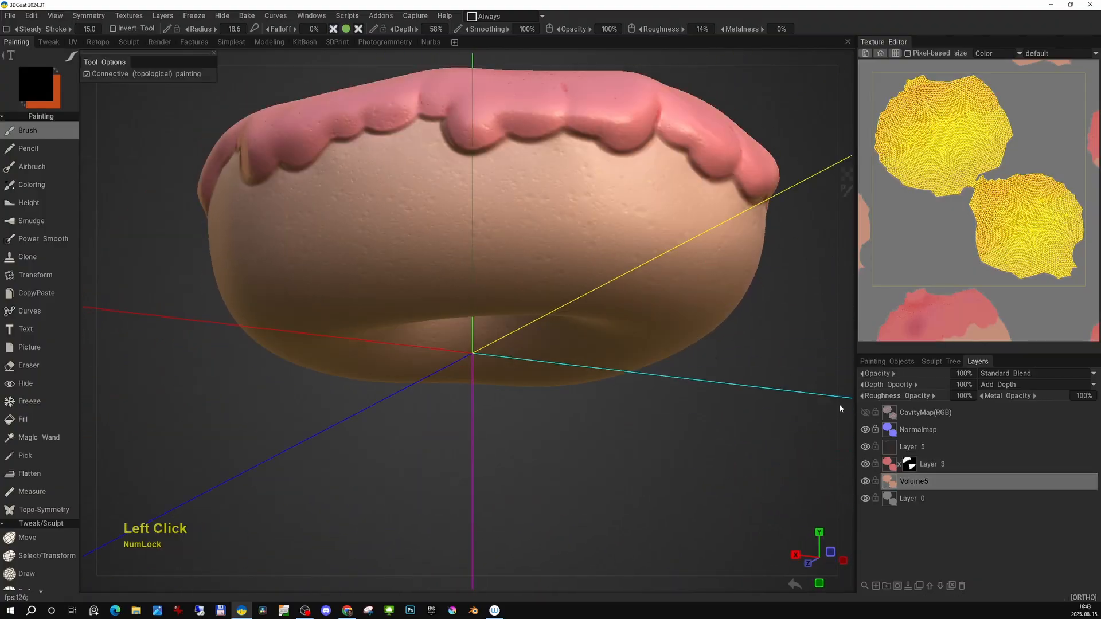
alt+middle_drag(803, 390, 804, 413)
Set the icing layer's depth opacity to 50.
click(930, 464)
text(50)
key(Return)
alt+right_drag(648, 321, 596, 286)
alt+drag(596, 287, 608, 344)
alt+middle_drag(608, 344, 617, 335)
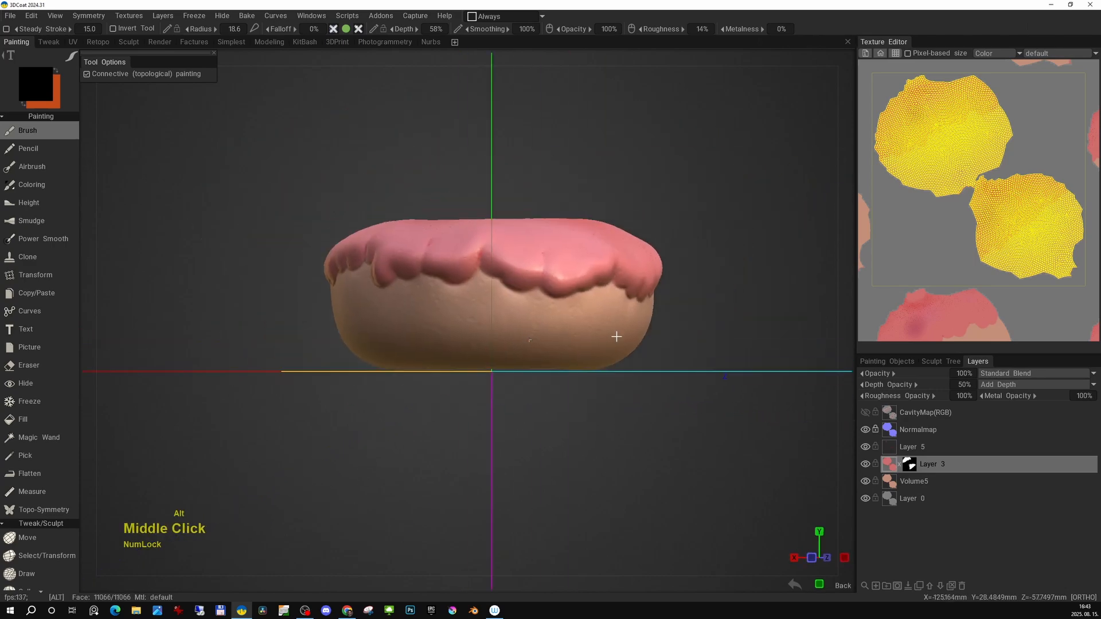
Set the icing layer's depth opacity to 10.
alt+drag(616, 334, 688, 258)
alt+middle_drag(688, 258, 745, 321)
alt+drag(582, 296, 705, 396)
alt+right_drag(705, 396, 613, 350)
alt+middle_drag(613, 350, 654, 370)
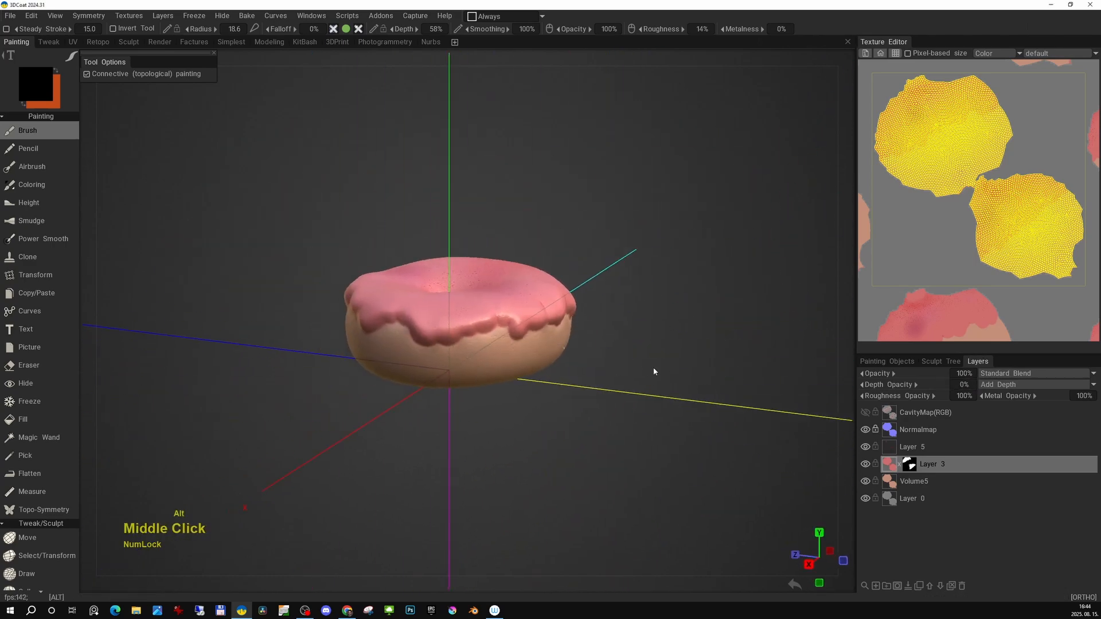
alt+right_drag(654, 371, 711, 396)
click(965, 385)
text(10)
key(Return)
Set the icing layer's depth opacity to 20.
alt+drag(493, 367, 527, 372)
alt+right_drag(527, 372, 570, 423)
alt+drag(550, 344, 573, 309)
alt+right_drag(573, 309, 699, 413)
alt+drag(768, 430, 747, 442)
click(965, 384)
text(20)
key(Return)
Touch up the lower edges of the icing drips with the brush radius reduced to about 8.44.
alt+drag(467, 384, 487, 344)
alt+right_drag(487, 344, 510, 361)
alt+drag(458, 315, 407, 339)
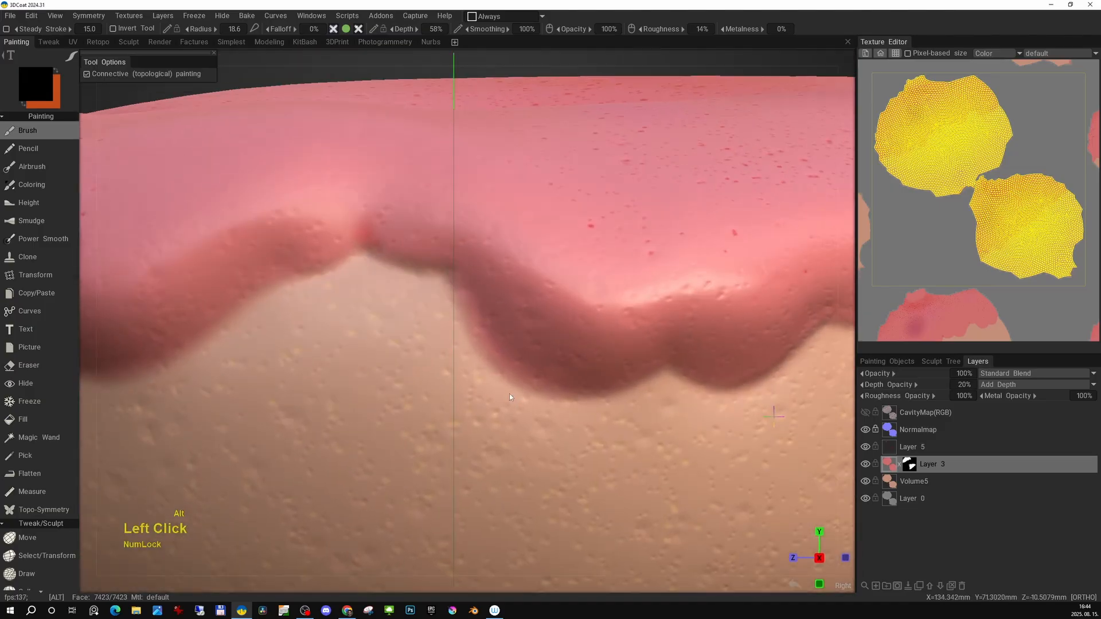
key(space)
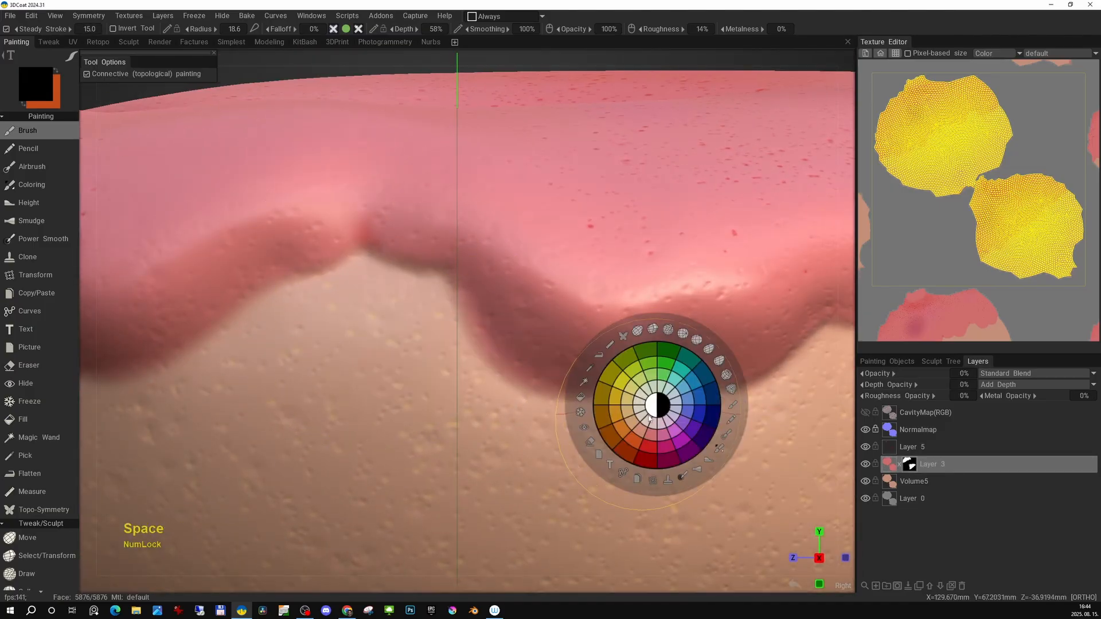
right_drag(438, 316, 406, 314)
alt+drag(516, 367, 562, 366)
mouse_move(459, 332)
alt+middle_down()
mouse_move(546, 315)
mouse_move(619, 318)
alt+middle_up()
drag(593, 289, 533, 338)
alt+drag(362, 401, 448, 398)
drag(442, 292, 474, 323)
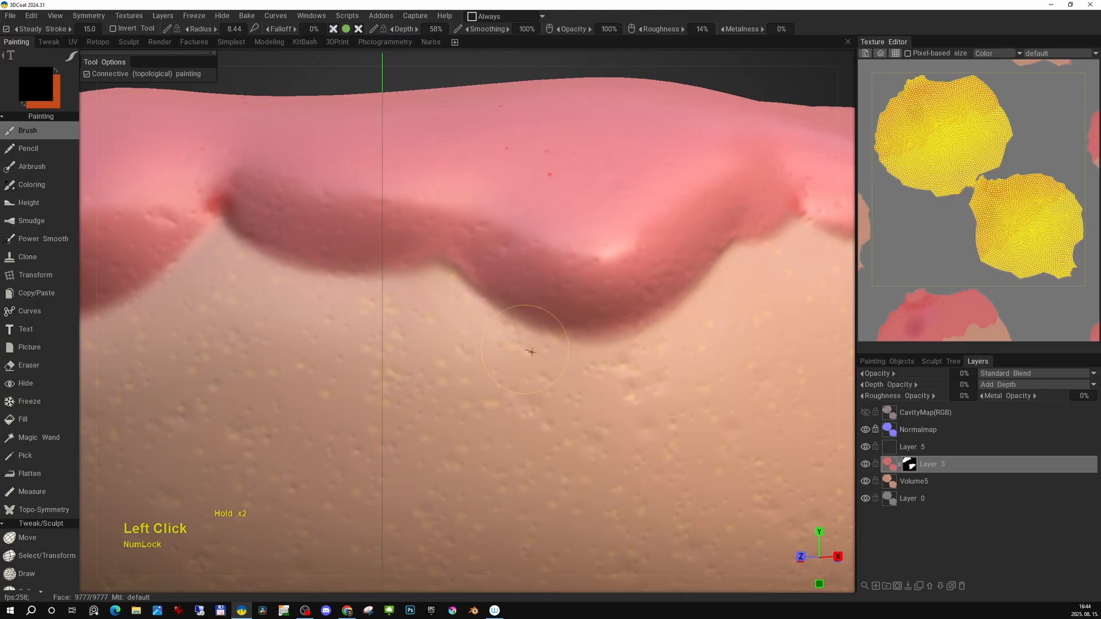
drag(532, 352, 539, 354)
alt+right_drag(538, 344, 504, 275)
alt+drag(504, 275, 453, 304)
alt+right_drag(487, 344, 528, 464)
drag(486, 345, 565, 331)
key(e)
key(e)
drag(495, 345, 533, 342)
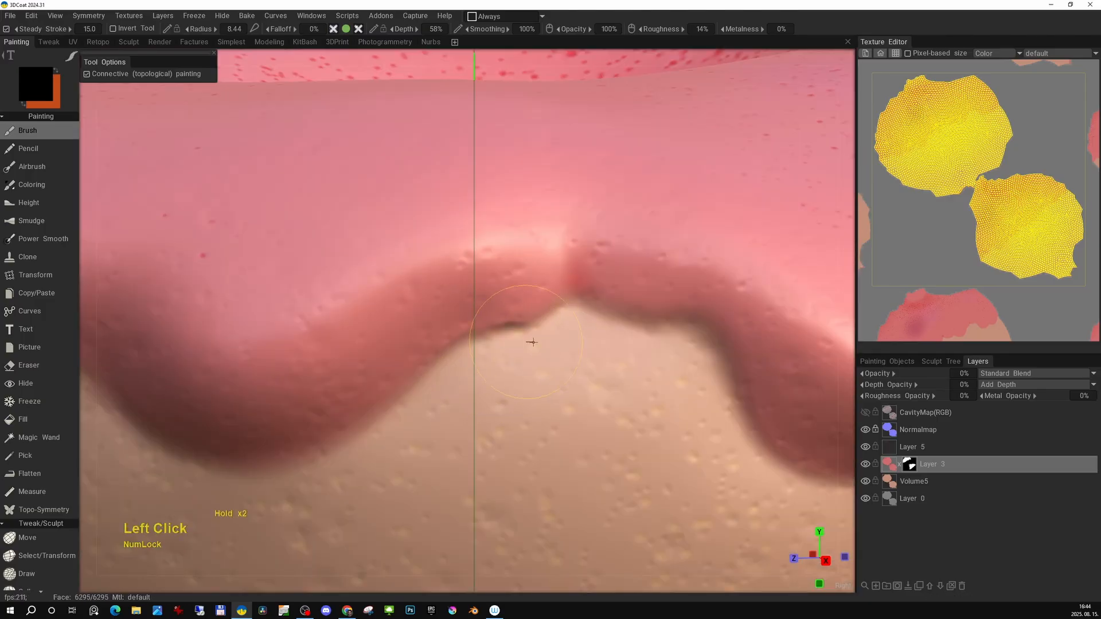
alt+right_drag(525, 344, 493, 258)
alt+drag(505, 292, 559, 304)
alt+right_drag(559, 321, 573, 349)
Select the Volume5 layer and set the brush condition to More on Concave with 28% cavity width.
click(918, 483)
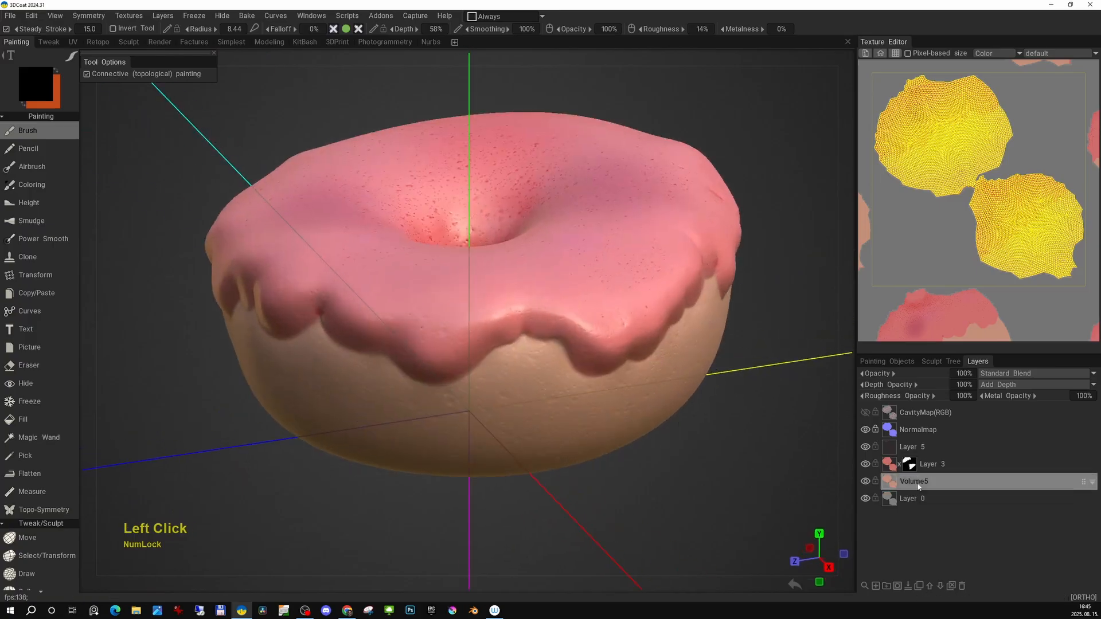
alt+drag(647, 476, 620, 362)
click(494, 17)
click(488, 40)
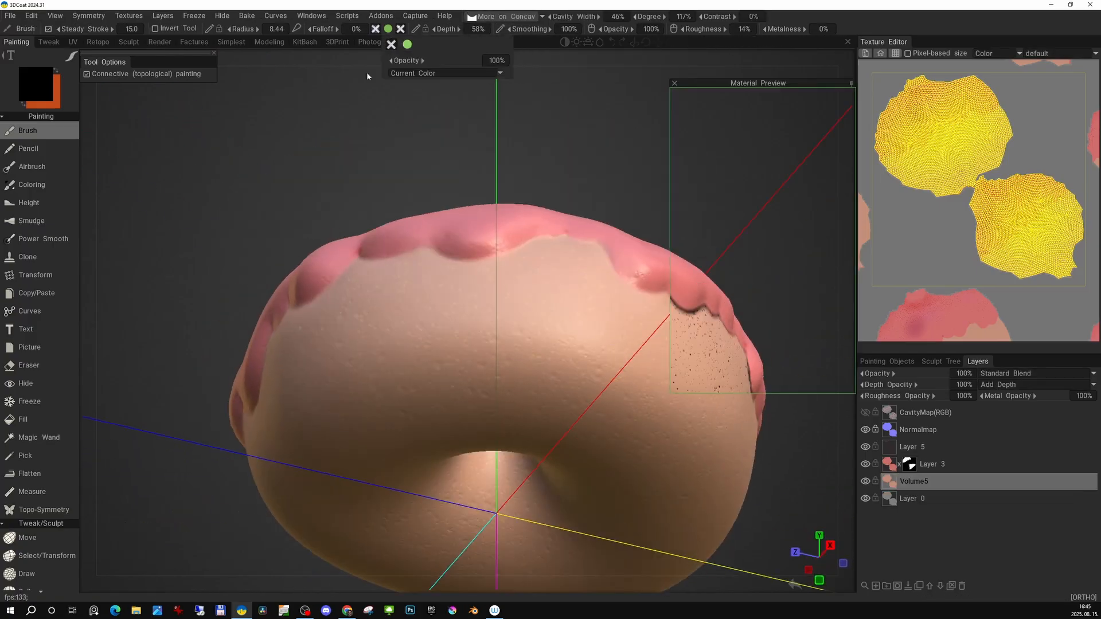
key(b)
drag(519, 372, 506, 387)
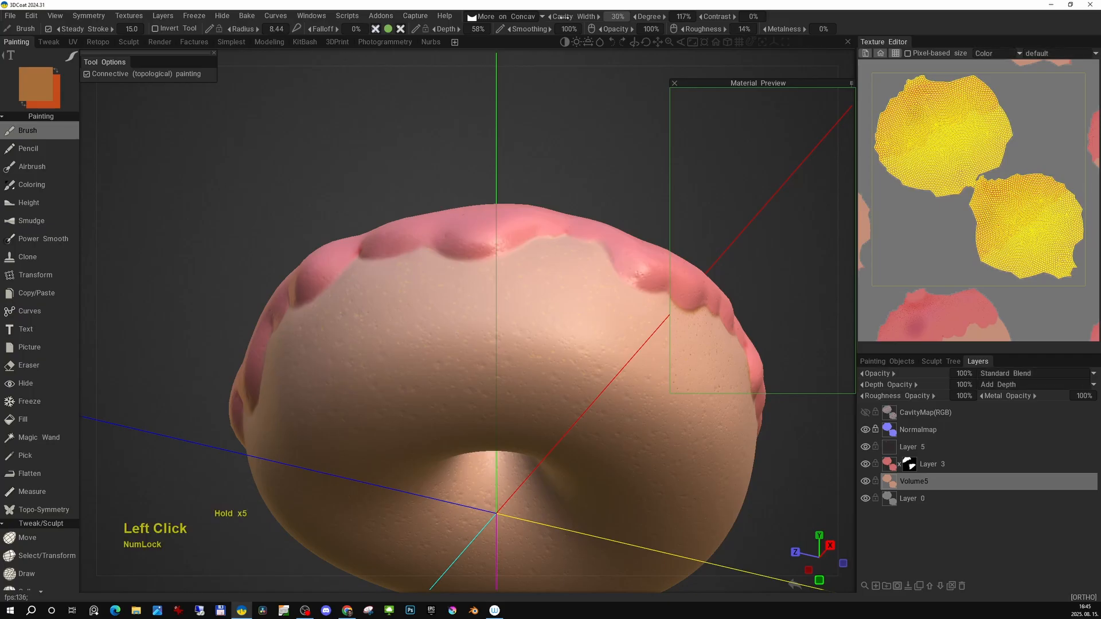
drag(675, 23, 667, 20)
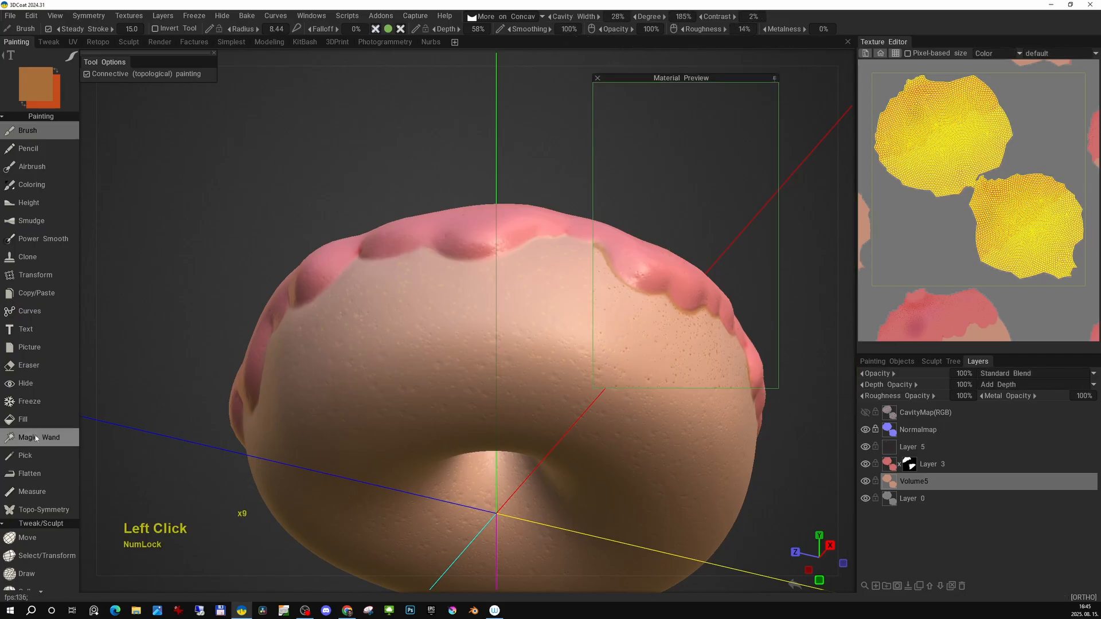
Paint over the bread's underside with the brush enlarged to a radius of about 49.8.
click(24, 419)
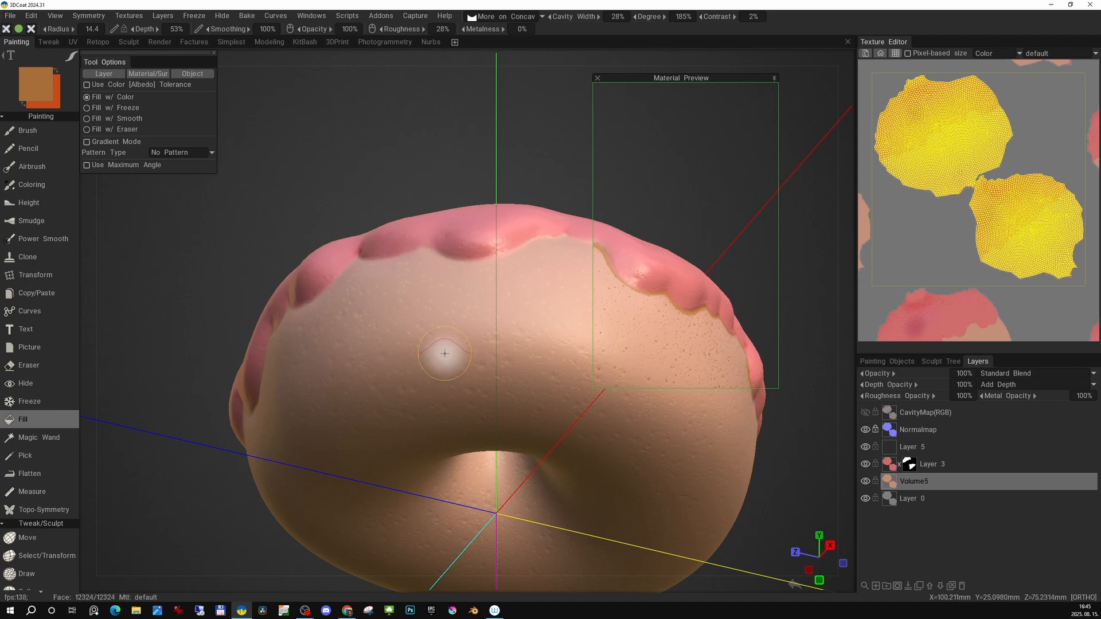
key(e)
click(344, 320)
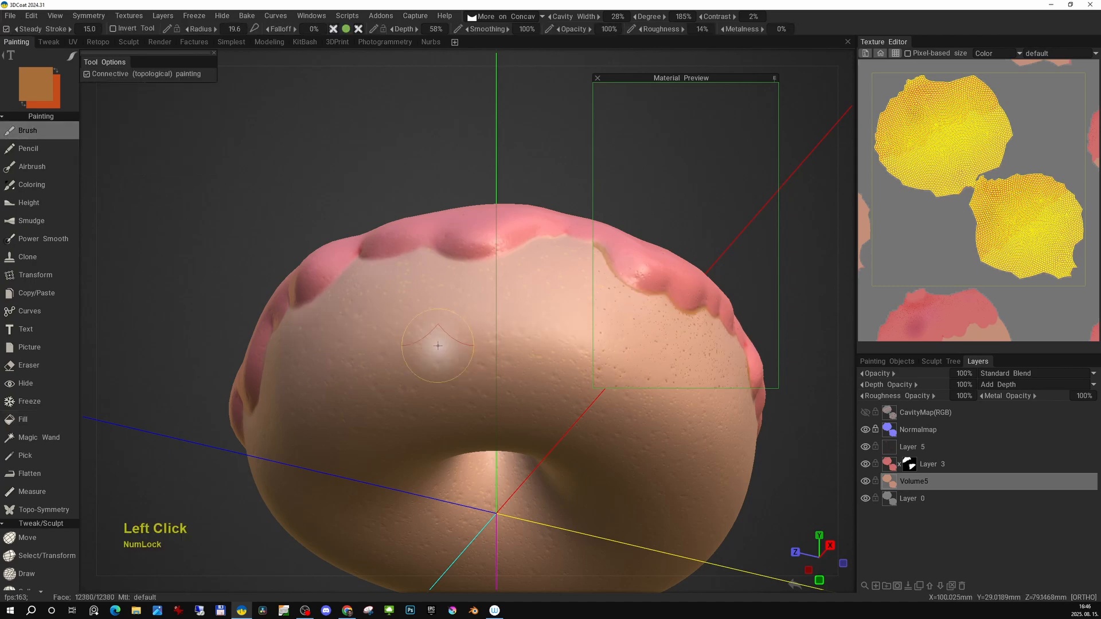
middle_drag(470, 369, 474, 335)
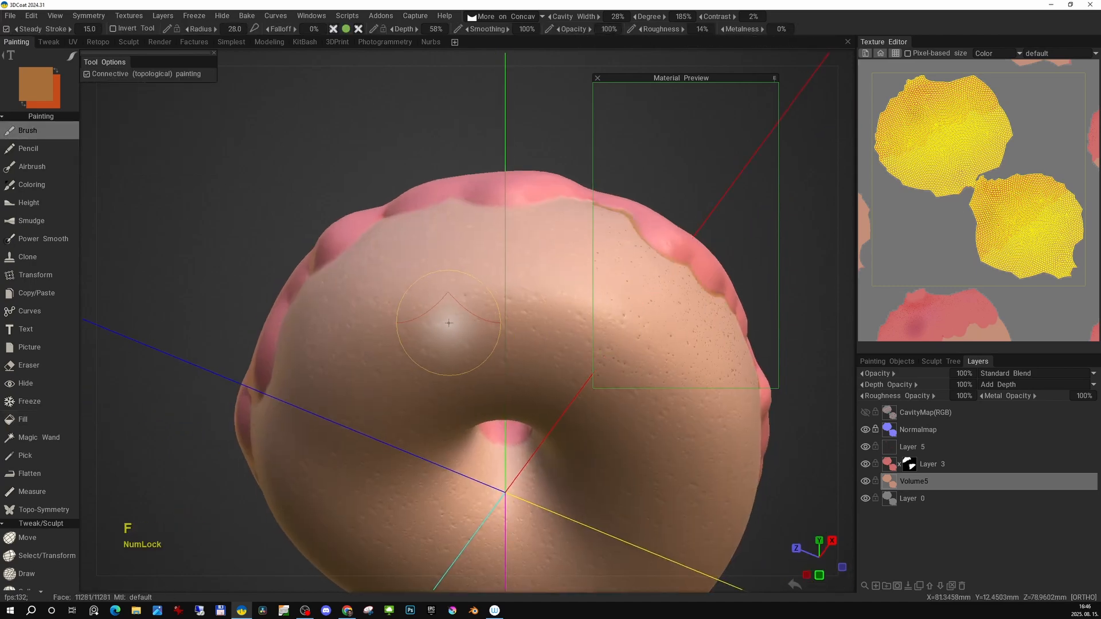
key(t)
click(408, 284)
right_drag(426, 338, 474, 305)
drag(437, 363, 411, 402)
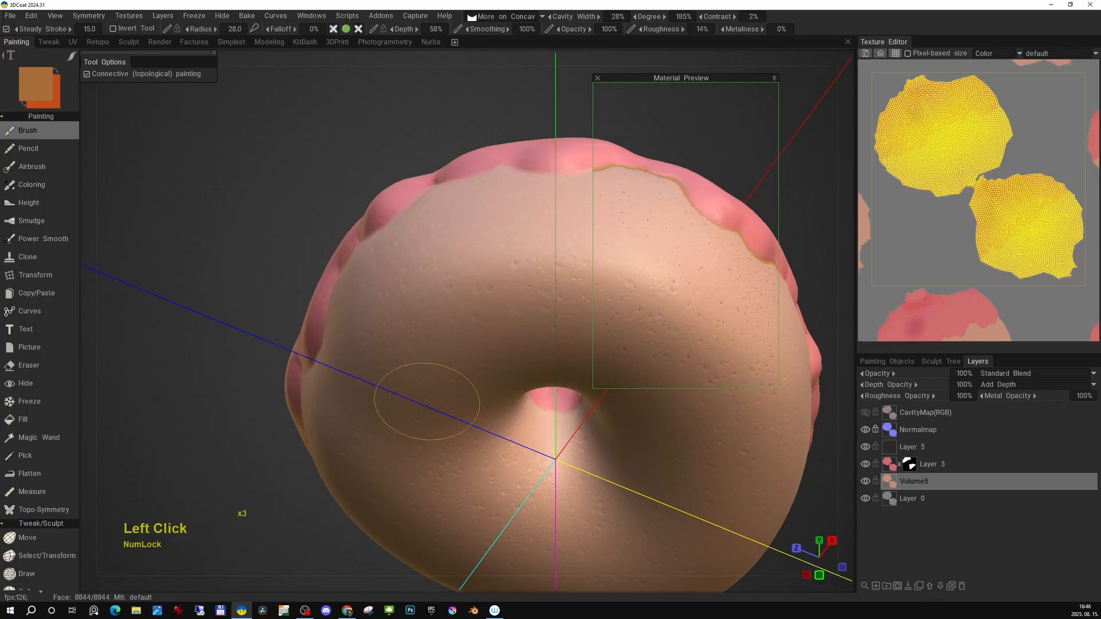
click(471, 342)
alt+right_drag(448, 348, 414, 313)
alt+drag(413, 312, 361, 455)
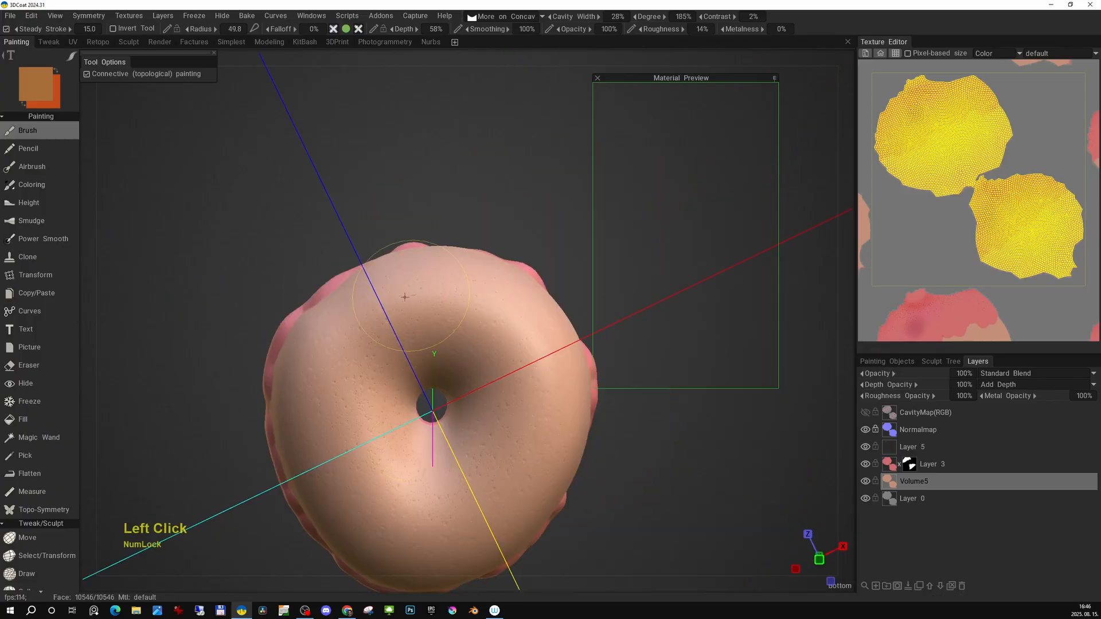
alt+drag(435, 321, 516, 378)
Set the brush condition to More on Convex and pick the light tan colour E3B587 from the colour palette.
key(o)
click(471, 349)
click(553, 389)
click(469, 355)
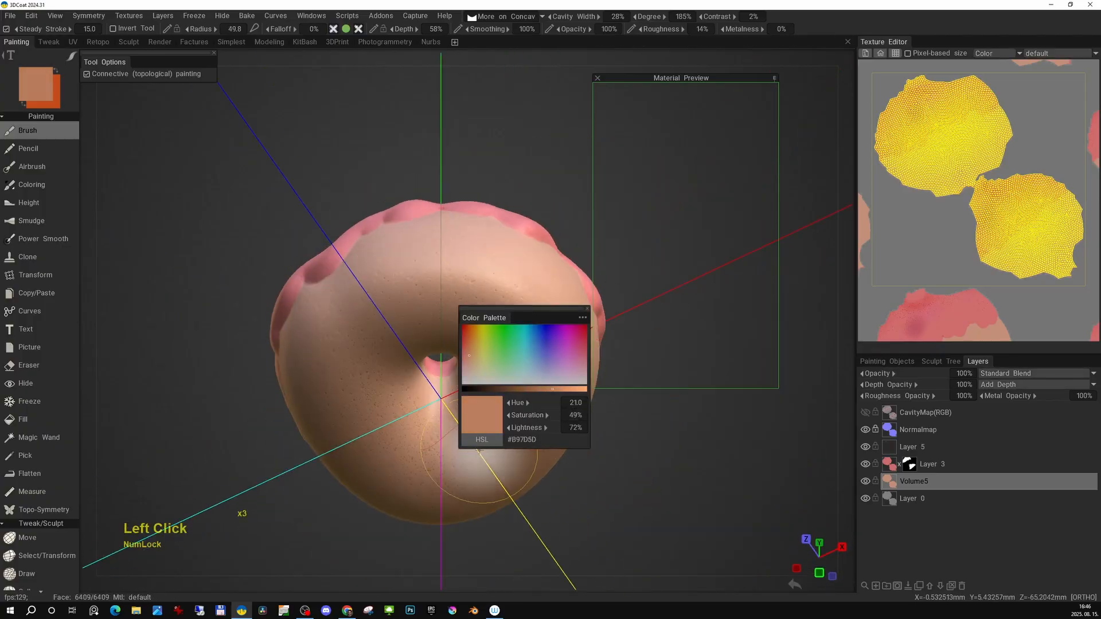
alt+drag(479, 452, 443, 313)
alt+middle_drag(443, 312, 424, 309)
alt+drag(425, 309, 374, 334)
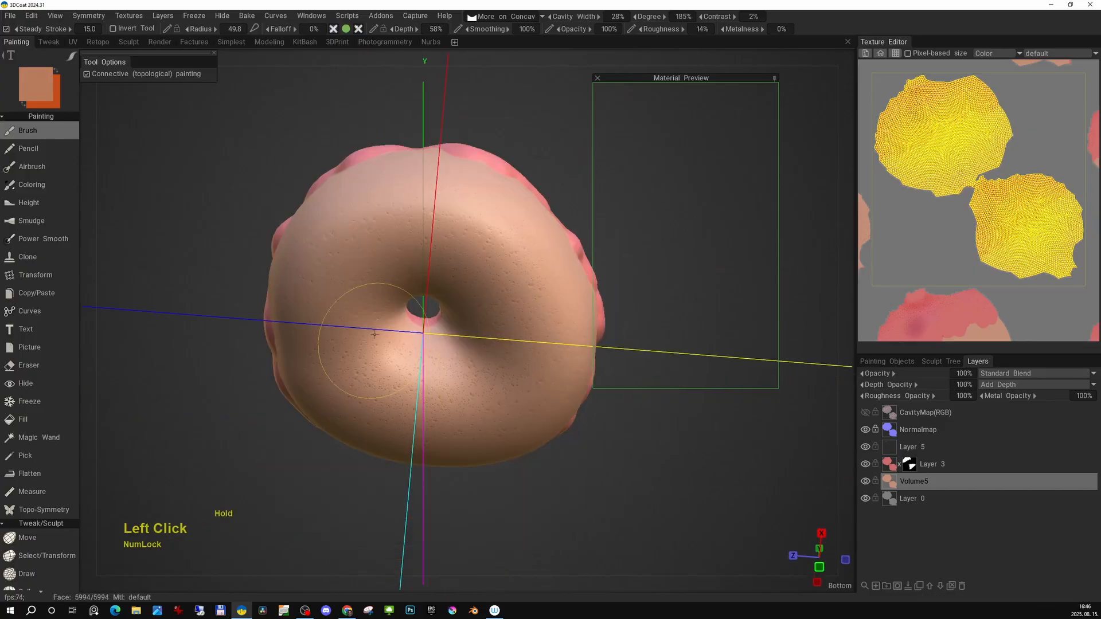
scroll(375, 334, down, 1)
alt+middle_drag(374, 335, 386, 347)
click(494, 17)
click(492, 53)
key(b)
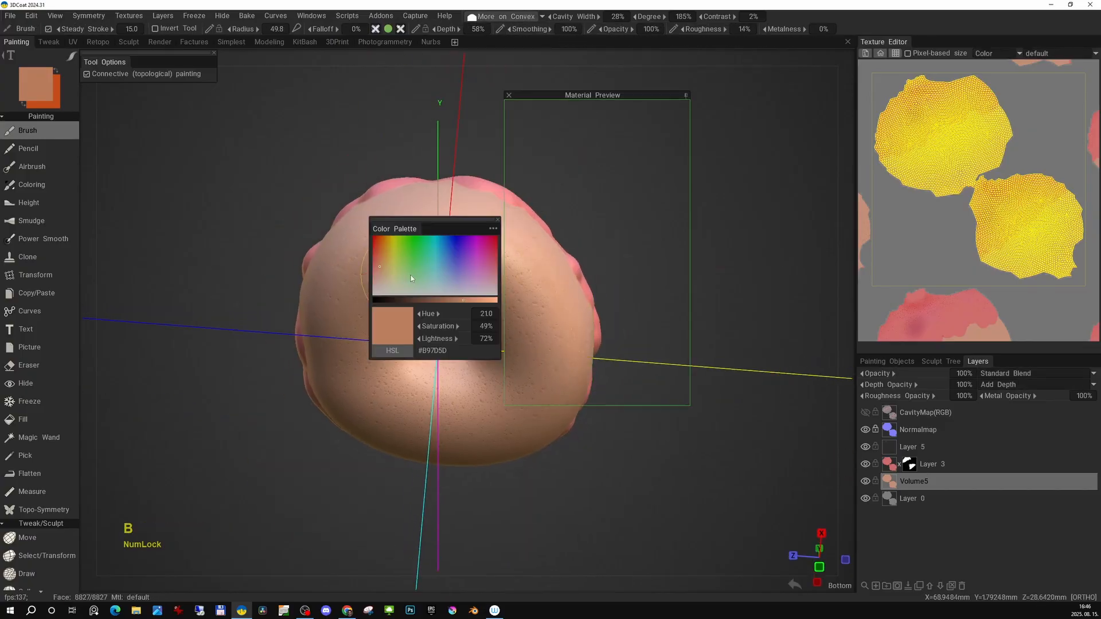
drag(427, 221, 753, 184)
drag(784, 266, 809, 262)
click(708, 235)
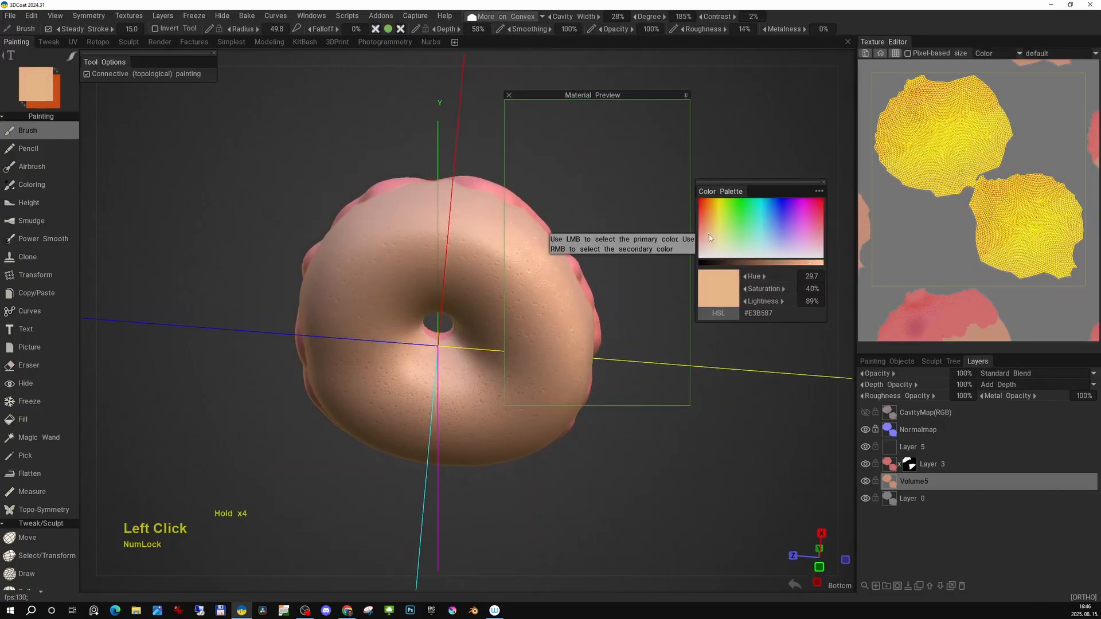
Paint light tan highlights over the bread's convex areas.
drag(357, 346, 397, 243)
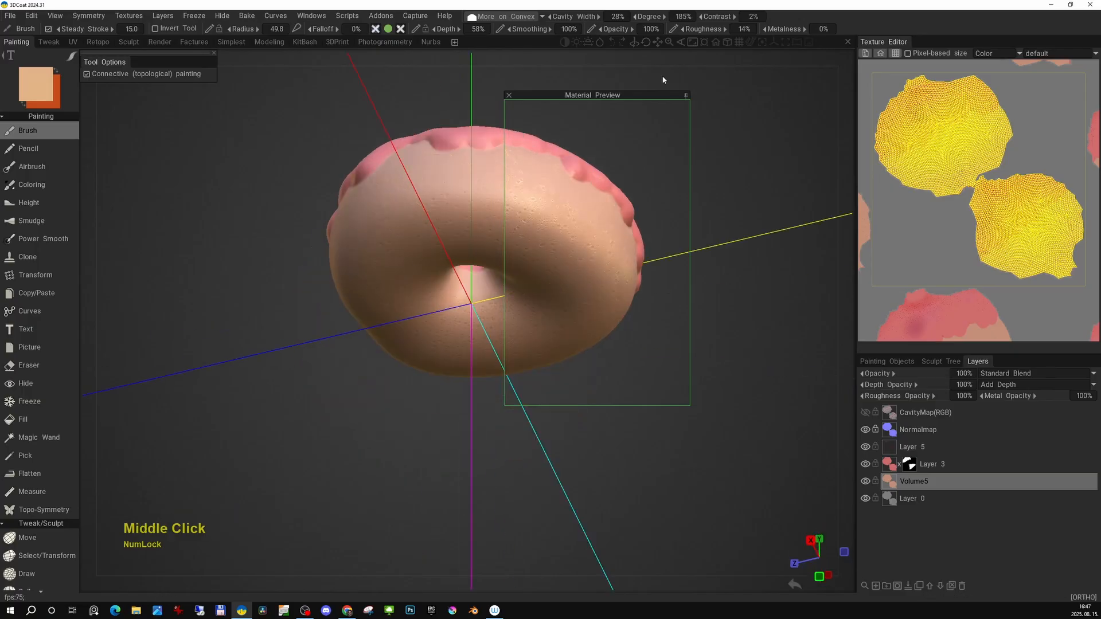
drag(600, 109, 711, 125)
mouse_move(524, 226)
alt+mouse_down()
mouse_move(487, 199)
mouse_move(450, 196)
mouse_move(462, 236)
mouse_move(430, 228)
mouse_move(430, 244)
alt+mouse_up()
scroll(487, 199, down, 2)
alt+drag(444, 245, 410, 269)
drag(499, 258, 466, 243)
mouse_move(401, 225)
mouse_down()
mouse_move(428, 205)
mouse_move(465, 237)
mouse_move(492, 172)
mouse_move(497, 179)
mouse_up()
mouse_move(497, 178)
alt+mouse_down()
mouse_move(418, 260)
mouse_move(429, 234)
mouse_move(489, 317)
mouse_move(509, 246)
mouse_move(514, 324)
mouse_move(502, 294)
alt+mouse_up()
Select Layer 3, set the condition to More on Concave and pick a dark red colour.
click(937, 464)
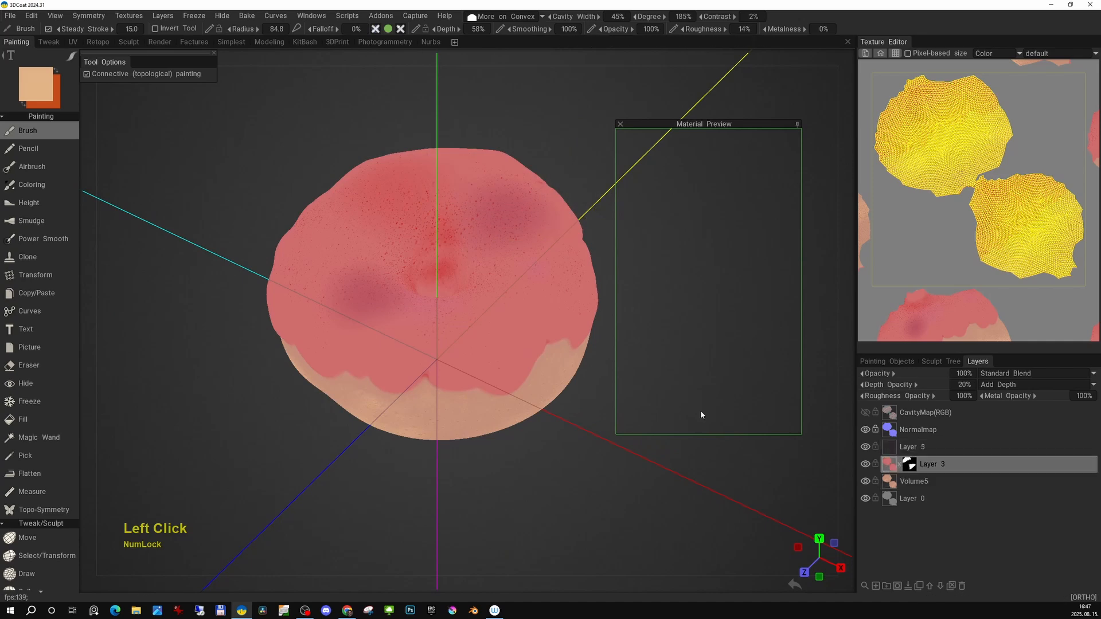
key(v)
mouse_move(678, 124)
mouse_down()
mouse_move(556, 128)
mouse_move(625, 130)
mouse_up()
click(503, 16)
click(481, 56)
right_drag(473, 329, 447, 329)
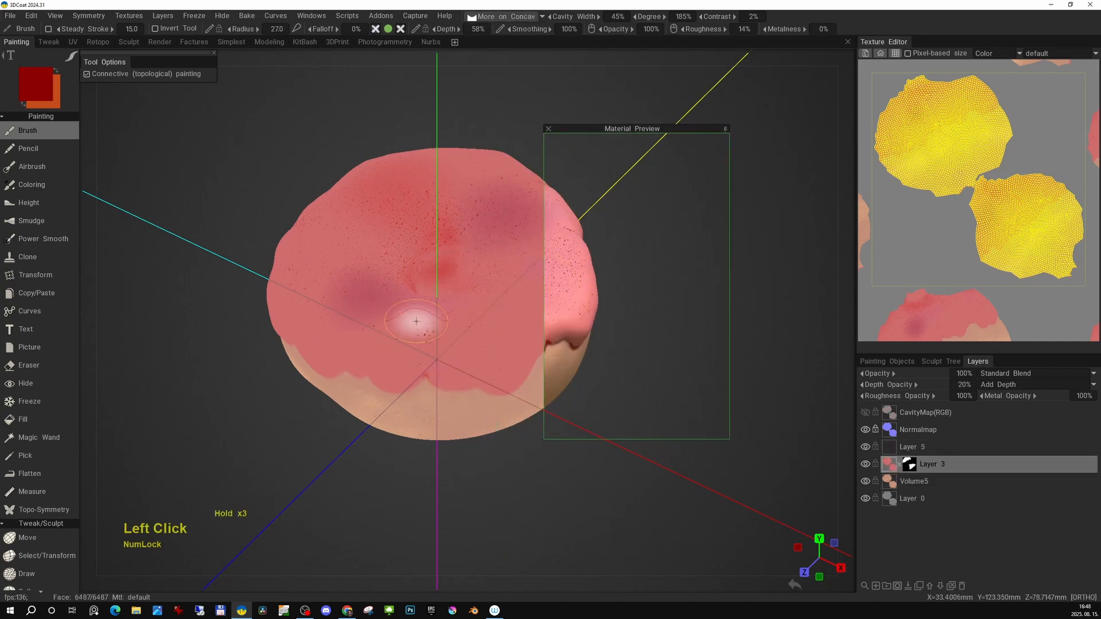
alt+drag(492, 313, 447, 287)
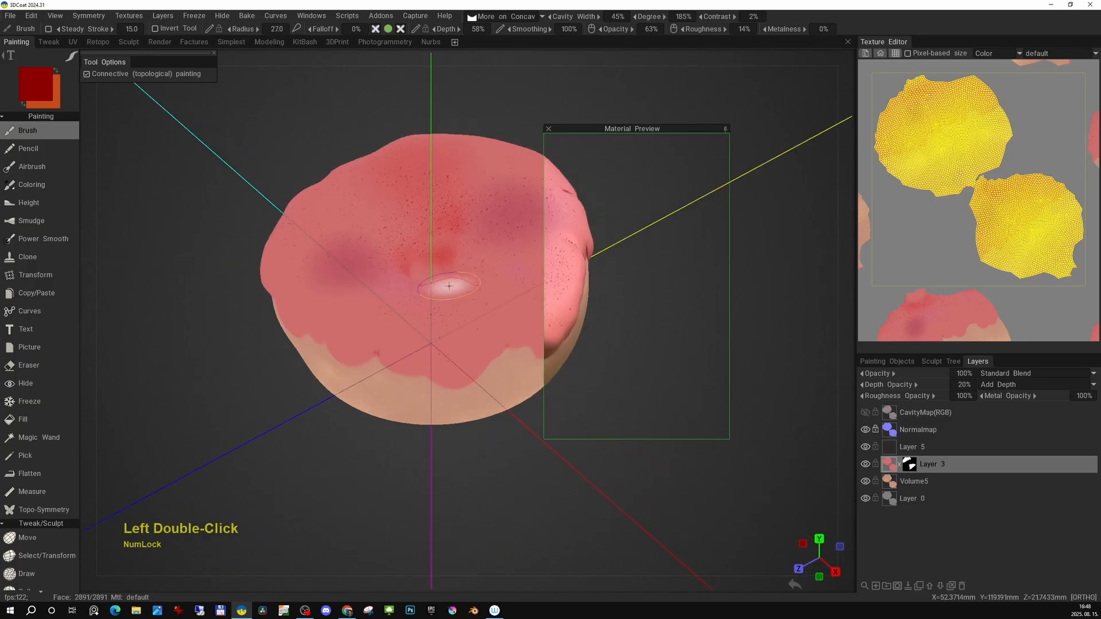
Paint red shading into the icing's concave areas at 63% brush opacity.
key(v)
click(424, 288)
alt+drag(334, 276, 447, 296)
mouse_move(351, 246)
alt+middle_down()
mouse_move(381, 300)
mouse_move(444, 255)
alt+middle_up()
key(5)
mouse_move(444, 256)
alt+mouse_down()
mouse_move(506, 290)
mouse_move(495, 278)
alt+mouse_up()
drag(634, 131, 695, 113)
alt+drag(551, 292, 498, 264)
alt+drag(412, 298, 459, 252)
mouse_move(395, 258)
alt+middle_down()
mouse_move(430, 312)
mouse_move(484, 265)
alt+middle_up()
click(399, 29)
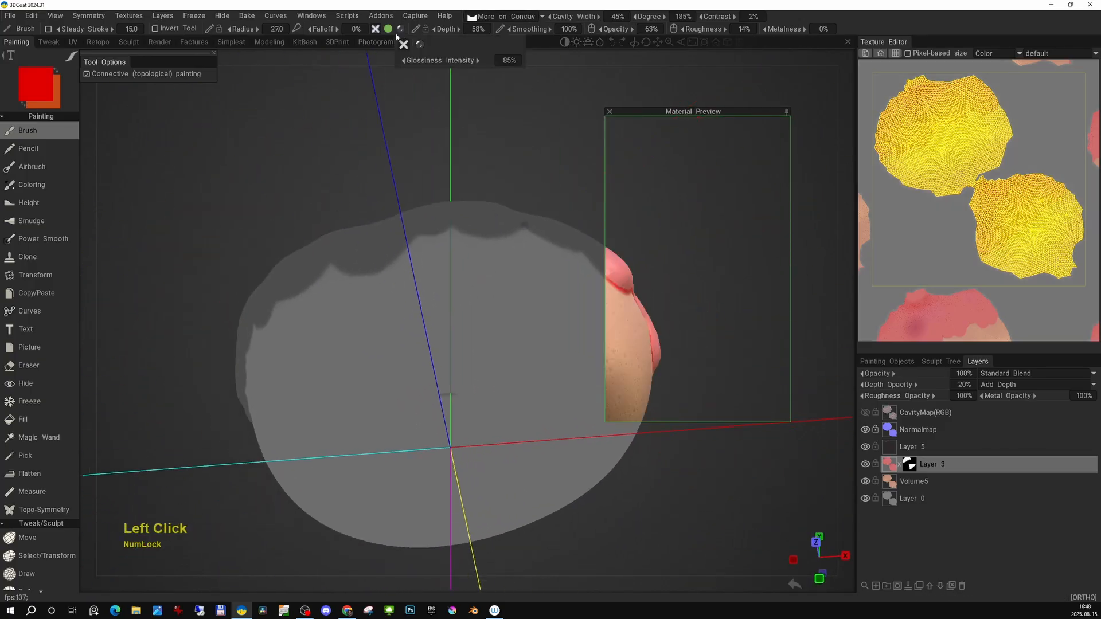
On the Volume5 layer, paint the bread at 85% opacity using the More on Convex condition.
click(921, 485)
alt+drag(490, 124, 518, 179)
alt+middle_drag(518, 179, 543, 143)
drag(618, 29, 630, 30)
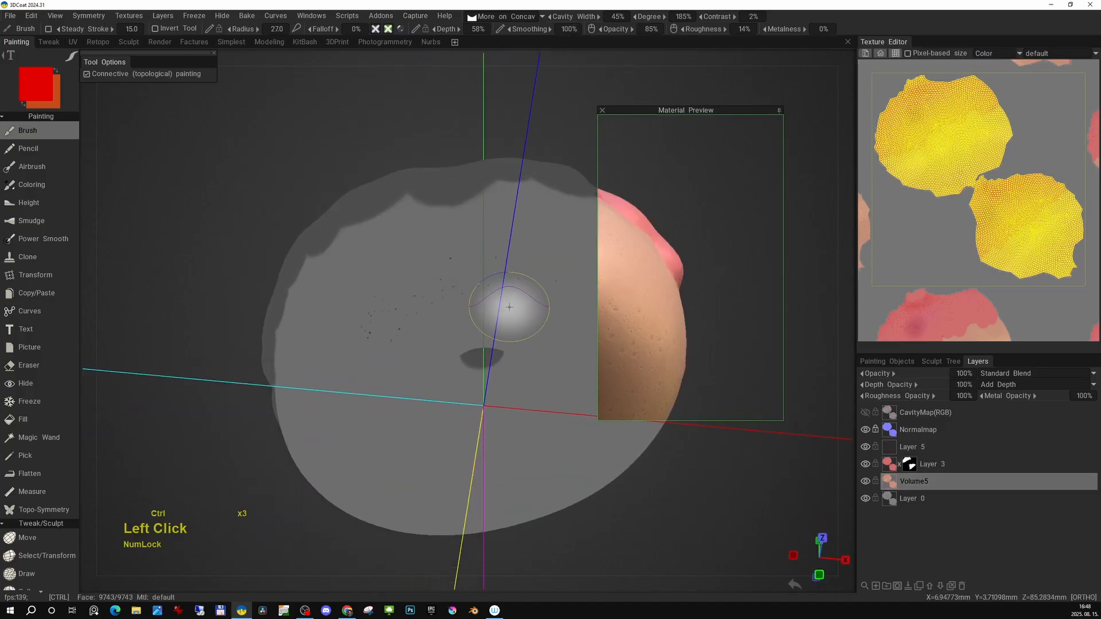
click(531, 17)
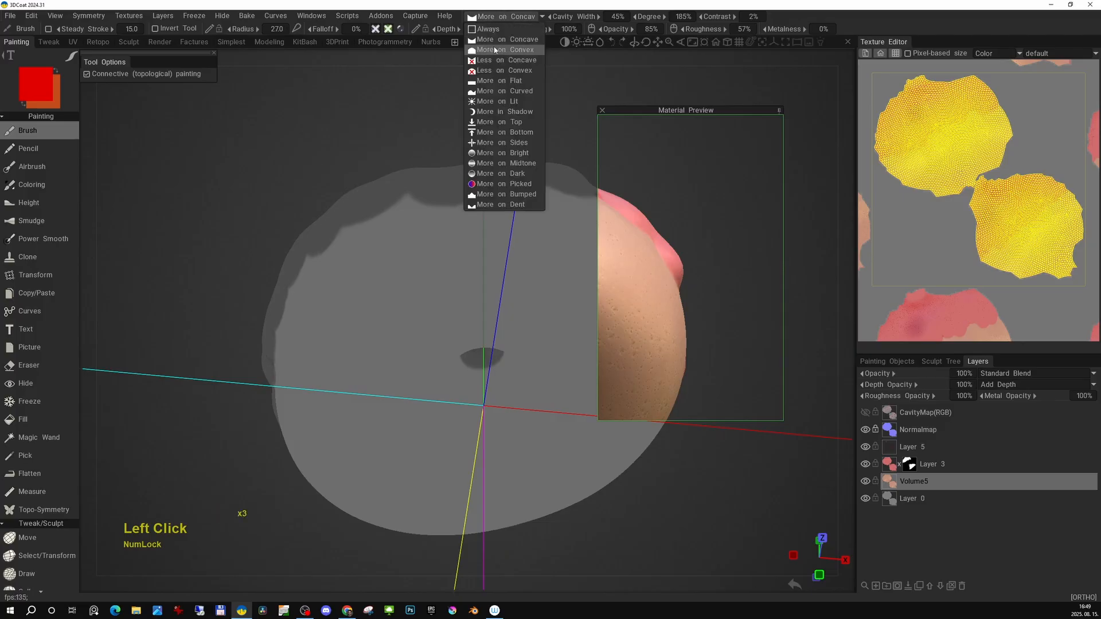
click(496, 51)
mouse_move(417, 302)
mouse_down()
mouse_move(493, 281)
mouse_move(554, 243)
mouse_up()
key(5)
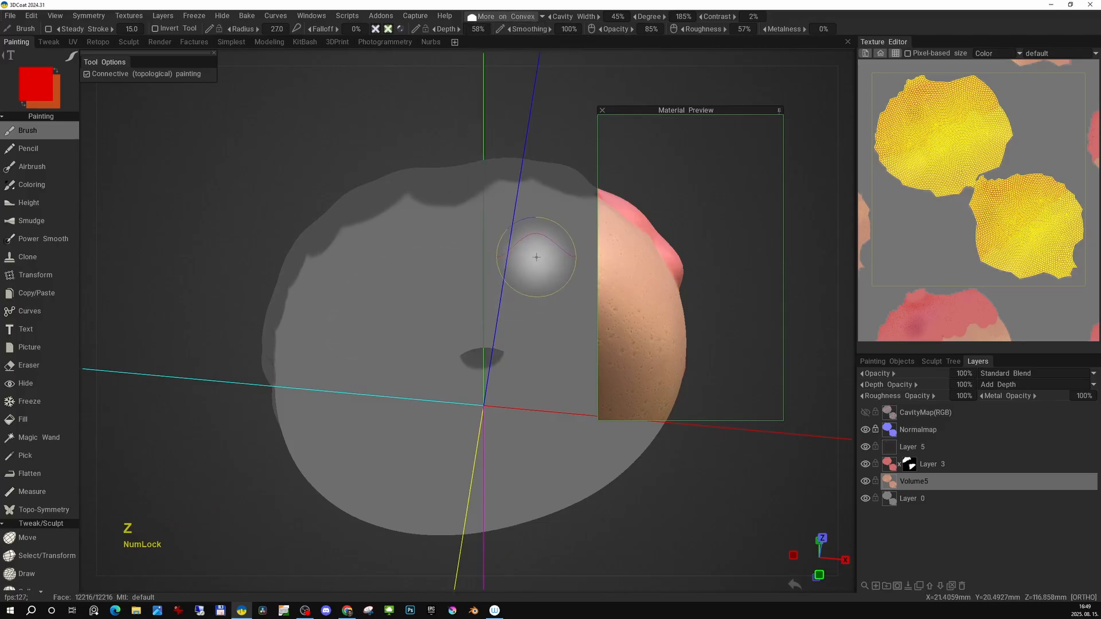
alt+drag(481, 290, 435, 252)
Pick a speckle stencil from the stencil library and set its mapping to UV-Mapping.
click(847, 157)
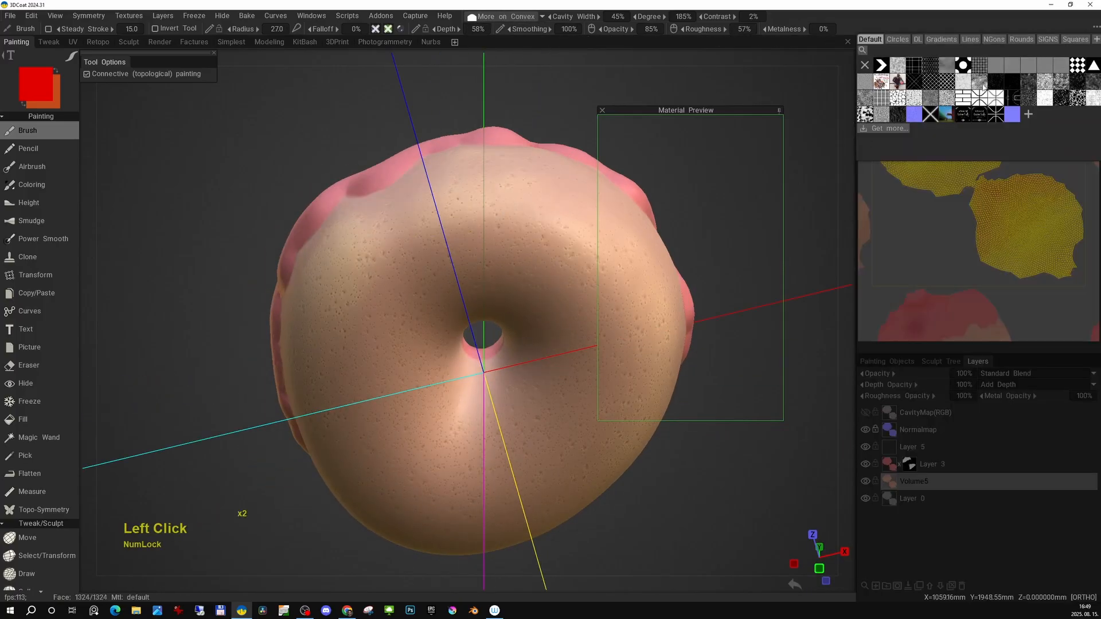
click(912, 86)
drag(589, 63, 569, 76)
key(3)
scroll(519, 244, down, 1)
alt+drag(521, 241, 494, 281)
scroll(497, 232, down, 1)
alt+drag(498, 232, 400, 270)
scroll(400, 270, down, 1)
alt+drag(533, 298, 427, 190)
scroll(428, 189, up, 1)
click(426, 319)
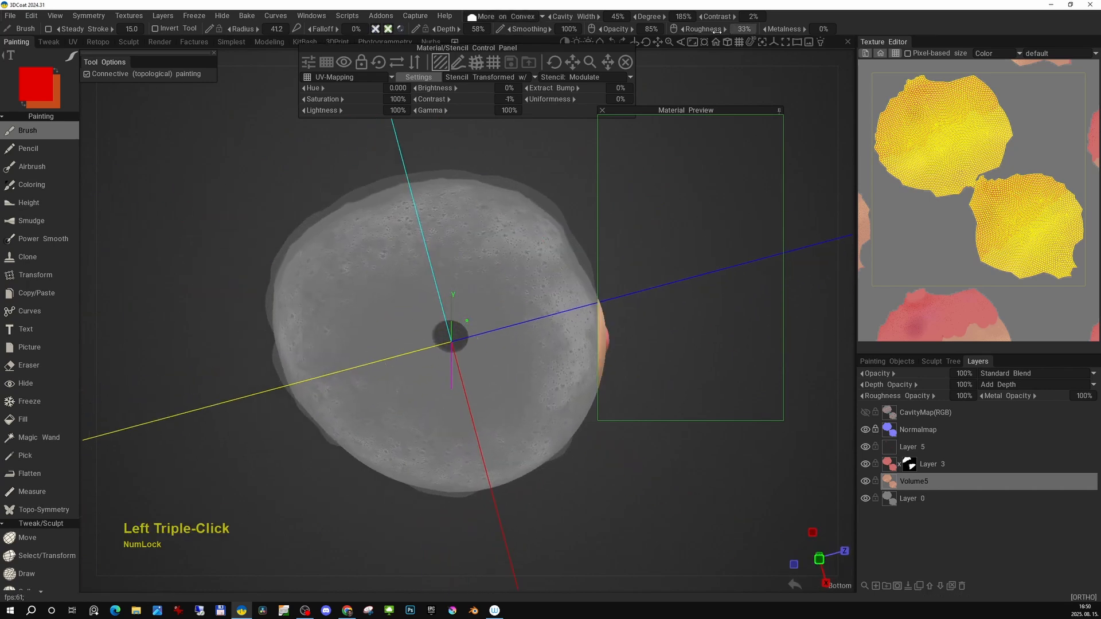
click(442, 265)
click(529, 309)
click(419, 77)
click(419, 76)
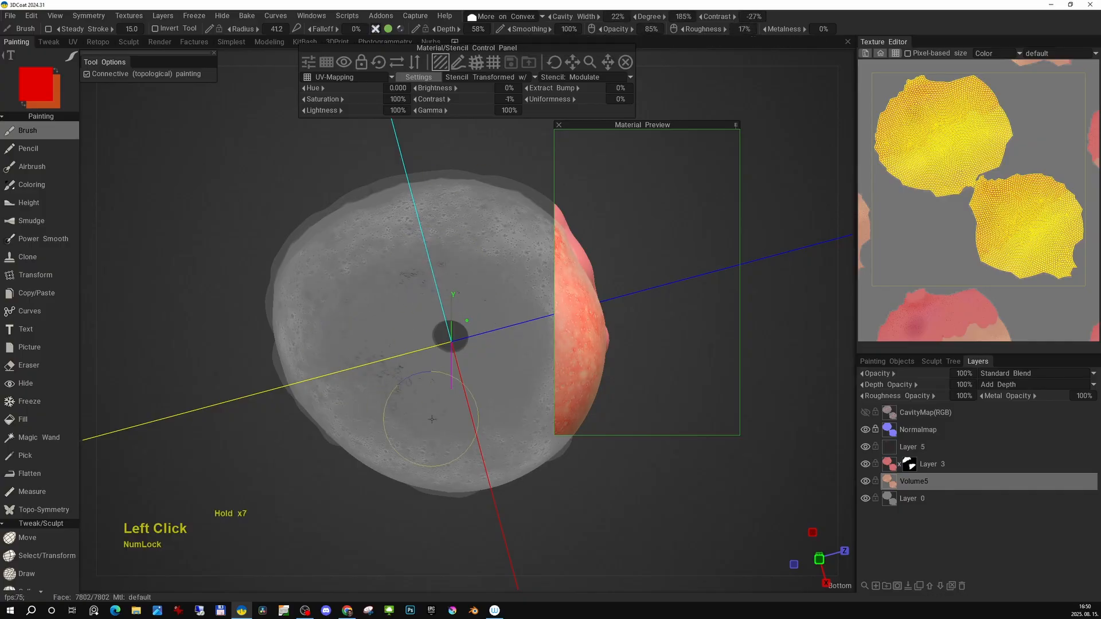
Paint reddish speckles onto the bread through the stencil.
drag(433, 419, 436, 229)
key(space)
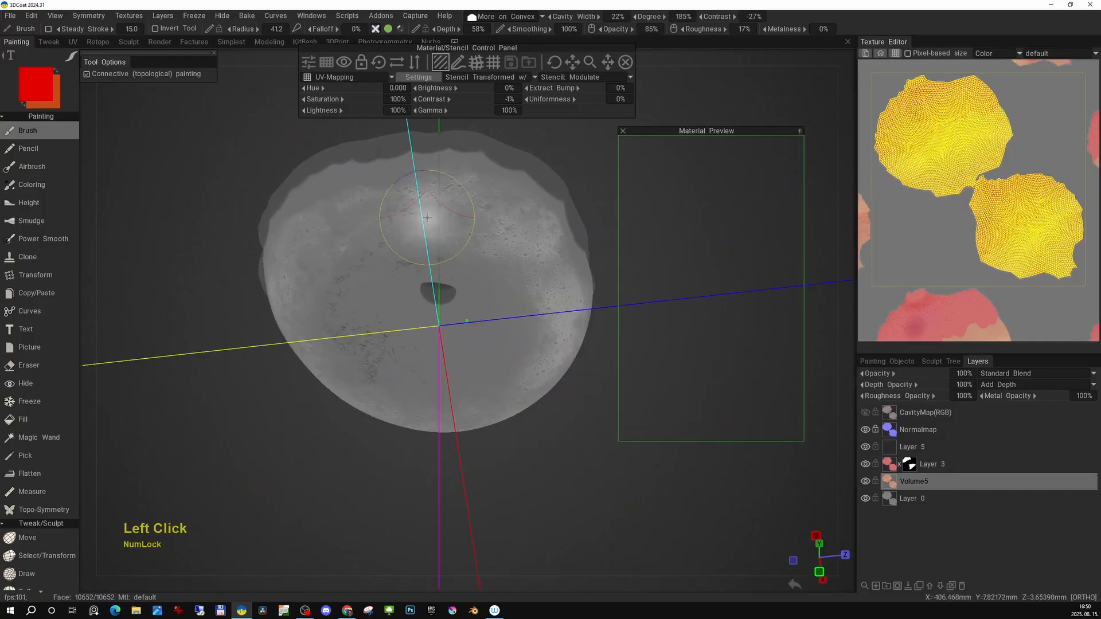
middle_drag(504, 236, 435, 298)
drag(435, 298, 412, 321)
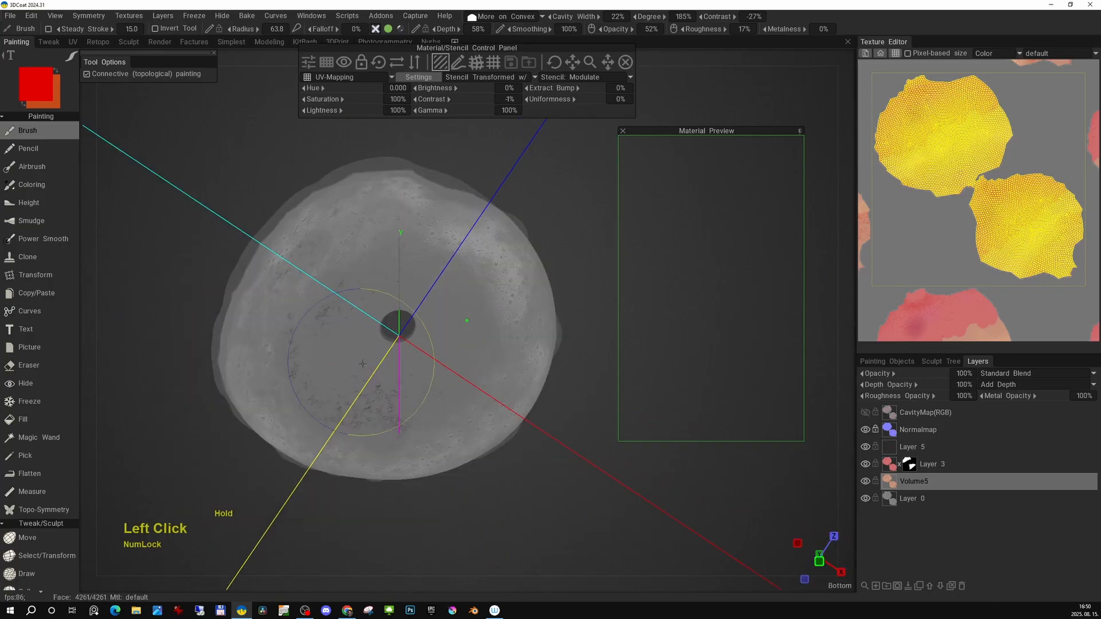
alt+middle_drag(413, 321, 476, 257)
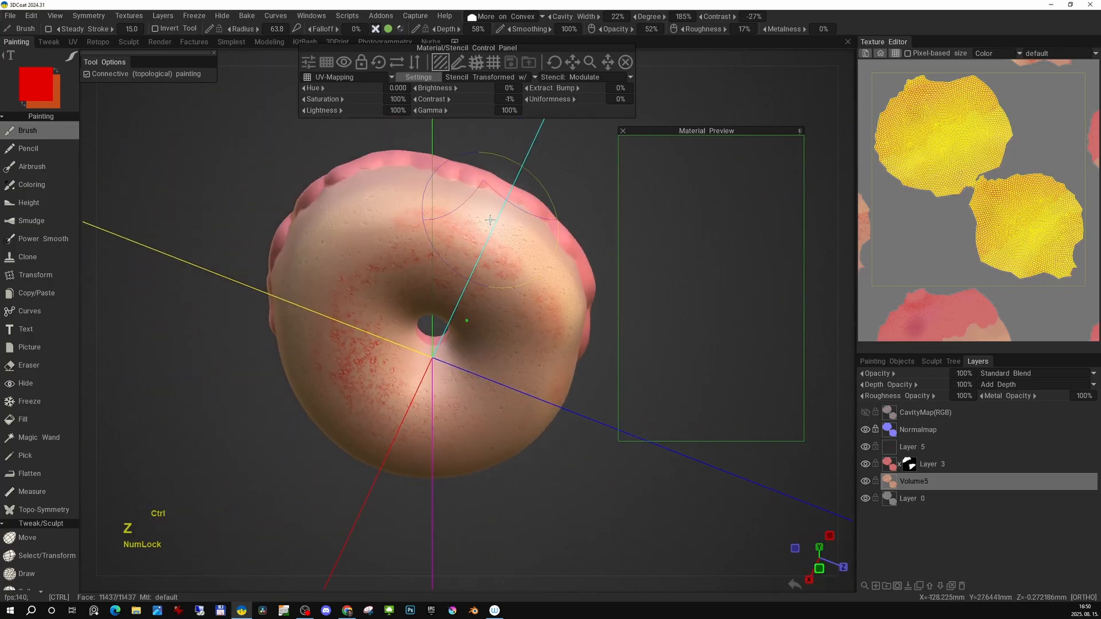
alt+drag(397, 224, 482, 287)
alt+middle_drag(481, 287, 459, 310)
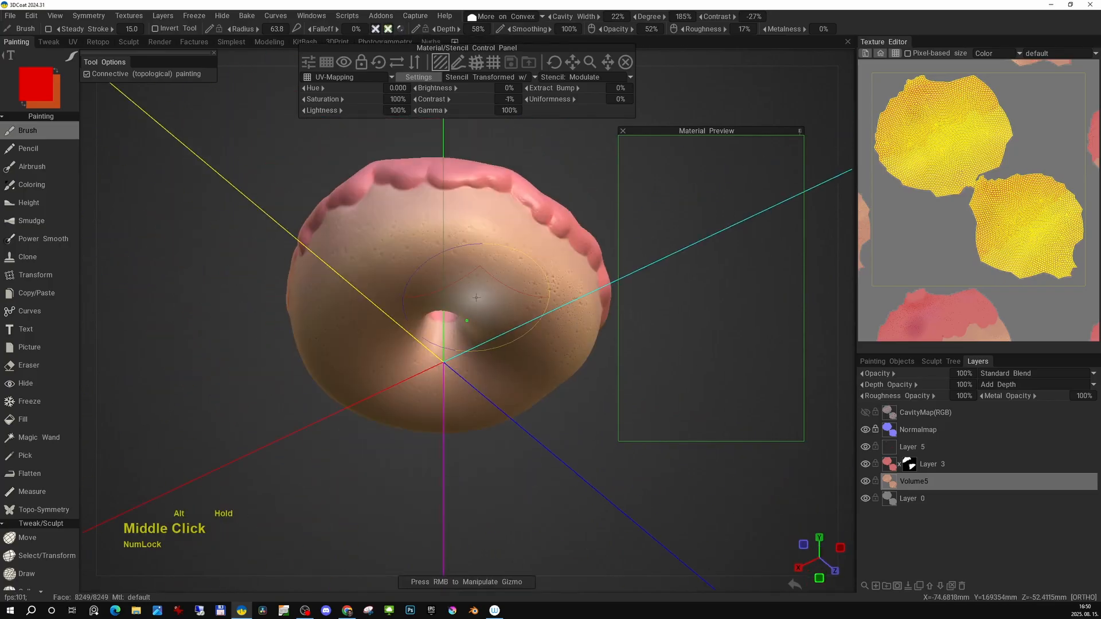
mouse_move(459, 310)
mouse_down()
mouse_move(516, 287)
mouse_move(514, 328)
mouse_move(324, 369)
mouse_move(488, 321)
mouse_move(493, 263)
mouse_up()
drag(427, 439, 476, 392)
mouse_move(475, 256)
mouse_down()
mouse_move(418, 327)
mouse_move(416, 412)
mouse_move(487, 350)
mouse_up()
key(5)
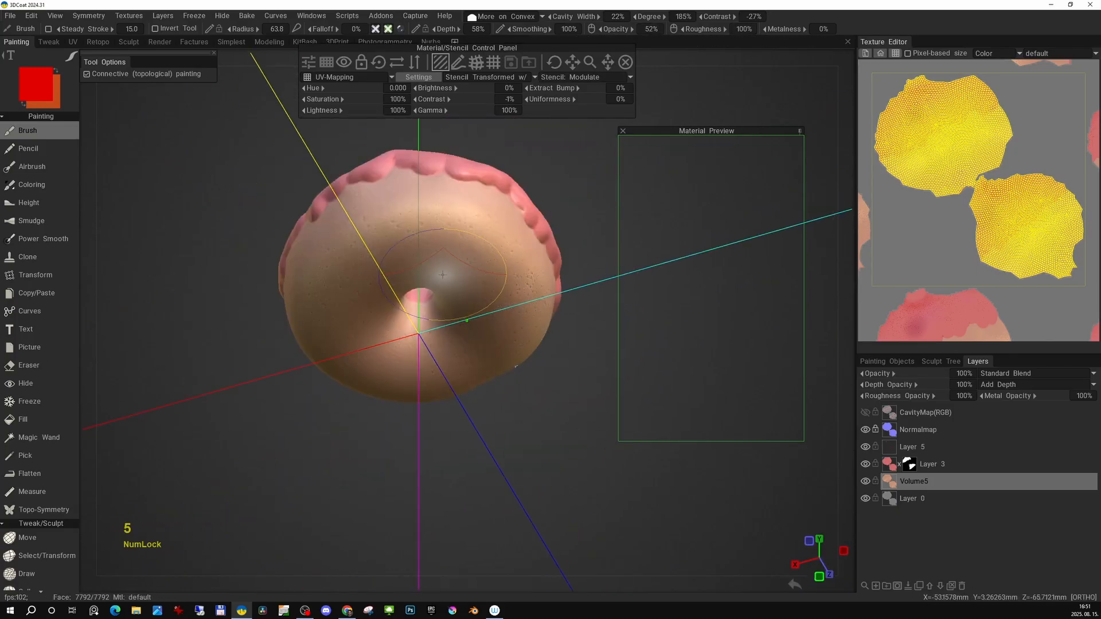
Switch to perspective view and inspect the donut from the side.
alt+drag(470, 293, 467, 361)
alt+right_drag(467, 361, 473, 374)
alt+middle_drag(473, 374, 474, 349)
key(KP_5)
alt+right_drag(483, 369, 459, 344)
alt+middle_drag(459, 344, 457, 371)
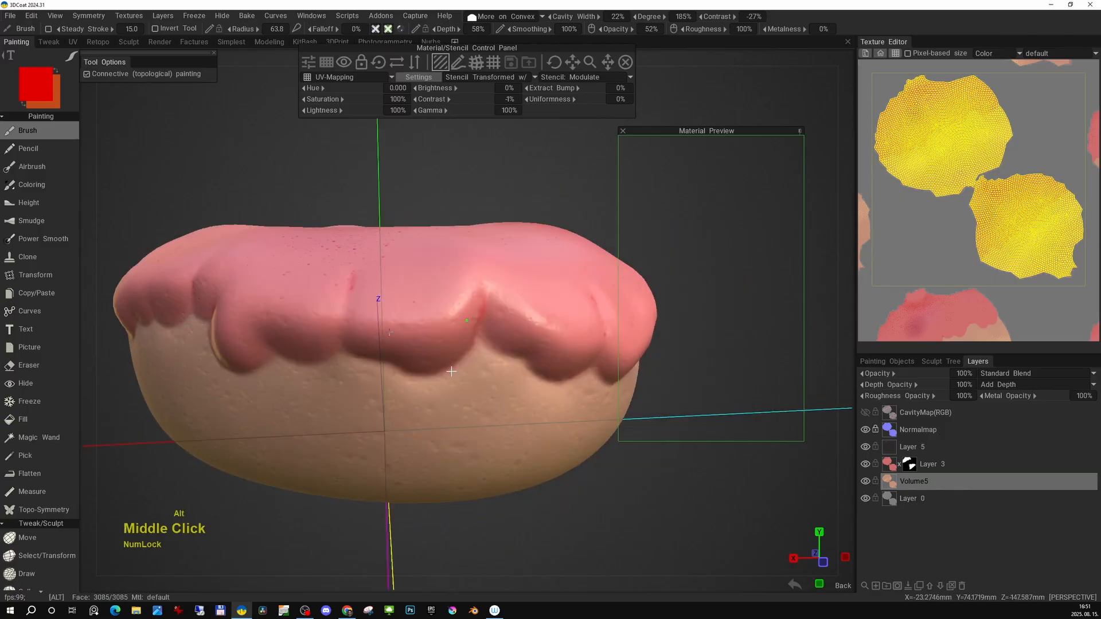
Close the stencil panel and orbit to a straight front view of the donut.
alt+right_drag(457, 371, 441, 355)
alt+drag(442, 355, 487, 384)
alt+middle_drag(488, 384, 486, 374)
alt+drag(486, 374, 494, 386)
alt+right_drag(494, 385, 507, 368)
alt+middle_drag(507, 368, 518, 373)
click(625, 62)
mouse_move(588, 43)
mouse_down()
mouse_move(625, 44)
mouse_move(575, 43)
mouse_up()
alt+middle_drag(480, 135, 496, 138)
mouse_move(496, 137)
alt+mouse_down()
mouse_move(515, 83)
mouse_move(524, 100)
mouse_move(495, 92)
alt+mouse_up()
key(3)
key(5)
alt+right_drag(496, 92, 494, 133)
Add a new layer above Layer 5, adjust its paint channels, and set the painting condition to Always.
double_click(866, 446)
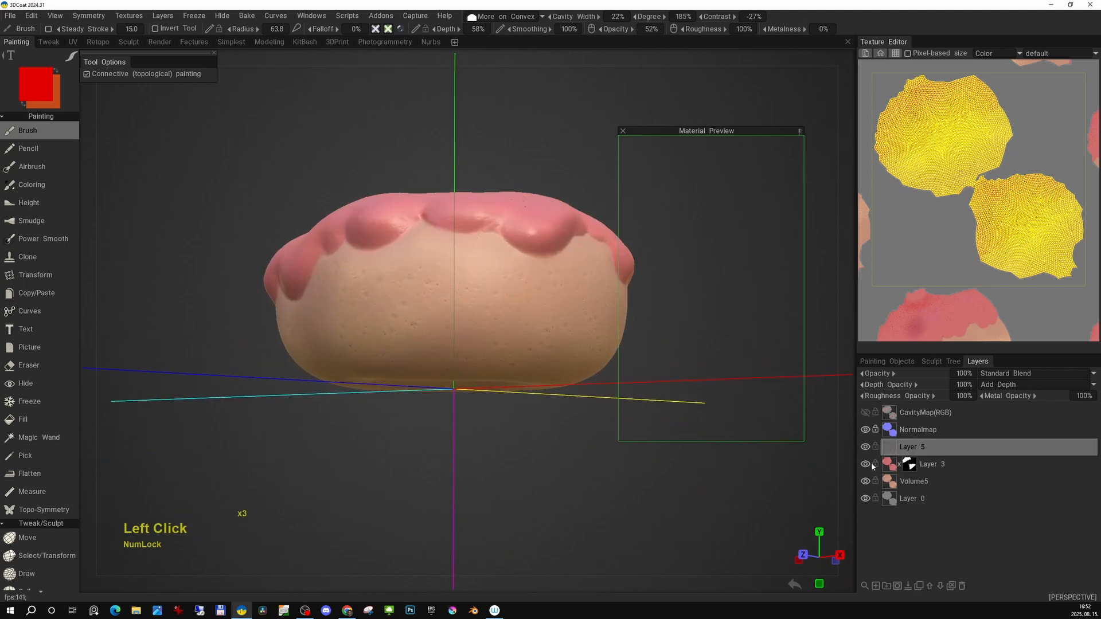
click(875, 586)
key(space)
click(344, 30)
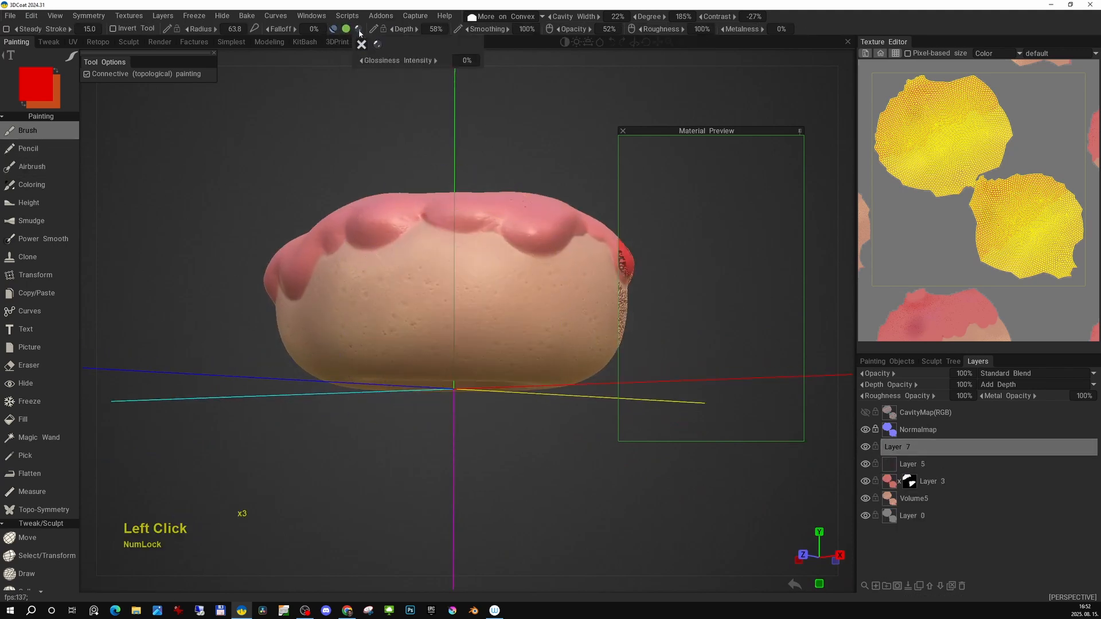
click(359, 30)
click(346, 30)
drag(696, 134, 576, 149)
click(504, 17)
click(494, 28)
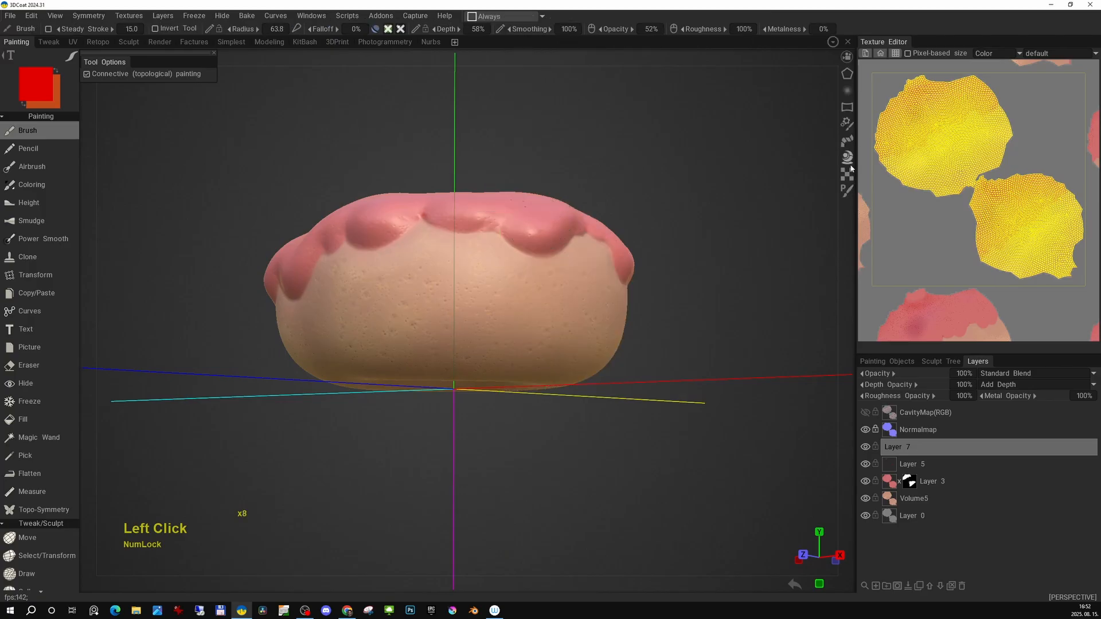
Pick a new speckle stencil from the library and set its contrast to 95% and brightness to 5%.
mouse_move(847, 174)
click(902, 71)
drag(523, 84, 492, 87)
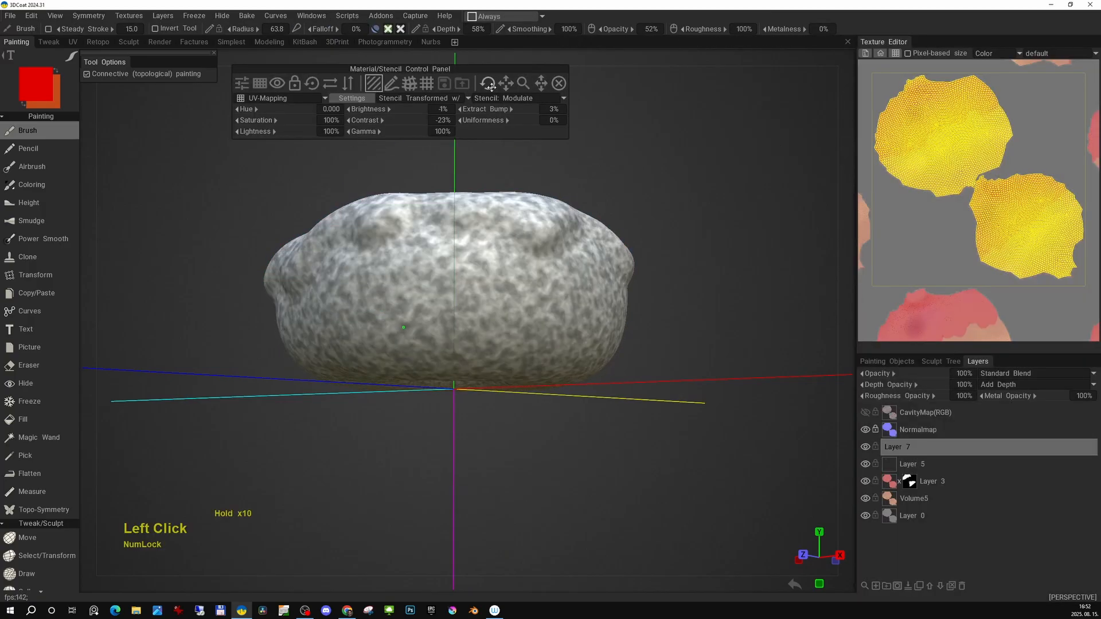
drag(367, 120, 428, 127)
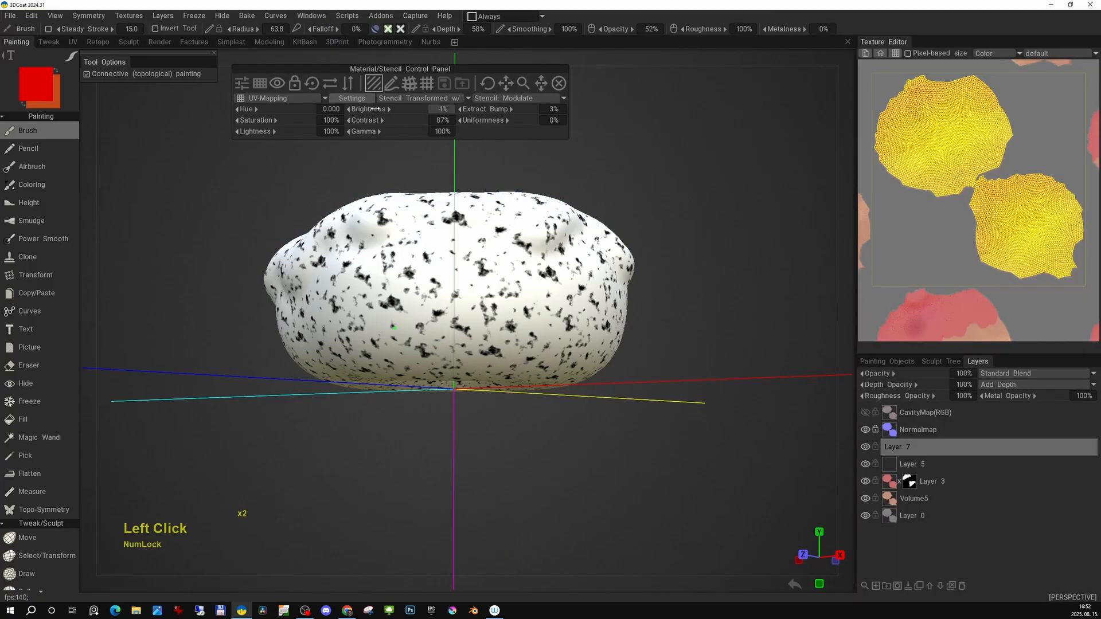
drag(366, 121, 370, 117)
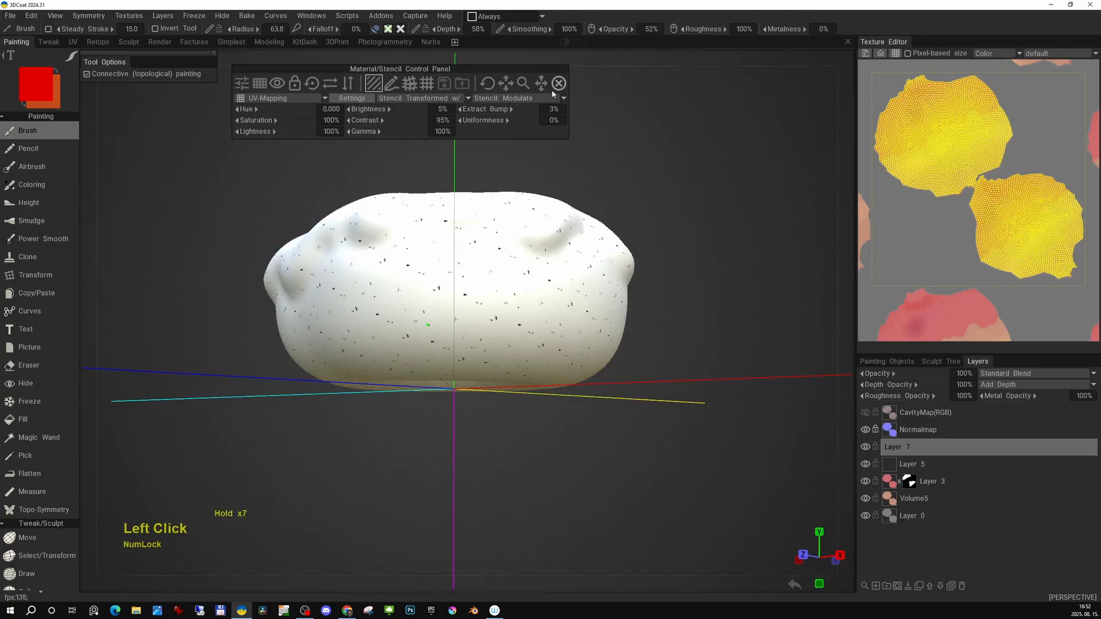
Tune the stencil to 22% brightness, 100% contrast, 21% gamma and 23% uniformness.
right_drag(431, 324, 431, 324)
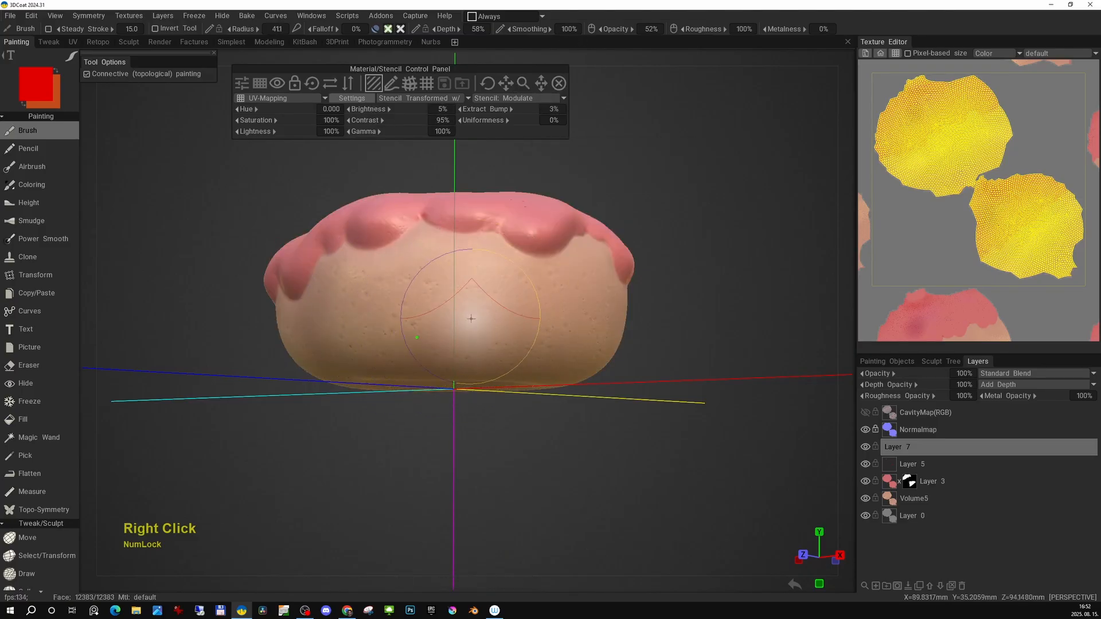
drag(367, 133, 346, 136)
drag(487, 122, 495, 122)
drag(373, 121, 381, 110)
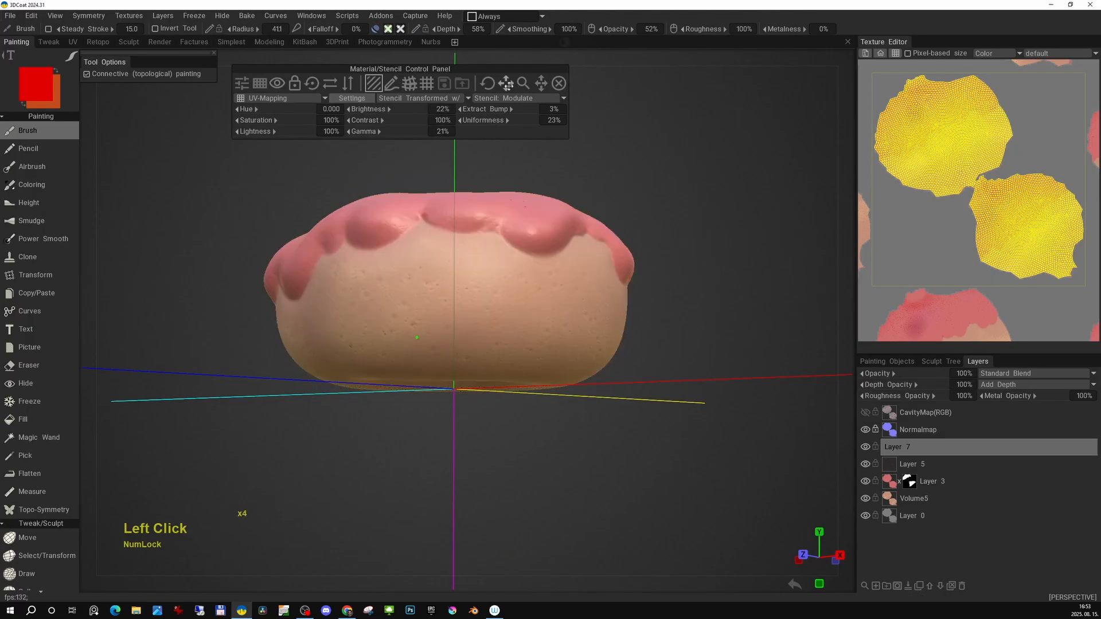
click(499, 110)
Switch the stencil to Invert mode, trying and undoing a few test strokes.
mouse_move(427, 308)
alt+right_down()
mouse_move(496, 327)
mouse_move(520, 321)
alt+right_up()
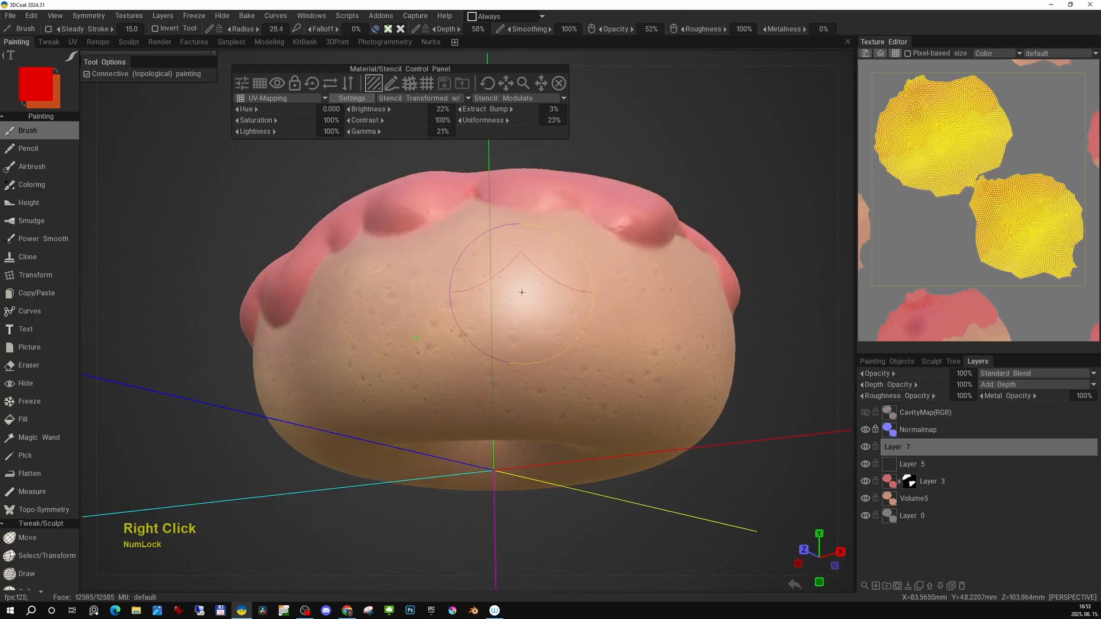
click(476, 336)
key(e)
click(314, 348)
mouse_move(545, 337)
mouse_down()
mouse_move(526, 318)
mouse_move(634, 339)
mouse_up()
key(ctrl+z)
key(ctrl+z)
click(511, 132)
key(ctrl+z)
right_drag(577, 344, 545, 344)
key(ctrl+z)
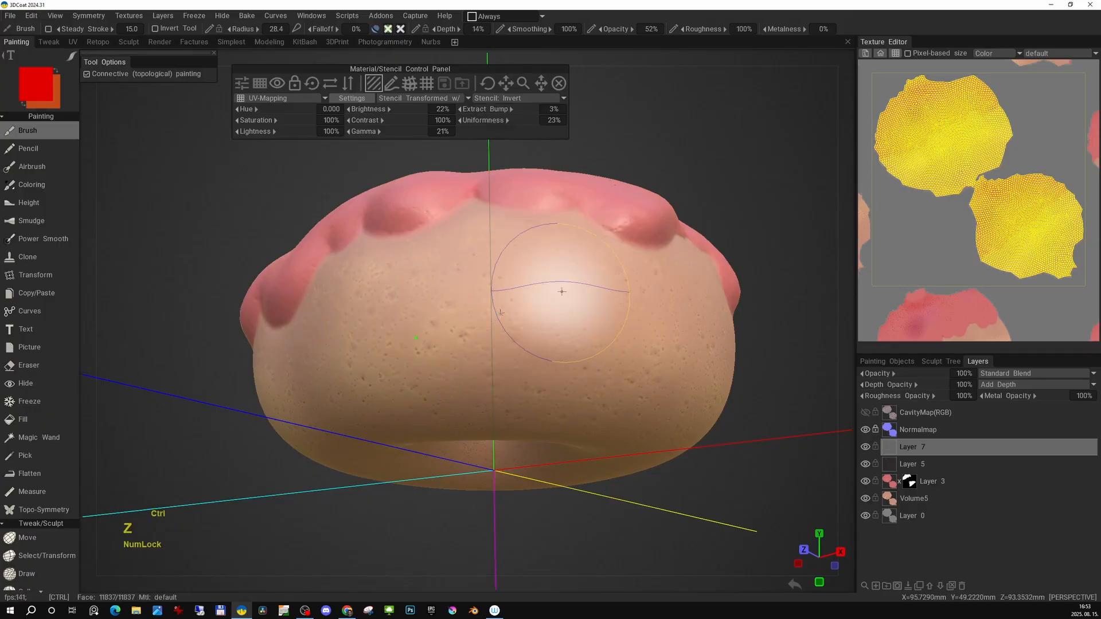
Paint light speckles through the inverted stencil all around the bread on the new layer, then close the stencil panel.
mouse_move(533, 298)
mouse_down()
mouse_move(519, 332)
mouse_move(544, 346)
mouse_up()
mouse_move(544, 345)
alt+mouse_down()
mouse_move(589, 385)
mouse_move(631, 344)
alt+mouse_up()
mouse_move(630, 344)
mouse_down()
mouse_move(598, 296)
mouse_move(665, 309)
mouse_up()
mouse_move(665, 309)
mouse_down()
mouse_move(650, 295)
mouse_move(559, 316)
mouse_up()
alt+right_drag(559, 315, 610, 373)
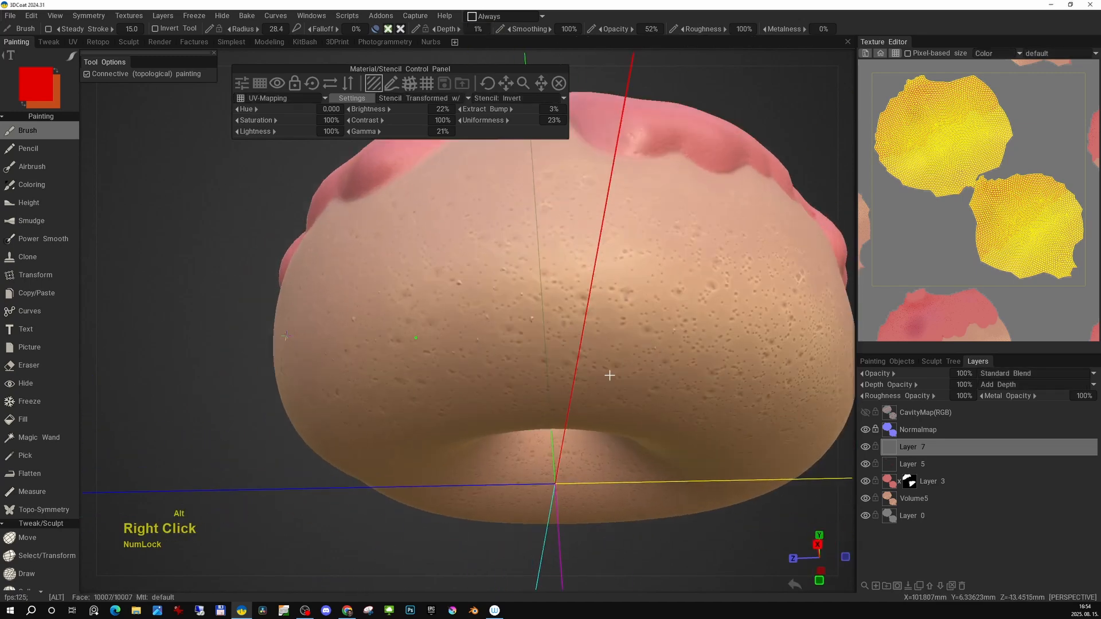
alt+drag(609, 374, 534, 344)
mouse_move(533, 344)
mouse_down()
mouse_move(521, 329)
mouse_move(488, 355)
mouse_up()
alt+right_drag(487, 356, 516, 115)
alt+drag(516, 115, 489, 69)
mouse_move(483, 355)
mouse_down()
mouse_move(409, 336)
mouse_move(533, 349)
mouse_up()
alt+middle_drag(533, 350, 605, 356)
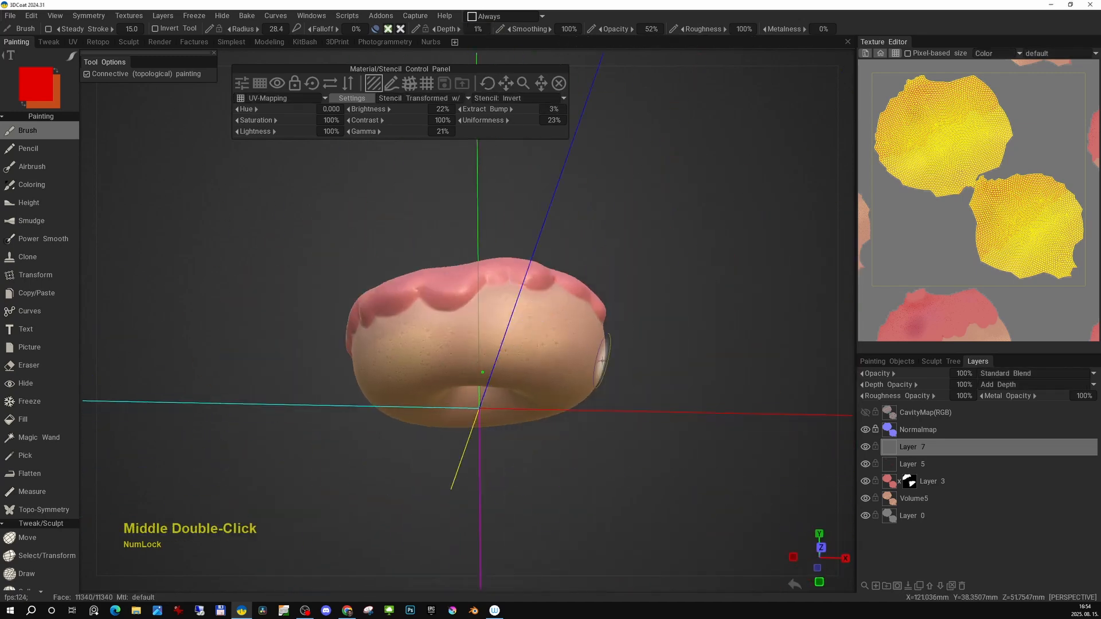
key(3)
mouse_move(604, 356)
alt+mouse_down()
mouse_move(583, 375)
mouse_move(534, 338)
alt+mouse_up()
drag(623, 55, 619, 143)
drag(592, 339, 495, 343)
alt+middle_drag(495, 343, 567, 322)
mouse_move(576, 42)
mouse_down()
mouse_move(523, 83)
mouse_move(482, 172)
mouse_up()
click(468, 322)
drag(468, 322, 445, 331)
alt+drag(551, 344, 504, 367)
alt+middle_drag(505, 367, 532, 372)
mouse_move(482, 350)
mouse_down()
mouse_move(381, 294)
mouse_move(337, 315)
mouse_up()
alt+middle_drag(344, 315, 473, 330)
mouse_move(564, 42)
mouse_down()
mouse_move(497, 85)
mouse_move(505, 229)
mouse_up()
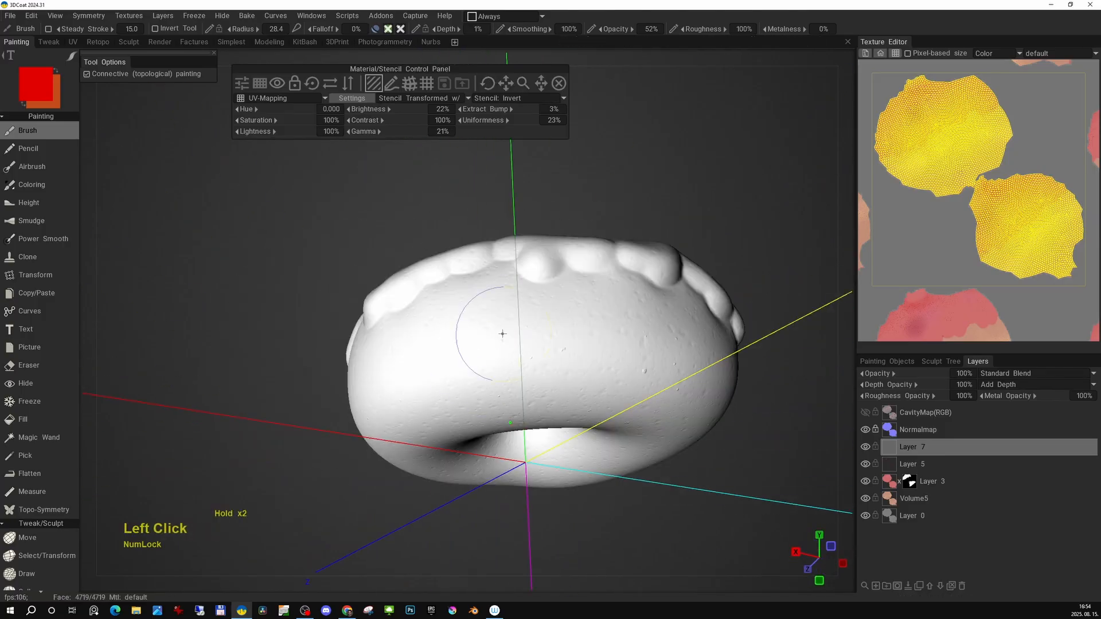
alt+drag(462, 363, 493, 338)
alt+middle_drag(493, 339, 535, 346)
mouse_move(535, 338)
alt+mouse_down()
mouse_move(553, 369)
mouse_move(534, 275)
mouse_move(579, 321)
alt+mouse_up()
drag(503, 83, 500, 230)
alt+drag(498, 339, 526, 353)
alt+middle_drag(525, 352, 439, 368)
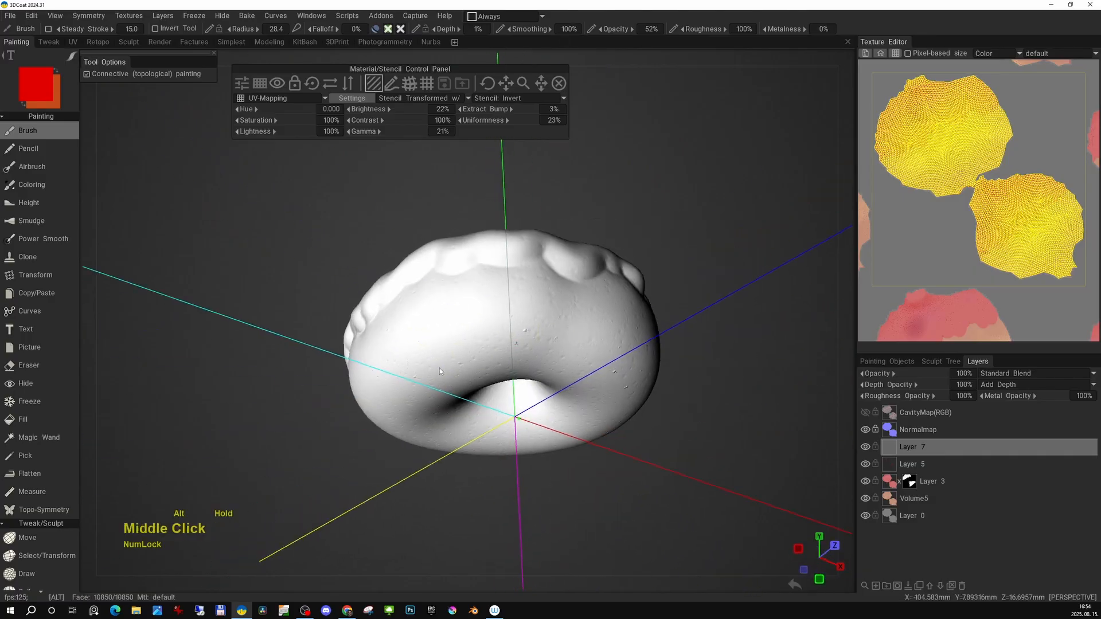
alt+drag(439, 368, 594, 368)
alt+middle_drag(594, 369, 620, 373)
alt+drag(492, 334, 579, 221)
mouse_move(579, 221)
alt+middle_down()
mouse_move(526, 312)
mouse_move(543, 250)
alt+middle_up()
mouse_move(543, 250)
mouse_down()
mouse_move(445, 290)
mouse_move(453, 308)
mouse_up()
drag(506, 84, 496, 189)
alt+middle_drag(616, 348, 623, 372)
drag(506, 84, 584, 158)
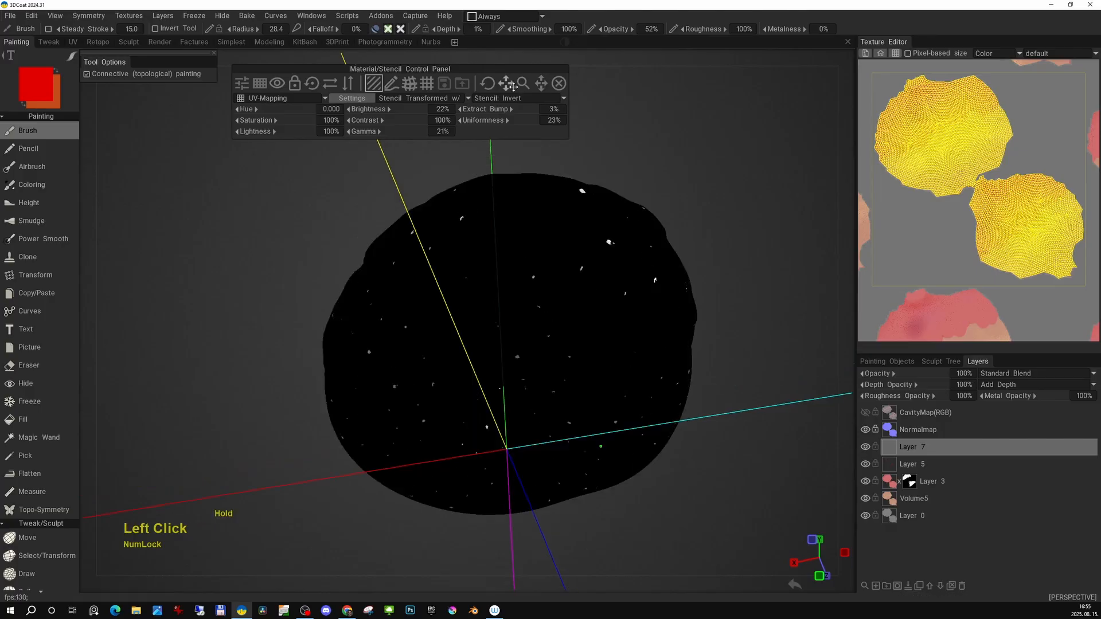
alt+drag(540, 302, 428, 298)
mouse_move(506, 84)
mouse_down()
mouse_move(488, 86)
mouse_move(424, 166)
mouse_up()
alt+drag(339, 307, 471, 302)
alt+middle_drag(472, 301, 494, 321)
mouse_move(493, 322)
alt+mouse_down()
mouse_move(591, 310)
mouse_move(533, 322)
mouse_move(488, 298)
alt+mouse_up()
key(2)
mouse_move(487, 298)
alt+middle_down()
mouse_move(495, 315)
mouse_move(493, 305)
alt+middle_up()
click(559, 83)
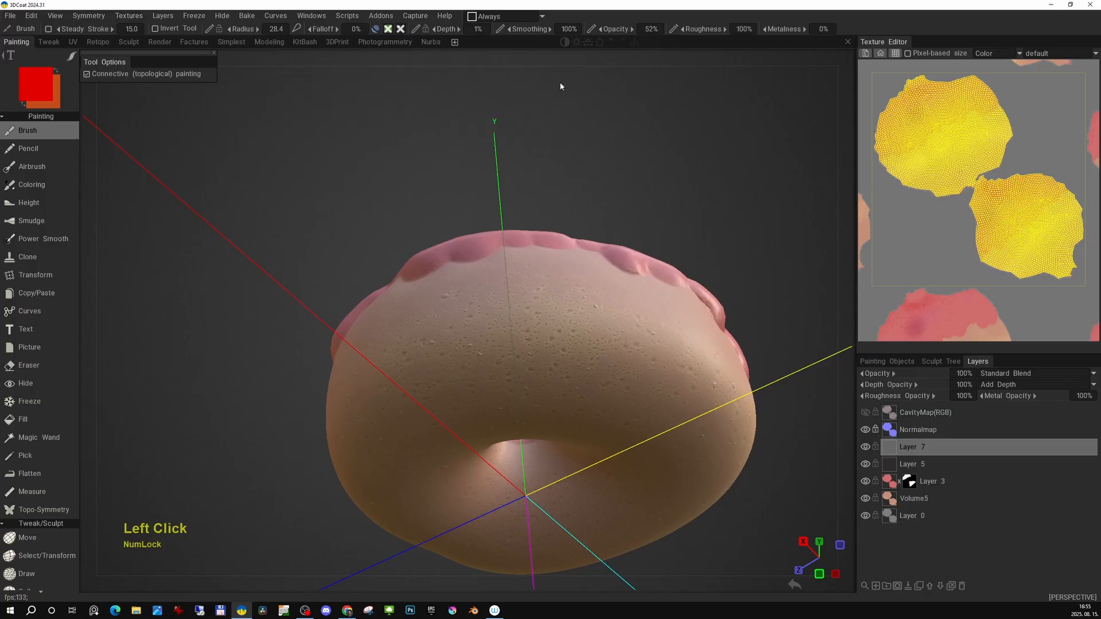
Smooth the current layer with preview enabled and a repeat count of 20.
click(129, 15)
mouse_move(206, 117)
click(367, 179)
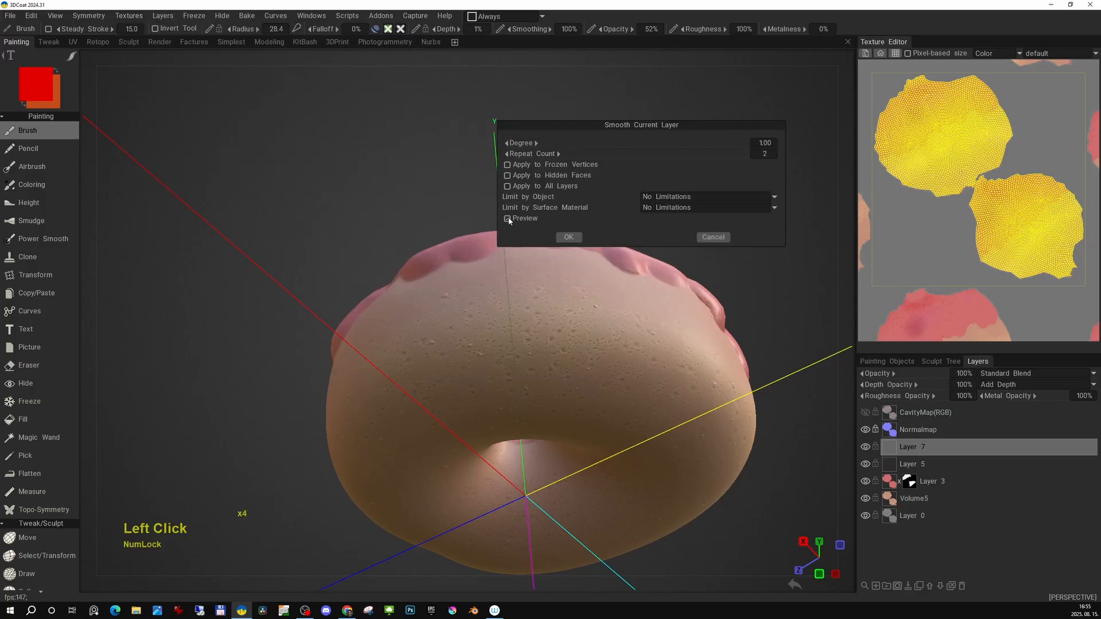
drag(650, 172, 659, 179)
alt+middle_drag(557, 393, 532, 380)
alt+right_drag(532, 381, 618, 401)
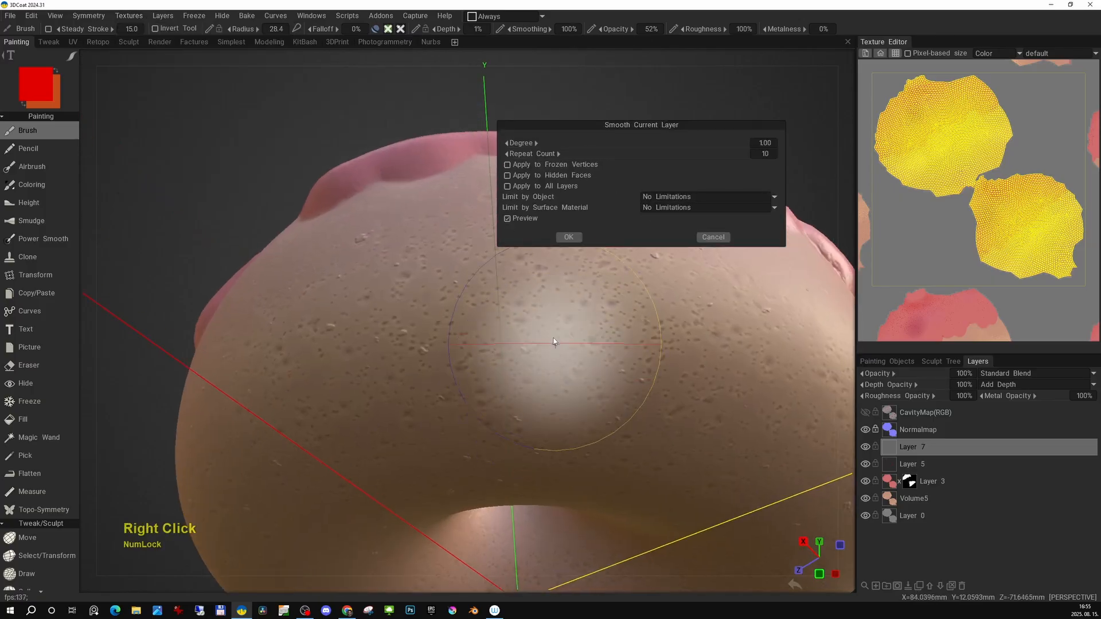
middle_drag(533, 223, 511, 220)
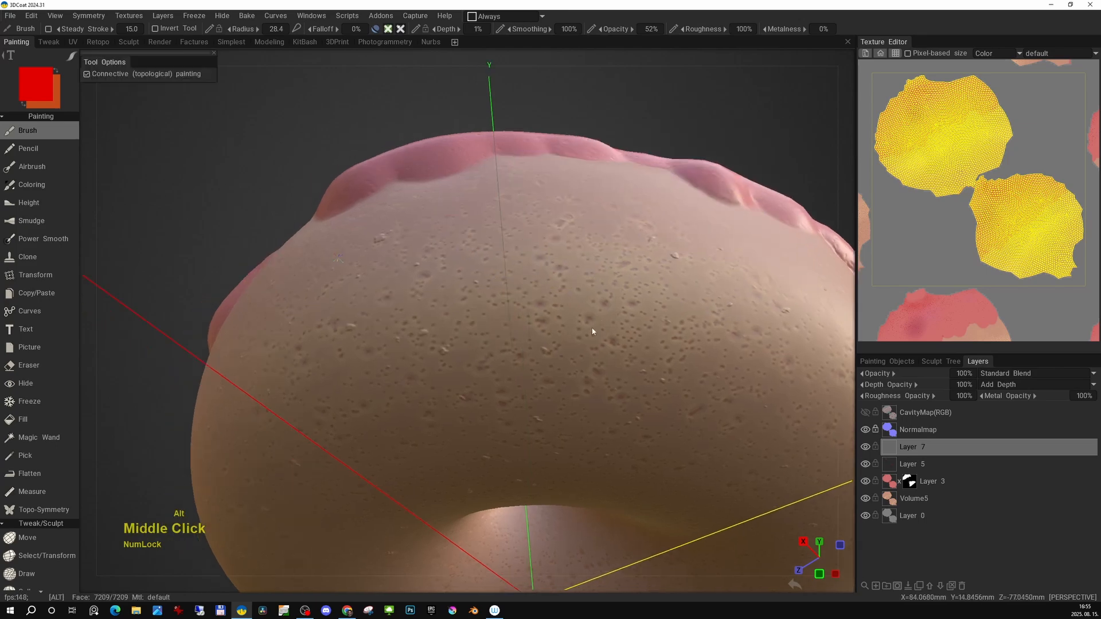
alt+right_drag(592, 329, 543, 338)
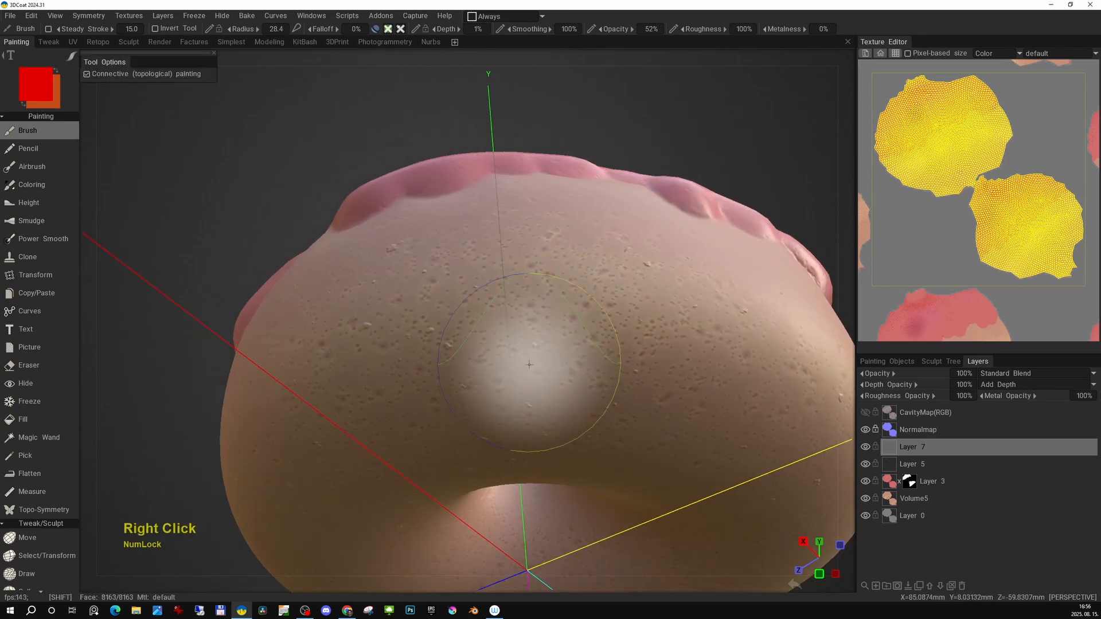
shift+drag(528, 364, 635, 291)
key(ctrl+z)
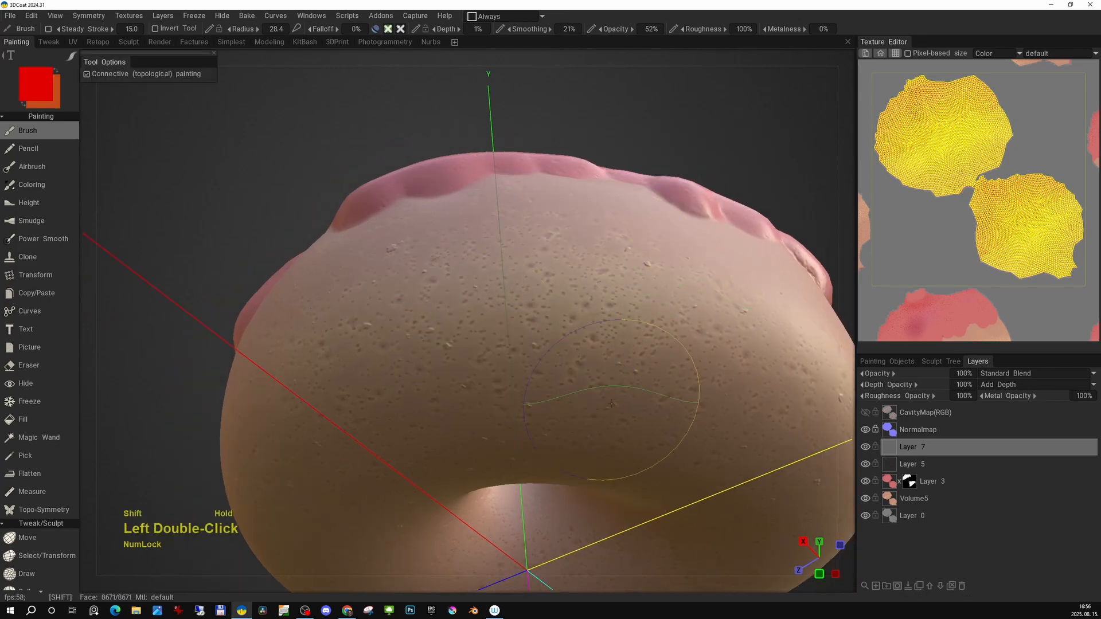
Orbit around the donut to inspect the speckled bread surface.
alt+right_drag(612, 403, 550, 344)
mouse_move(551, 344)
alt+mouse_down()
mouse_move(596, 256)
mouse_move(572, 291)
mouse_move(516, 287)
alt+mouse_up()
alt+middle_drag(516, 287, 537, 319)
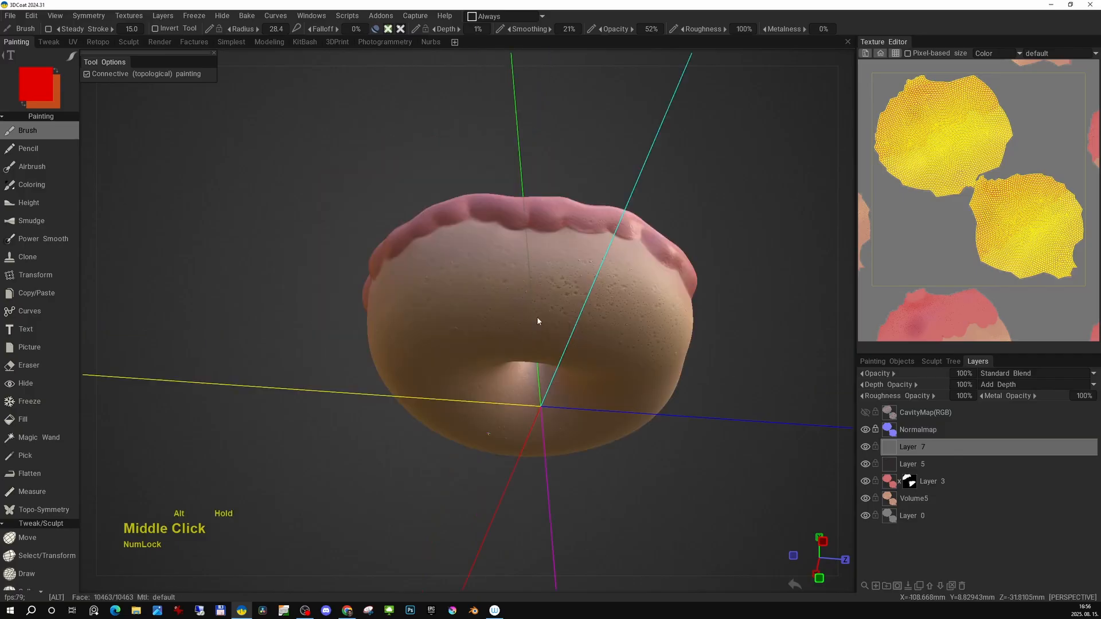
alt+drag(536, 316, 507, 287)
mouse_move(507, 287)
shift+mouse_down()
mouse_move(507, 321)
mouse_move(539, 367)
shift+mouse_up()
mouse_move(539, 367)
shift+mouse_down()
mouse_move(504, 344)
mouse_move(482, 413)
mouse_move(533, 436)
shift+mouse_up()
alt+middle_drag(533, 436, 520, 421)
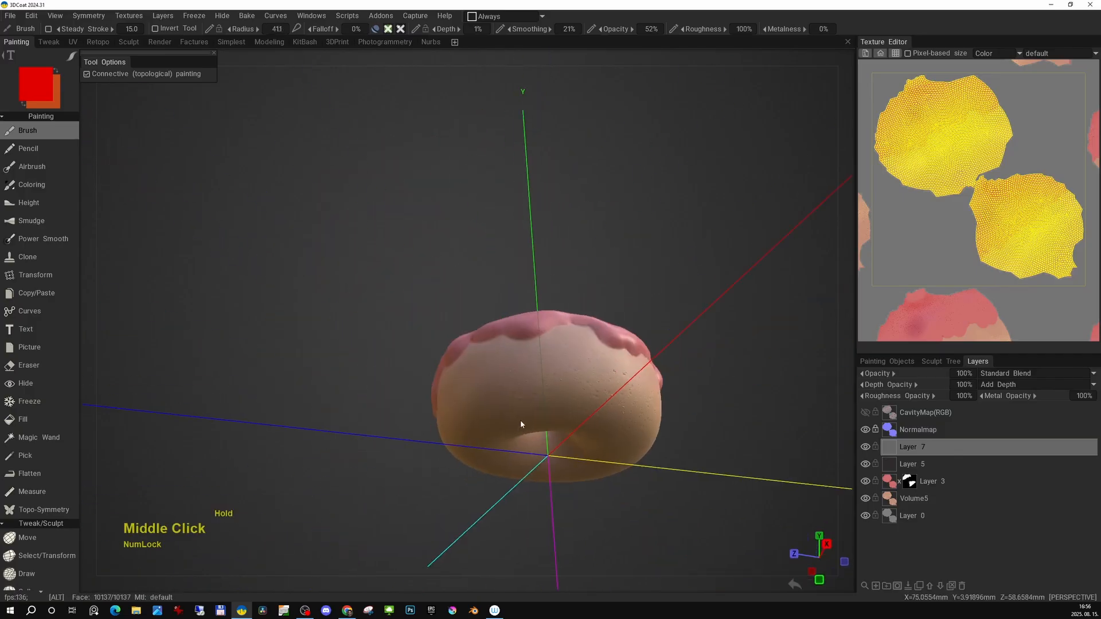
alt+drag(520, 421, 607, 417)
alt+middle_drag(608, 417, 587, 401)
alt+right_drag(587, 401, 636, 371)
Generate a new baked shading layer and rename it old.
click(29, 16)
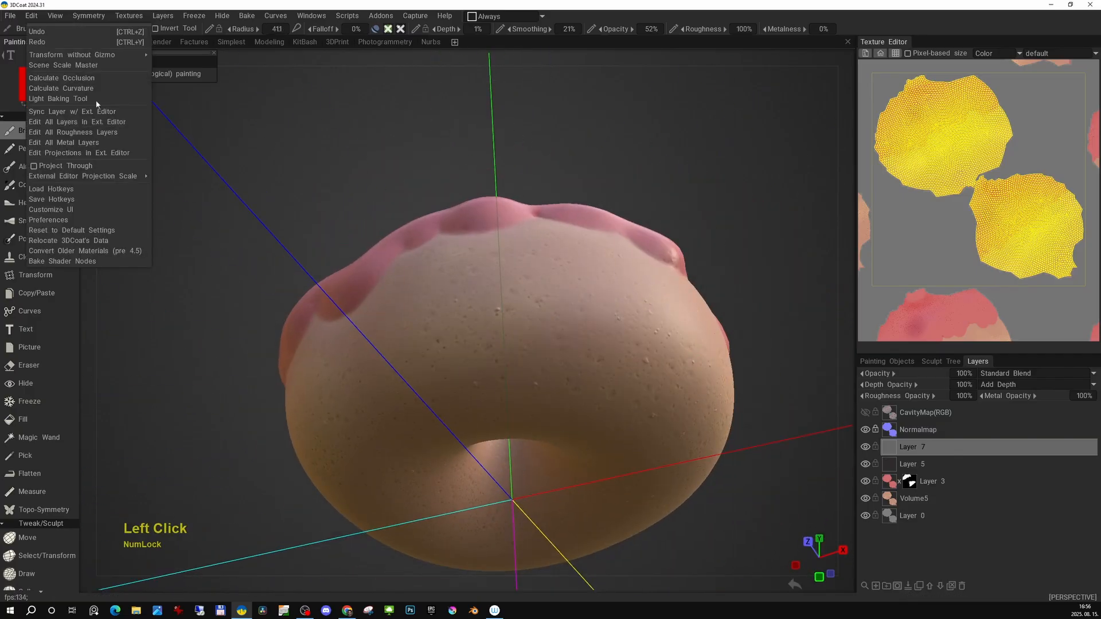
click(58, 99)
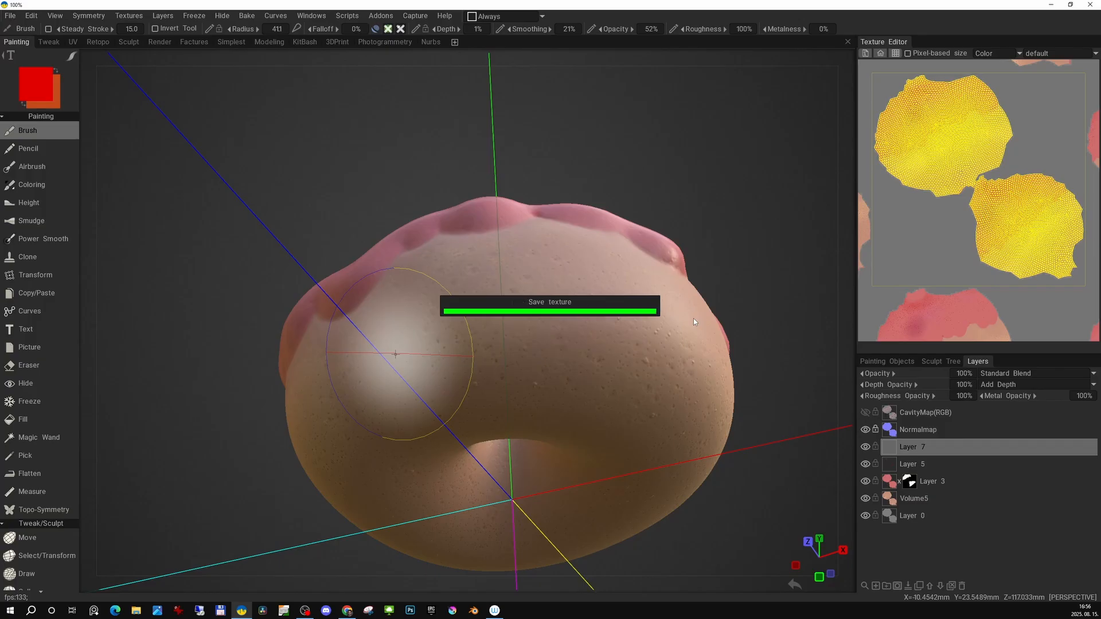
click(908, 435)
double_click(907, 434)
text(old)
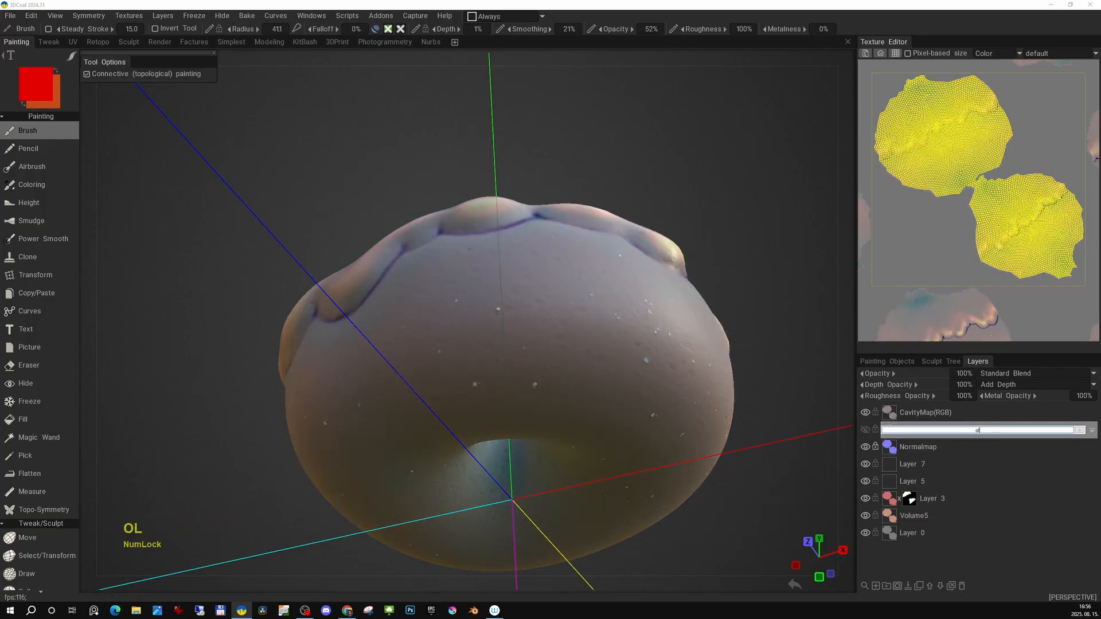
key(Return)
Hide the CavityMap and old layers and select Layer 7.
click(904, 415)
click(865, 413)
click(865, 413)
drag(565, 203, 580, 305)
middle_drag(579, 305, 577, 311)
click(865, 413)
click(867, 464)
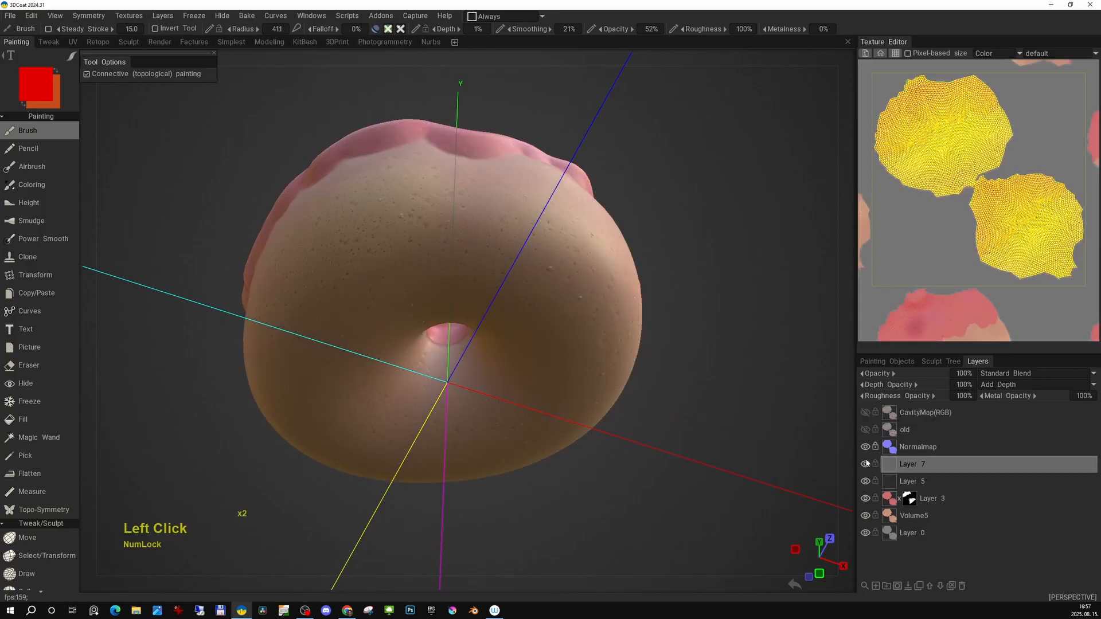
mouse_move(711, 413)
mouse_down()
mouse_move(697, 394)
mouse_move(719, 427)
mouse_move(700, 400)
mouse_up()
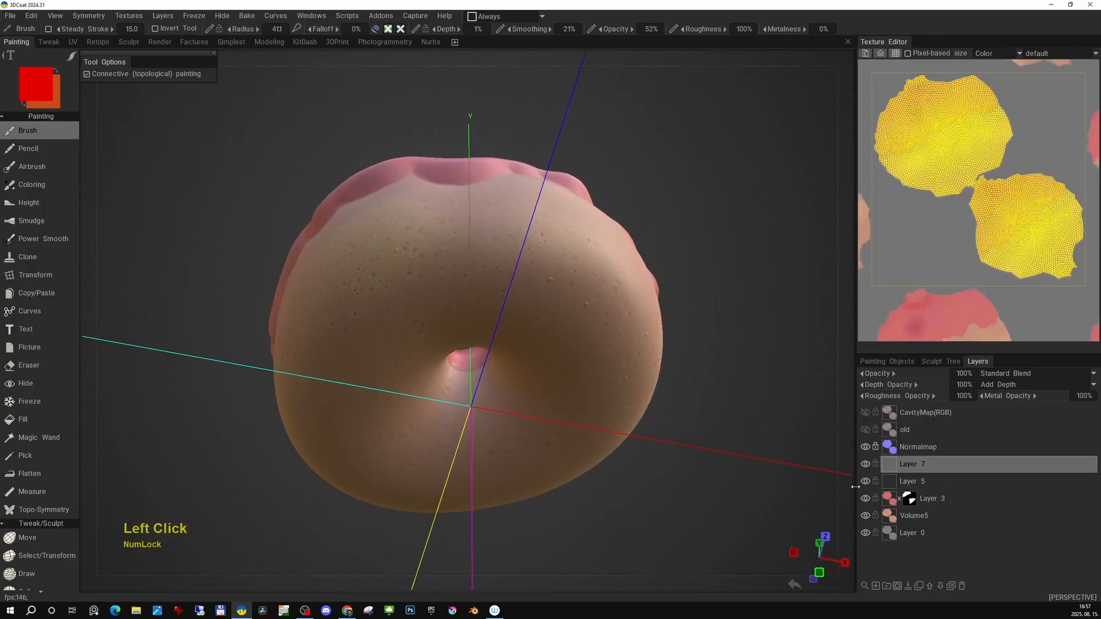
Add another new layer, set the paint condition to More on Convex, and set its contrast to 6%.
click(876, 586)
click(497, 17)
click(487, 52)
click(388, 29)
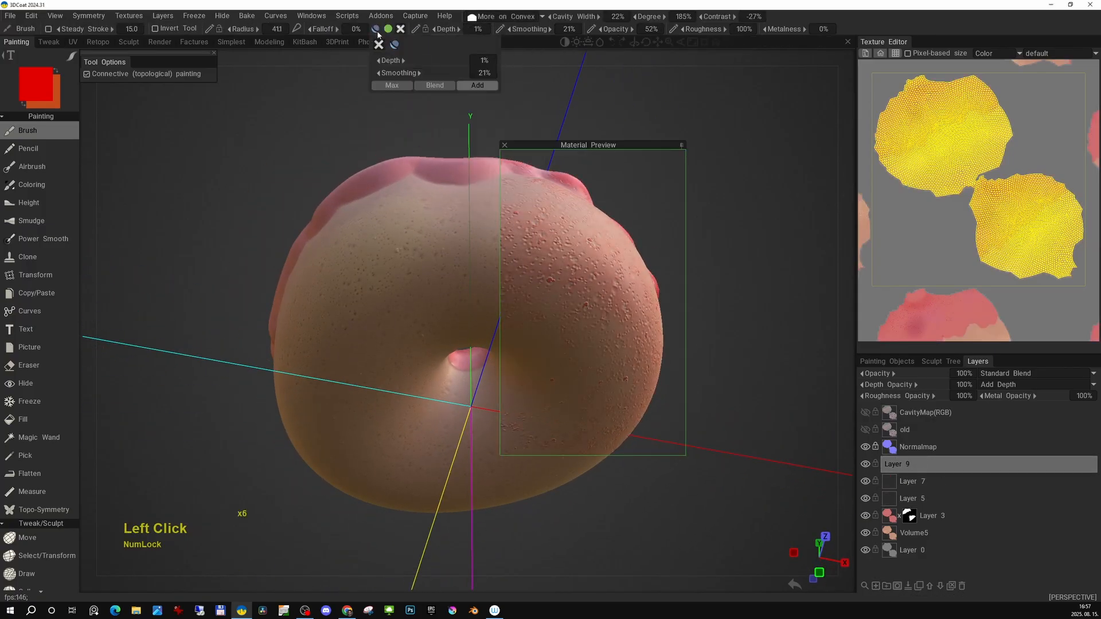
click(375, 29)
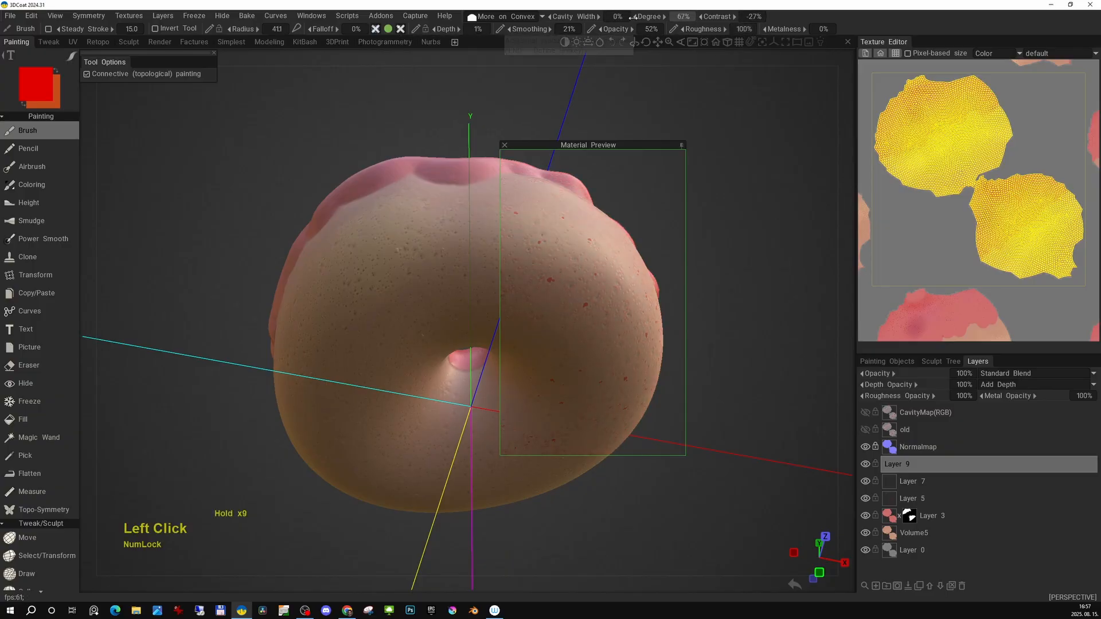
drag(727, 17, 738, 17)
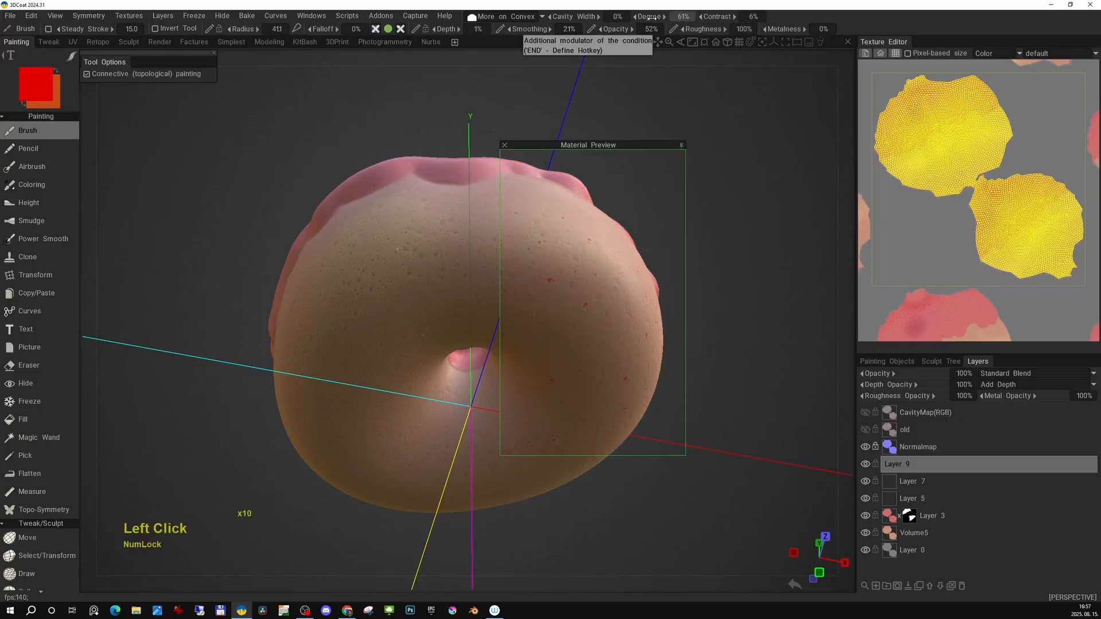
Pick a pale beige colour and paint soft highlights over the convex areas of the bread on Layer 9.
click(458, 279)
key(space)
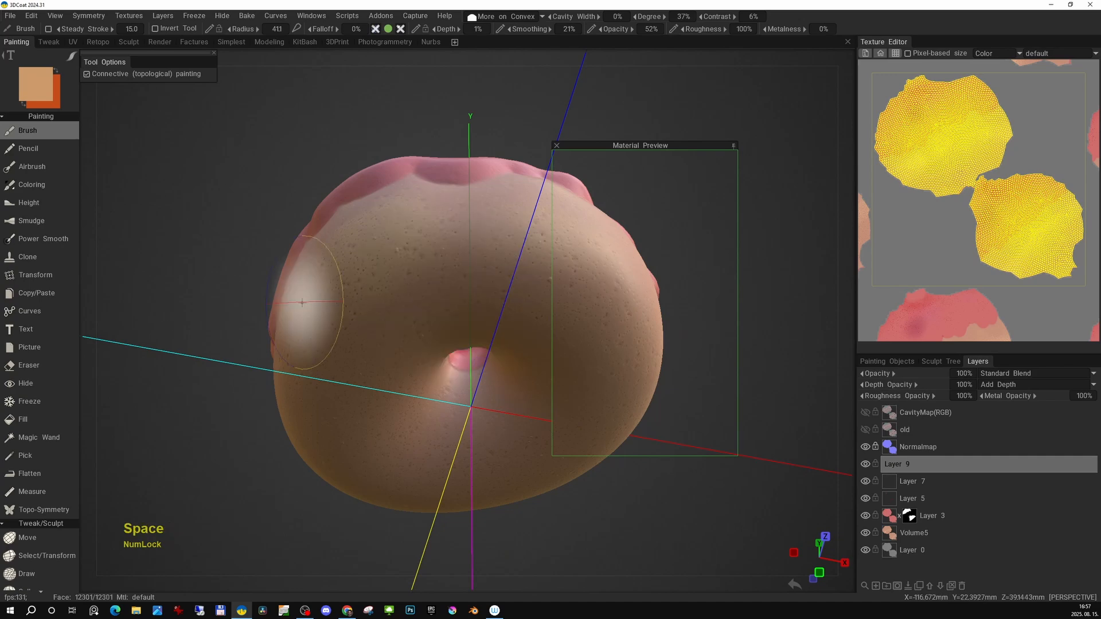
key(b)
drag(406, 344, 414, 343)
drag(410, 326, 401, 327)
drag(596, 146, 678, 124)
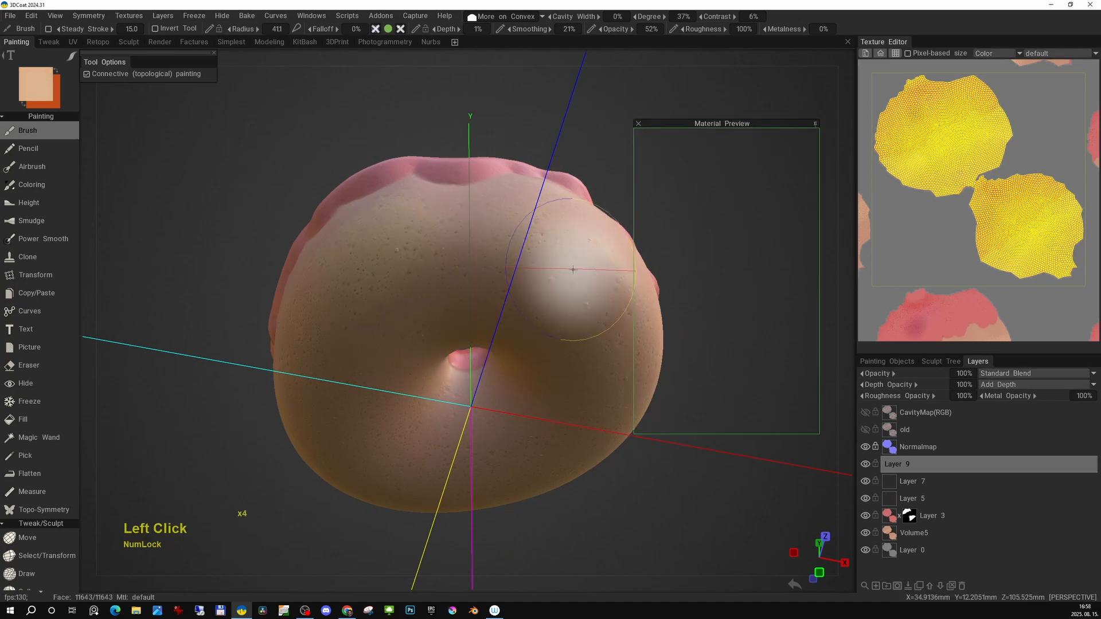
drag(573, 270, 386, 310)
drag(566, 424, 395, 327)
drag(358, 305, 437, 288)
alt+drag(384, 320, 439, 330)
alt+middle_drag(439, 330, 405, 339)
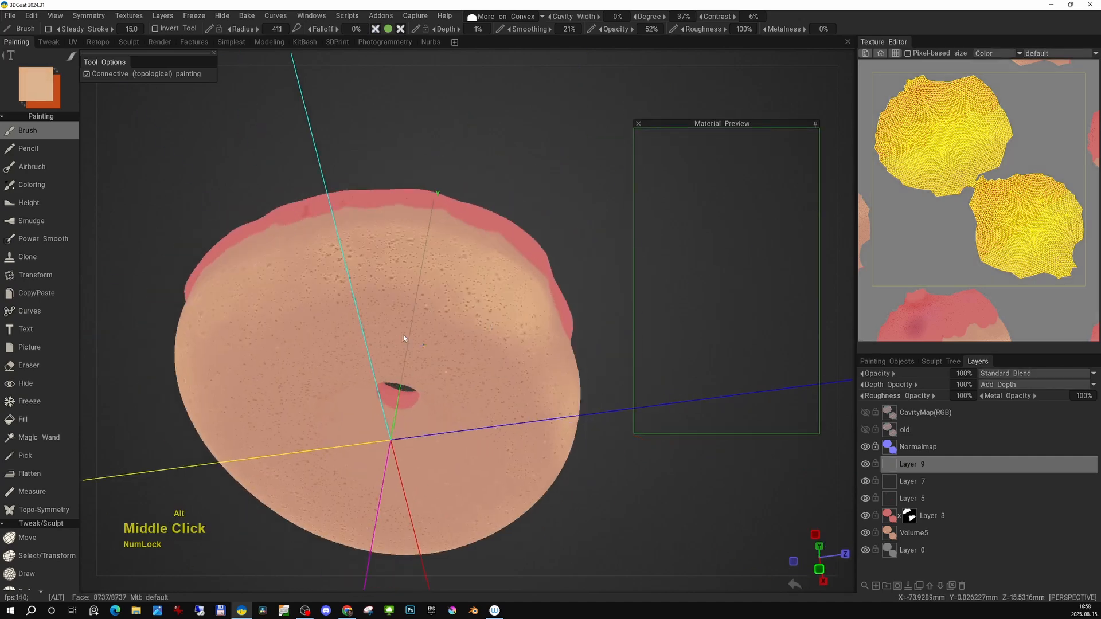
alt+drag(406, 338, 487, 313)
alt+middle_drag(487, 312, 501, 304)
alt+drag(368, 324, 430, 326)
alt+right_drag(430, 327, 435, 330)
alt+drag(436, 330, 348, 247)
alt+middle_drag(348, 246, 350, 287)
alt+drag(350, 286, 450, 280)
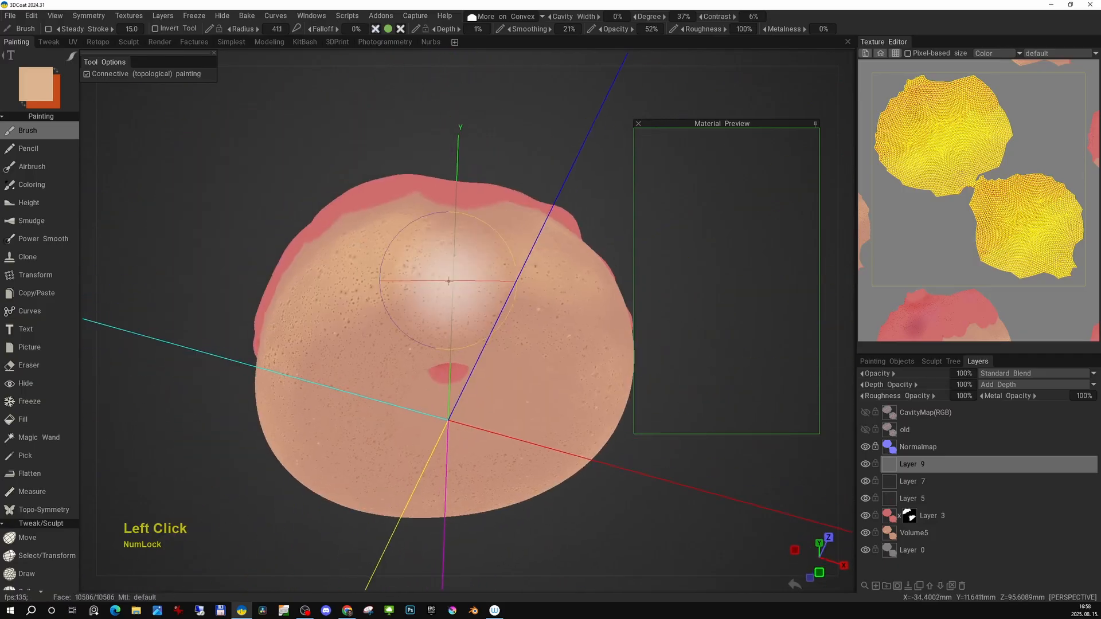
Pick a dark orange colour and switch the paint condition to More on Concave.
key(space)
click(515, 350)
click(536, 336)
click(504, 16)
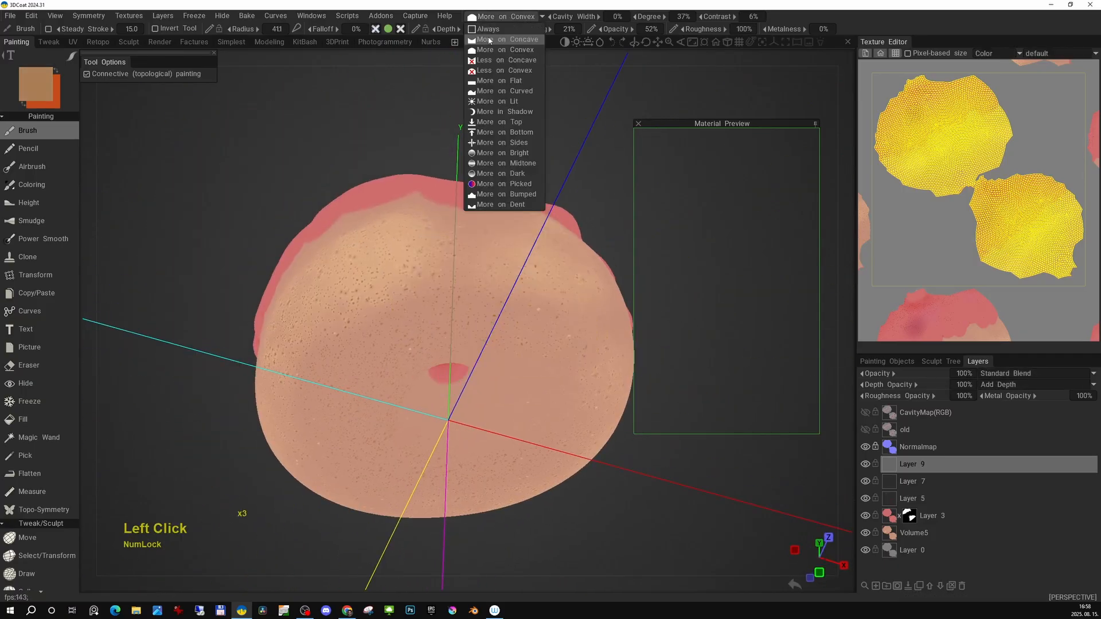
click(499, 43)
drag(706, 123, 623, 127)
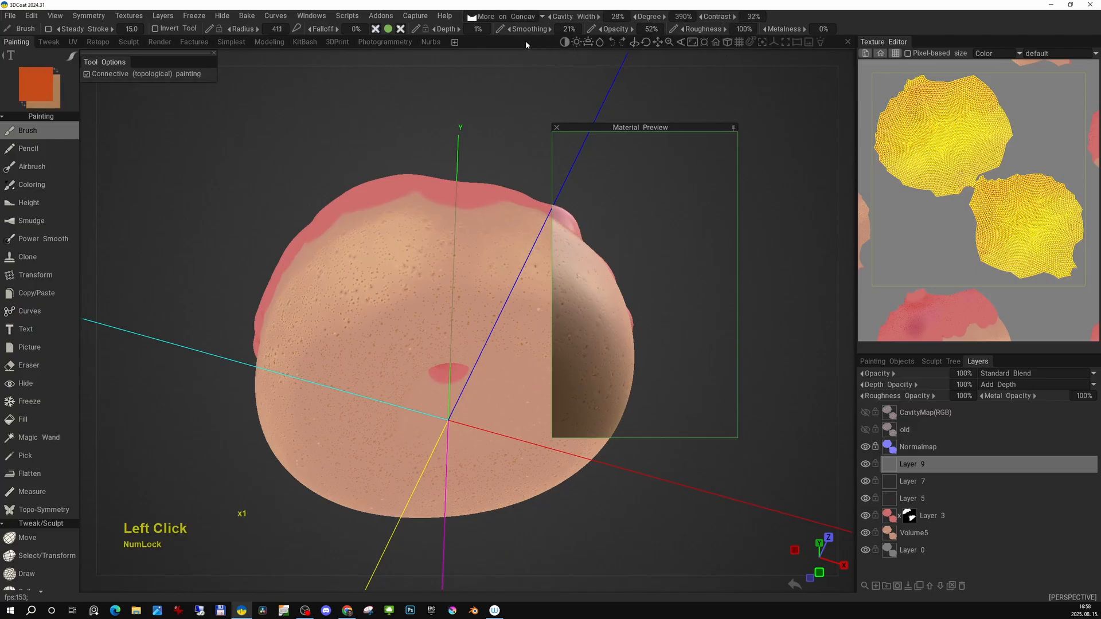
drag(642, 127, 703, 131)
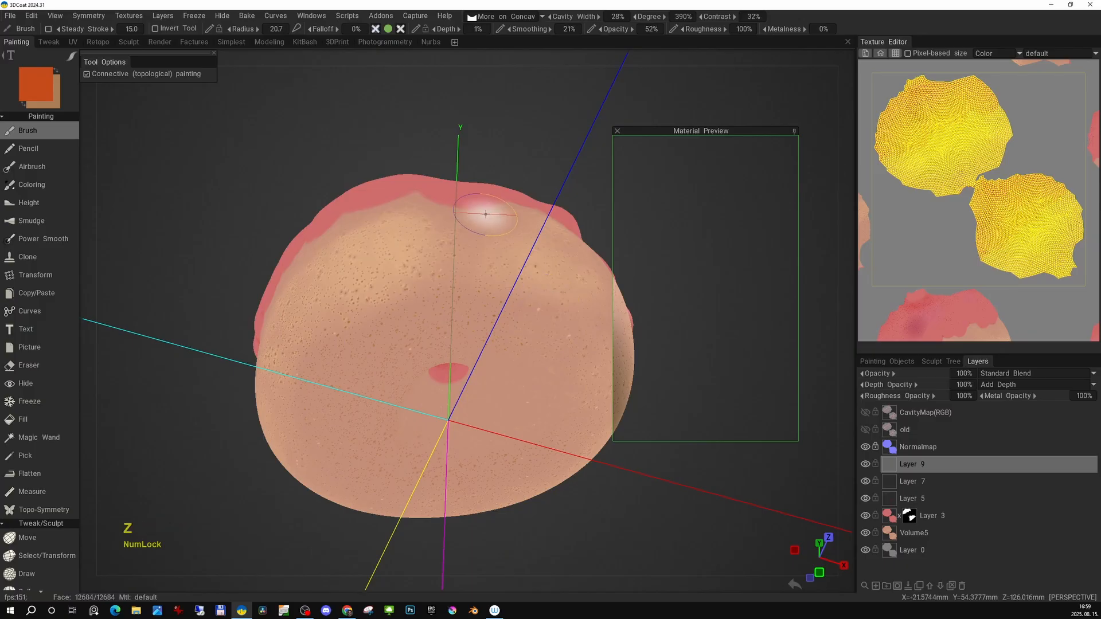
Paint dark orange shading into the concave areas all around the donut.
drag(507, 307, 366, 308)
alt+drag(471, 304, 258, 338)
mouse_move(258, 338)
alt+middle_down()
mouse_move(393, 318)
mouse_move(281, 330)
alt+middle_up()
alt+middle_drag(450, 253, 211, 274)
alt+drag(312, 246, 346, 304)
alt+drag(420, 339, 404, 306)
alt+middle_drag(404, 306, 388, 287)
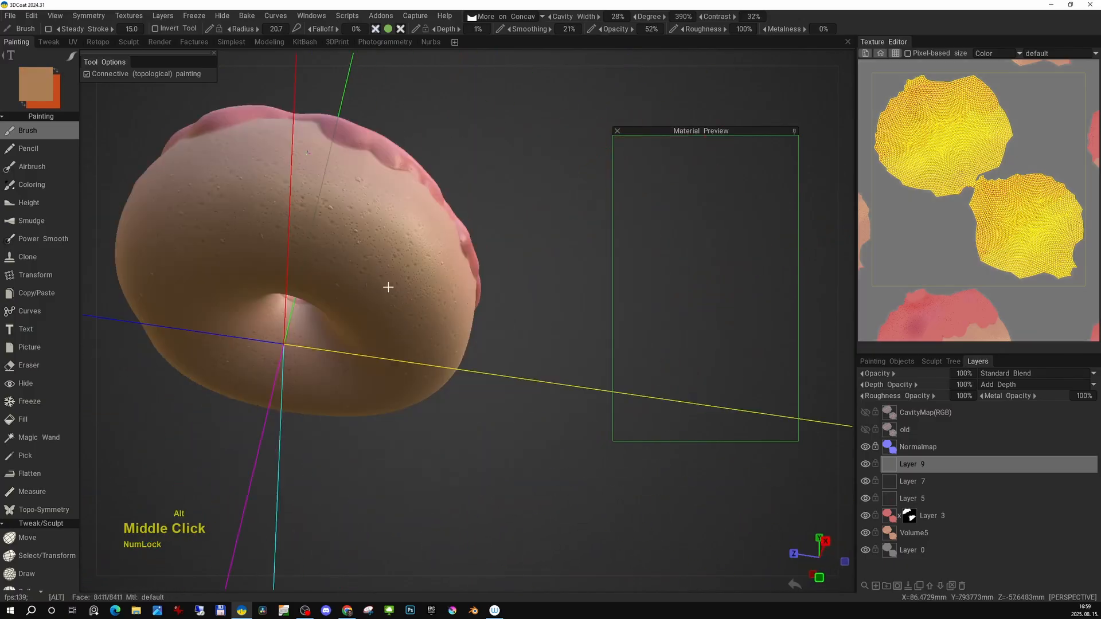
alt+drag(388, 287, 390, 260)
alt+middle_drag(391, 260, 424, 281)
alt+drag(424, 281, 442, 321)
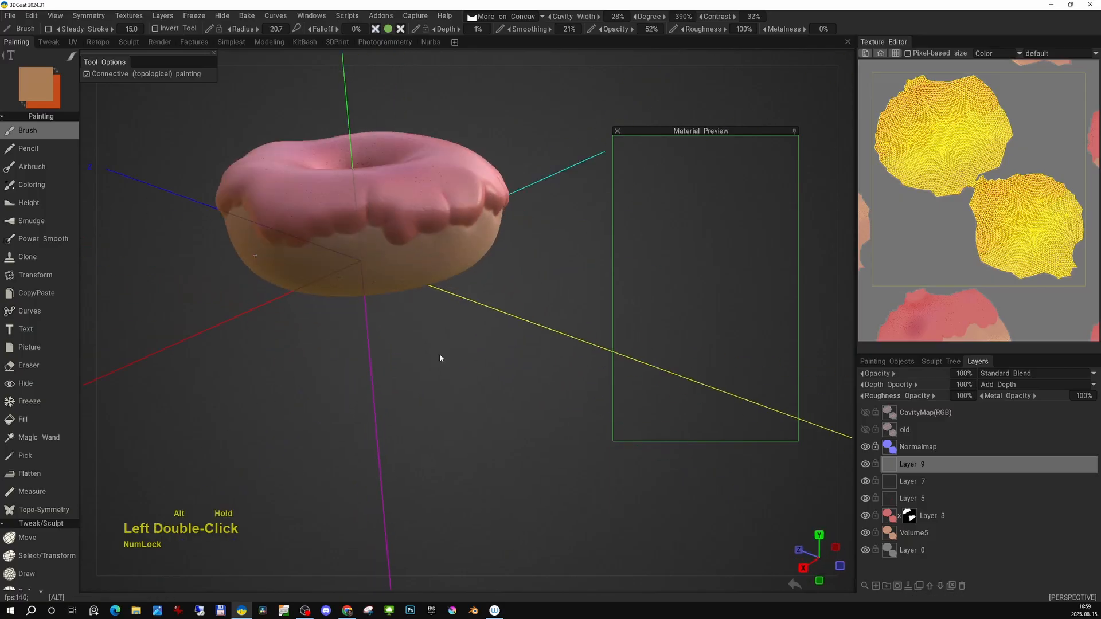
middle_drag(442, 321, 480, 332)
alt+drag(480, 332, 484, 367)
alt+right_drag(485, 367, 491, 351)
alt+drag(492, 352, 500, 385)
alt+middle_drag(500, 385, 510, 367)
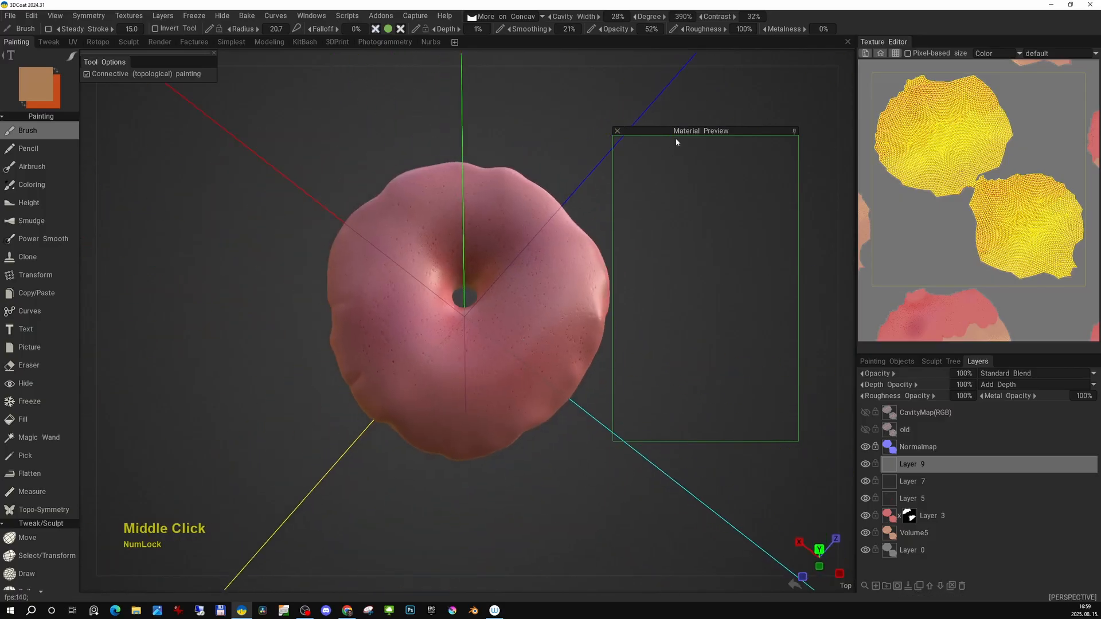
Add a new layer, set the paint condition to Always and pick a green colour.
drag(676, 134, 706, 124)
drag(642, 231, 690, 231)
alt+drag(574, 333, 507, 298)
click(895, 54)
alt+middle_drag(989, 132, 1005, 166)
alt+drag(597, 198, 604, 225)
alt+middle_drag(603, 225, 588, 230)
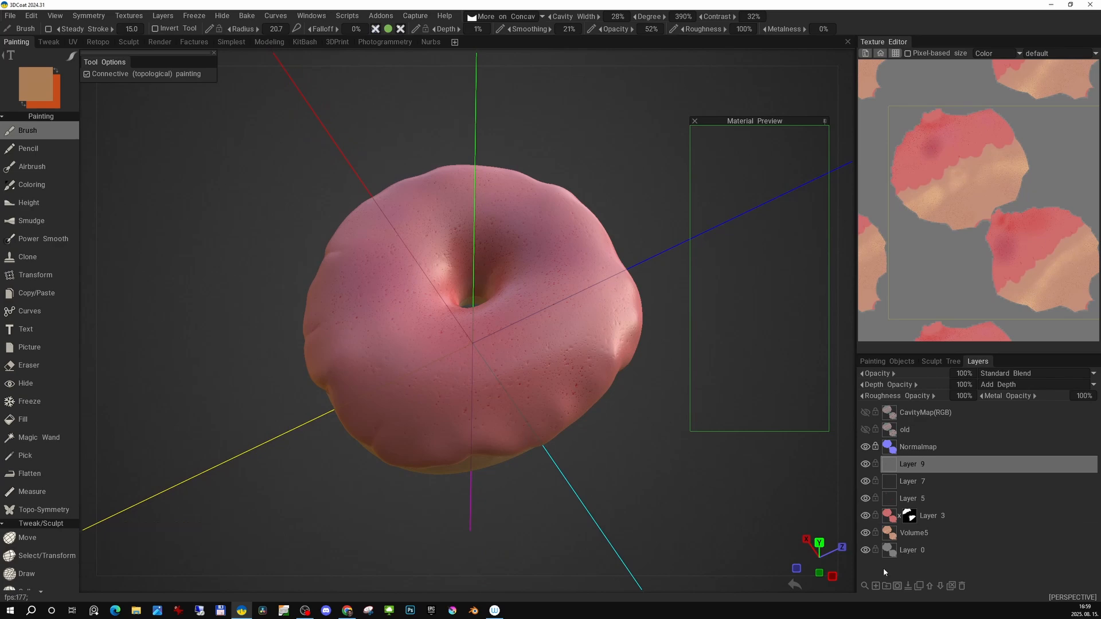
click(876, 585)
alt+middle_drag(477, 373, 515, 368)
click(401, 30)
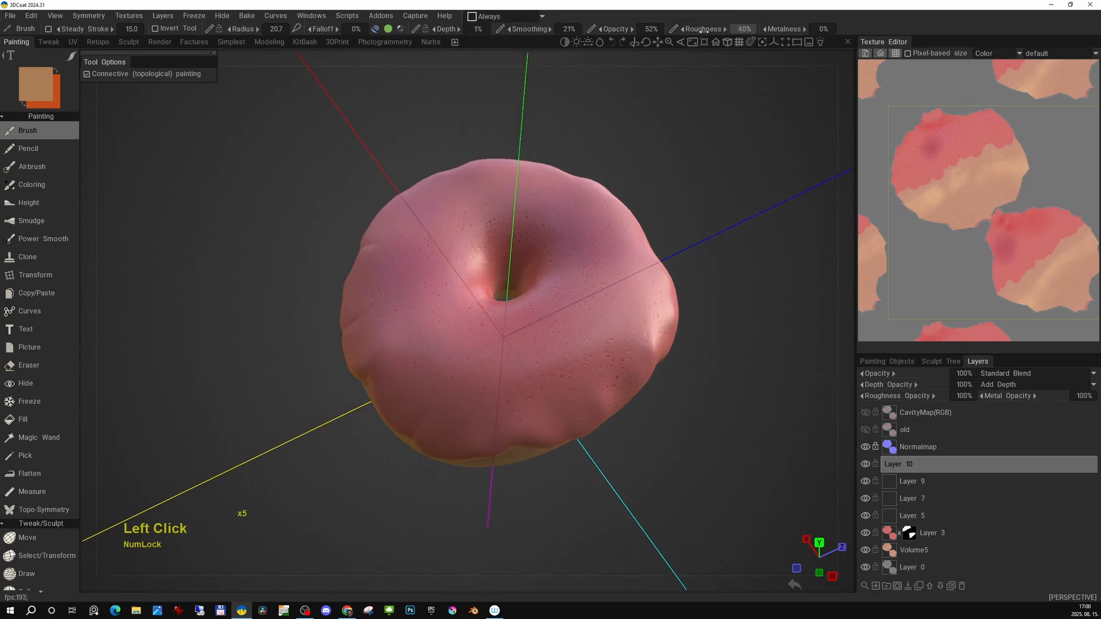
key(space)
click(581, 273)
click(847, 123)
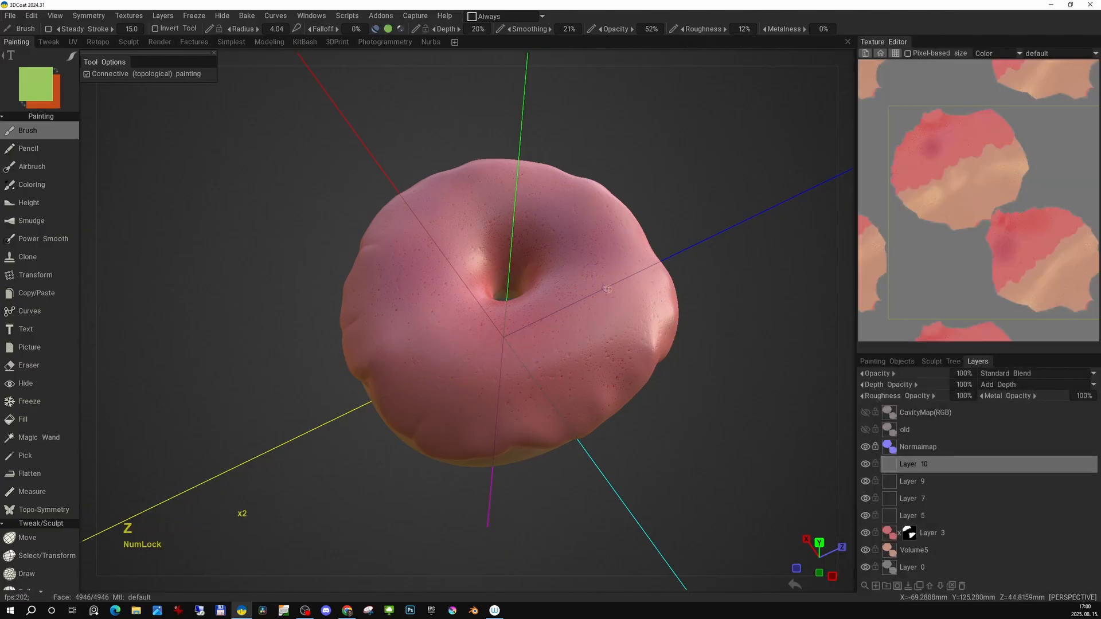
Set the brush opacity to 100% and the depth to 84%.
middle_drag(607, 289, 735, 240)
click(625, 27)
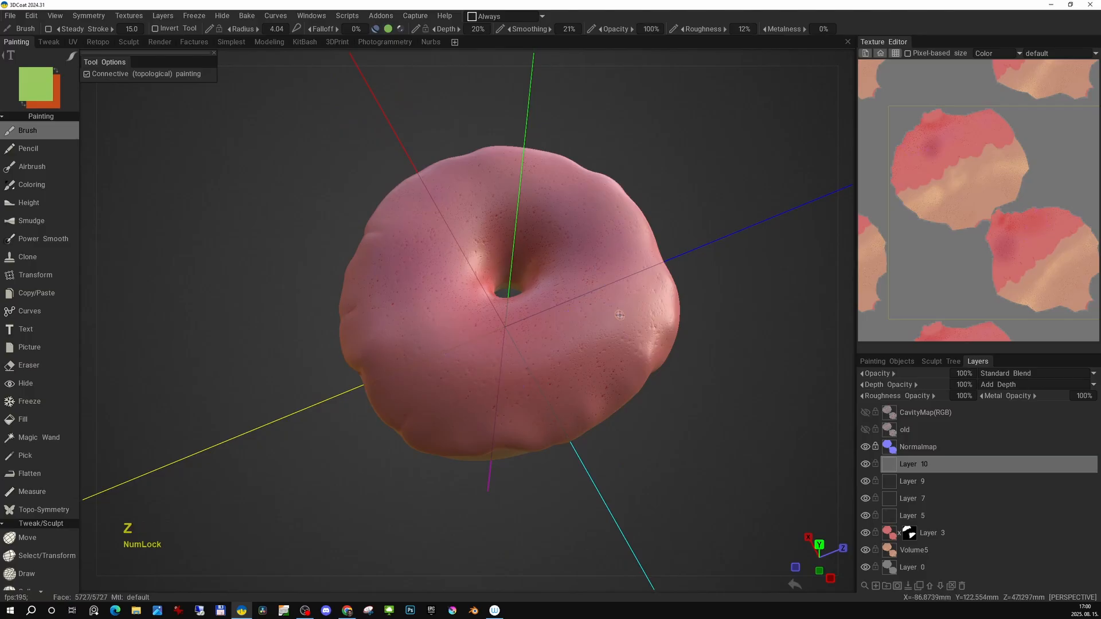
click(553, 337)
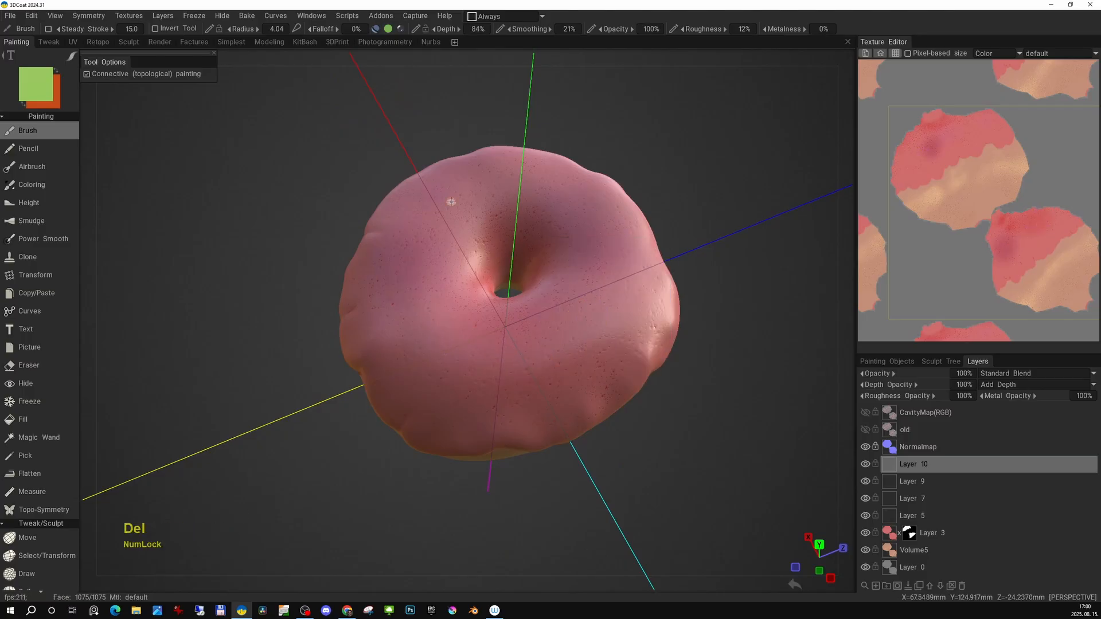
click(848, 90)
click(633, 306)
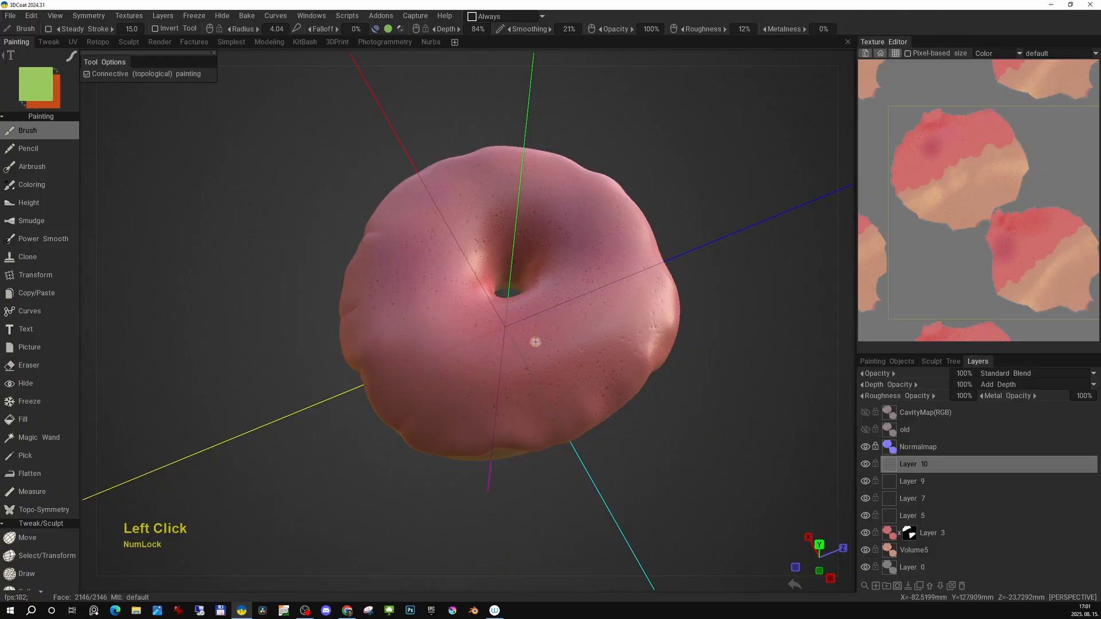
Paint a trial batch of colour-varying sprinkle strokes across the icing.
click(846, 124)
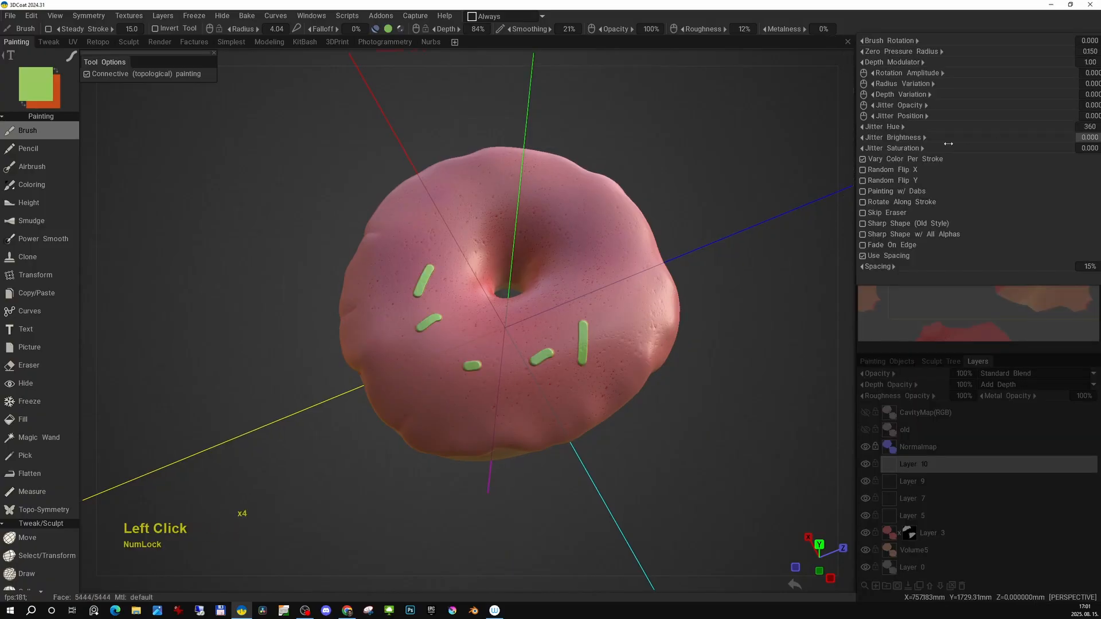
drag(620, 286, 621, 309)
drag(593, 282, 574, 291)
drag(552, 309, 544, 317)
drag(530, 329, 521, 329)
drag(503, 330, 494, 333)
key(e)
click(849, 126)
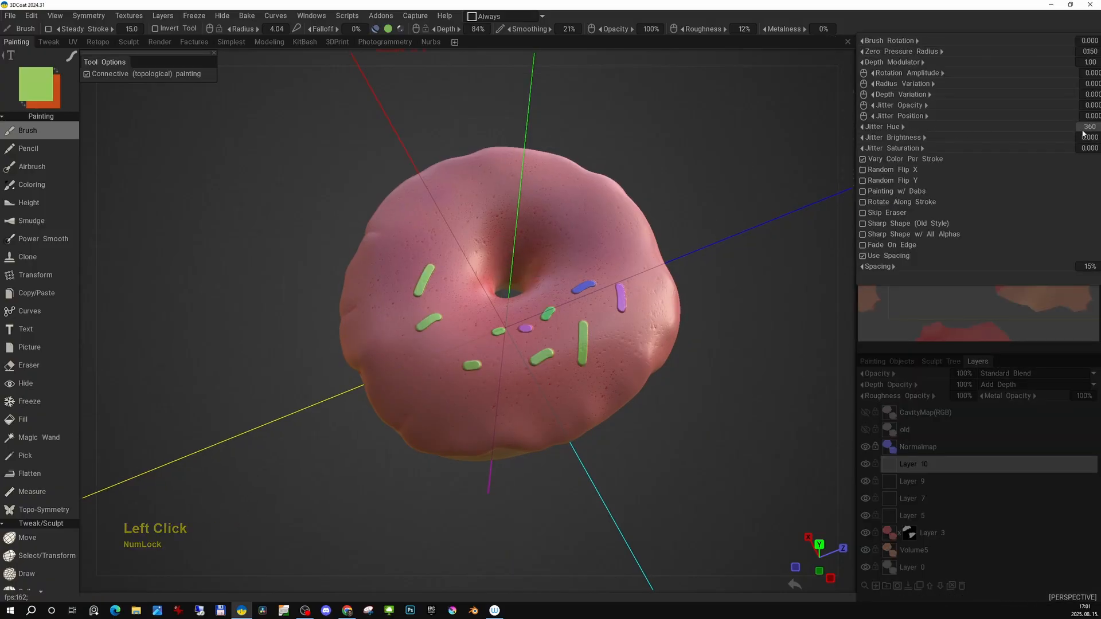
drag(509, 379, 493, 394)
drag(441, 378, 436, 392)
drag(426, 351, 422, 370)
drag(411, 344, 388, 350)
drag(392, 313, 382, 315)
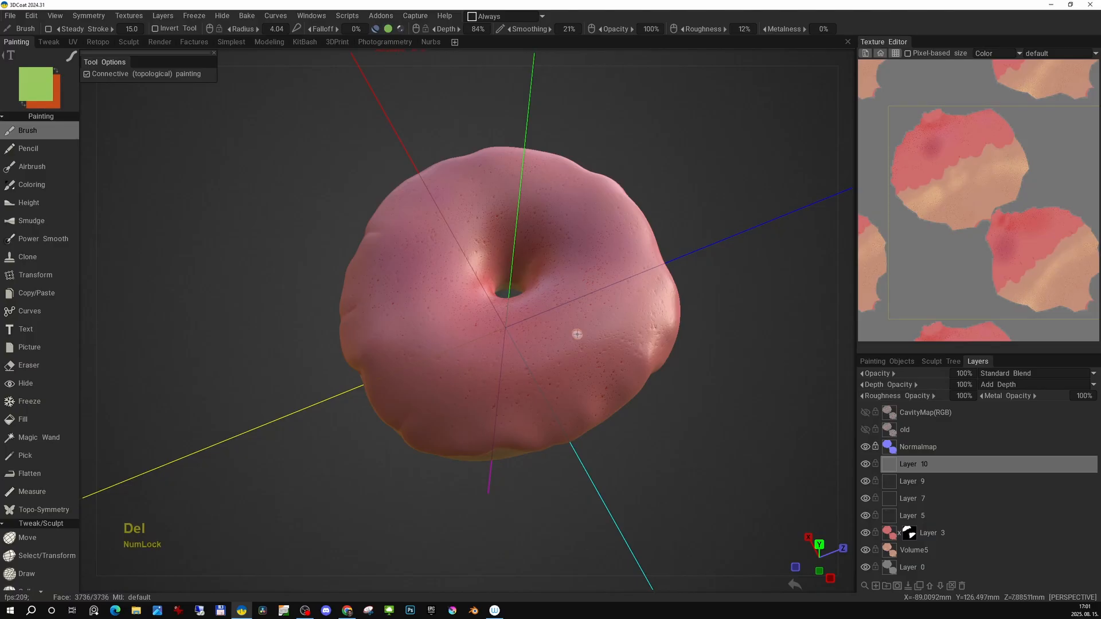
Paint a fuller batch of multicoloured sprinkles around the icing ring, switching to a red colour.
key(e)
key(e)
click(498, 319)
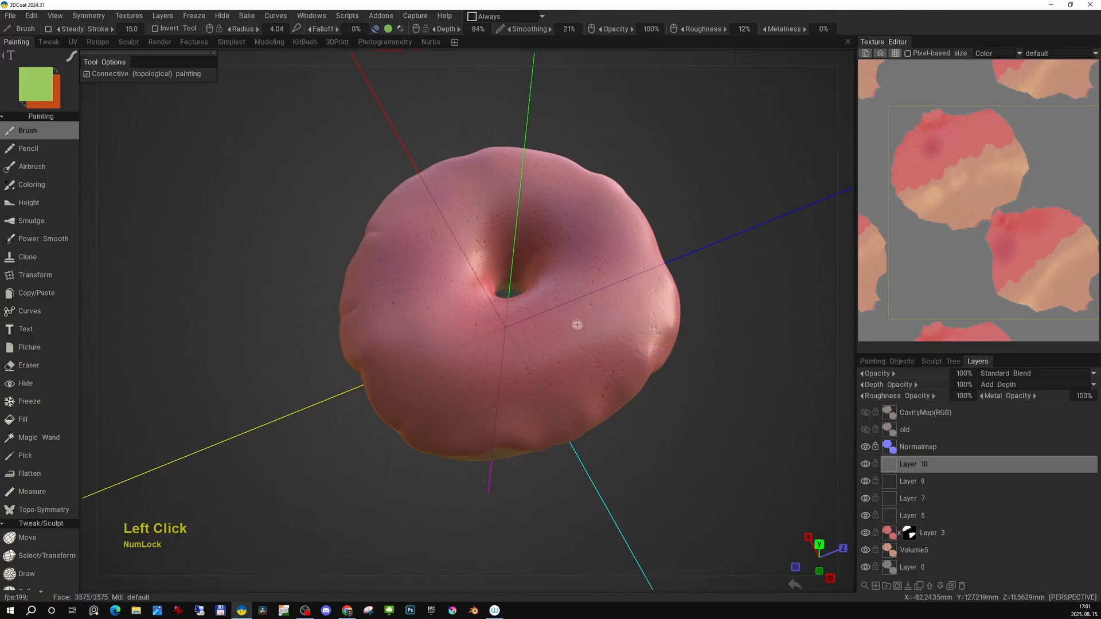
drag(452, 202, 469, 201)
drag(554, 197, 567, 196)
drag(606, 232, 612, 262)
drag(631, 289, 624, 299)
key(space)
click(665, 328)
drag(608, 339, 615, 353)
drag(583, 380, 576, 390)
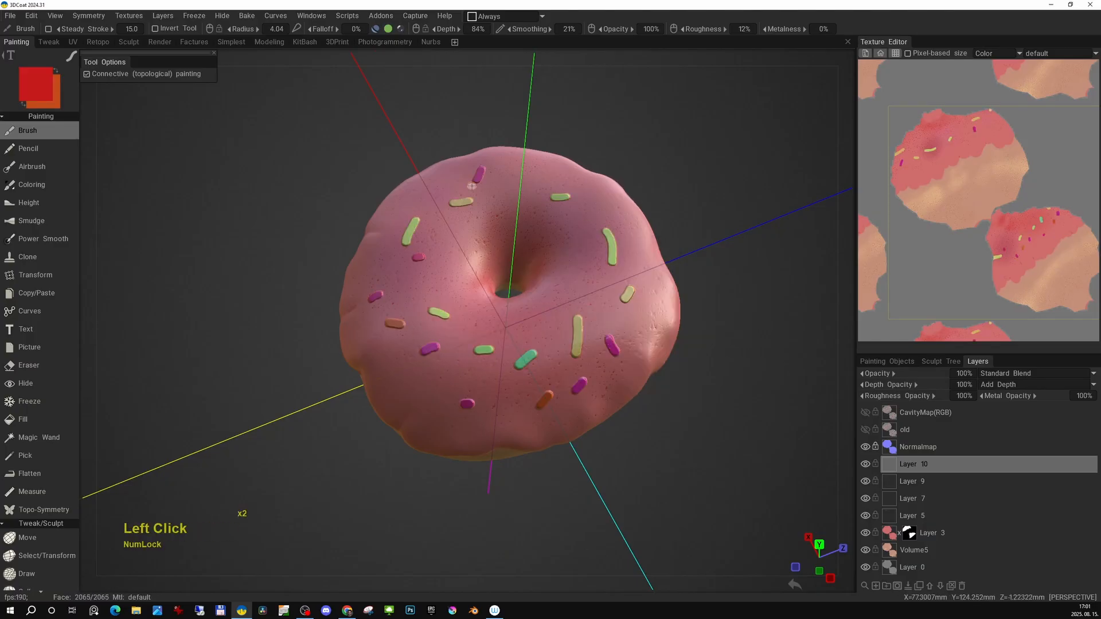
drag(576, 251, 567, 261)
mouse_move(579, 300)
alt+middle_down()
mouse_move(575, 356)
mouse_move(563, 361)
alt+middle_up()
drag(615, 302, 627, 289)
drag(666, 282, 675, 327)
Paint multicoloured sprinkles on the icing in the texture editor and viewport, switching to a cyan colour.
alt+right_drag(931, 162, 955, 120)
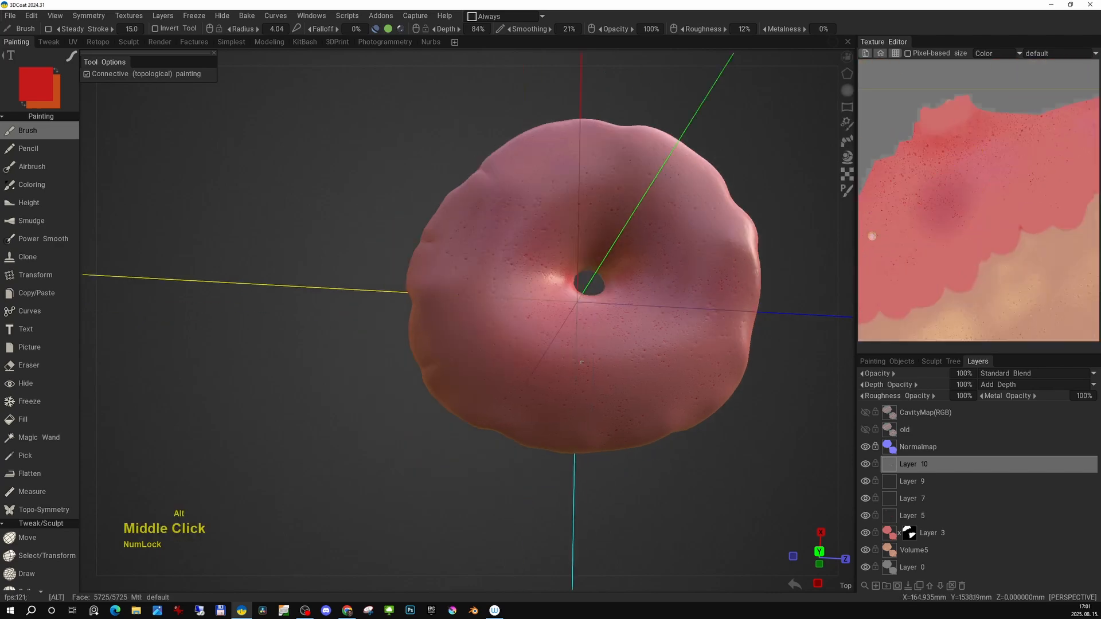
alt+middle_drag(870, 235, 907, 225)
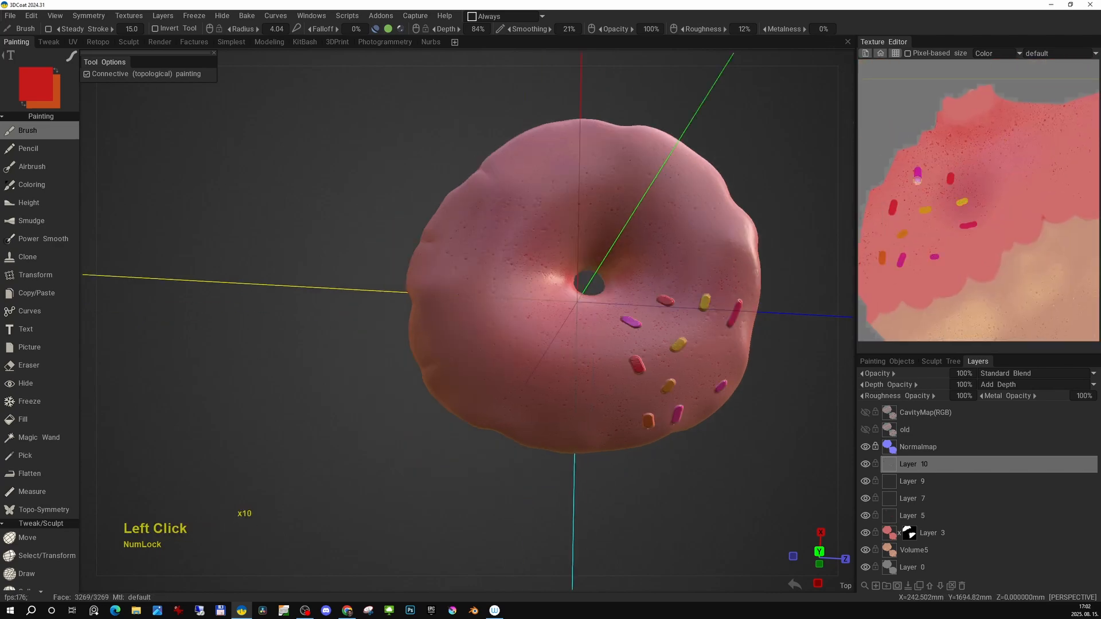
drag(974, 169, 981, 168)
alt+middle_drag(1012, 219, 993, 226)
key(space)
click(1015, 229)
drag(979, 195, 979, 201)
drag(892, 198, 893, 210)
drag(918, 234, 913, 241)
mouse_move(582, 362)
alt+mouse_down()
mouse_move(656, 288)
mouse_move(592, 344)
alt+mouse_up()
alt+middle_drag(969, 252, 976, 234)
drag(969, 239, 969, 247)
drag(992, 213, 969, 174)
drag(991, 135, 1001, 127)
drag(972, 119, 986, 111)
alt+middle_drag(1058, 151, 987, 168)
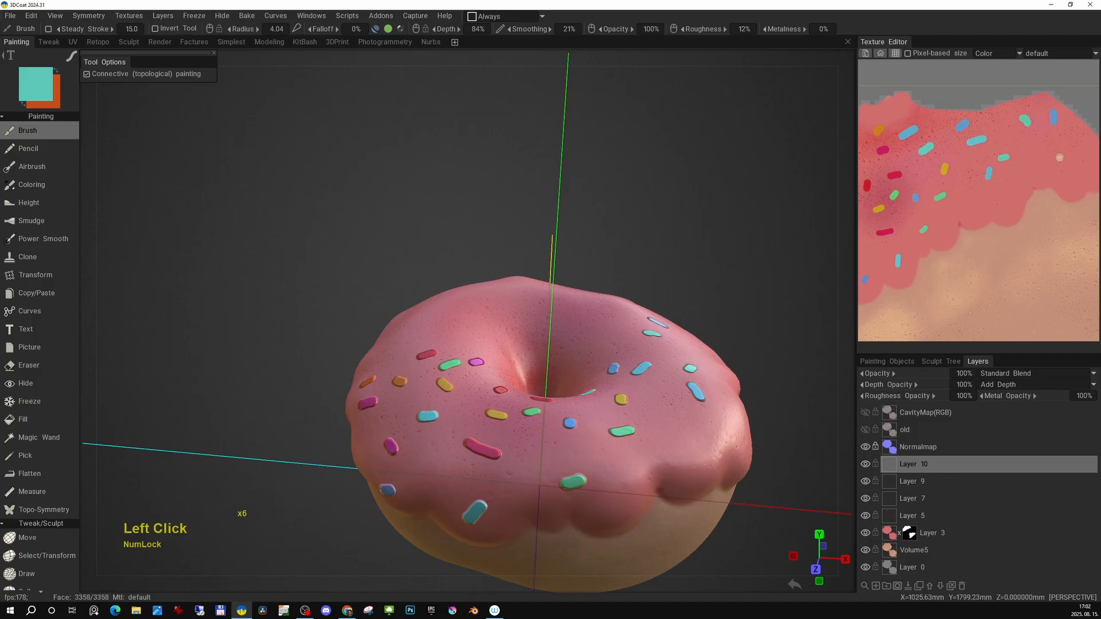
Pick a green colour and add more sprinkles across the icing in the texture editor.
drag(1059, 158, 1065, 163)
key(space)
click(1023, 221)
drag(1006, 194, 1014, 188)
drag(968, 174, 969, 182)
alt+middle_drag(894, 195, 1015, 197)
alt+right_drag(997, 172, 951, 218)
alt+middle_drag(975, 229, 957, 200)
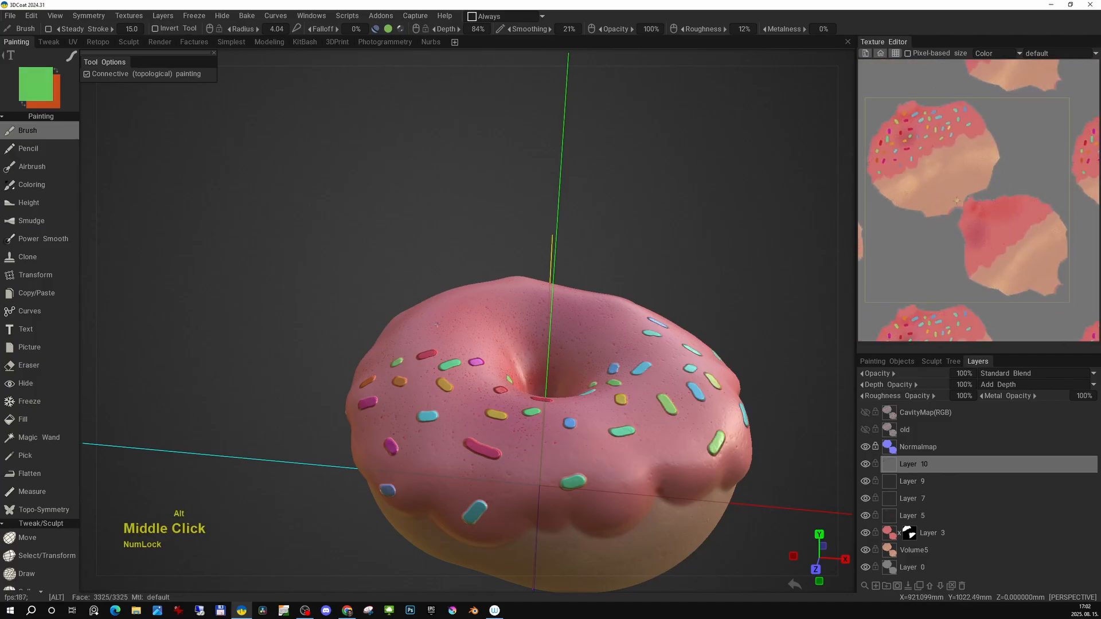
Smooth the current sprinkles layer.
alt+scroll(573, 355, down, 5)
alt+drag(602, 350, 447, 344)
alt+middle_drag(471, 366, 476, 310)
alt+drag(516, 298, 453, 315)
alt+scroll(453, 316, up, 6)
alt+middle_drag(453, 321, 442, 294)
click(131, 16)
mouse_move(252, 109)
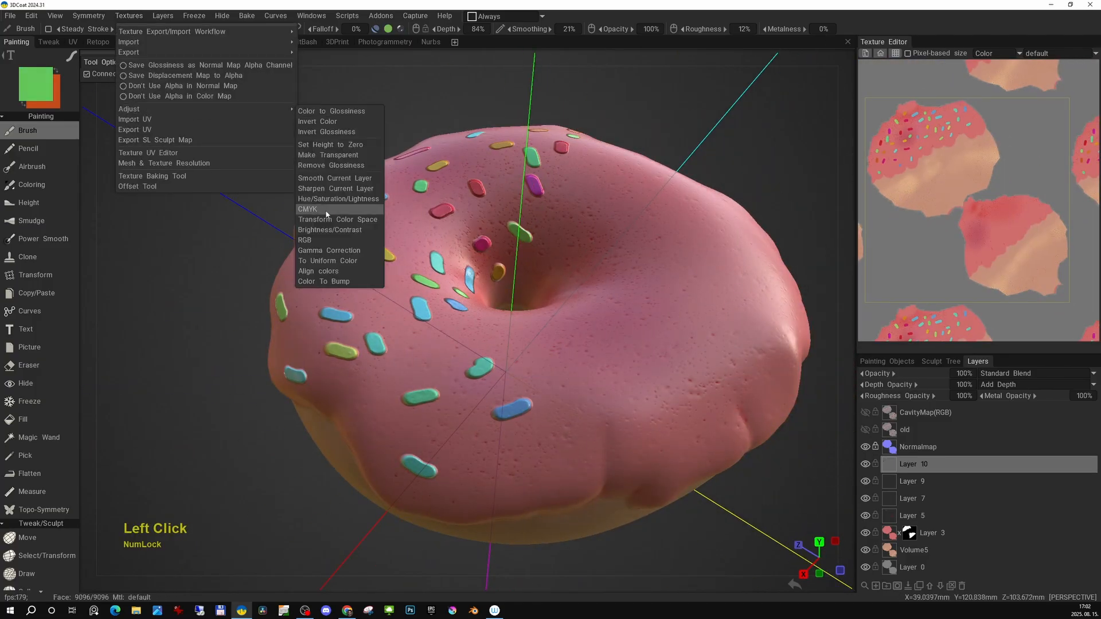
click(334, 182)
Set the sprinkles layer's depth blending to Max Depth.
drag(407, 258, 598, 179)
click(586, 294)
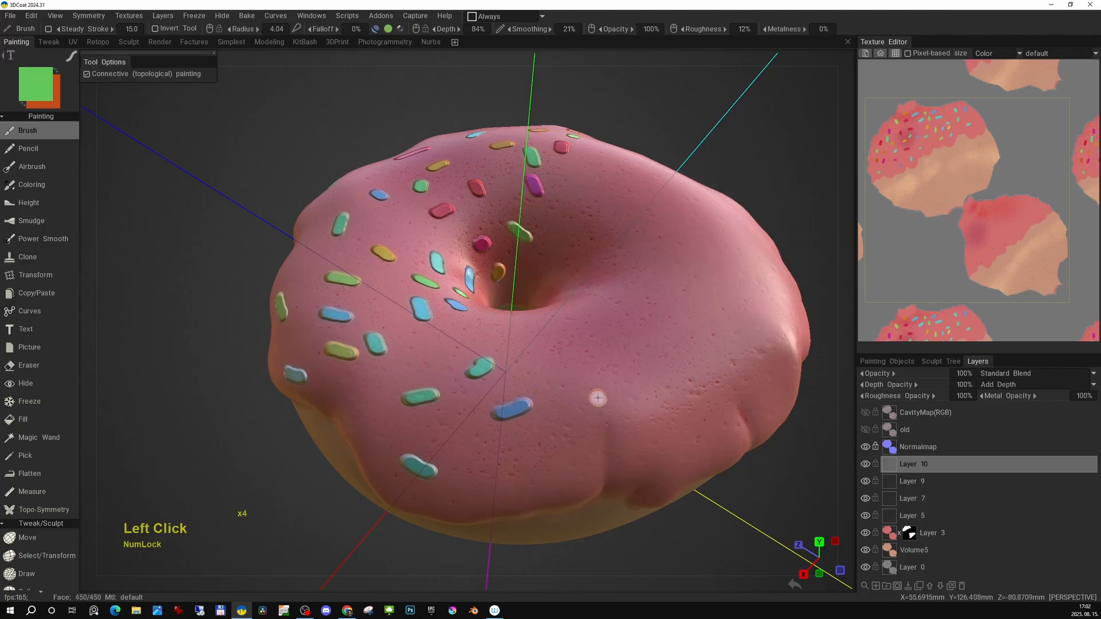
mouse_move(599, 383)
alt+right_down()
mouse_move(556, 348)
mouse_move(588, 364)
alt+right_up()
alt+drag(551, 362, 636, 329)
alt+right_drag(636, 329, 602, 321)
click(1004, 385)
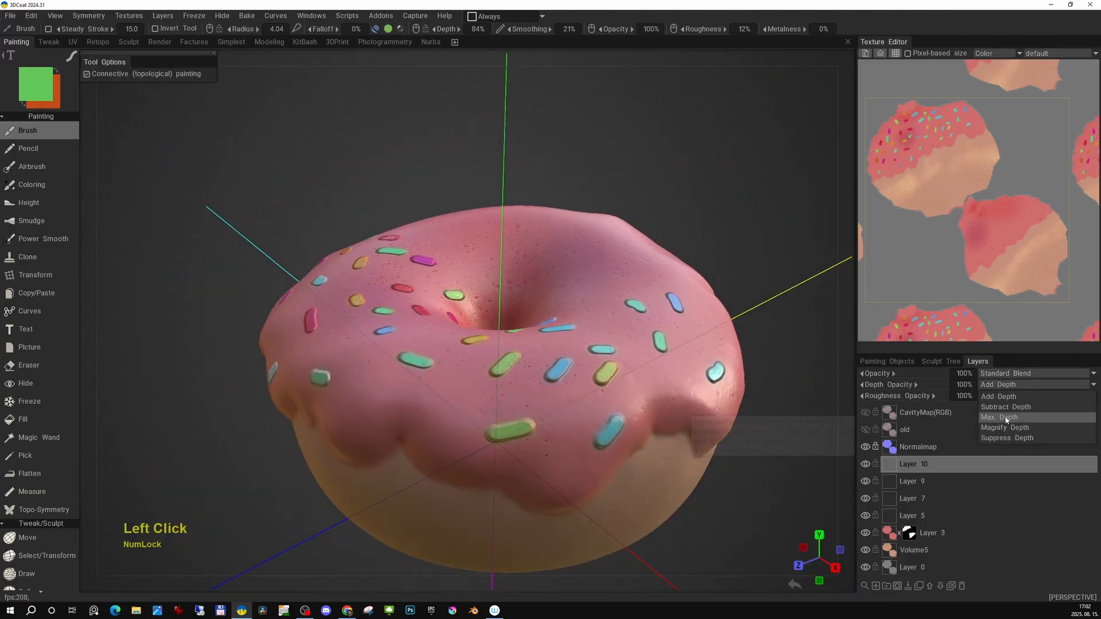
click(1005, 439)
click(1010, 384)
click(1012, 418)
Try different brush shapes from the brush palette on the icing.
alt+drag(566, 352, 487, 384)
alt+drag(673, 359, 611, 353)
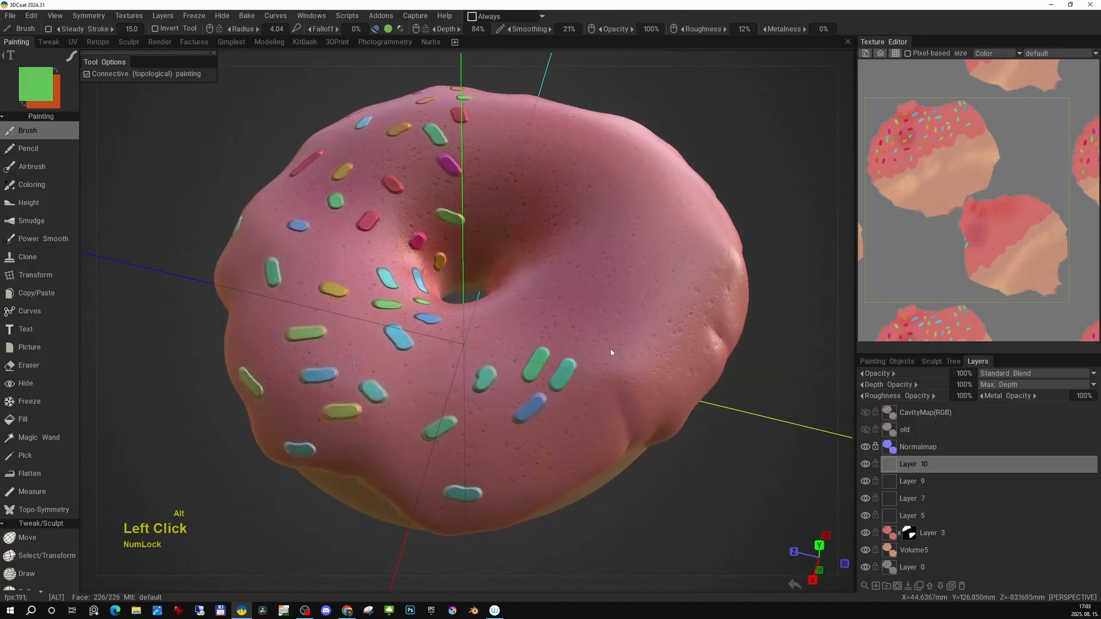
key(t)
mouse_move(630, 294)
mouse_down()
mouse_move(613, 311)
mouse_move(568, 309)
mouse_up()
click(662, 247)
drag(632, 249, 617, 272)
drag(684, 266, 662, 289)
key(t)
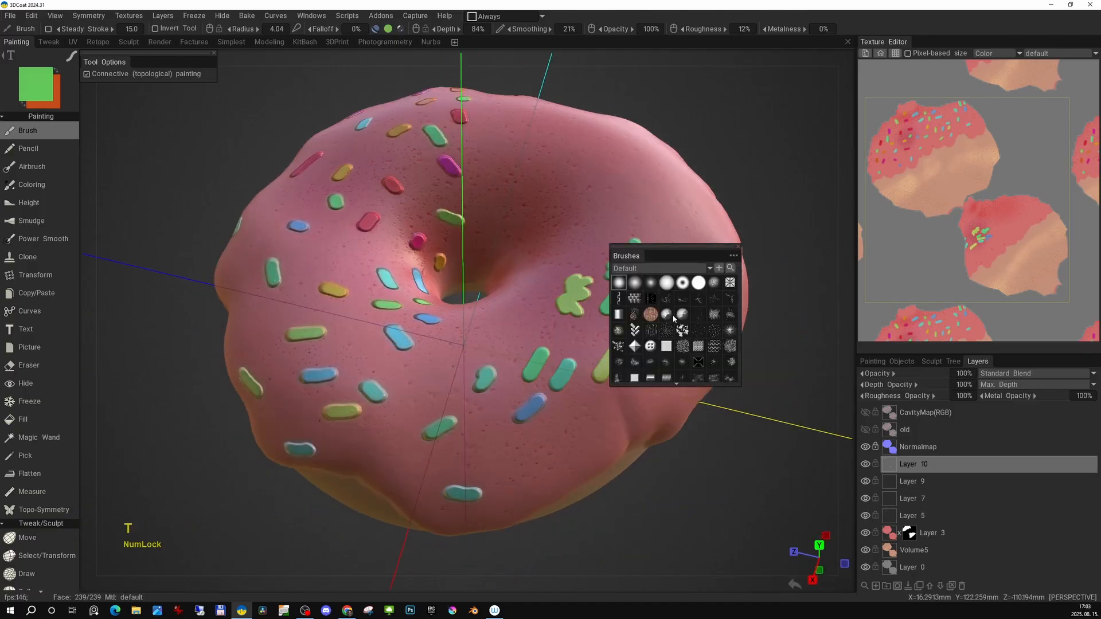
key(e)
click(591, 290)
drag(589, 330, 598, 331)
key(t)
click(662, 217)
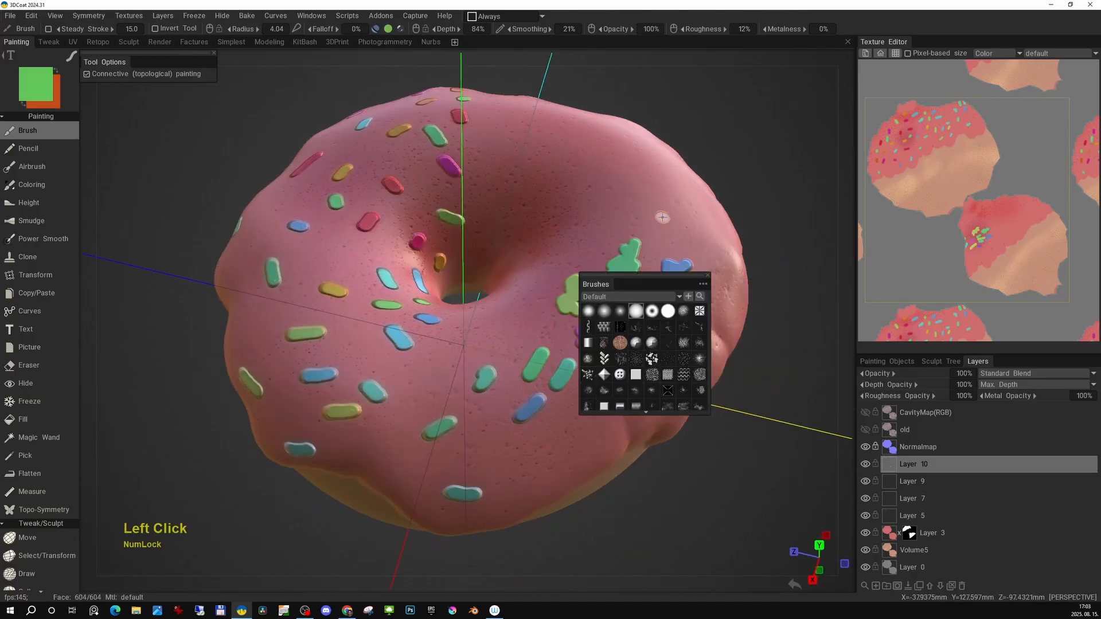
drag(665, 219, 659, 236)
drag(688, 245, 637, 276)
mouse_move(619, 278)
alt+right_down()
mouse_move(580, 380)
mouse_move(605, 293)
alt+right_up()
drag(514, 313, 498, 340)
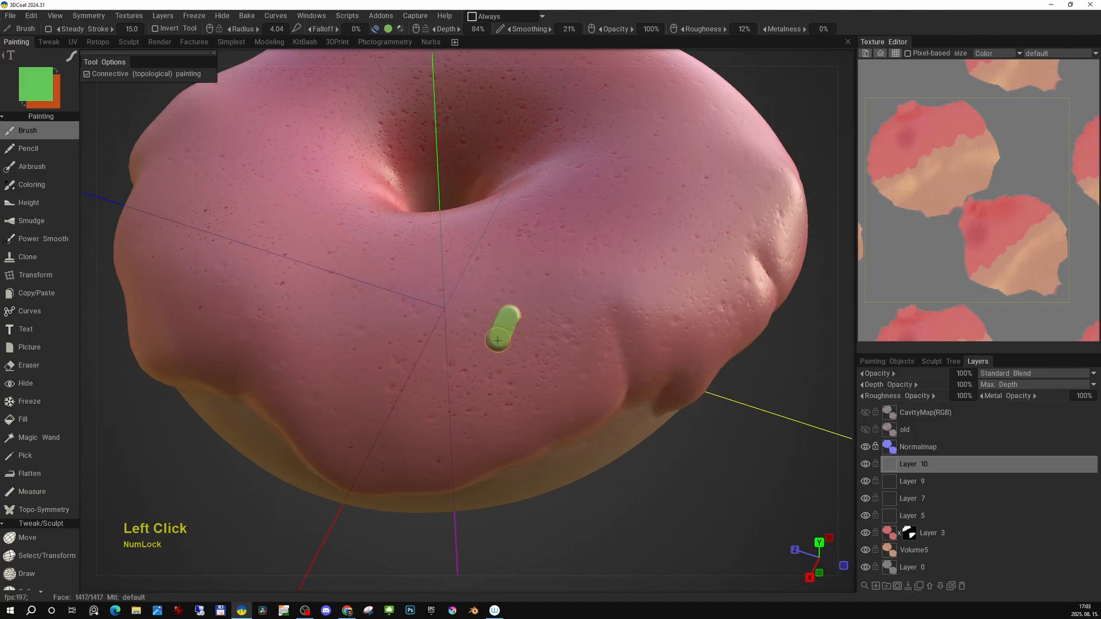
Paint green, olive, red and teal dot sprinkles around the icing on Layer 10, switching colours between strokes.
alt+drag(437, 387, 618, 305)
alt+right_drag(619, 305, 573, 356)
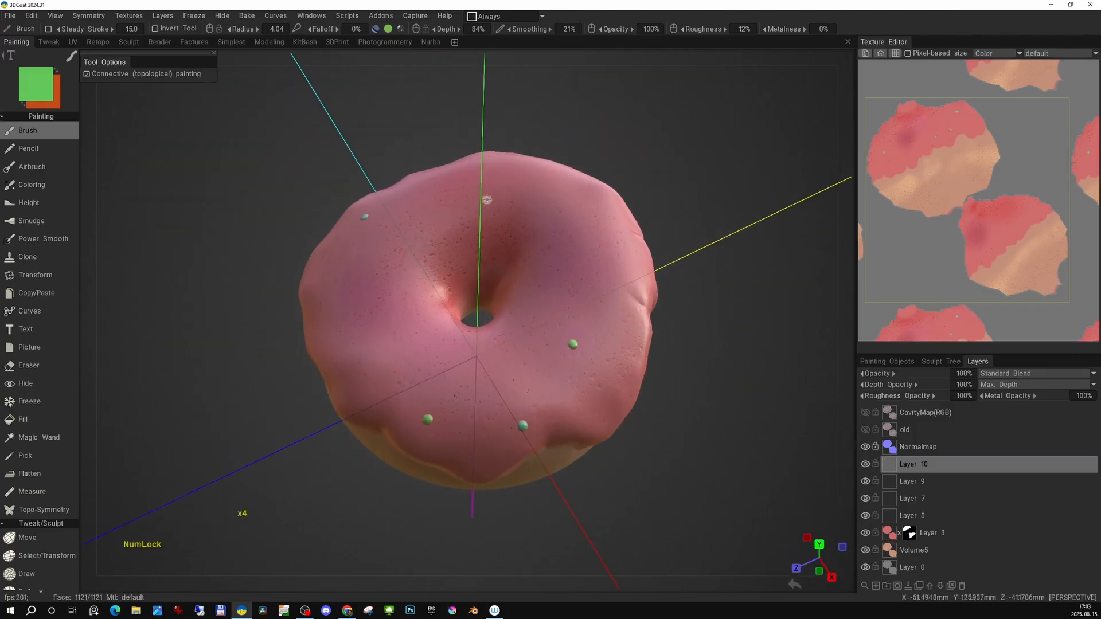
alt+drag(487, 199, 574, 412)
key(space)
click(619, 350)
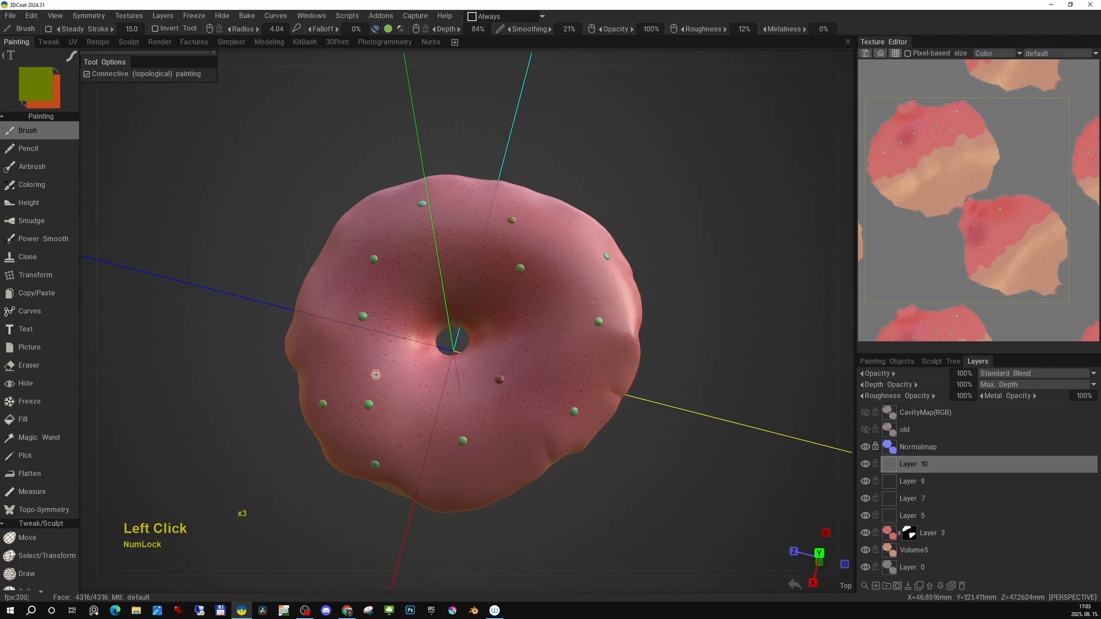
alt+drag(620, 350, 518, 321)
alt+middle_drag(518, 321, 401, 414)
alt+drag(401, 414, 504, 356)
key(space)
click(464, 404)
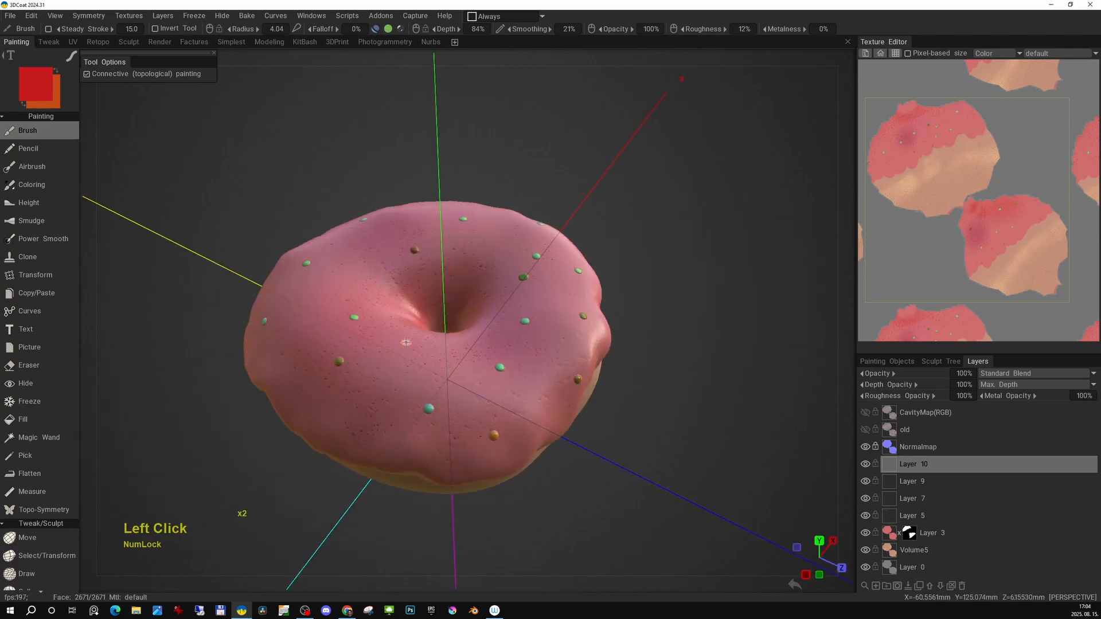
key(space)
click(495, 318)
alt+drag(495, 319, 478, 415)
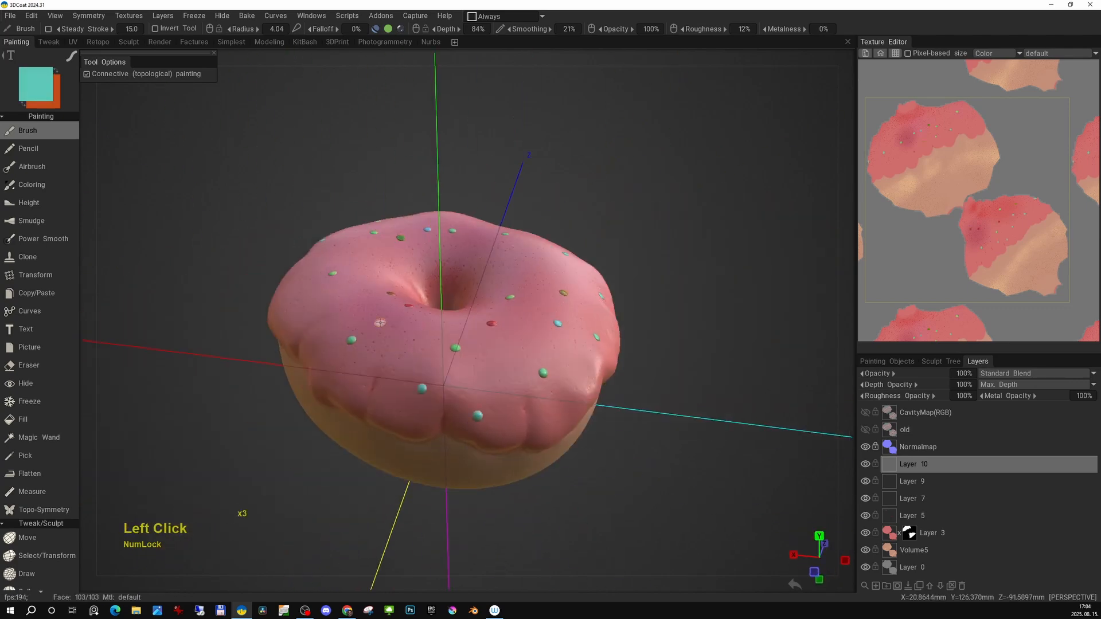
alt+middle_drag(478, 415, 434, 388)
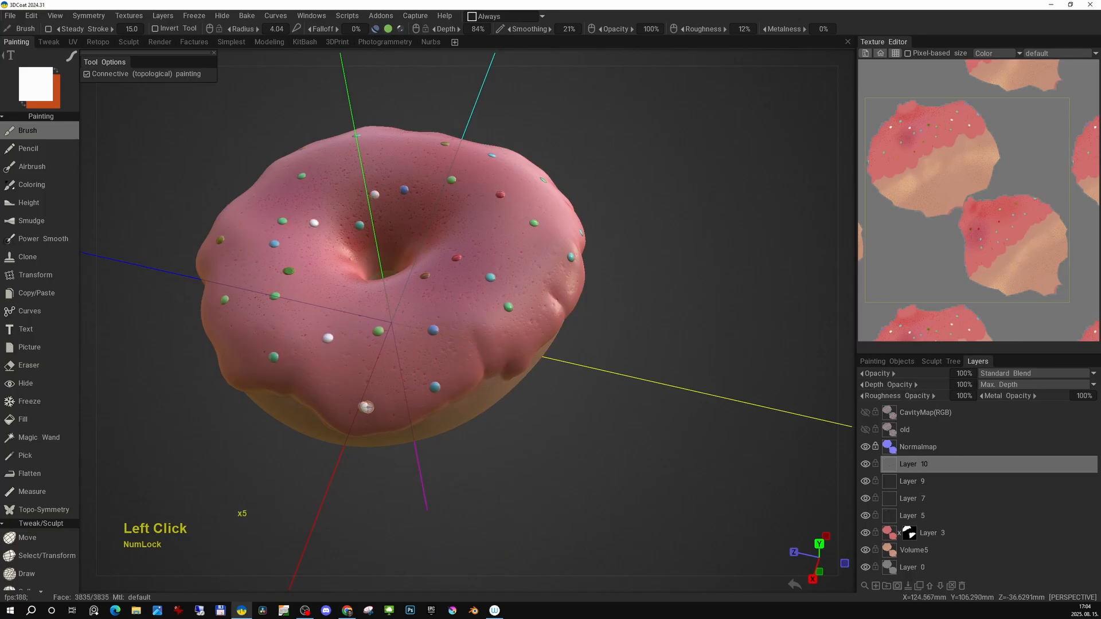
Add white and black dot sprinkles across the icing on Layer 10.
alt+drag(365, 407, 384, 396)
alt+middle_drag(384, 396, 402, 379)
alt+drag(401, 379, 471, 356)
alt+right_drag(470, 357, 502, 360)
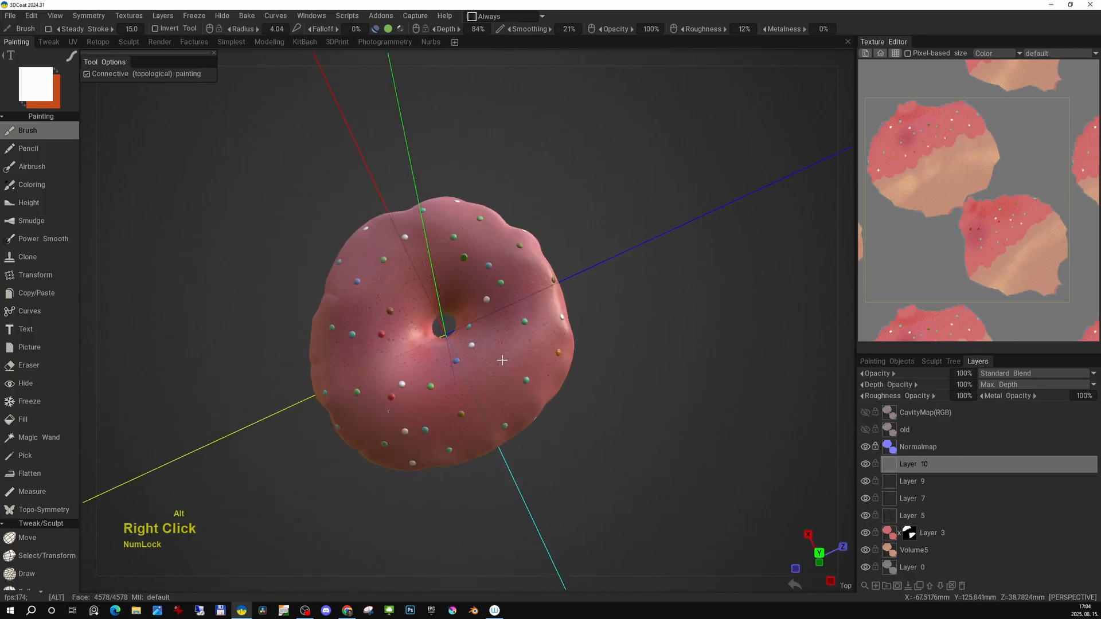
click(449, 265)
alt+drag(449, 265, 454, 229)
alt+drag(454, 344, 425, 321)
alt+middle_drag(424, 321, 430, 332)
alt+drag(429, 333, 499, 418)
click(482, 299)
click(435, 294)
alt+drag(453, 298, 459, 350)
alt+middle_drag(458, 350, 522, 303)
Add orange dot sprinkles across the icing, turning the donut to reach all sides.
mouse_move(849, 160)
click(848, 126)
mouse_move(396, 390)
alt+mouse_down()
mouse_move(391, 335)
mouse_move(545, 333)
alt+mouse_up()
click(392, 334)
alt+middle_drag(545, 332, 524, 344)
key(space)
click(502, 352)
click(556, 338)
alt+drag(408, 350, 546, 353)
key(space)
click(538, 343)
click(515, 356)
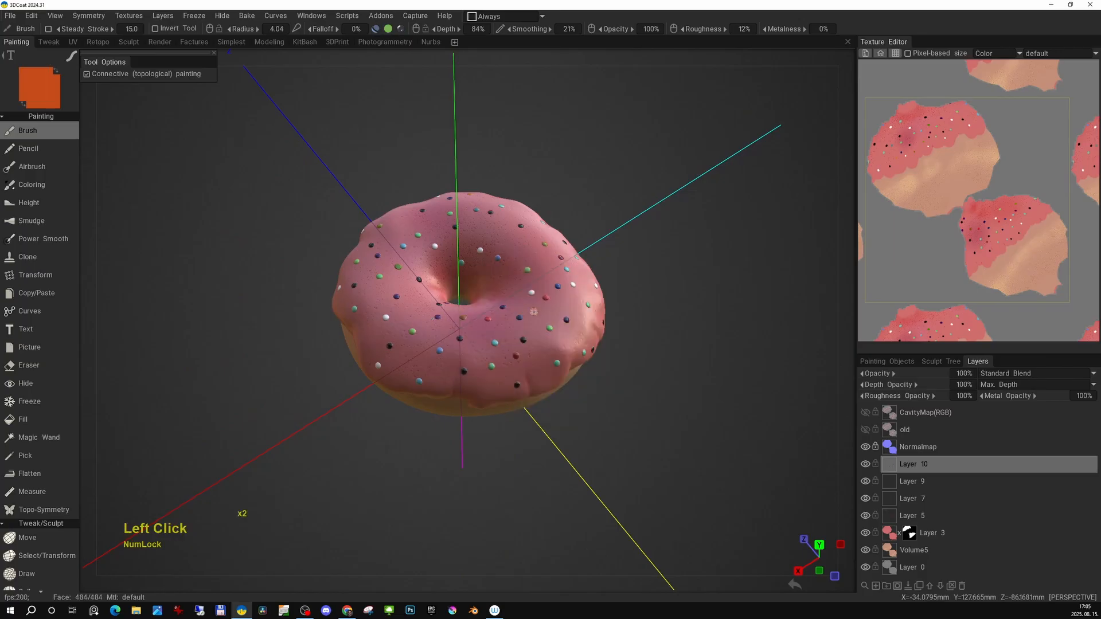
click(408, 365)
key(space)
click(481, 309)
key(d)
click(599, 329)
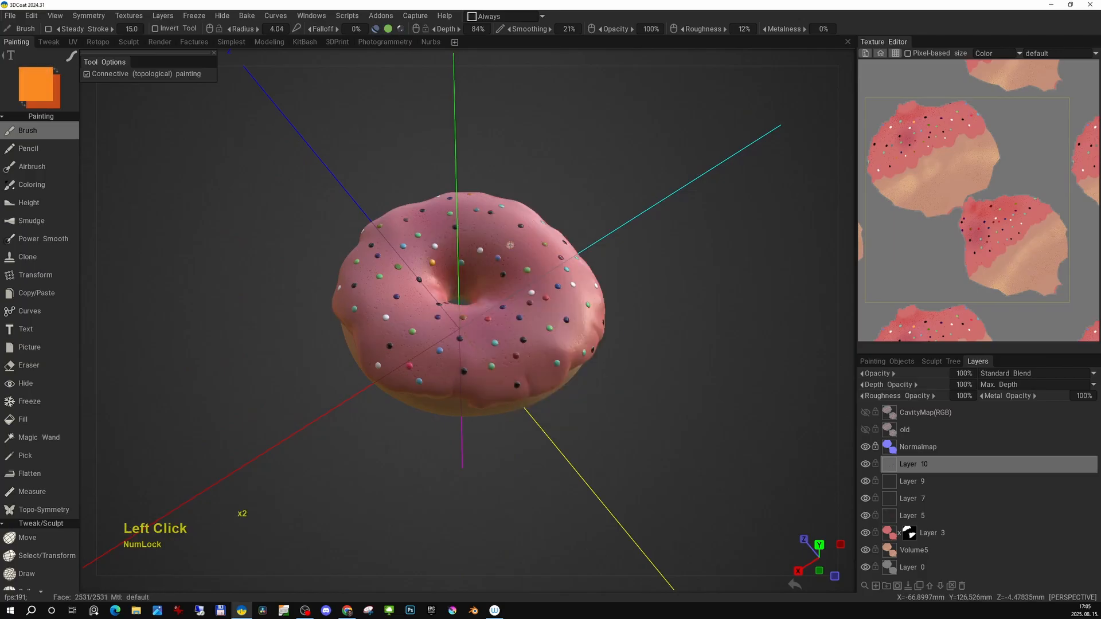
alt+drag(377, 281, 524, 267)
alt+drag(405, 301, 476, 327)
alt+drag(401, 367, 461, 378)
alt+right_drag(501, 448, 487, 373)
alt+middle_drag(488, 373, 459, 367)
alt+drag(458, 367, 638, 354)
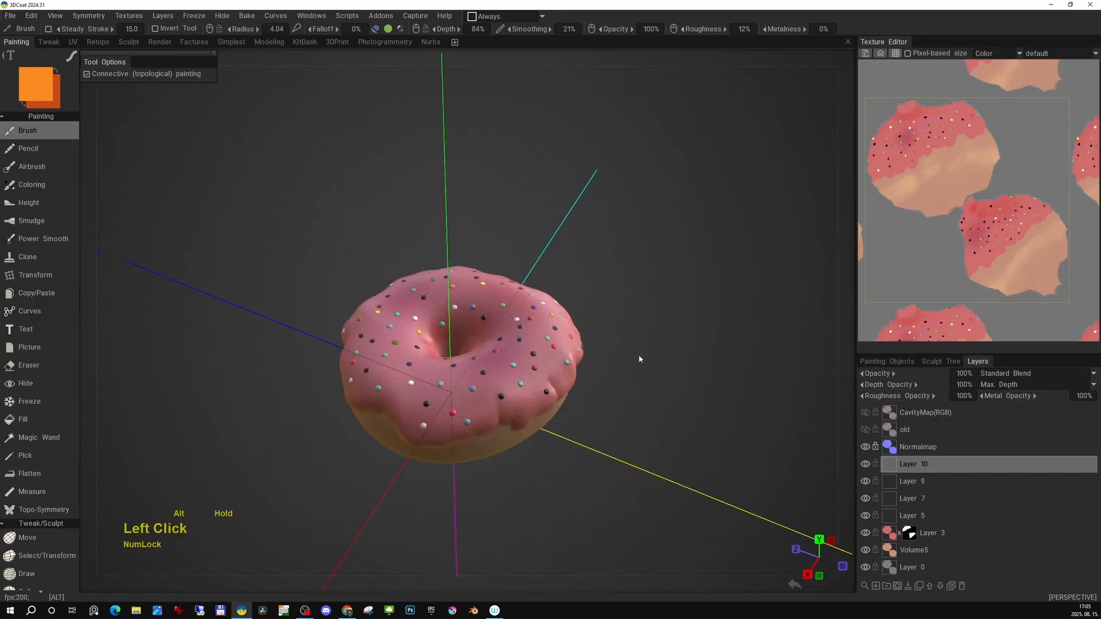
alt+middle_drag(638, 354, 533, 355)
alt+drag(534, 355, 561, 313)
middle_drag(561, 313, 580, 325)
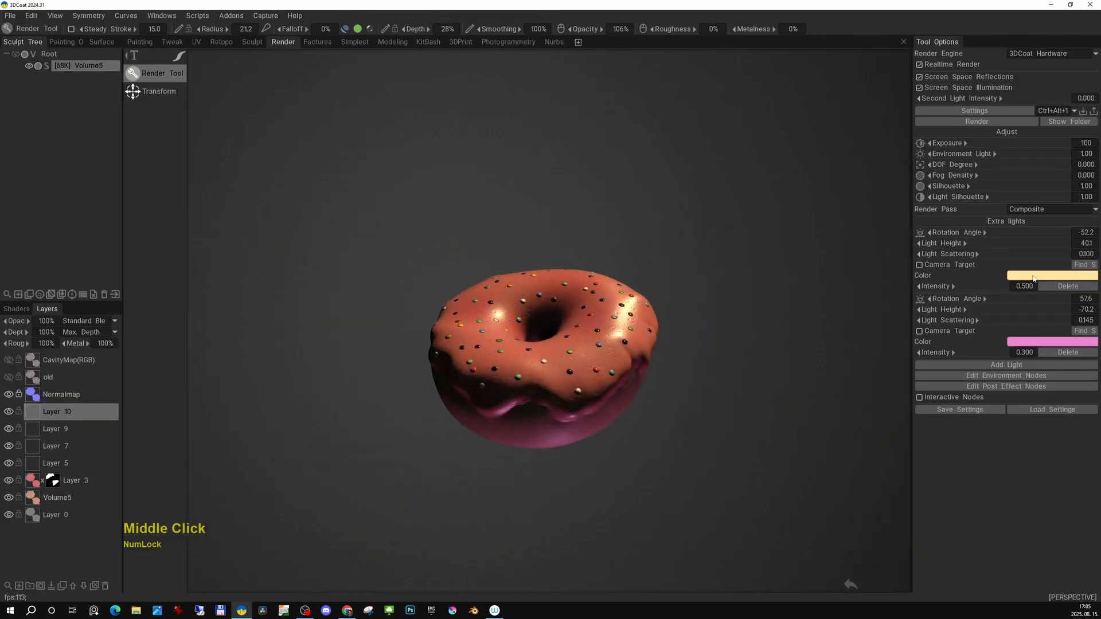
Switch to the Render room and pick a colour in the Color Palette dialog.
double_click(648, 408)
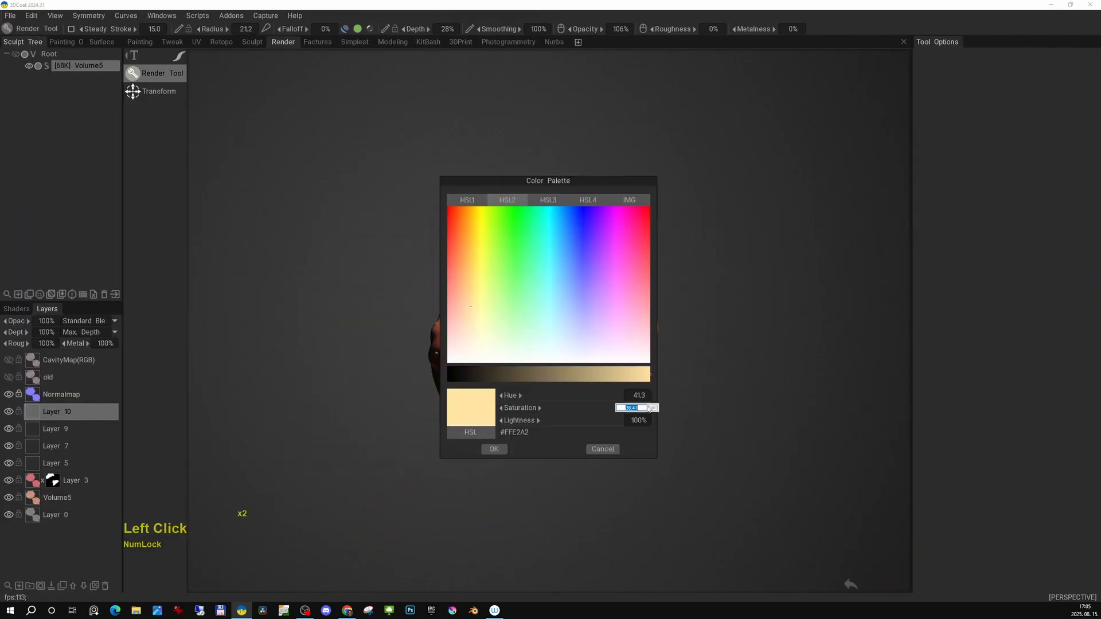
click(626, 295)
click(493, 449)
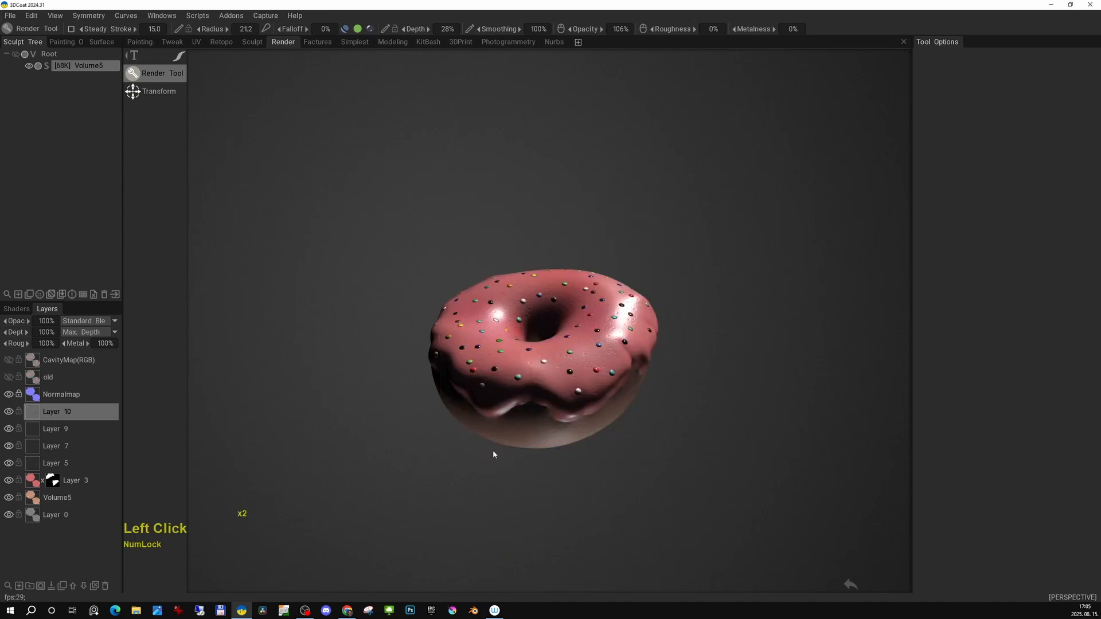
Set the render's Environment Light to 20.
double_click(1085, 154)
text(20)
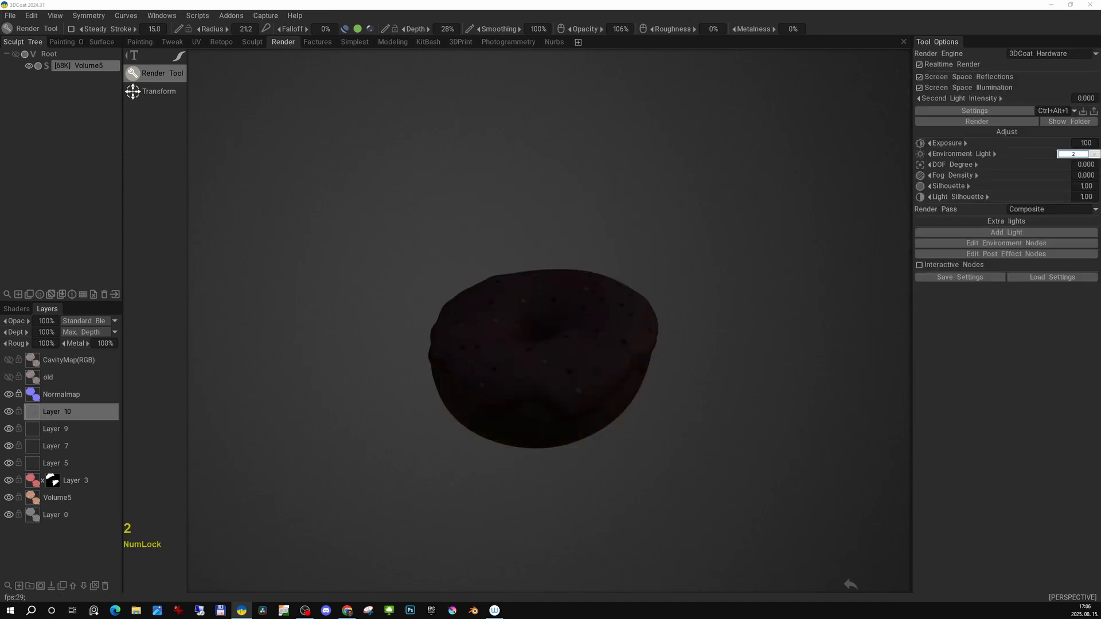
key(Return)
Set the render's Environment Light to 100.
double_click(1087, 155)
text(100)
key(Return)
Orbit around the donut to examine the render's lighting and sprinkles.
alt+right_drag(668, 292, 665, 268)
drag(665, 270, 697, 261)
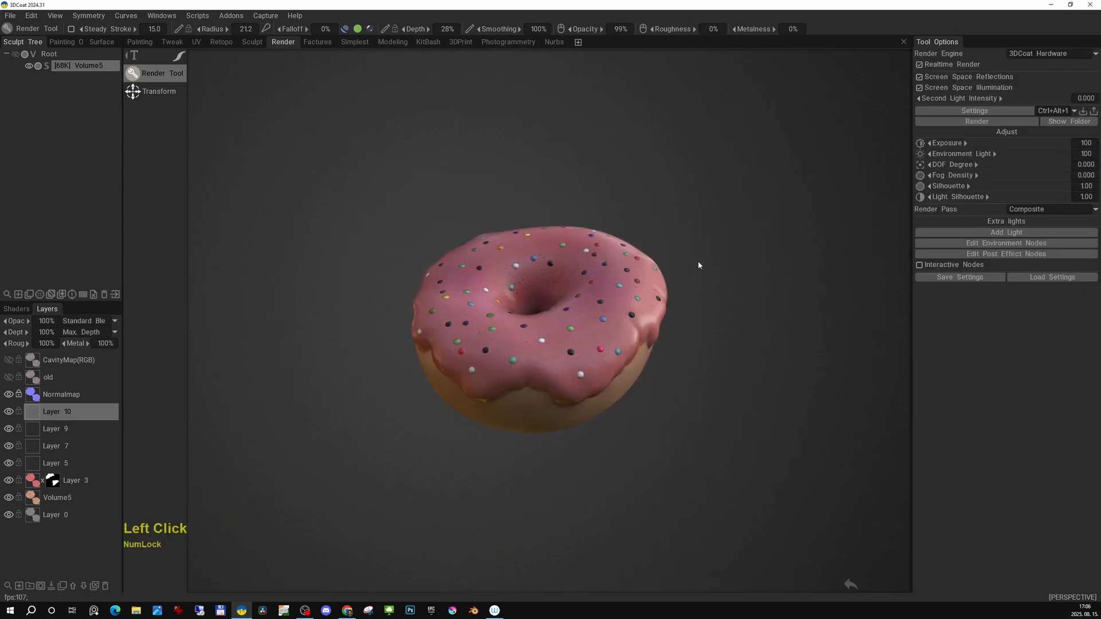
drag(683, 195, 628, 267)
alt+right_drag(625, 296, 635, 238)
alt+drag(635, 238, 677, 153)
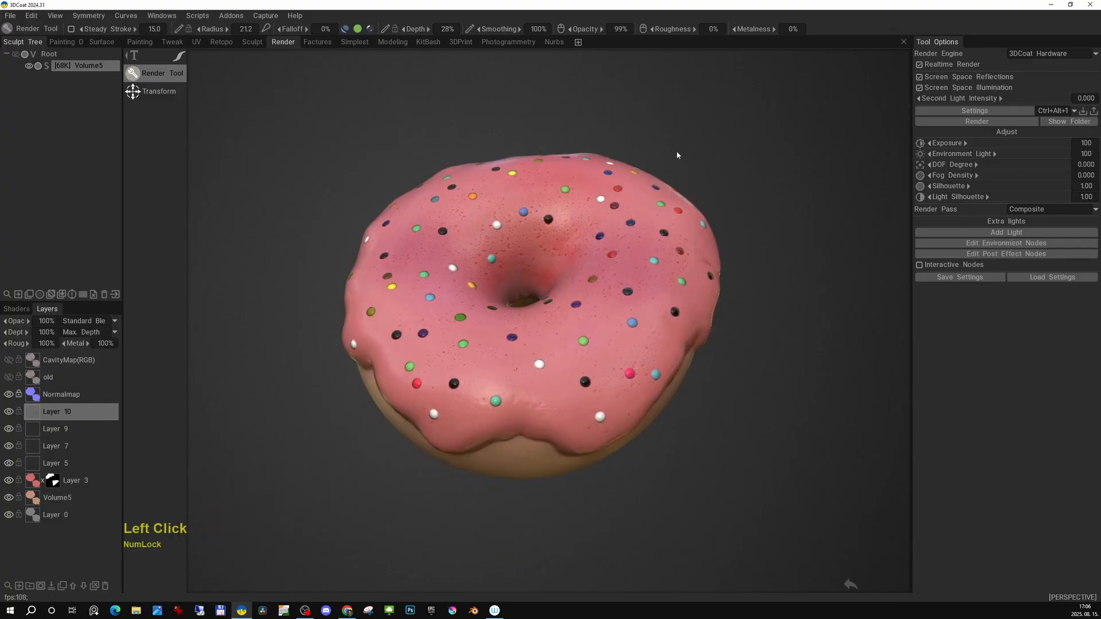
alt+right_drag(677, 153, 754, 172)
alt+middle_drag(754, 172, 763, 185)
right_drag(793, 200, 794, 187)
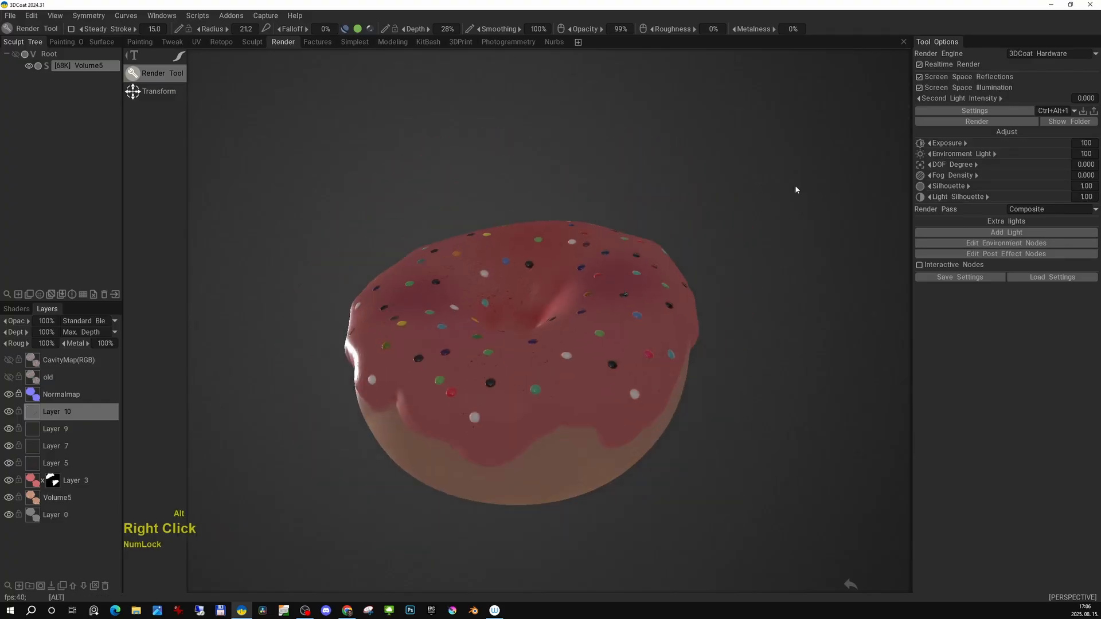
middle_drag(794, 187, 754, 174)
drag(754, 174, 725, 235)
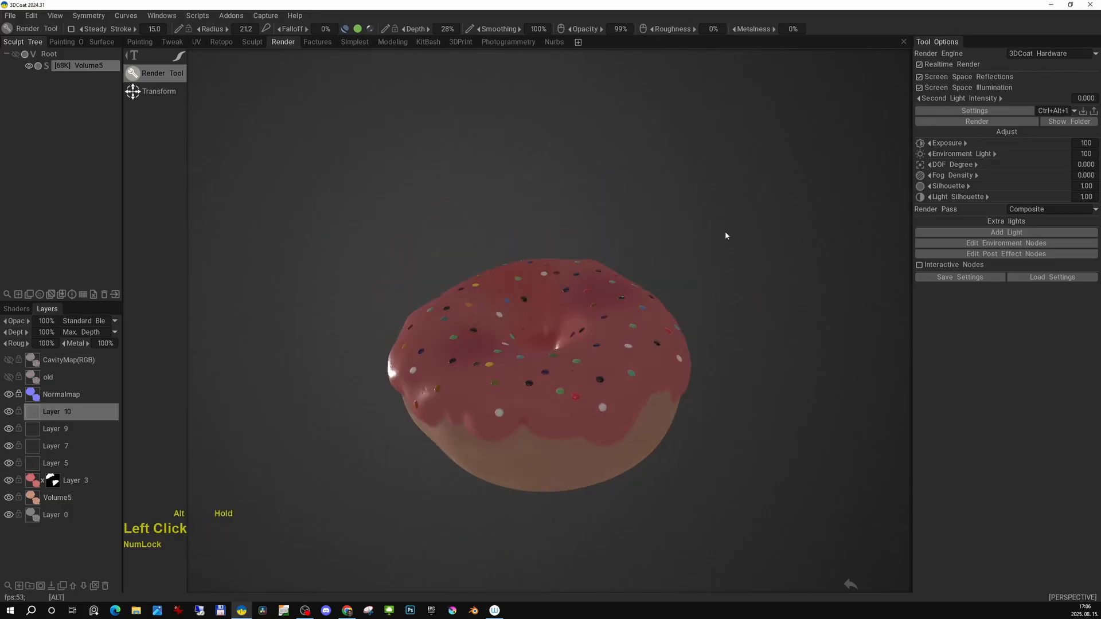
right_drag(724, 236, 725, 209)
drag(725, 208, 734, 204)
alt+right_drag(734, 204, 771, 188)
alt+drag(770, 188, 764, 182)
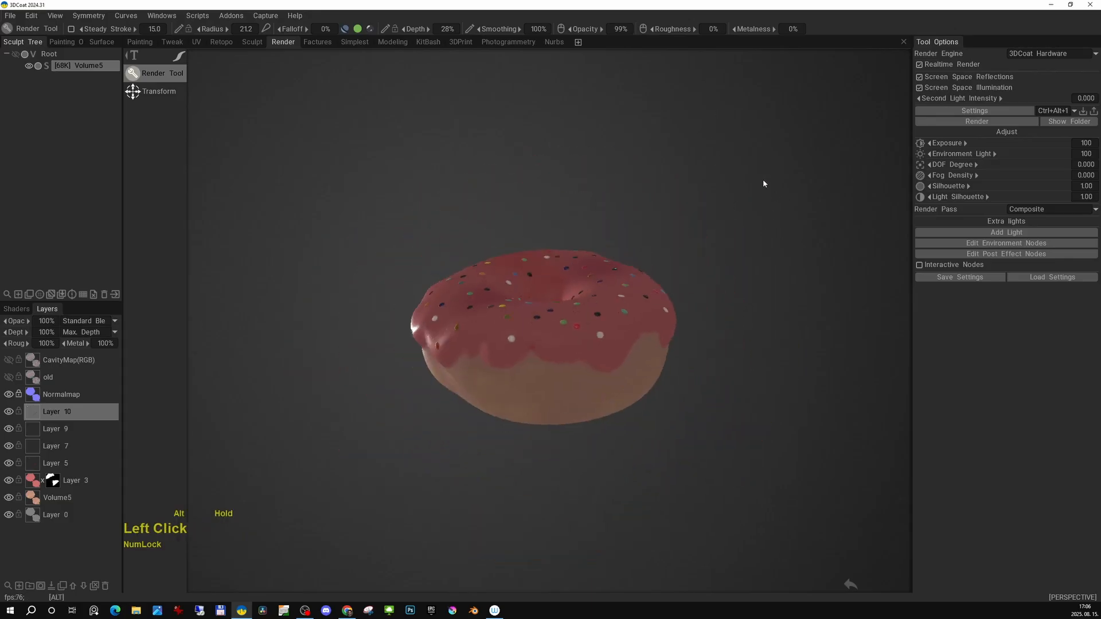
alt+right_drag(763, 181, 747, 190)
alt+drag(747, 189, 642, 173)
Set the render's Environment Light to 200.
click(1084, 155)
text(200)
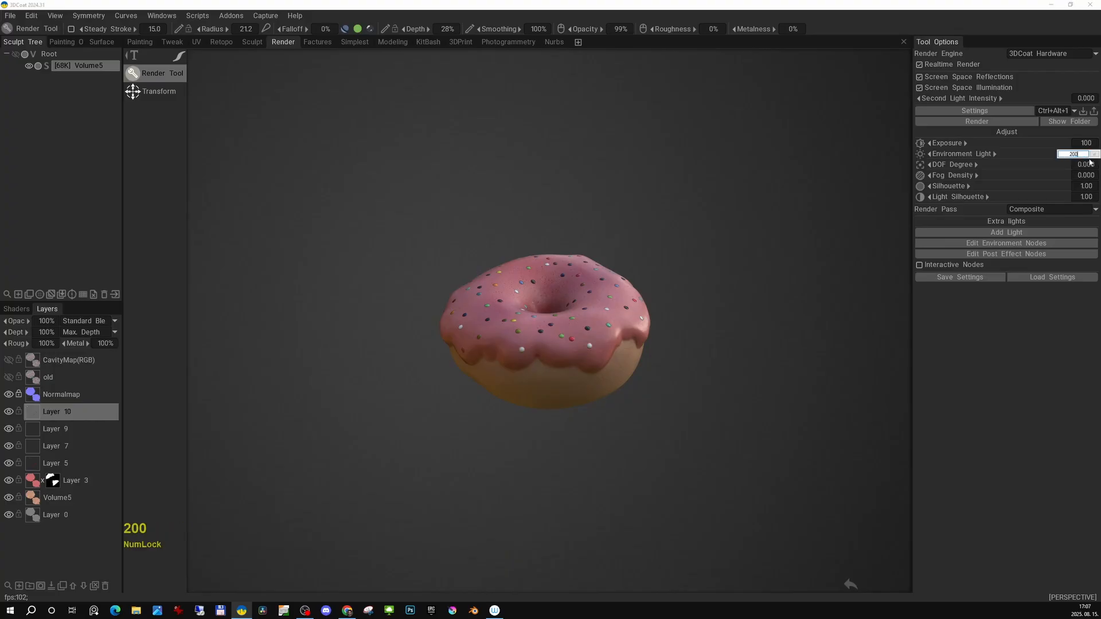
key(Return)
Switch to orthographic view and orbit to frame the donut for the render.
shift+drag(808, 199, 710, 188)
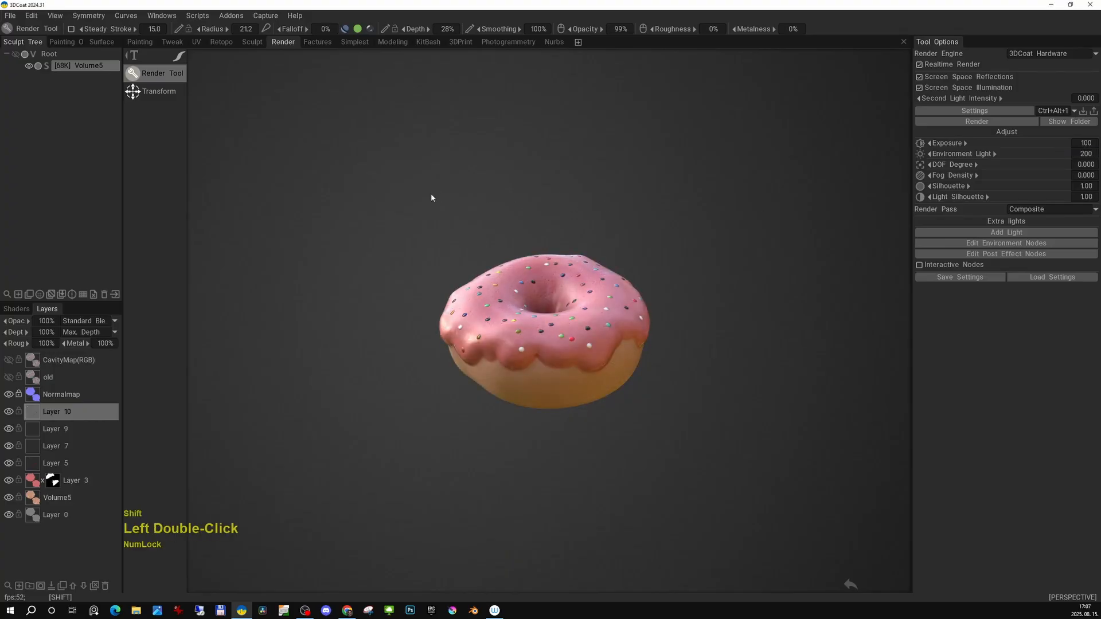
shift+drag(431, 195, 804, 188)
alt+drag(663, 238, 655, 201)
key(KP_5)
drag(648, 157, 700, 169)
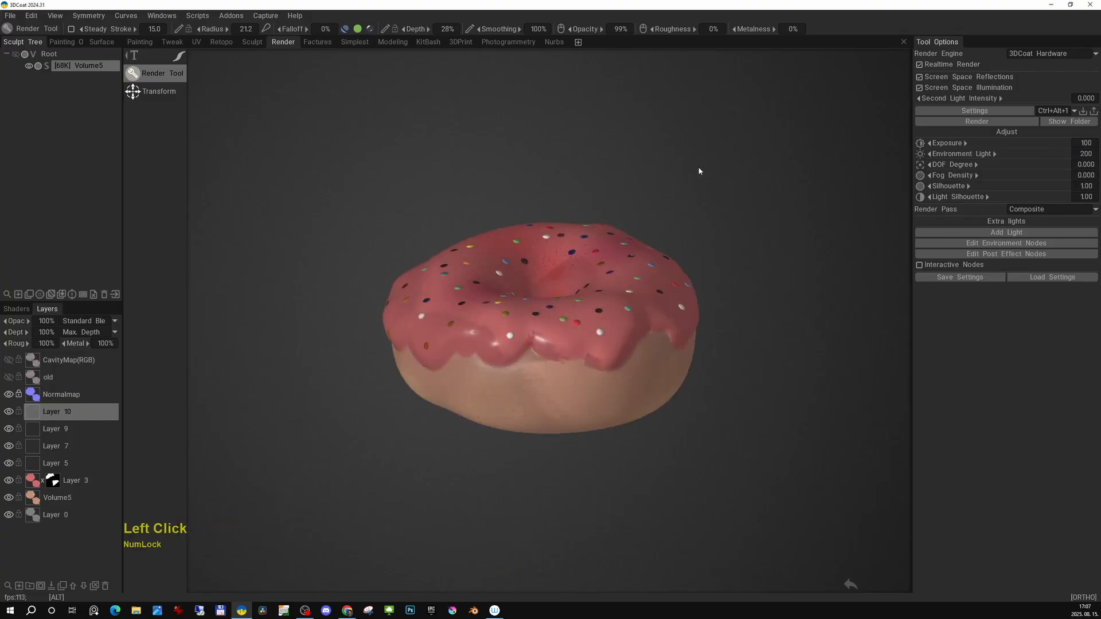
right_drag(700, 169, 719, 135)
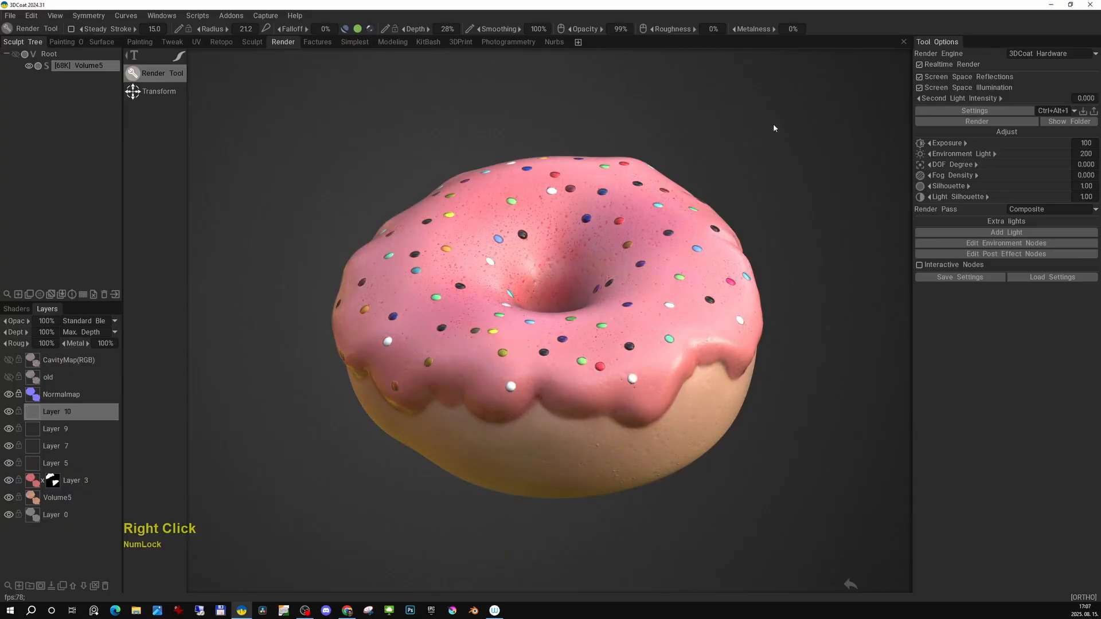